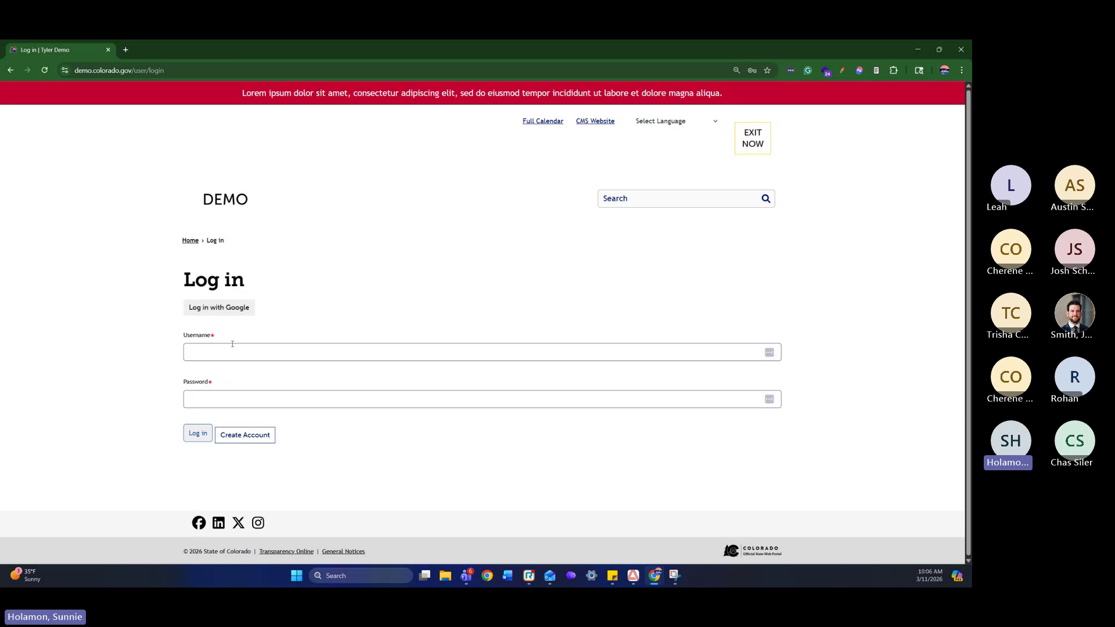
Sign in with Google using the first listed account to reach the homepage as administrator
{"action": "left_click", "coordinate": [232, 344]}
{"action": "left_click", "coordinate": [400, 299]}
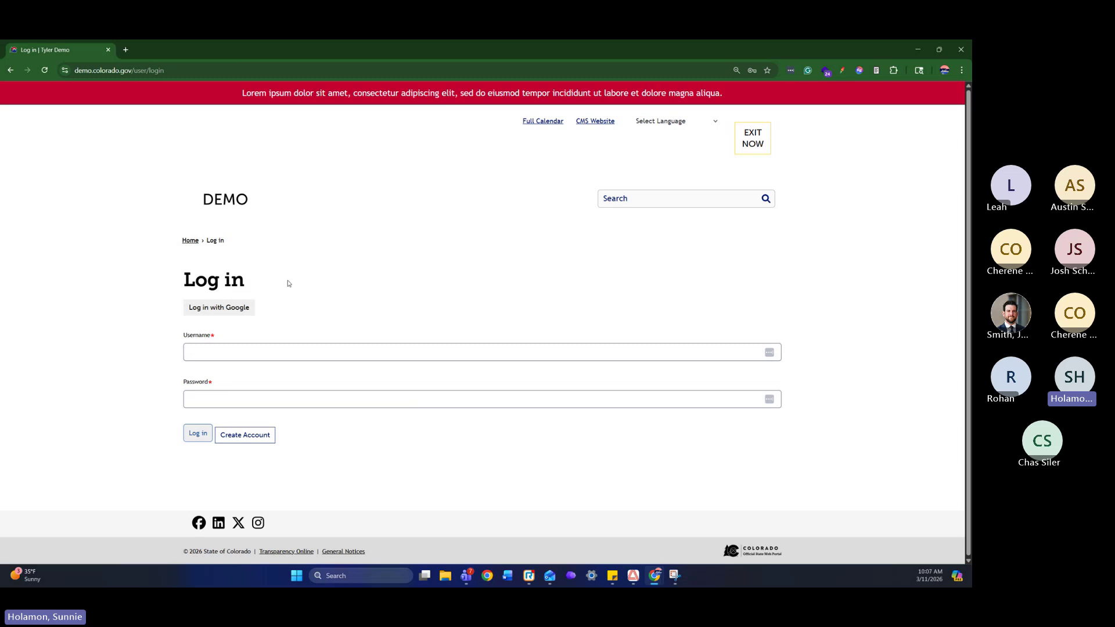
{"action": "left_click", "coordinate": [211, 304]}
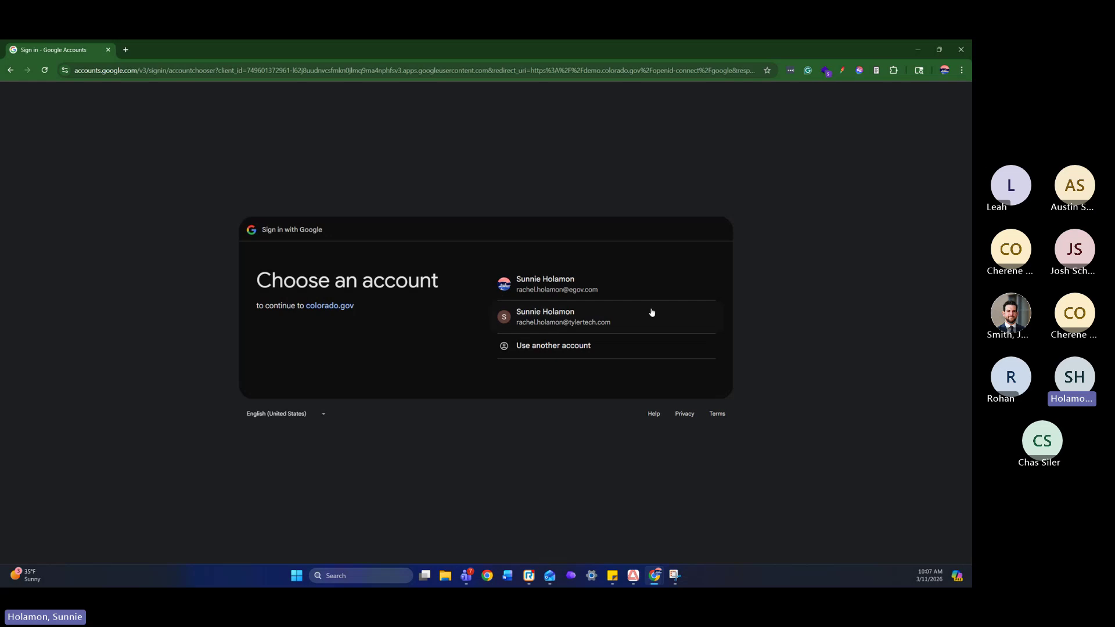
{"action": "left_click", "coordinate": [591, 294]}
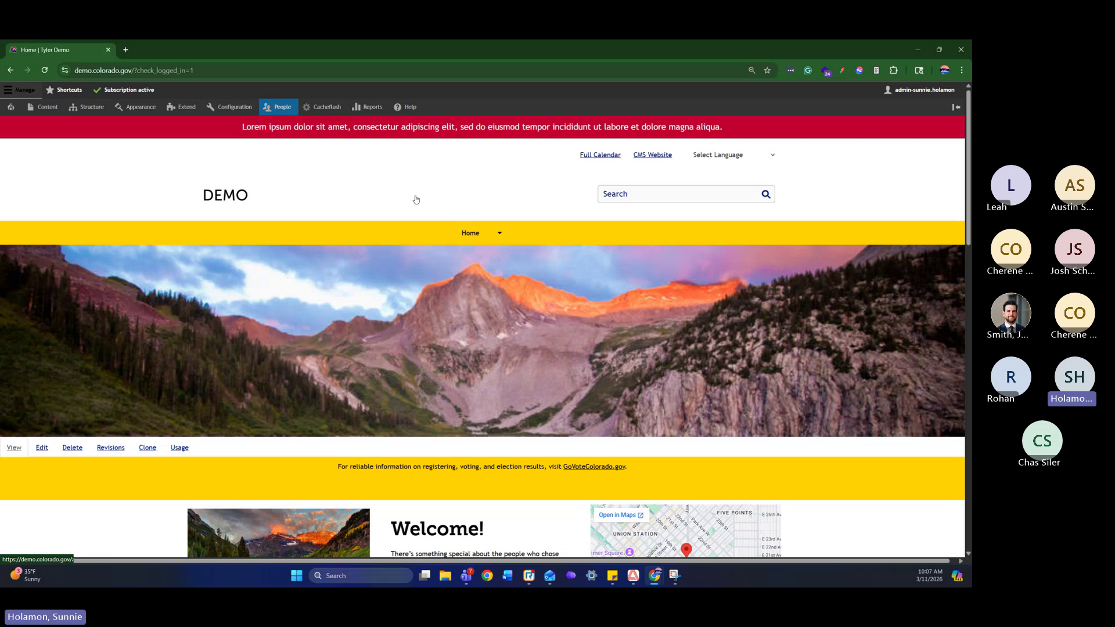
{"action": "scroll", "coordinate": [487, 185], "scroll_direction": "down", "scroll_amount": 4}
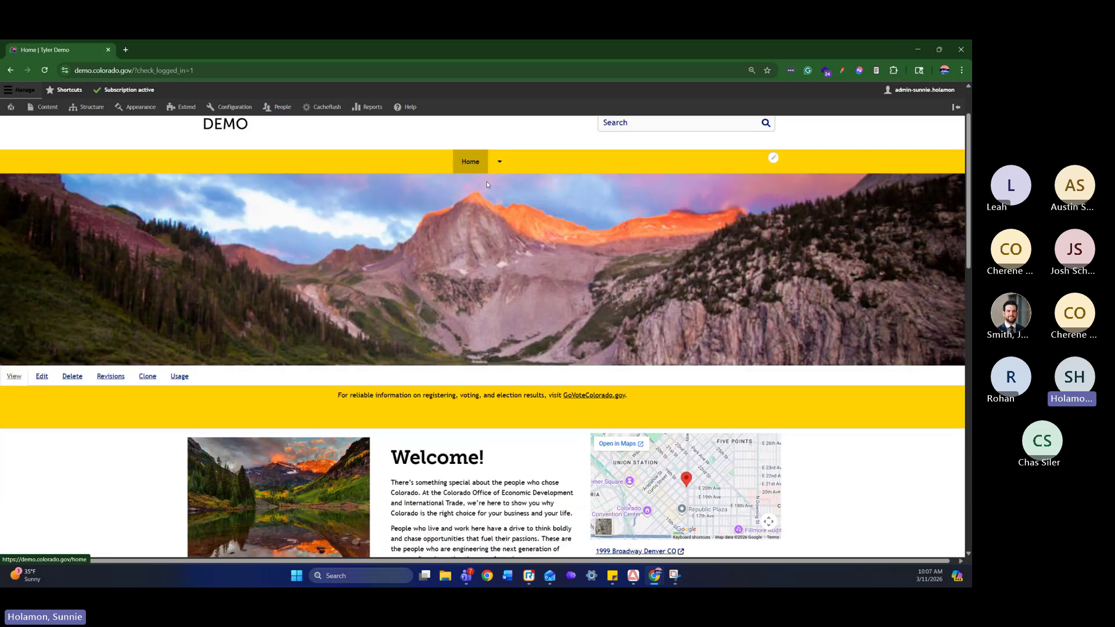
{"action": "scroll", "coordinate": [453, 186], "scroll_direction": "up", "scroll_amount": 4}
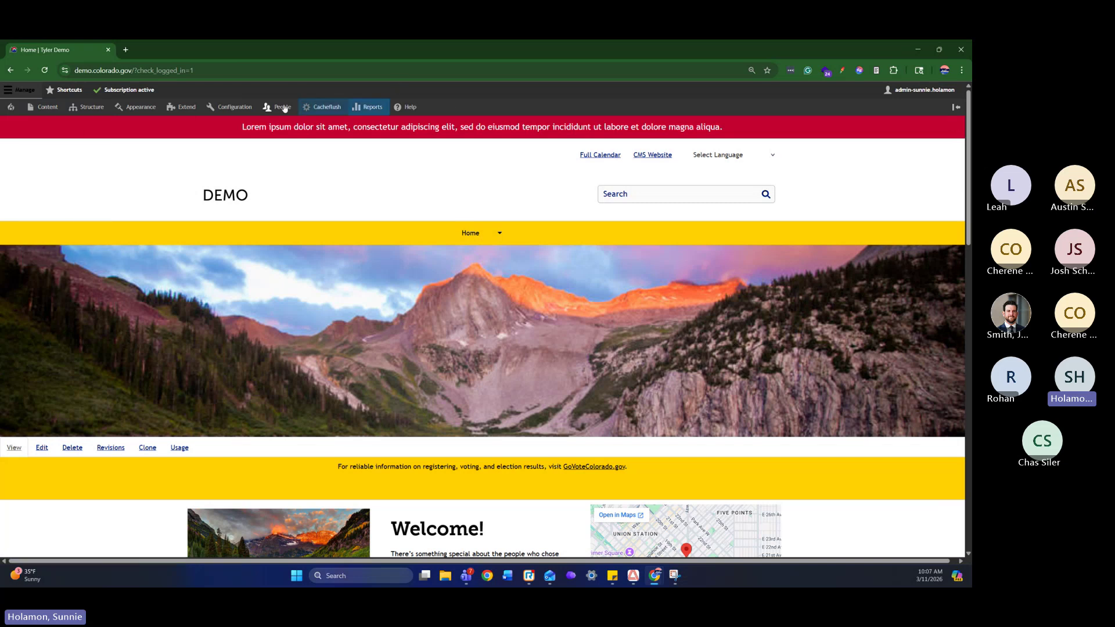
{"action": "mouse_move", "coordinate": [80, 114]}
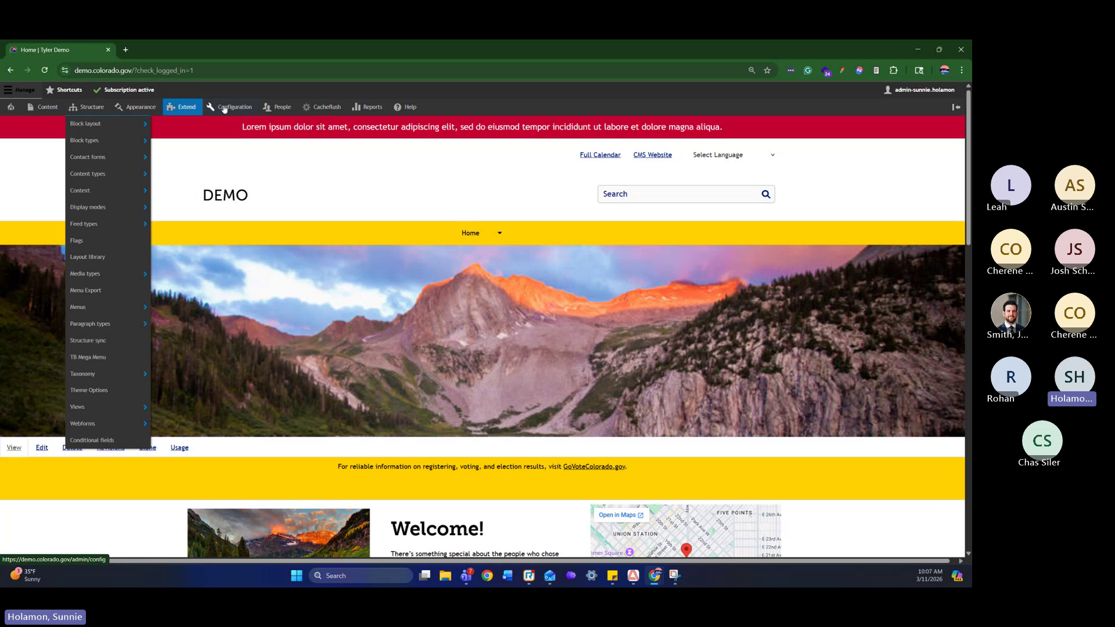
{"action": "mouse_move", "coordinate": [281, 109]}
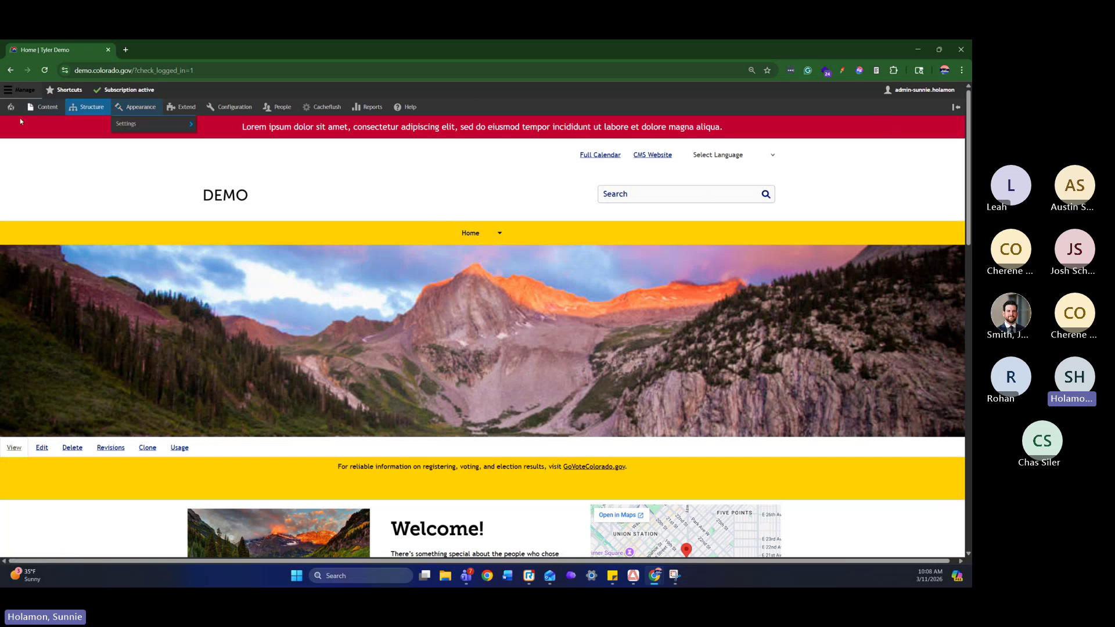
Show the Edit, Clone and Delete contextual options on the yellow election notice block
{"action": "scroll", "coordinate": [660, 281], "scroll_direction": "down", "scroll_amount": 6}
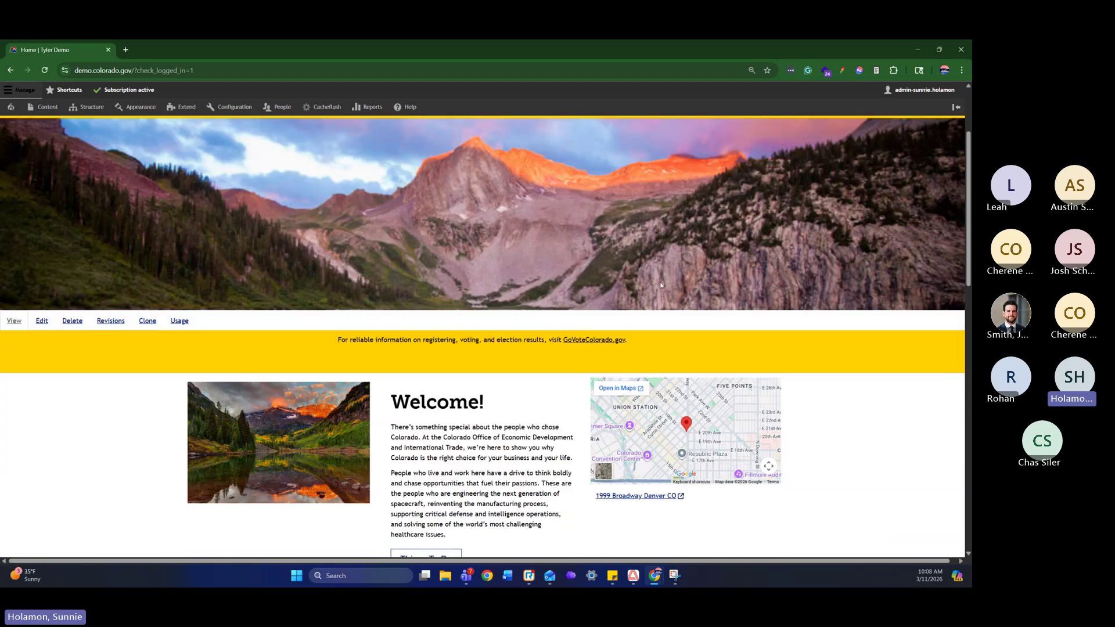
{"action": "scroll", "coordinate": [665, 269], "scroll_direction": "up", "scroll_amount": 3}
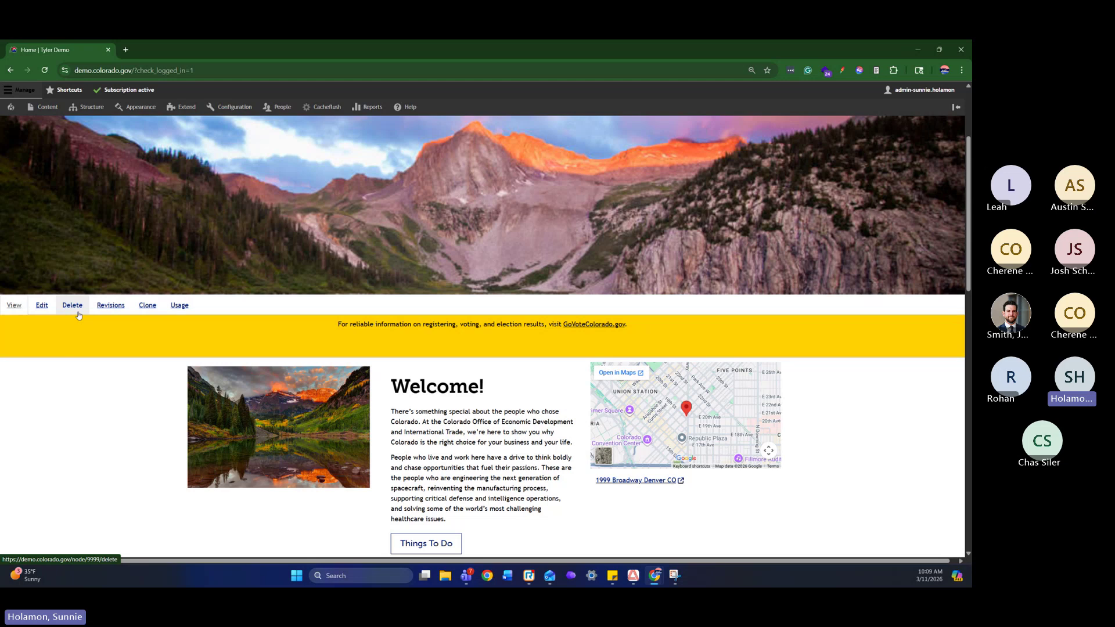
{"action": "scroll", "coordinate": [922, 301], "scroll_direction": "up", "scroll_amount": 3}
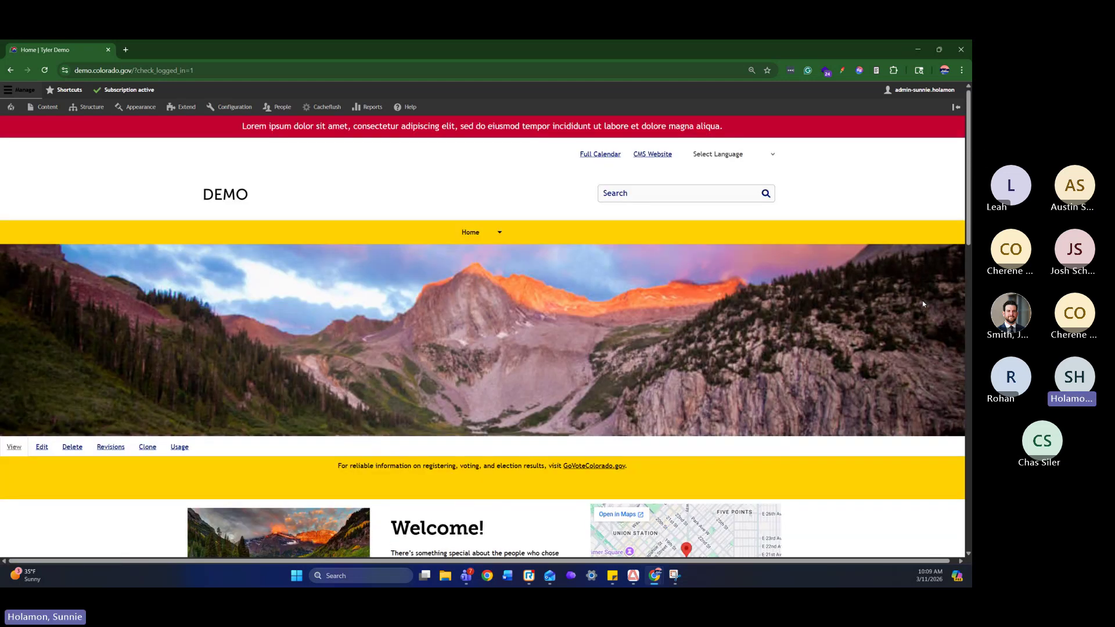
{"action": "scroll", "coordinate": [923, 304], "scroll_direction": "down", "scroll_amount": 2}
{"action": "left_click", "coordinate": [957, 372]}
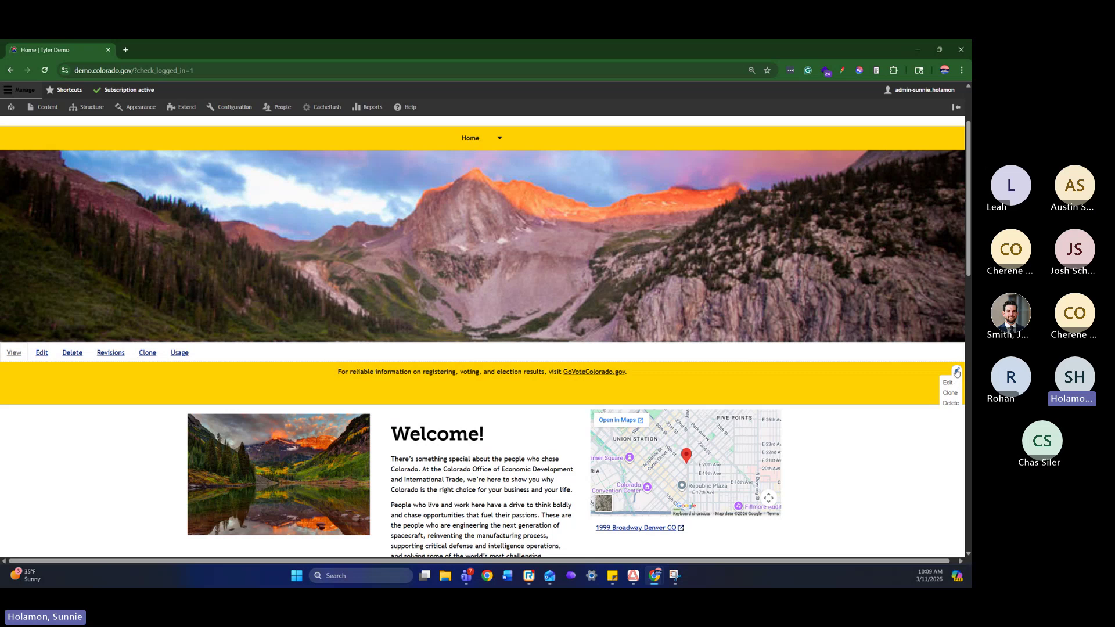
{"action": "scroll", "coordinate": [957, 372], "scroll_direction": "up", "scroll_amount": 2}
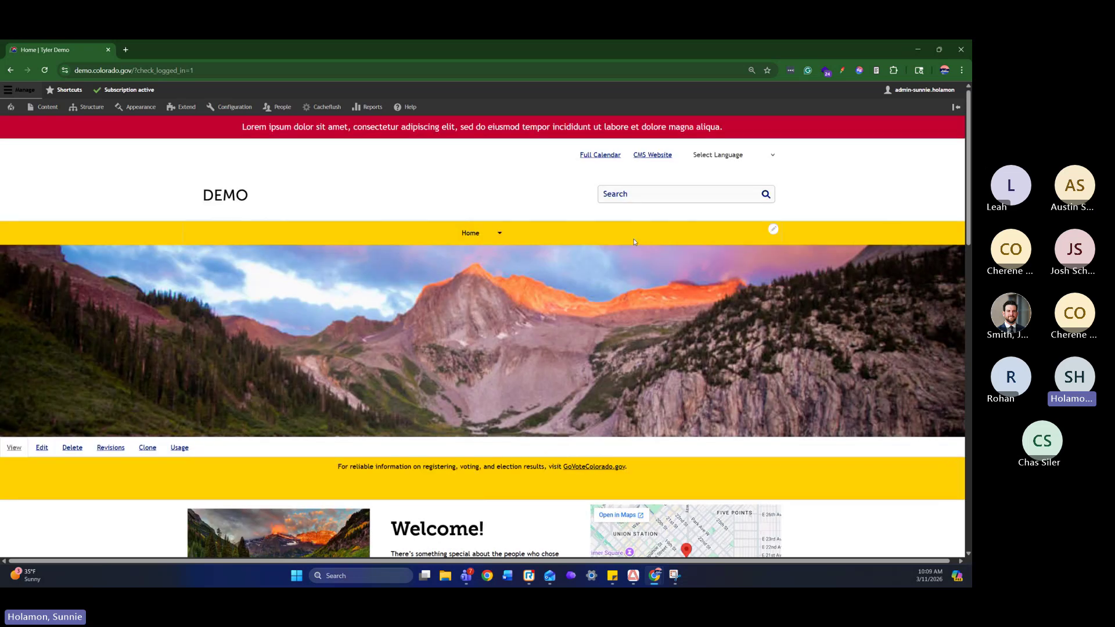
{"action": "left_click", "coordinate": [773, 230]}
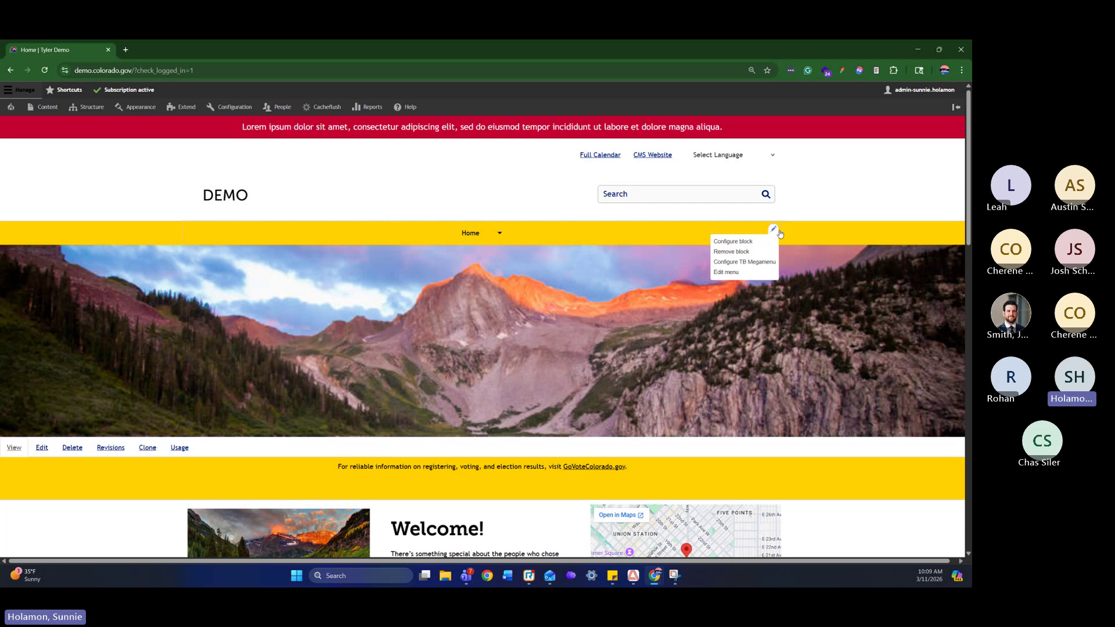
{"action": "left_click", "coordinate": [778, 231]}
{"action": "left_click", "coordinate": [773, 230]}
{"action": "scroll", "coordinate": [755, 313], "scroll_direction": "down", "scroll_amount": 7}
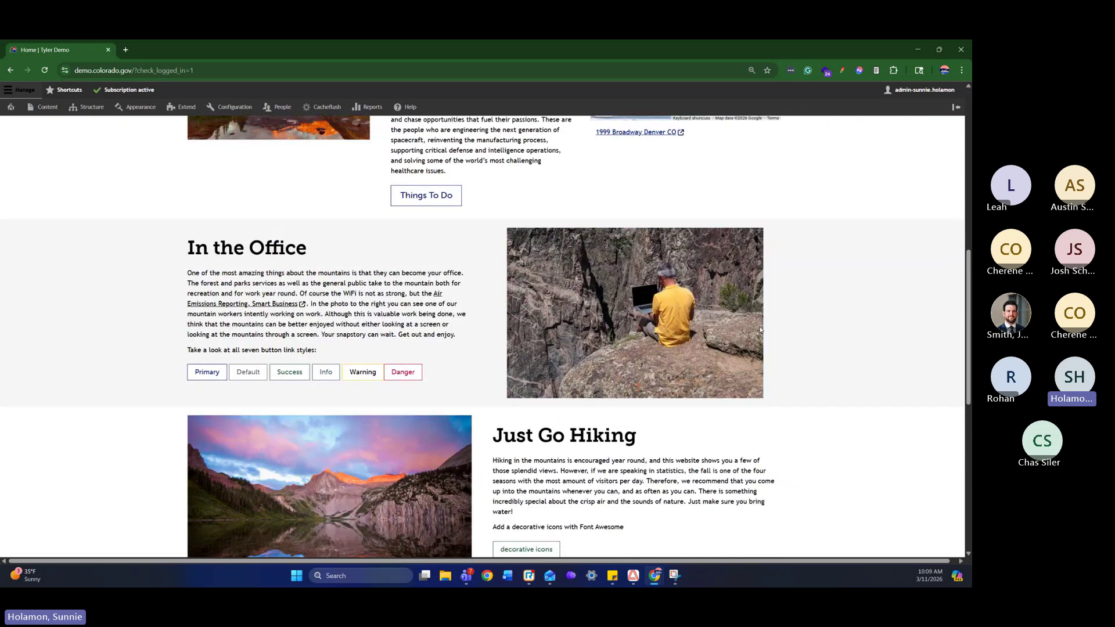
{"action": "scroll", "coordinate": [760, 328], "scroll_direction": "down", "scroll_amount": 8}
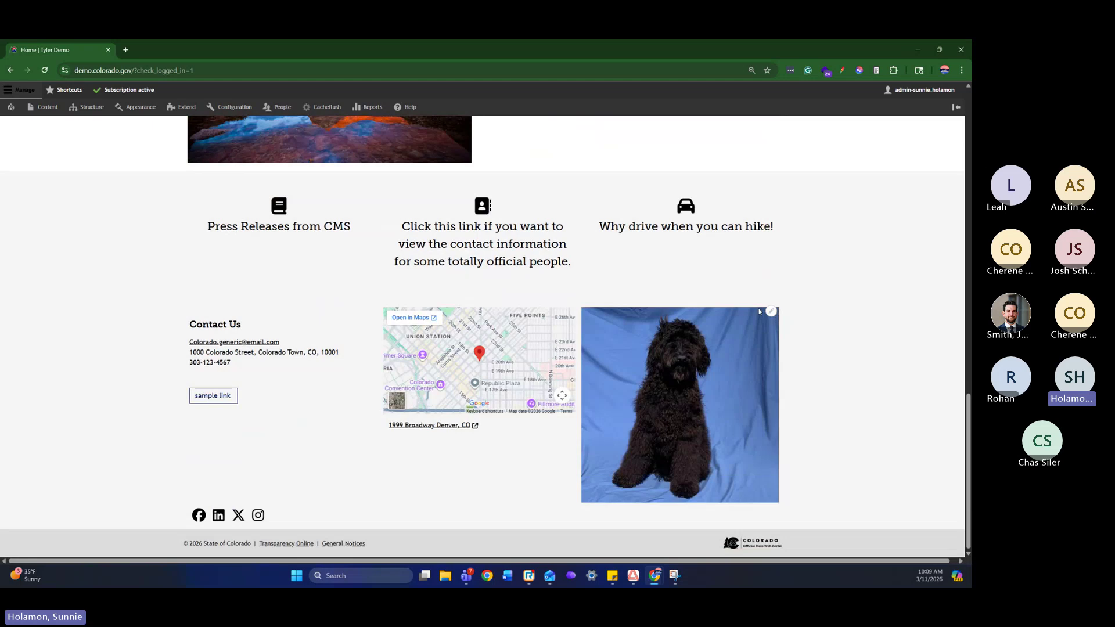
{"action": "left_click", "coordinate": [771, 312]}
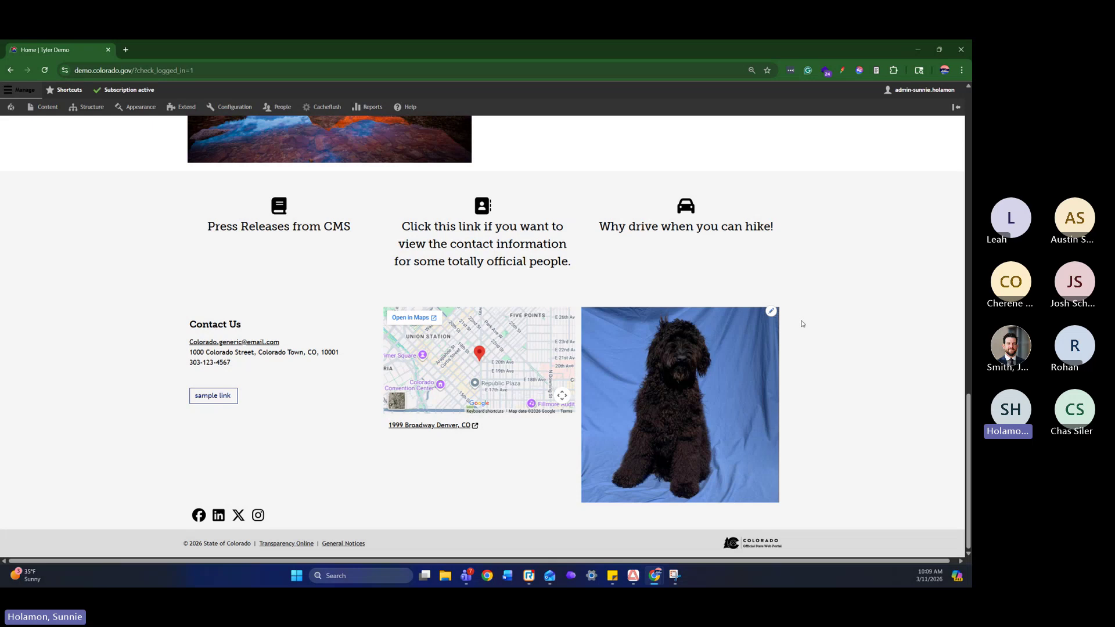
{"action": "scroll", "coordinate": [802, 324], "scroll_direction": "up", "scroll_amount": 15}
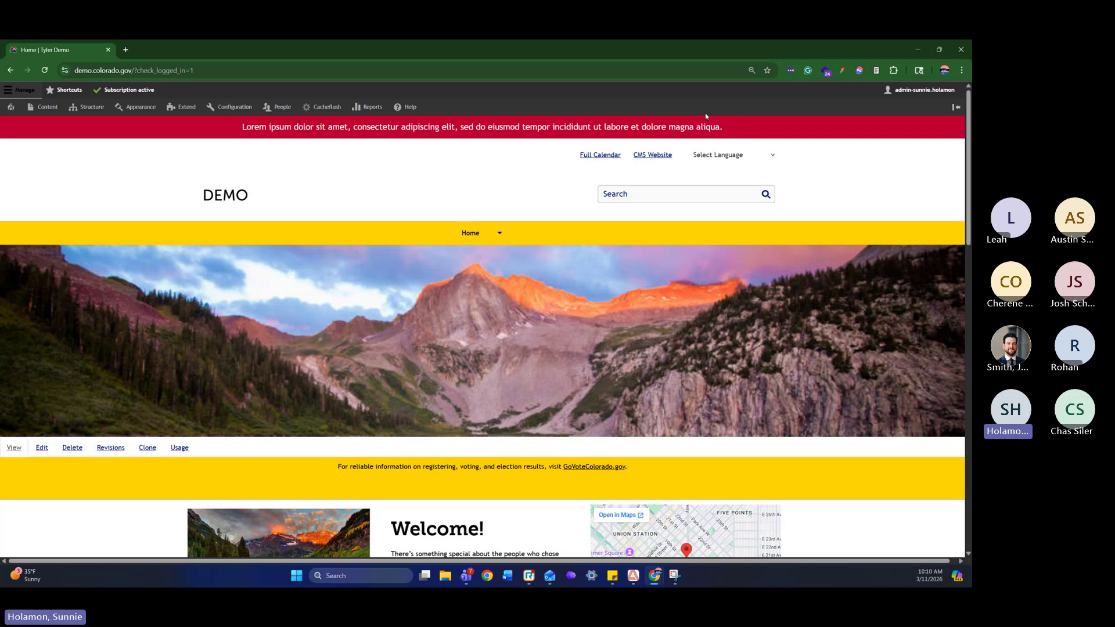
{"action": "left_click", "coordinate": [737, 156]}
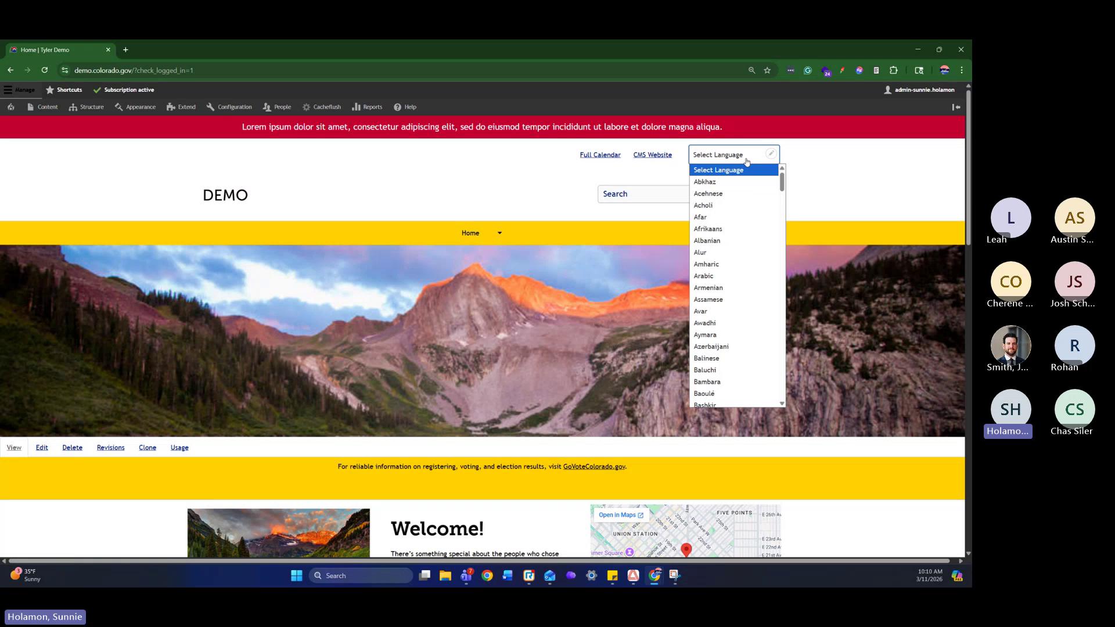
{"action": "scroll", "coordinate": [747, 185], "scroll_direction": "down", "scroll_amount": 11}
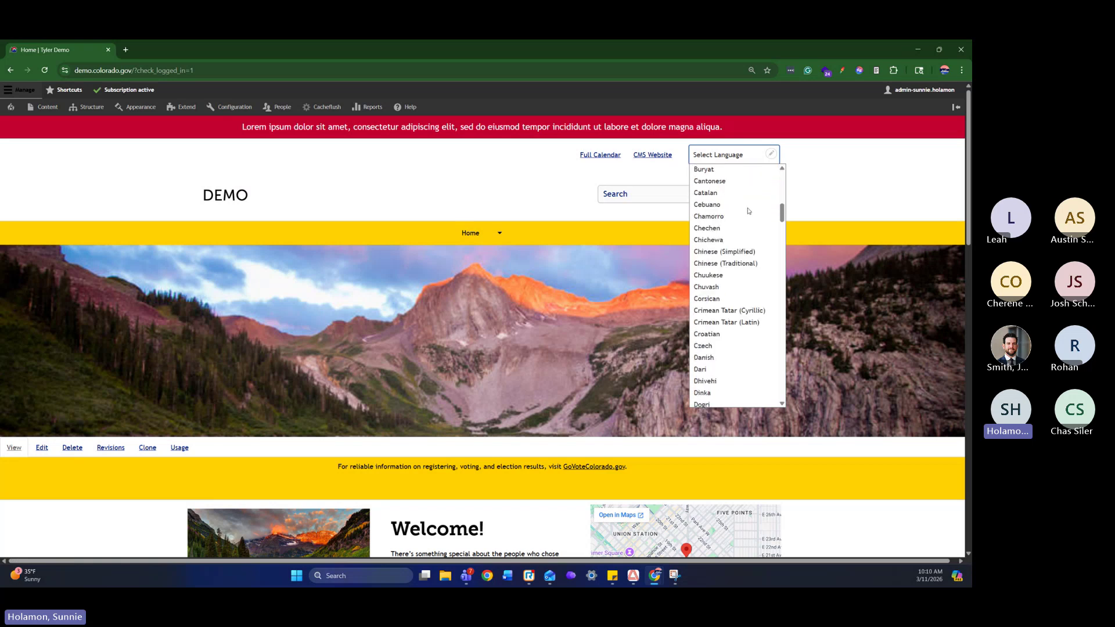
{"action": "scroll", "coordinate": [749, 211], "scroll_direction": "down", "scroll_amount": 20}
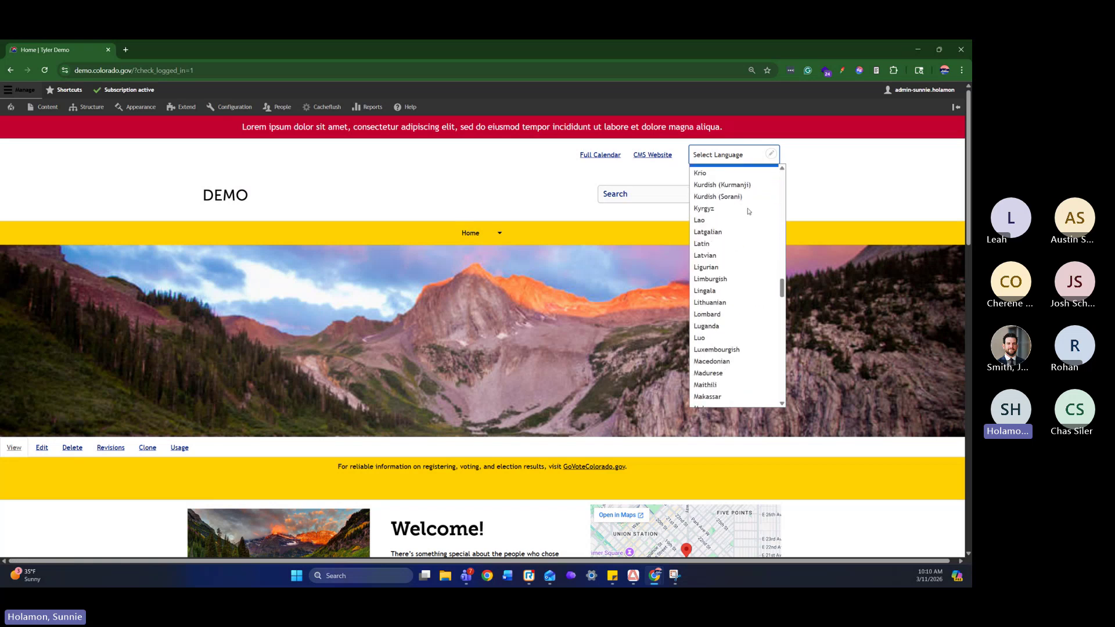
{"action": "scroll", "coordinate": [748, 212], "scroll_direction": "down", "scroll_amount": 10}
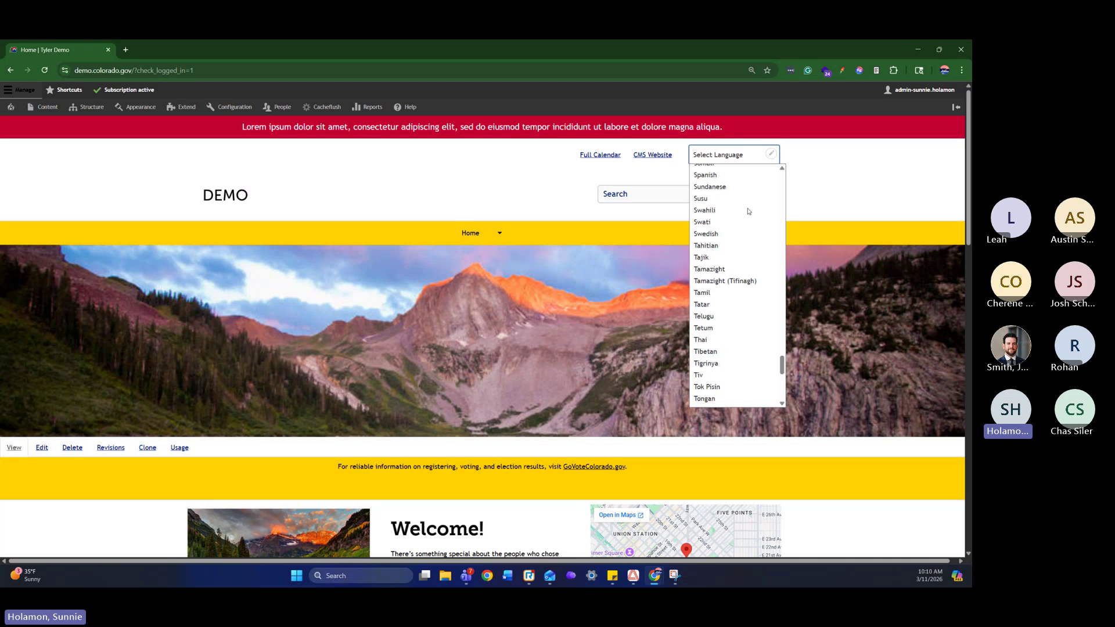
{"action": "left_click", "coordinate": [821, 185]}
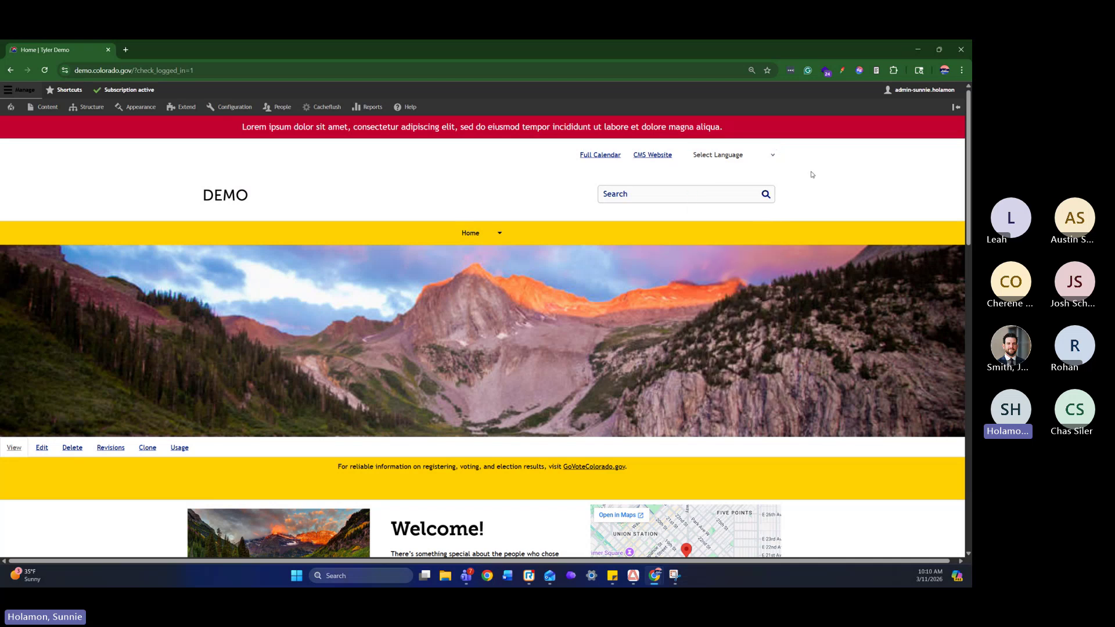
{"action": "left_click", "coordinate": [726, 196]}
{"action": "mouse_move", "coordinate": [228, 197]}
{"action": "left_mouse_down"}
{"action": "mouse_move", "coordinate": [271, 198]}
{"action": "mouse_move", "coordinate": [200, 202]}
{"action": "mouse_move", "coordinate": [195, 193]}
{"action": "mouse_move", "coordinate": [255, 177]}
{"action": "mouse_move", "coordinate": [229, 180]}
{"action": "mouse_move", "coordinate": [245, 195]}
{"action": "mouse_move", "coordinate": [224, 194]}
{"action": "left_mouse_up"}
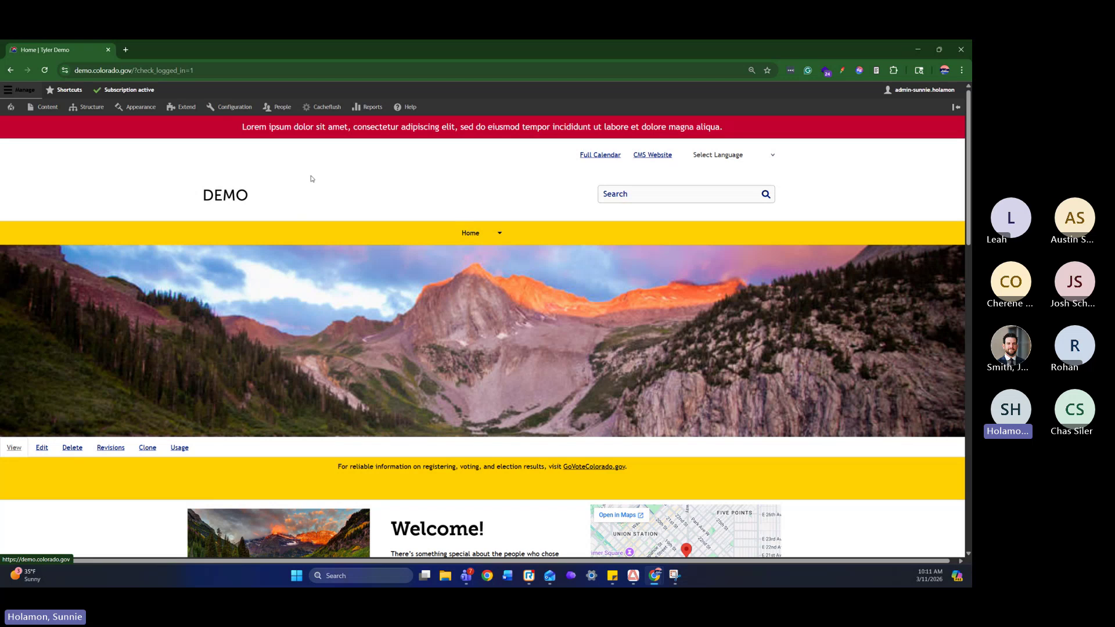
Return to the Home page through the Home entry in the main menu
{"action": "left_click", "coordinate": [499, 232]}
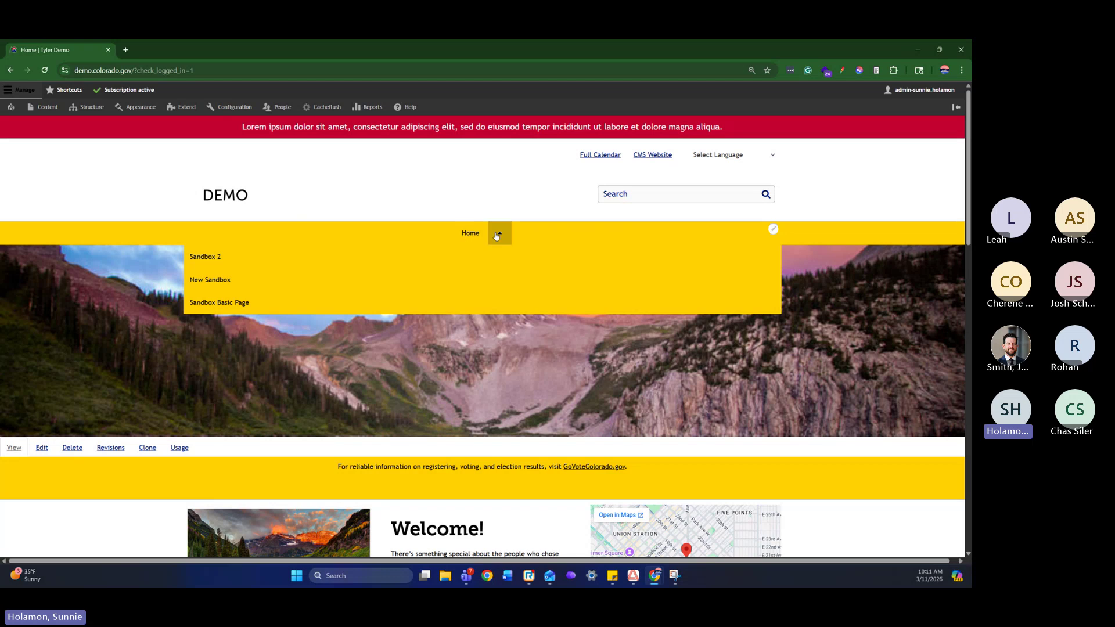
{"action": "left_click", "coordinate": [371, 187]}
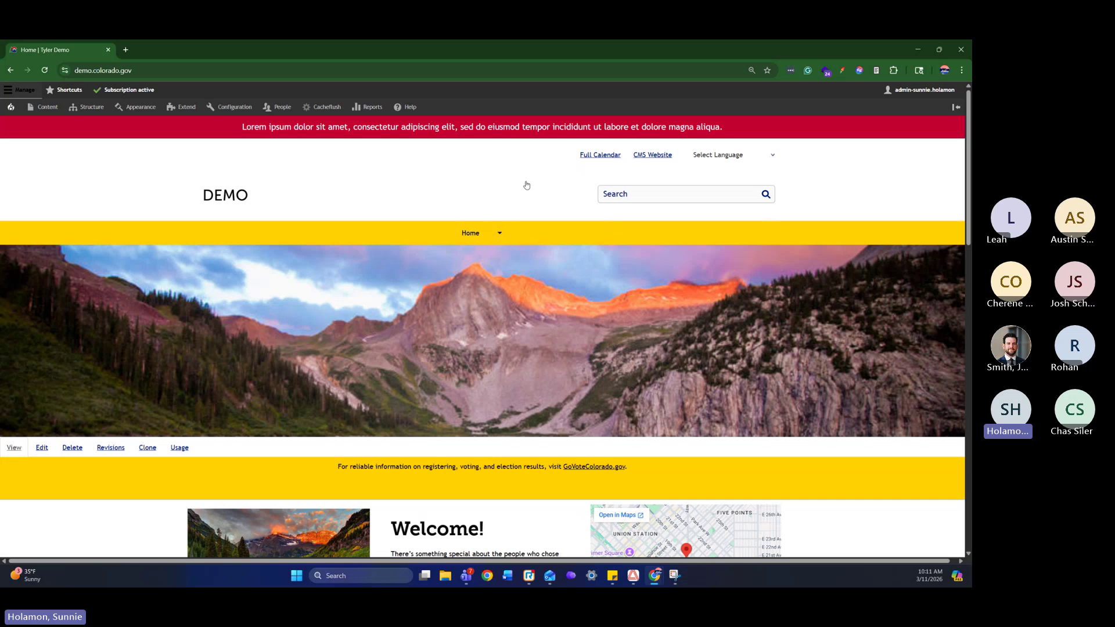
{"action": "scroll", "coordinate": [528, 187], "scroll_direction": "down", "scroll_amount": 1}
{"action": "scroll", "coordinate": [528, 188], "scroll_direction": "down", "scroll_amount": 2}
{"action": "scroll", "coordinate": [541, 212], "scroll_direction": "up", "scroll_amount": 3}
{"action": "scroll", "coordinate": [537, 340], "scroll_direction": "down", "scroll_amount": 3}
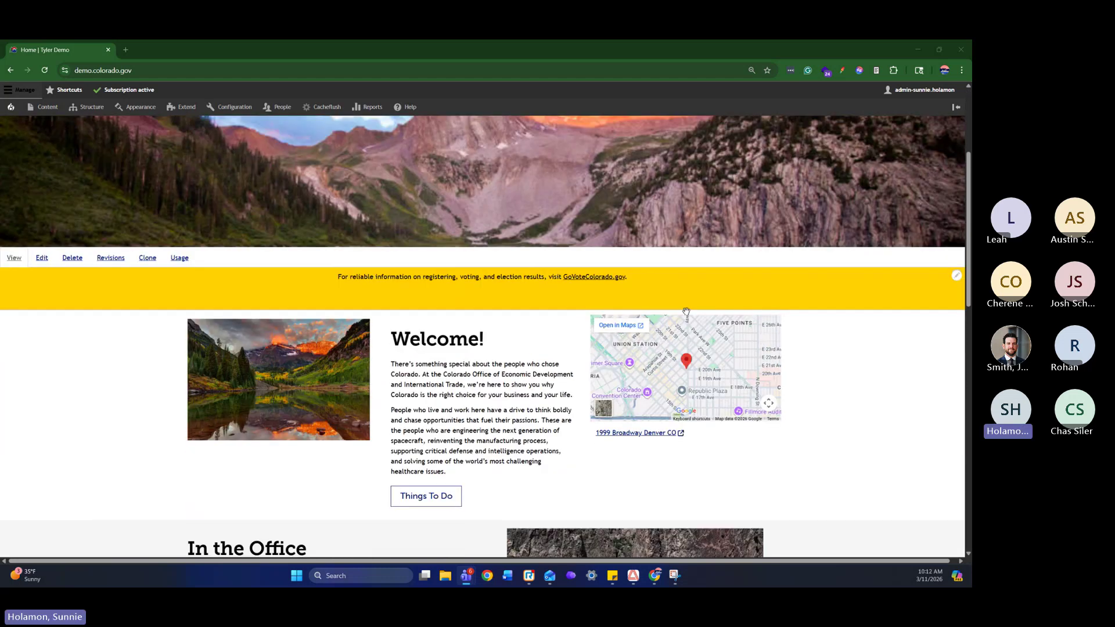
{"action": "scroll", "coordinate": [686, 312], "scroll_direction": "down", "scroll_amount": 2}
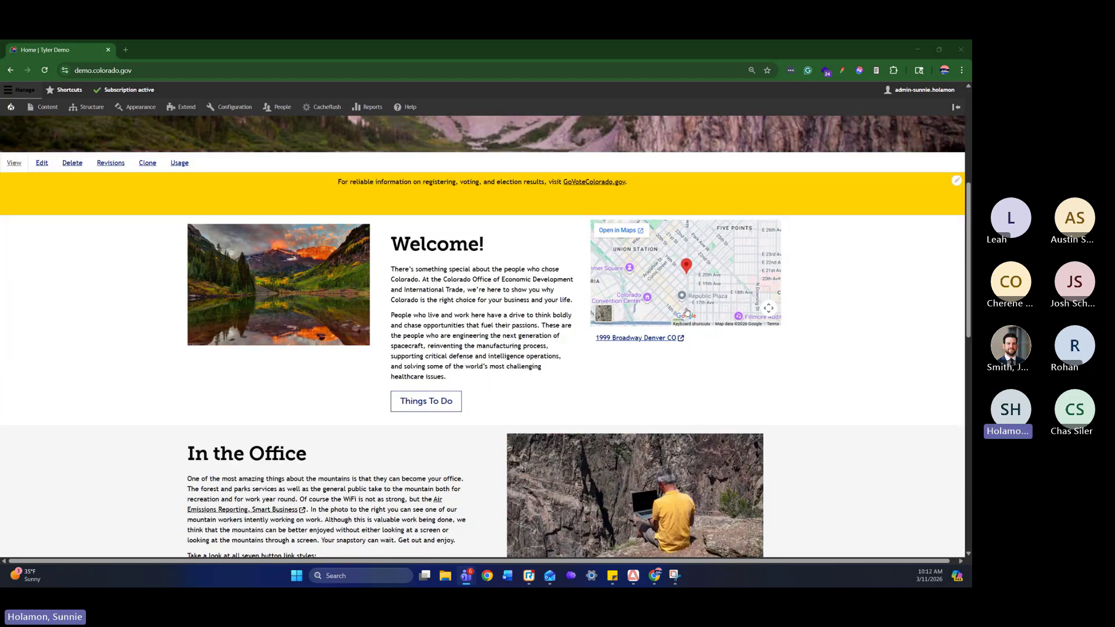
{"action": "scroll", "coordinate": [381, 291], "scroll_direction": "up", "scroll_amount": 3}
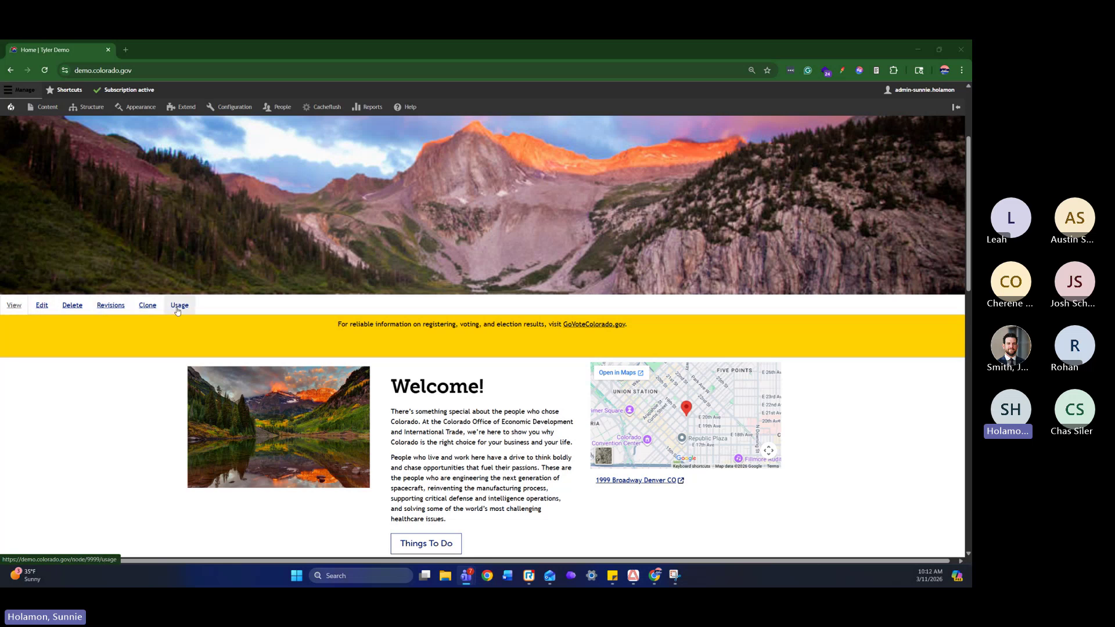
{"action": "scroll", "coordinate": [385, 261], "scroll_direction": "up", "scroll_amount": 3}
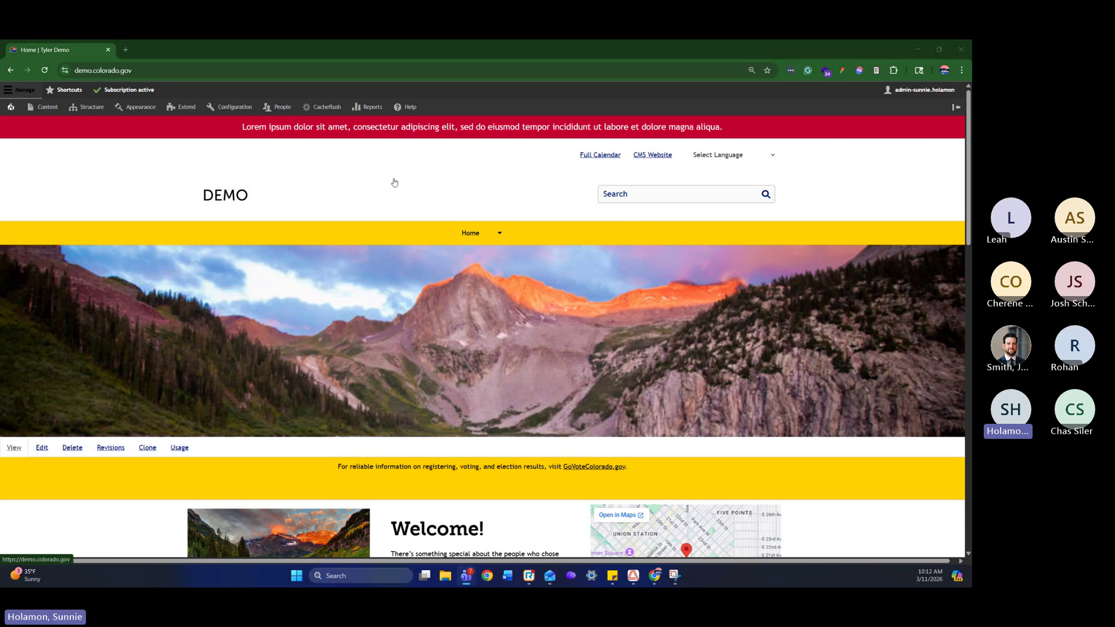
{"action": "scroll", "coordinate": [414, 202], "scroll_direction": "down", "scroll_amount": 5}
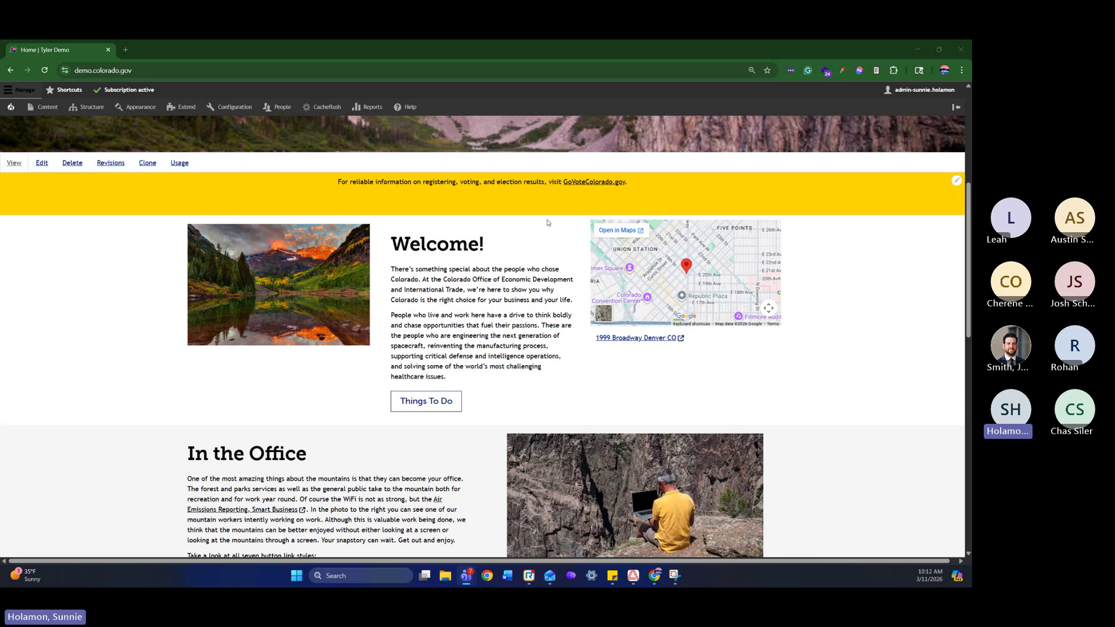
{"action": "left_click_drag", "start_coordinate": [185, 262], "coordinate": [740, 390]}
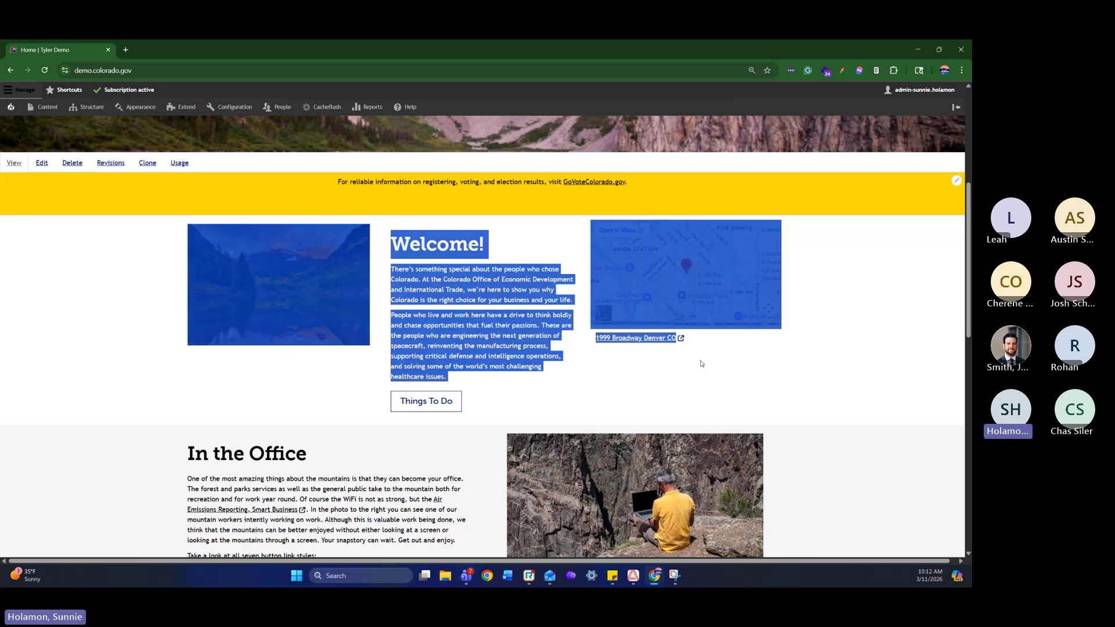
{"action": "scroll", "coordinate": [667, 343], "scroll_direction": "down", "scroll_amount": 4}
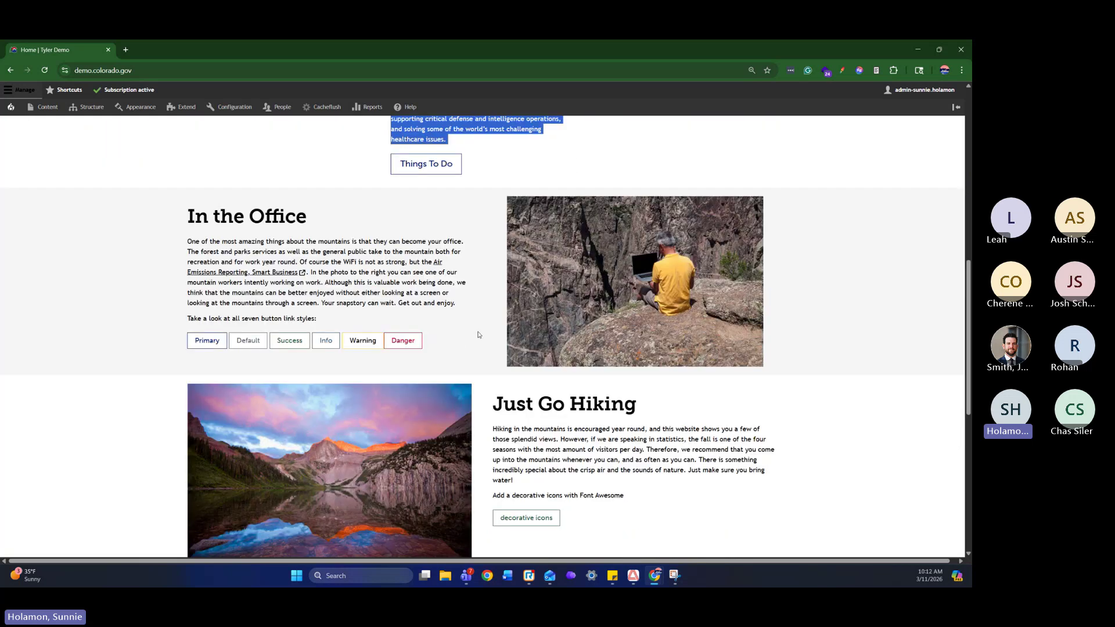
{"action": "scroll", "coordinate": [479, 335], "scroll_direction": "up", "scroll_amount": 1}
{"action": "left_click_drag", "start_coordinate": [184, 255], "coordinate": [631, 373]}
{"action": "scroll", "coordinate": [632, 370], "scroll_direction": "down", "scroll_amount": 2}
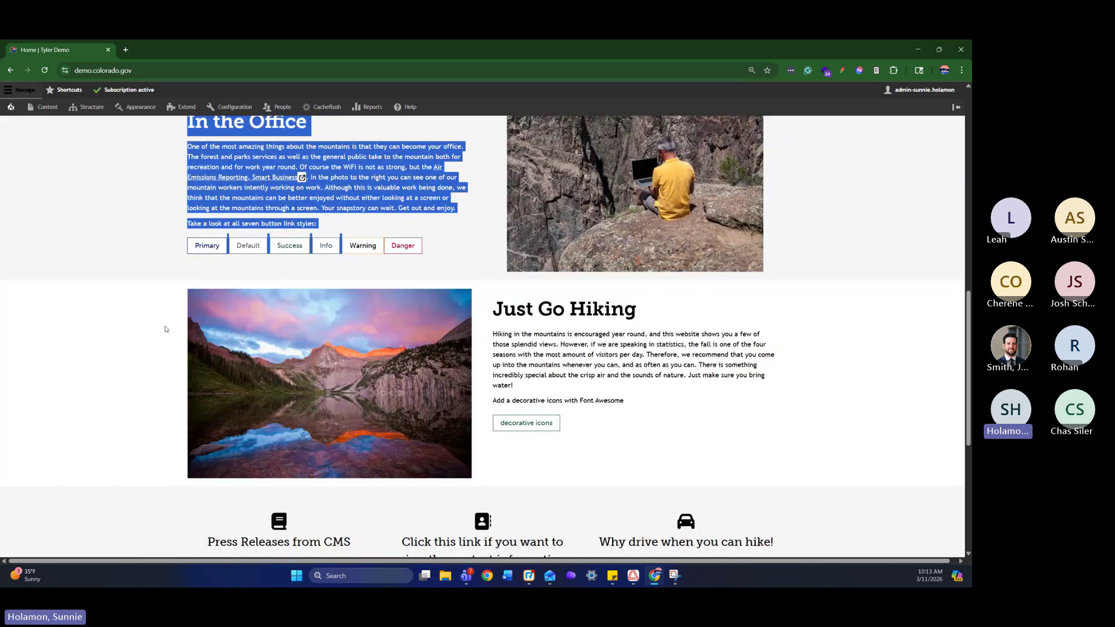
{"action": "left_click", "coordinate": [828, 395]}
{"action": "scroll", "coordinate": [786, 405], "scroll_direction": "down", "scroll_amount": 5}
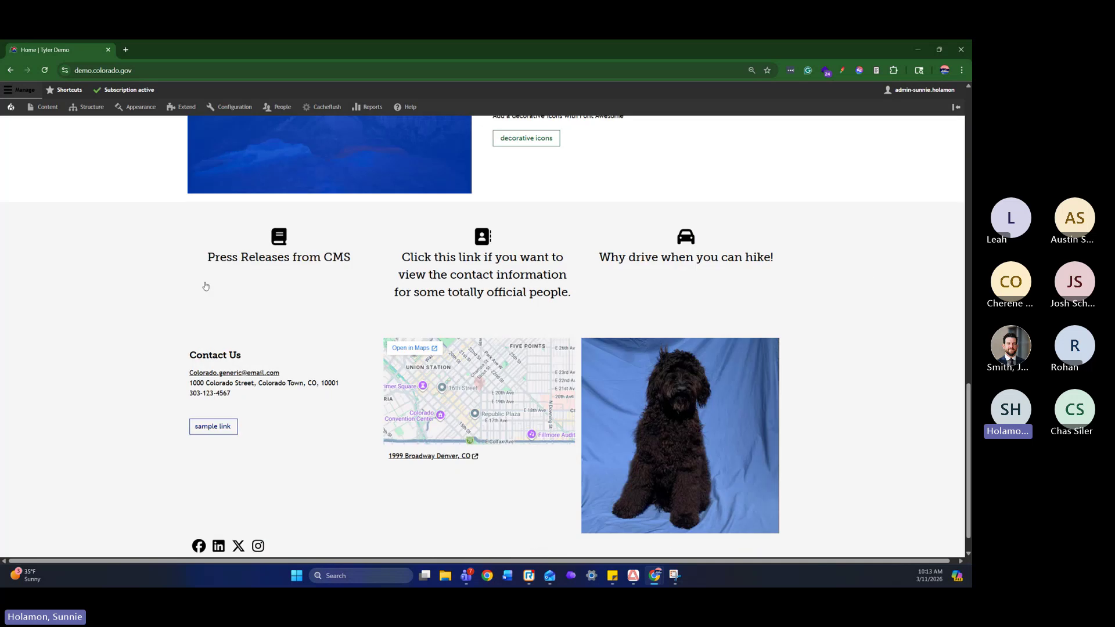
{"action": "scroll", "coordinate": [874, 279], "scroll_direction": "up", "scroll_amount": 1}
{"action": "scroll", "coordinate": [865, 289], "scroll_direction": "up", "scroll_amount": 12}
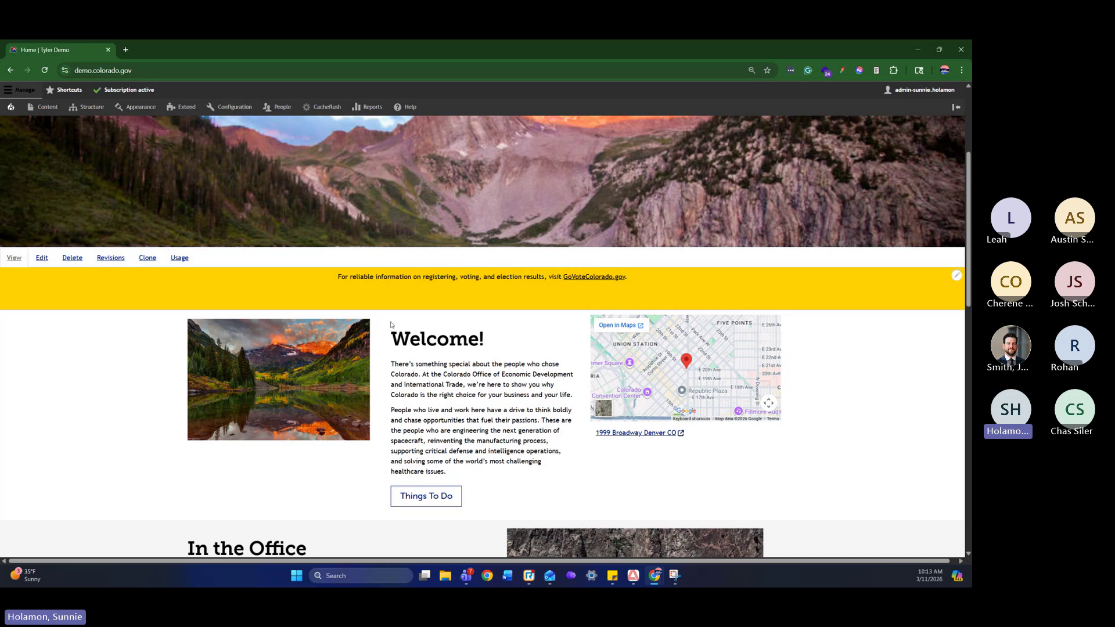
{"action": "double_click", "coordinate": [336, 388]}
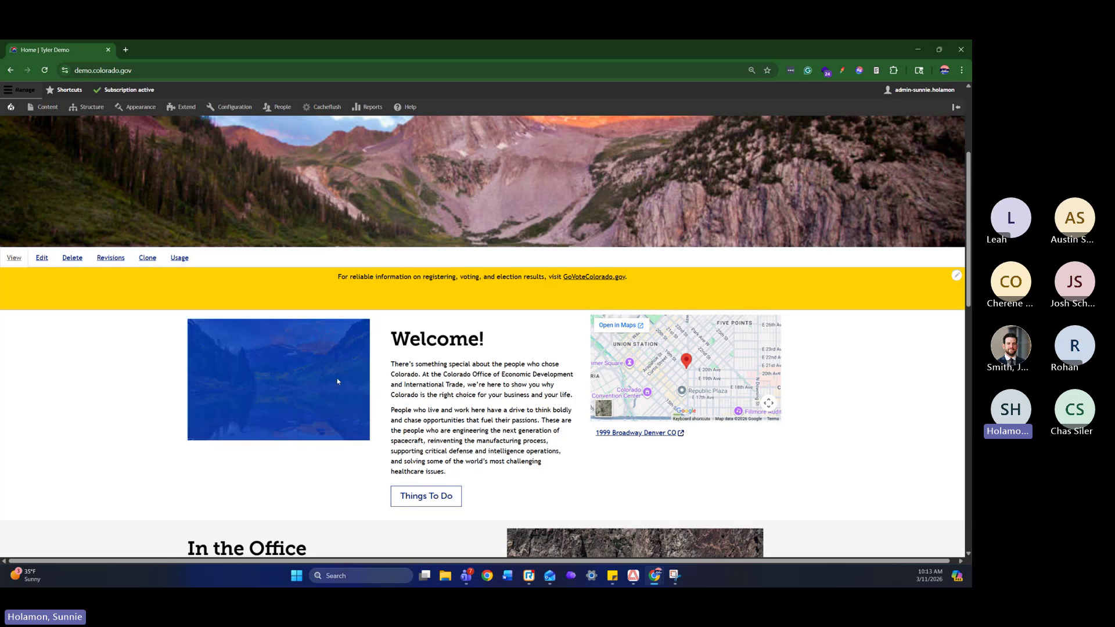
{"action": "left_click_drag", "start_coordinate": [390, 343], "coordinate": [506, 476]}
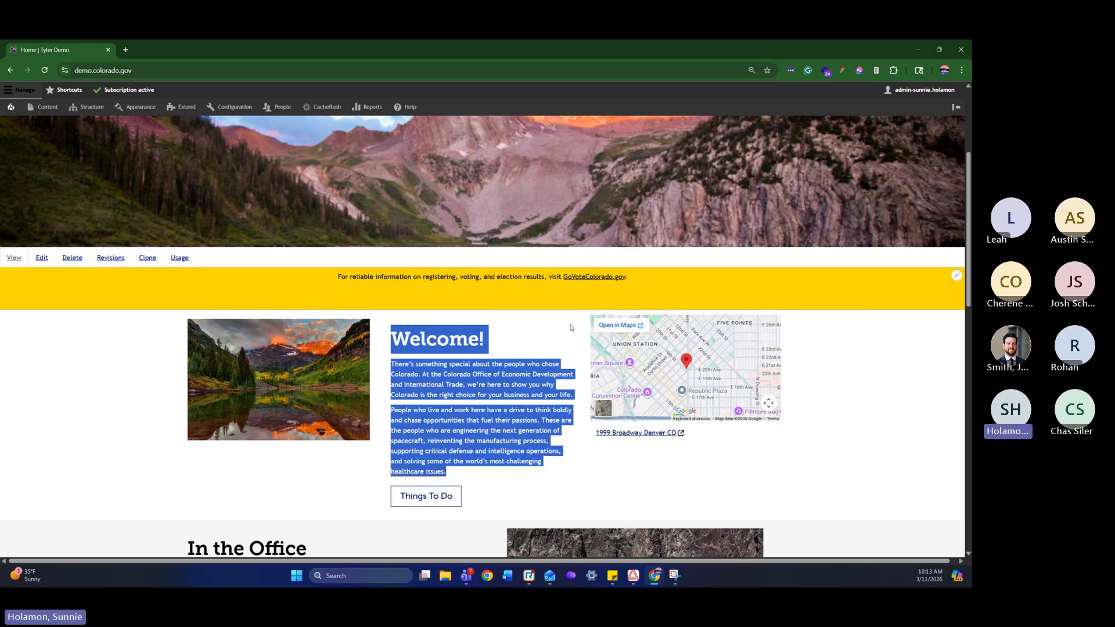
{"action": "scroll", "coordinate": [571, 328], "scroll_direction": "down", "scroll_amount": 3}
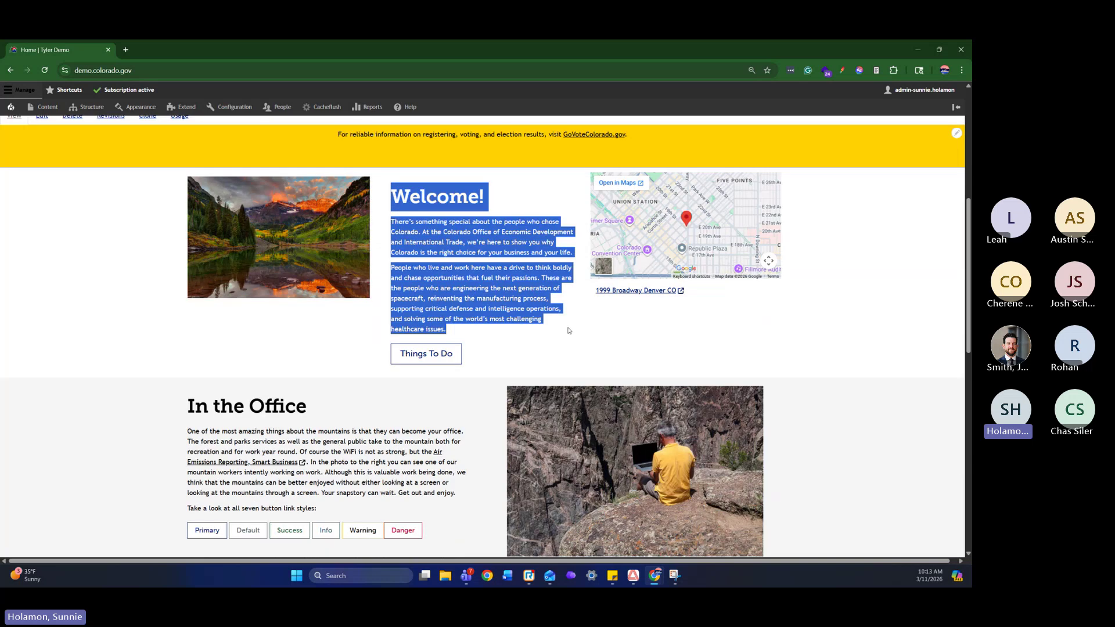
{"action": "scroll", "coordinate": [571, 328], "scroll_direction": "up", "scroll_amount": 1}
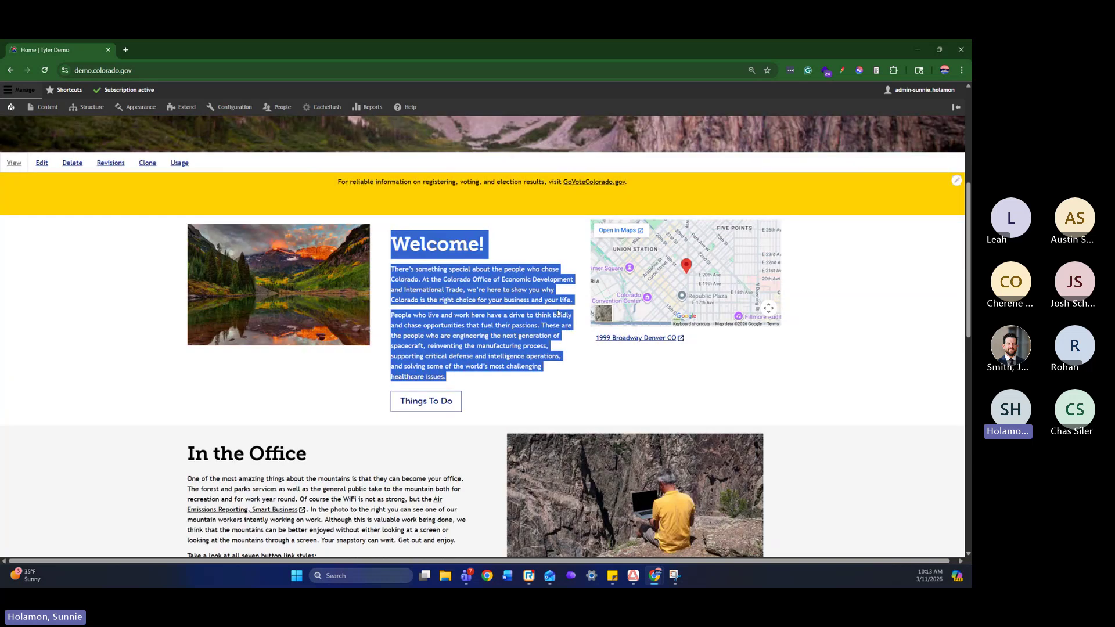
{"action": "left_click", "coordinate": [493, 404]}
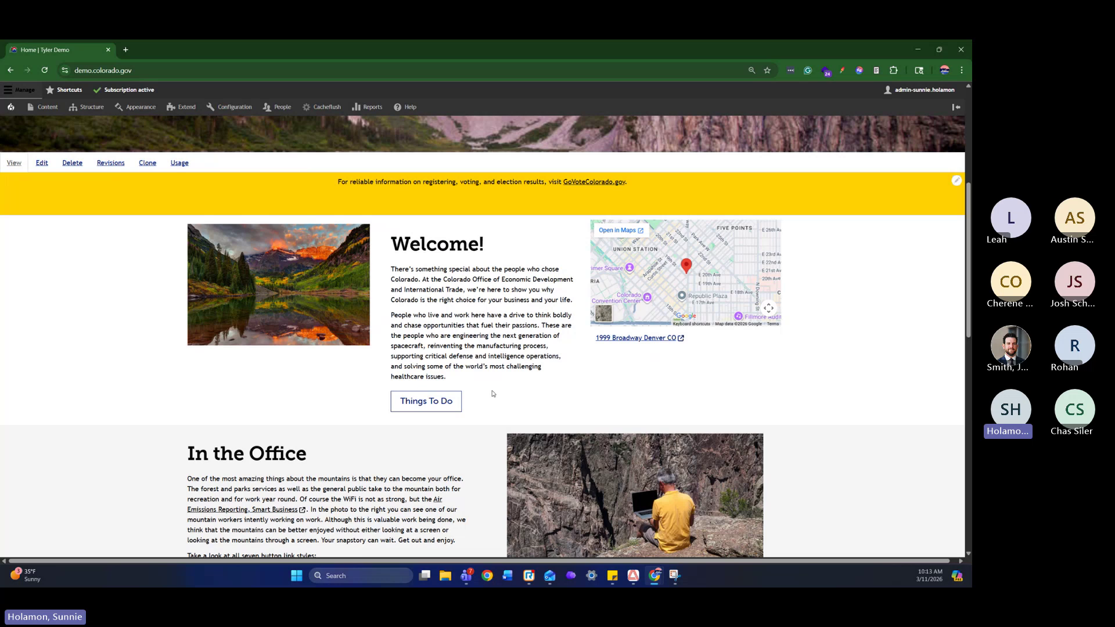
{"action": "scroll", "coordinate": [497, 376], "scroll_direction": "down", "scroll_amount": 2}
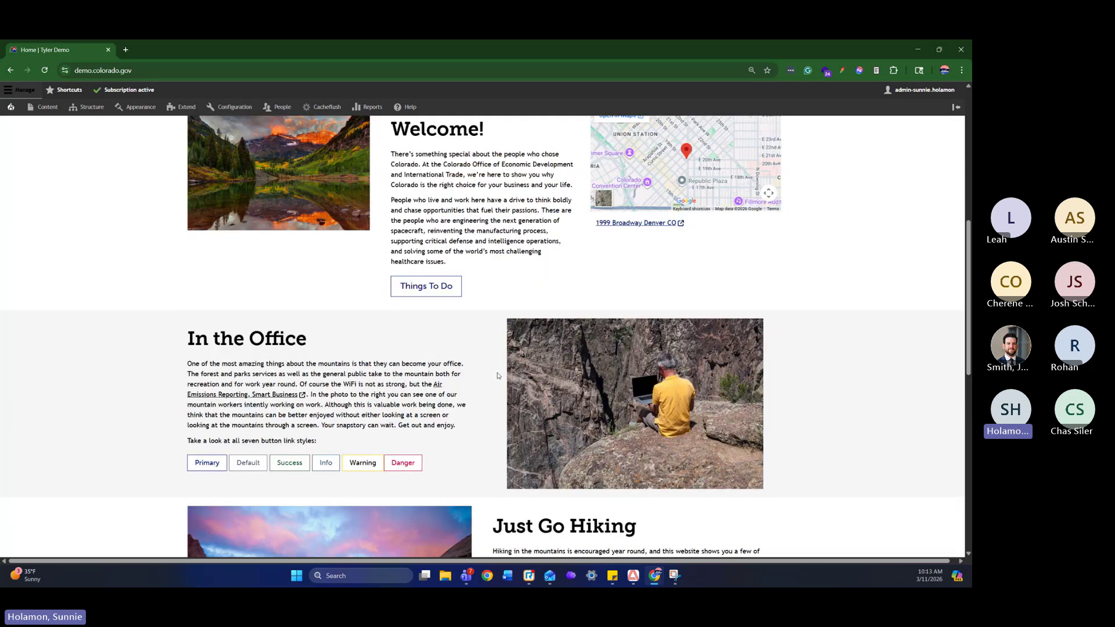
{"action": "scroll", "coordinate": [498, 376], "scroll_direction": "down", "scroll_amount": 5}
{"action": "scroll", "coordinate": [587, 378], "scroll_direction": "down", "scroll_amount": 2}
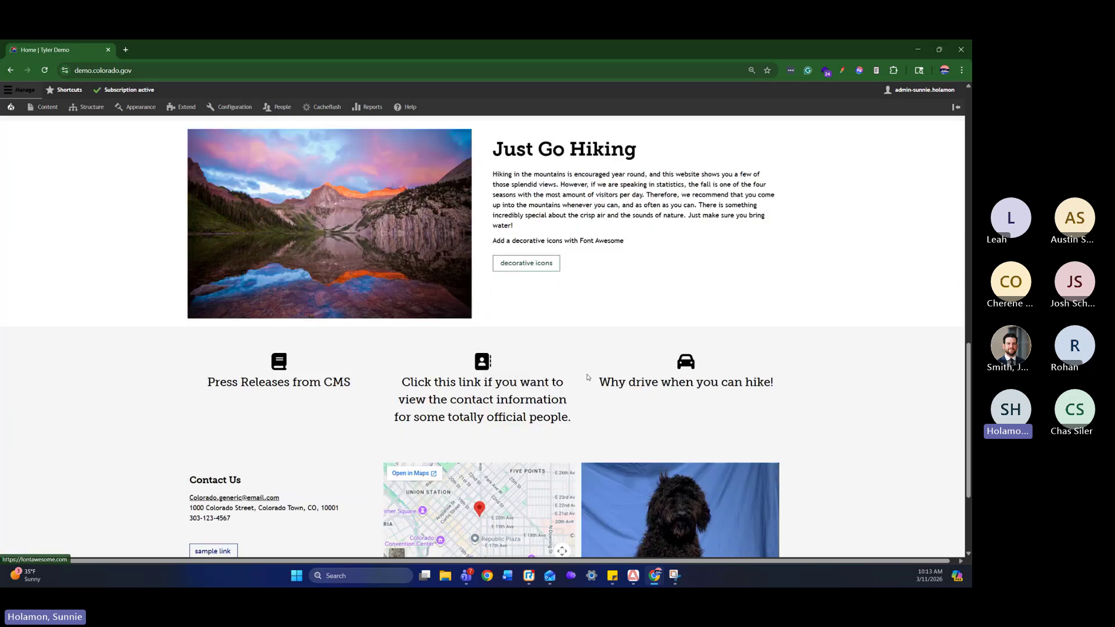
{"action": "scroll", "coordinate": [587, 378], "scroll_direction": "down", "scroll_amount": 3}
{"action": "scroll", "coordinate": [620, 366], "scroll_direction": "up", "scroll_amount": 4}
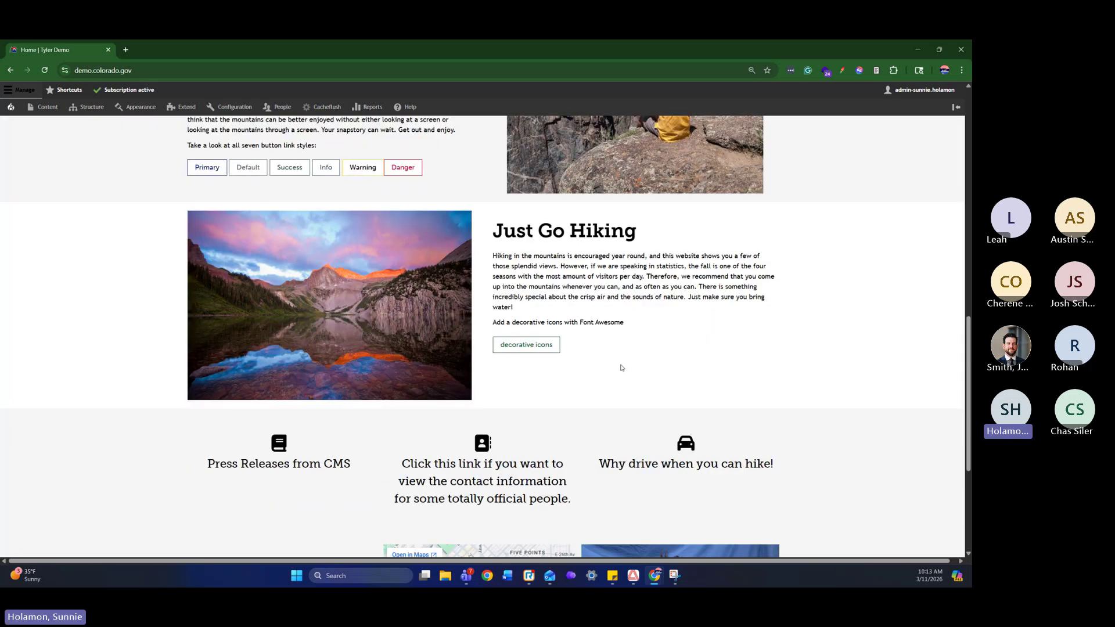
{"action": "scroll", "coordinate": [622, 367], "scroll_direction": "up", "scroll_amount": 3}
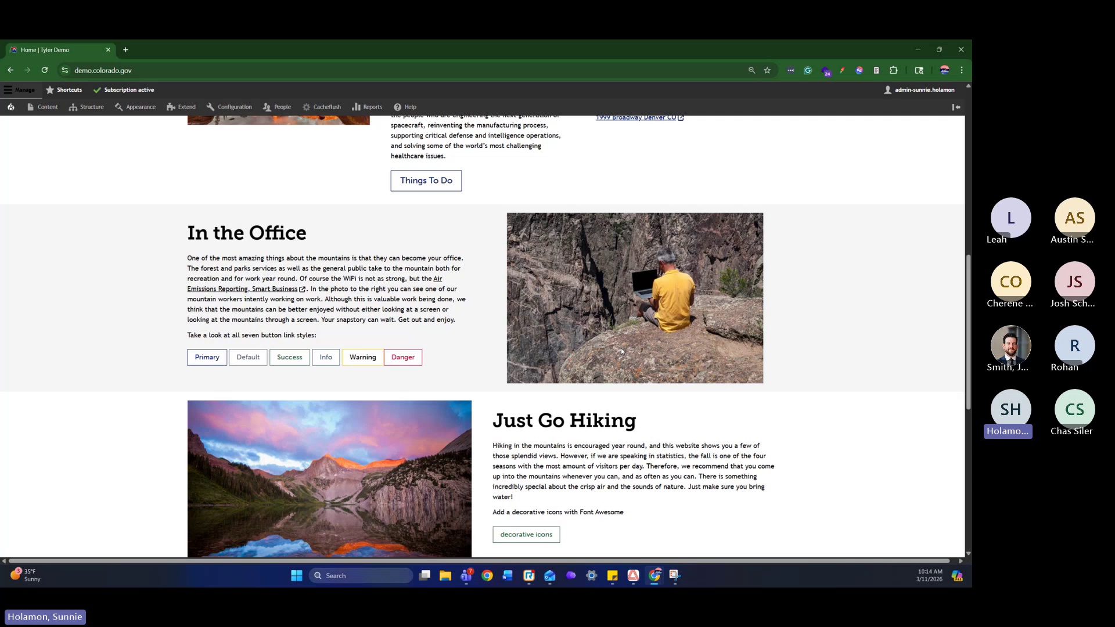
{"action": "scroll", "coordinate": [908, 294], "scroll_direction": "down", "scroll_amount": 10}
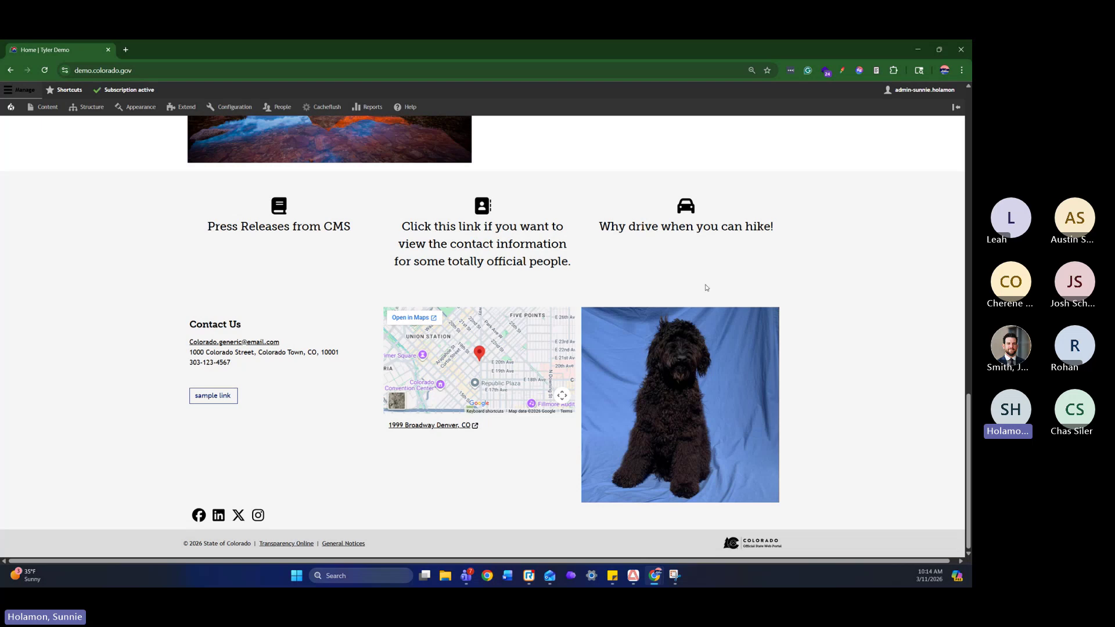
{"action": "left_click_drag", "start_coordinate": [126, 319], "coordinate": [761, 542]}
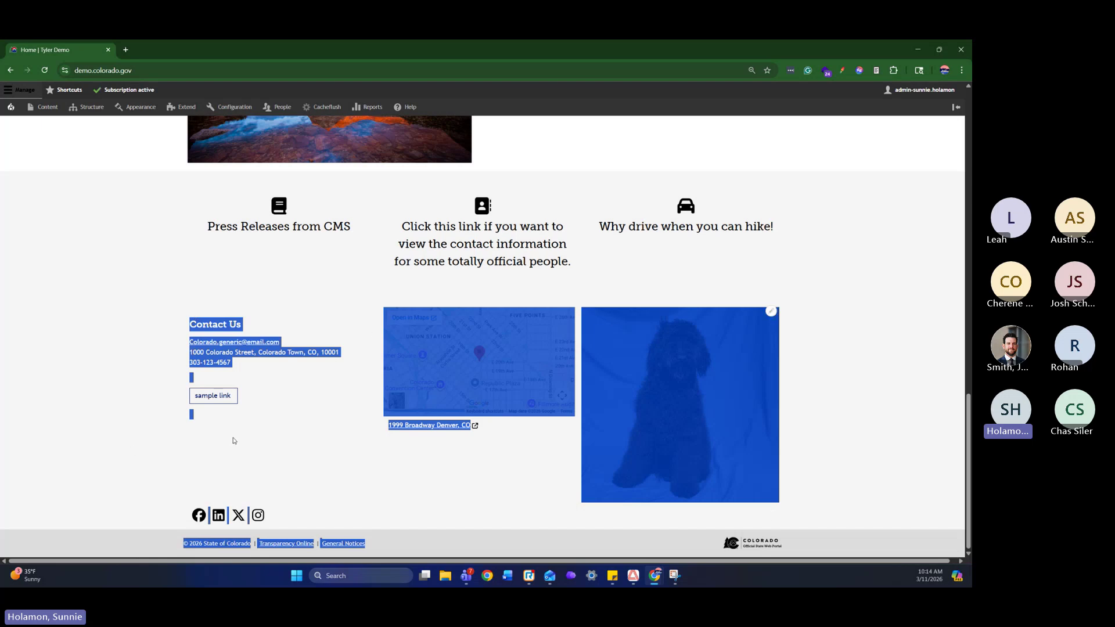
{"action": "left_click_drag", "start_coordinate": [143, 553], "coordinate": [383, 552]}
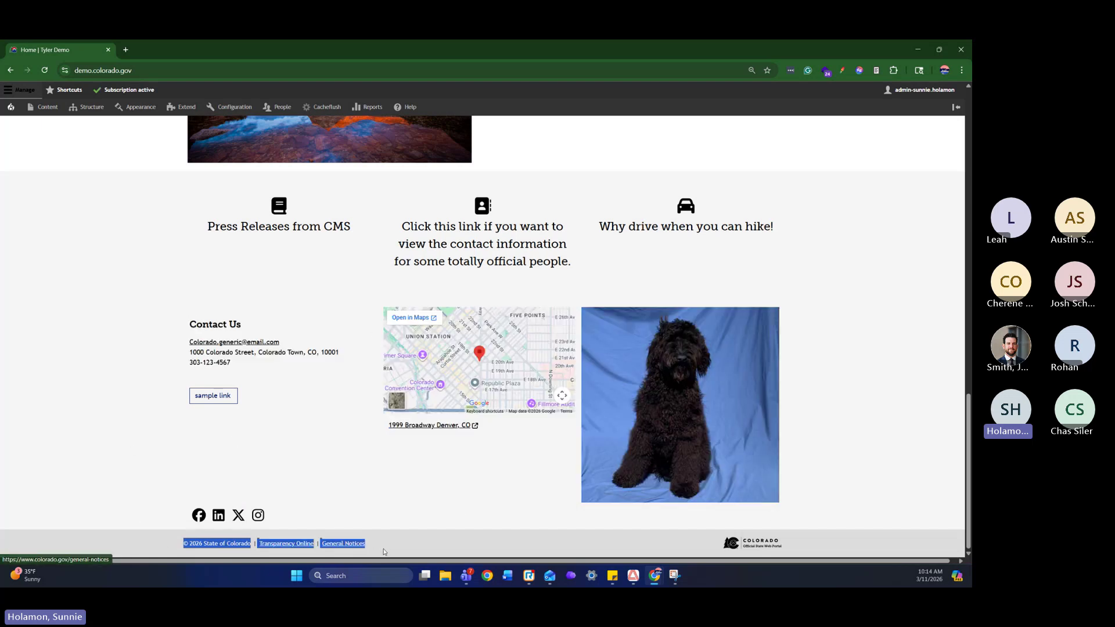
{"action": "left_click", "coordinate": [422, 536]}
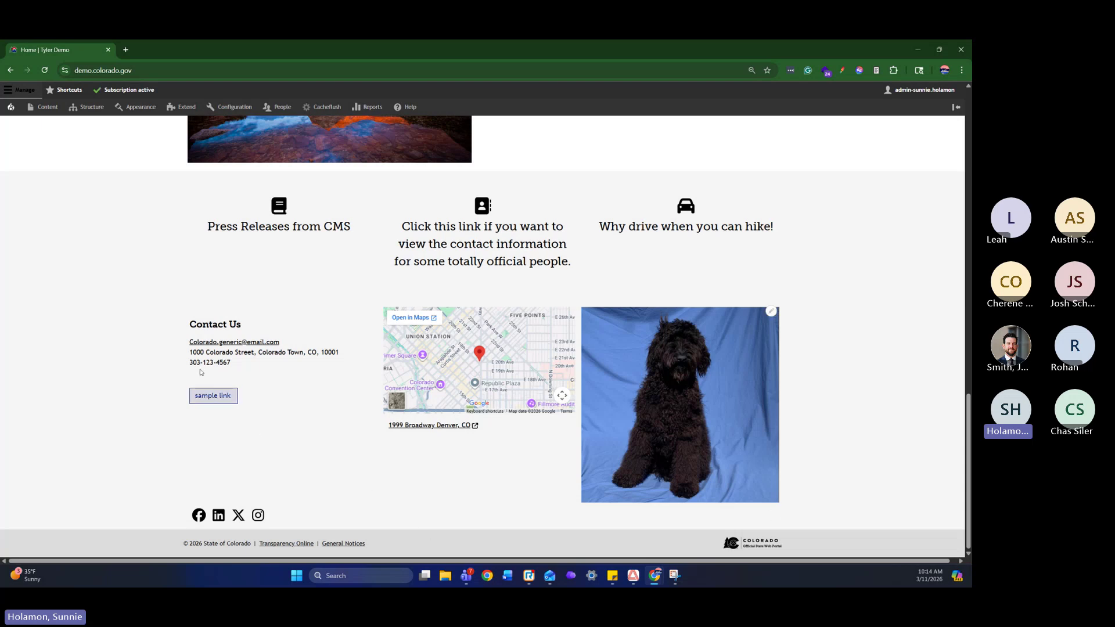
{"action": "left_click_drag", "start_coordinate": [190, 325], "coordinate": [278, 397]}
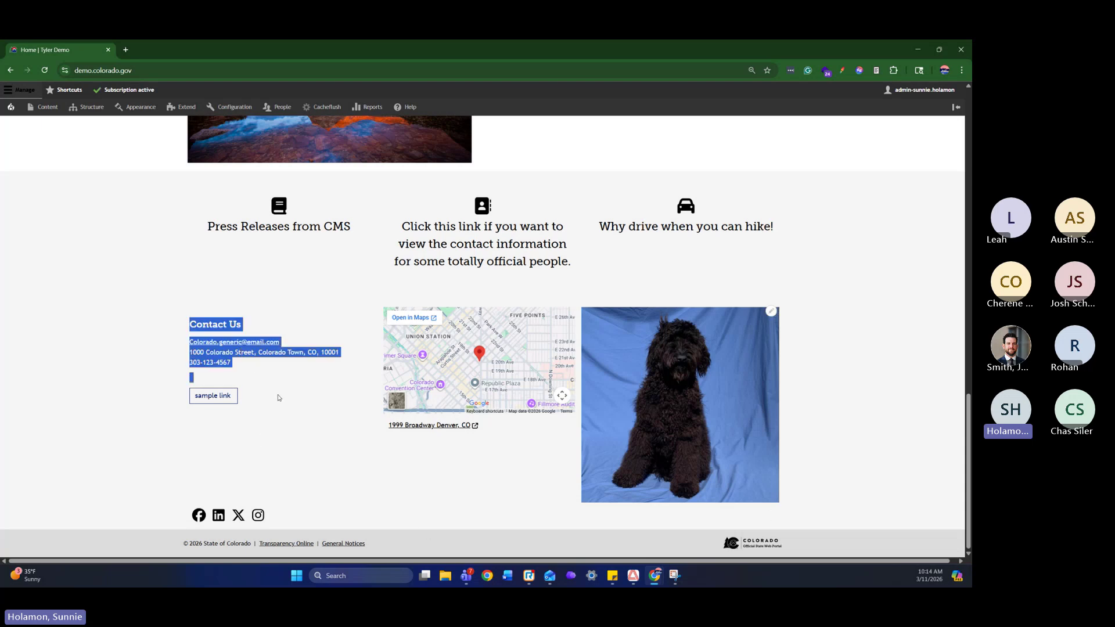
{"action": "left_click_drag", "start_coordinate": [177, 546], "coordinate": [356, 552]}
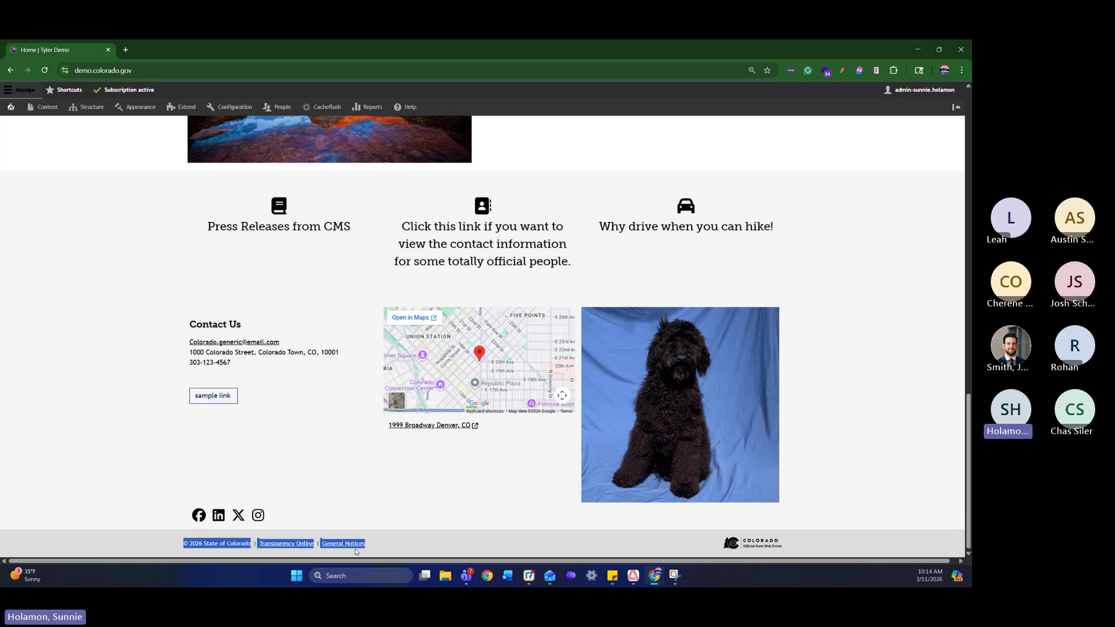
{"action": "left_click", "coordinate": [401, 549]}
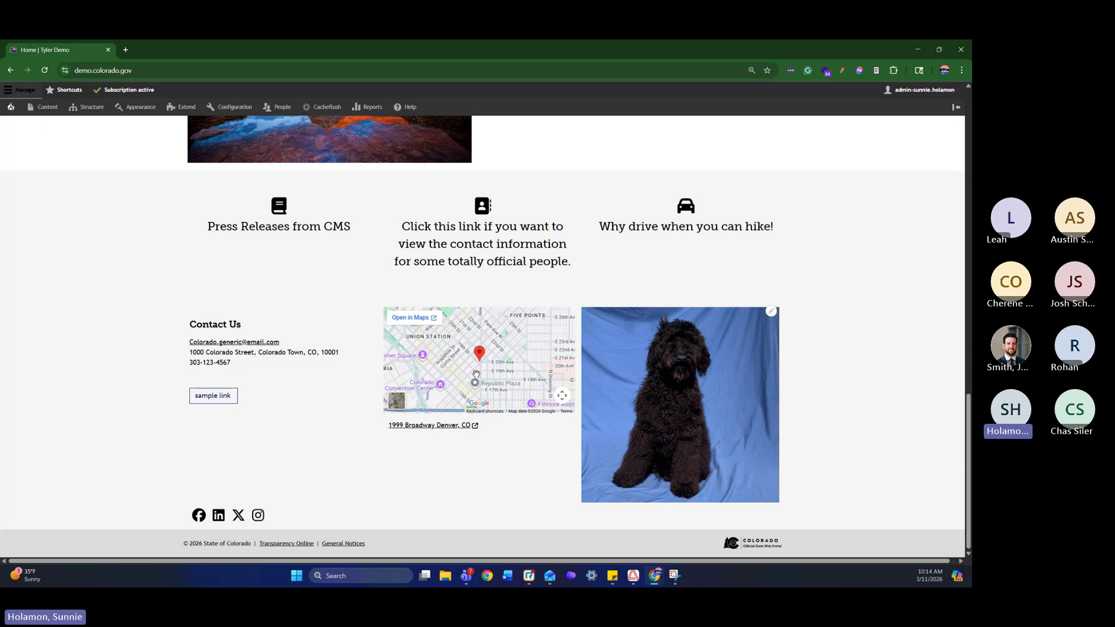
Open the edit form for Block – Main Footer from the dog image block's contextual menu
{"action": "left_click", "coordinate": [771, 313]}
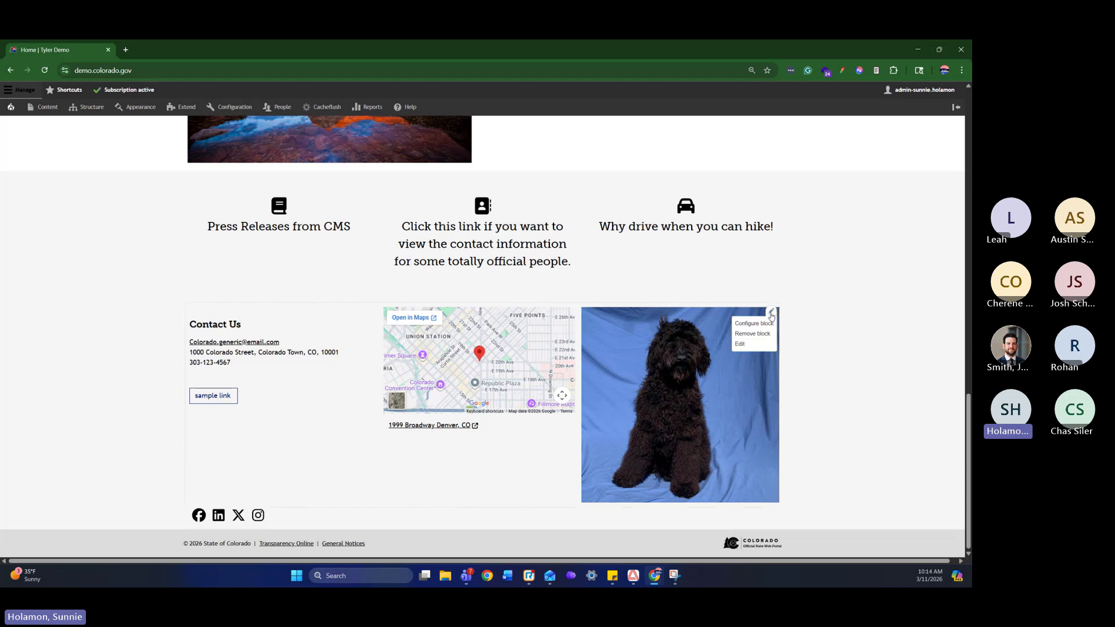
{"action": "left_click", "coordinate": [759, 347]}
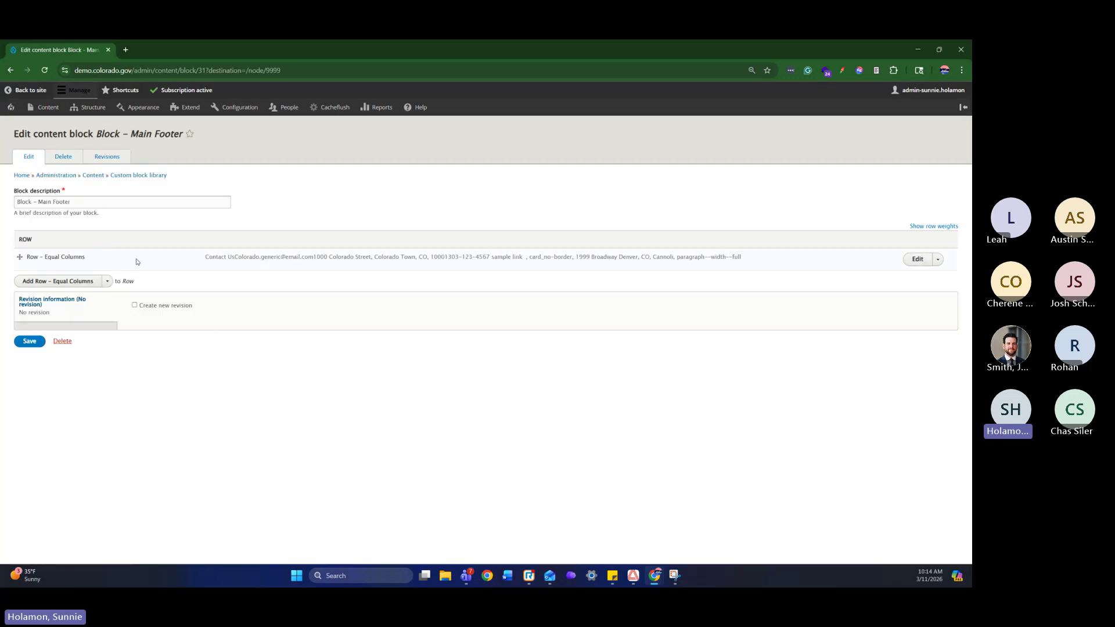
{"action": "left_click", "coordinate": [10, 70]}
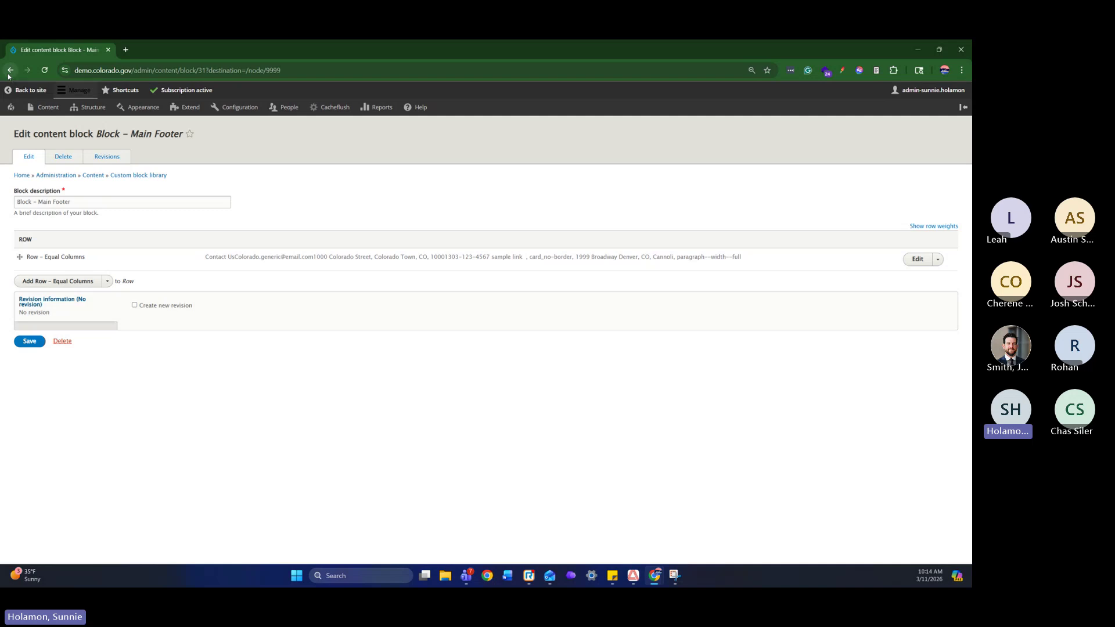
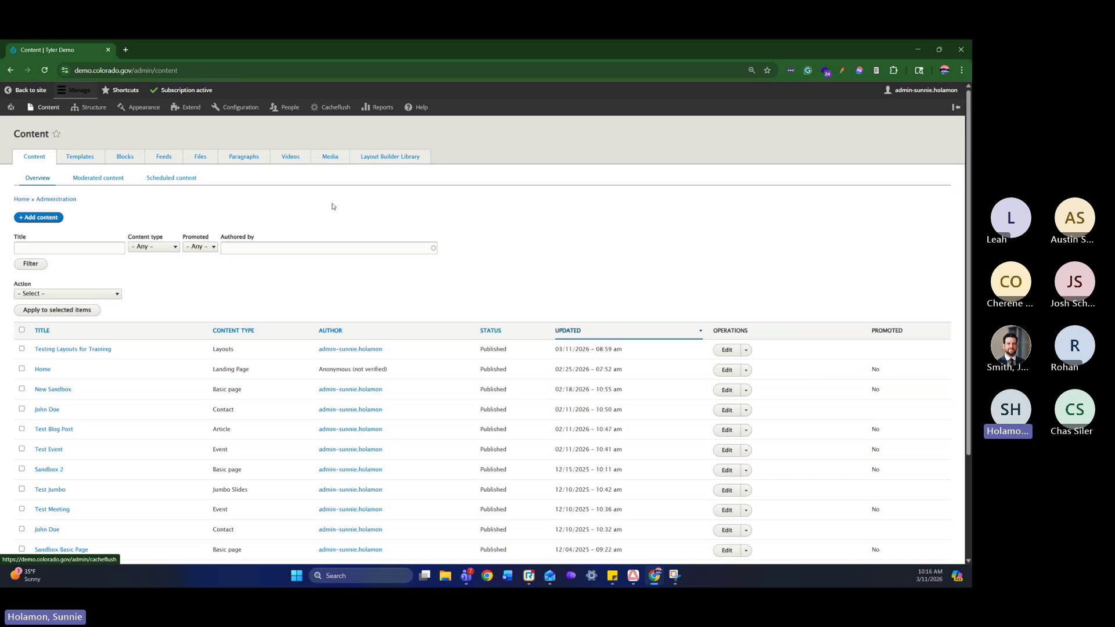
Open the Media library listing items such as Cannoli, Test and Test PDF
{"action": "left_click", "coordinate": [336, 158]}
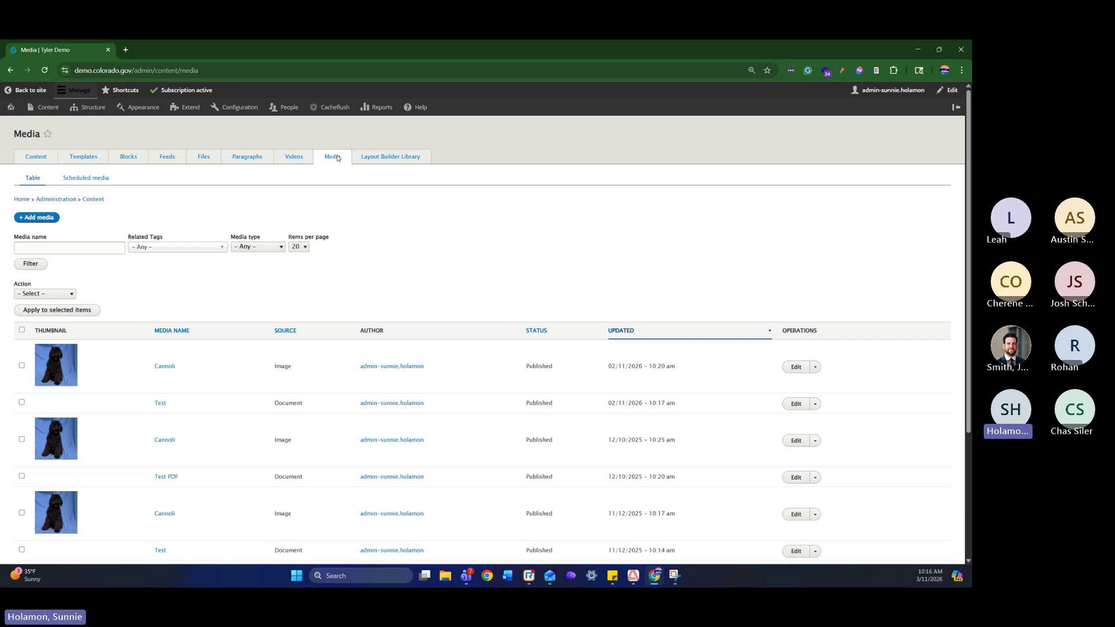
{"action": "left_click", "coordinate": [53, 111]}
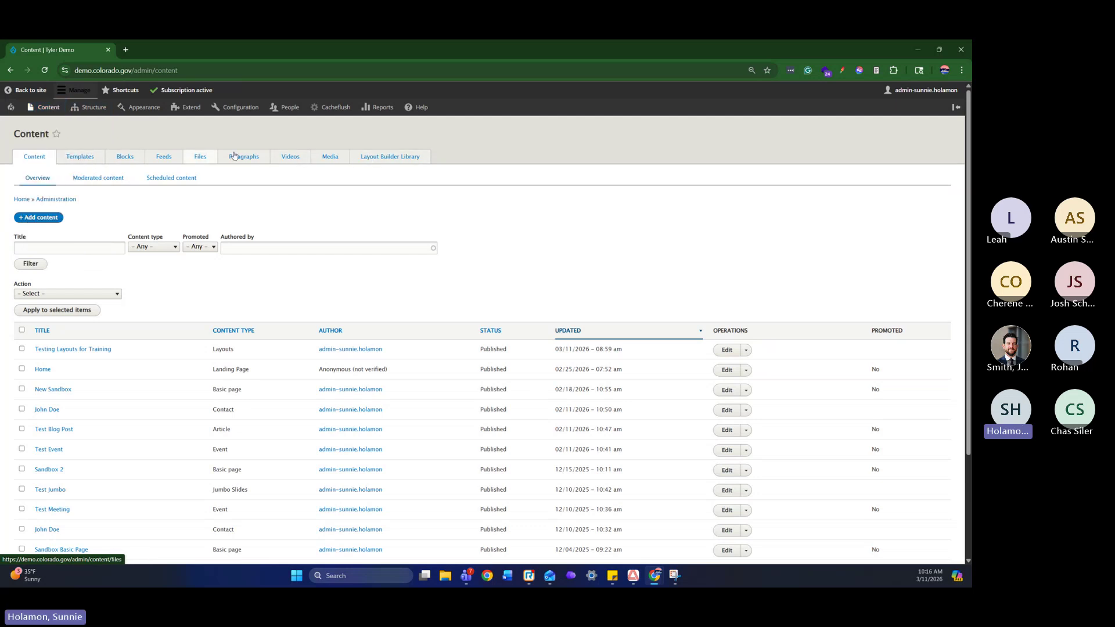
{"action": "left_click", "coordinate": [341, 160]}
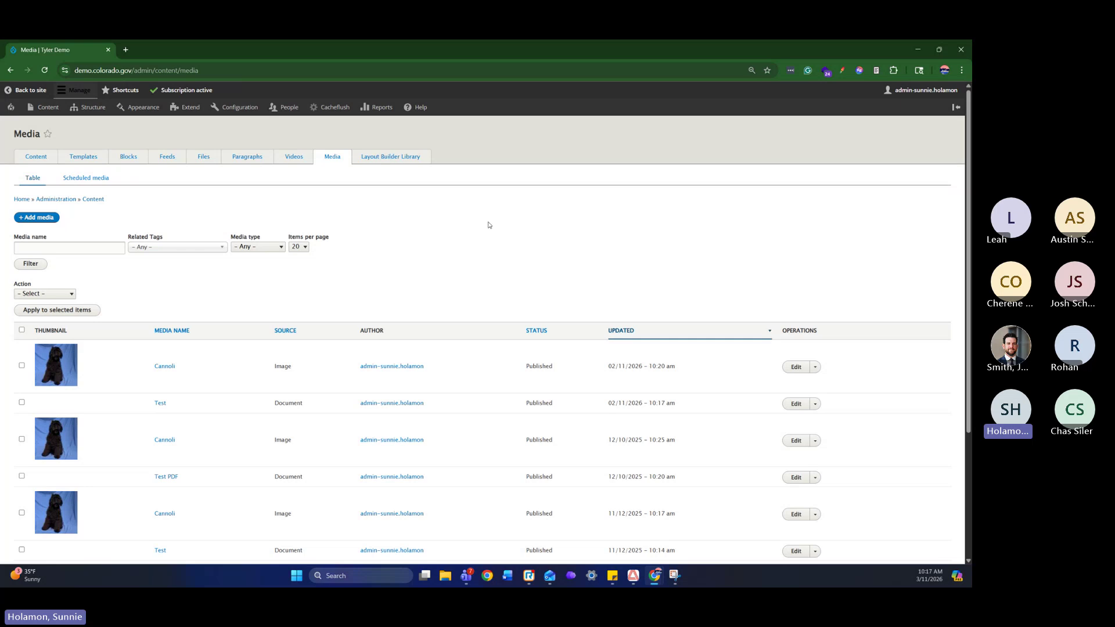
Add a Document media item named 'Test' and attach the file Test_3.pdf
{"action": "left_click", "coordinate": [43, 223]}
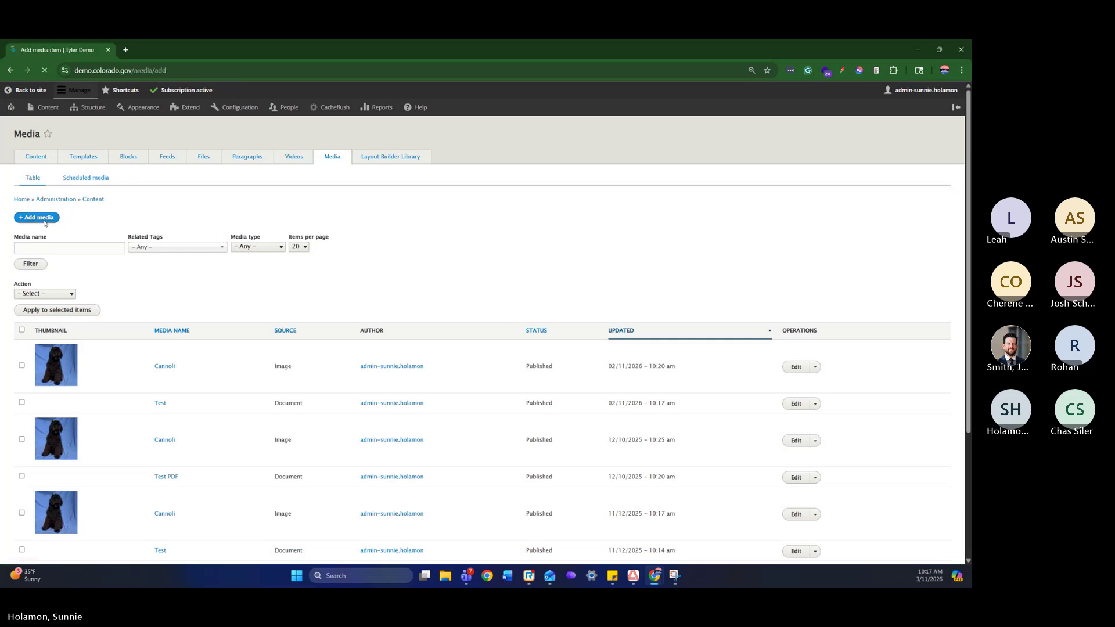
{"action": "left_click", "coordinate": [46, 176]}
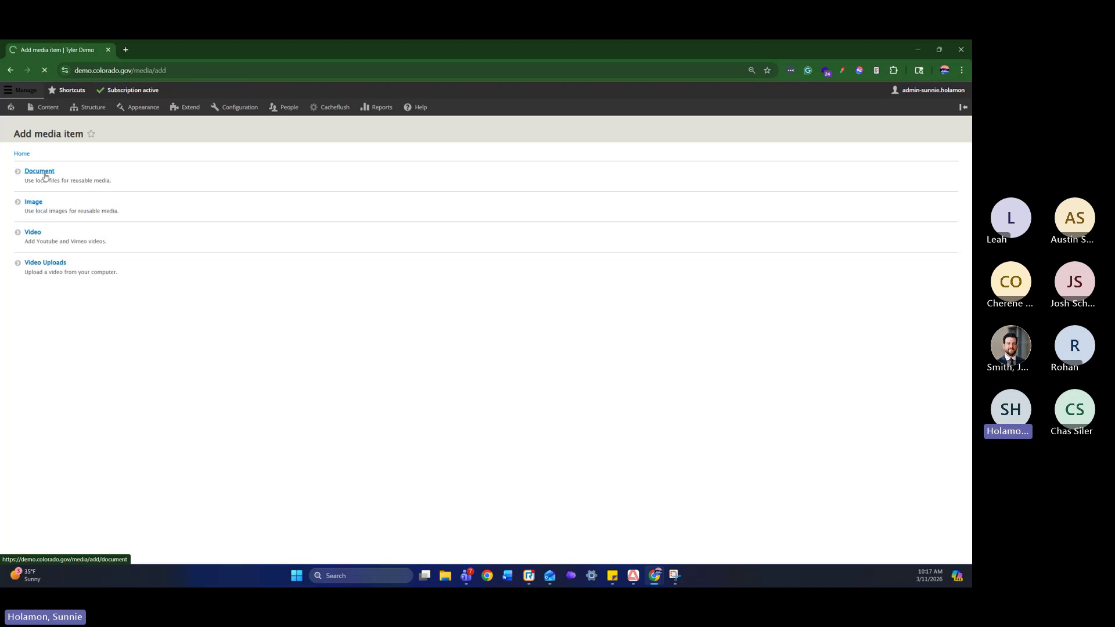
{"action": "left_click", "coordinate": [52, 184]}
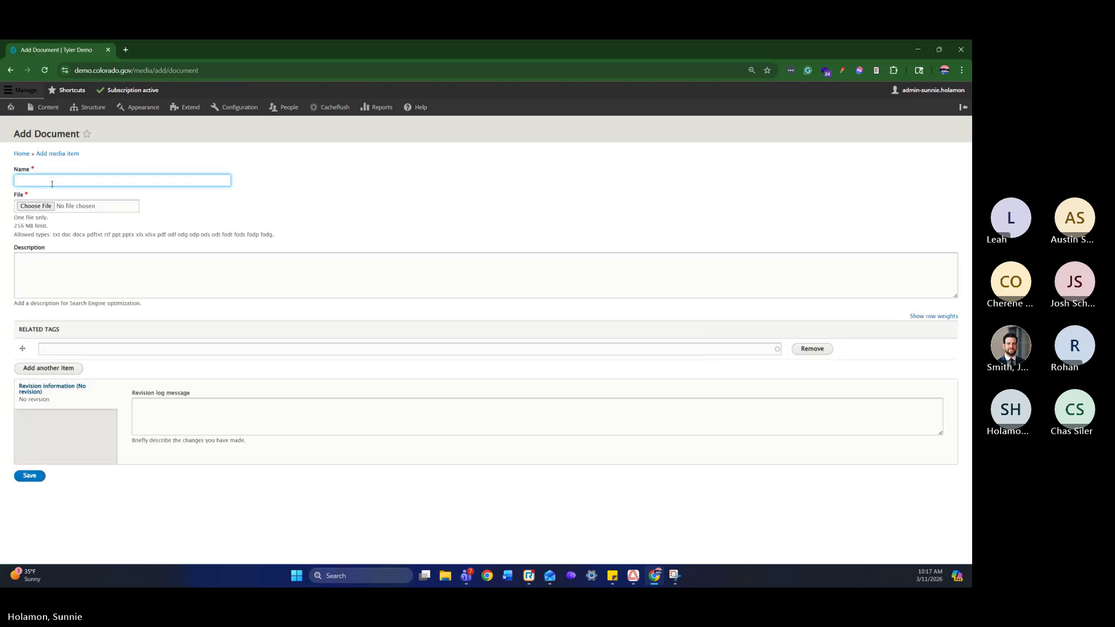
{"action": "type", "text": "Test"}
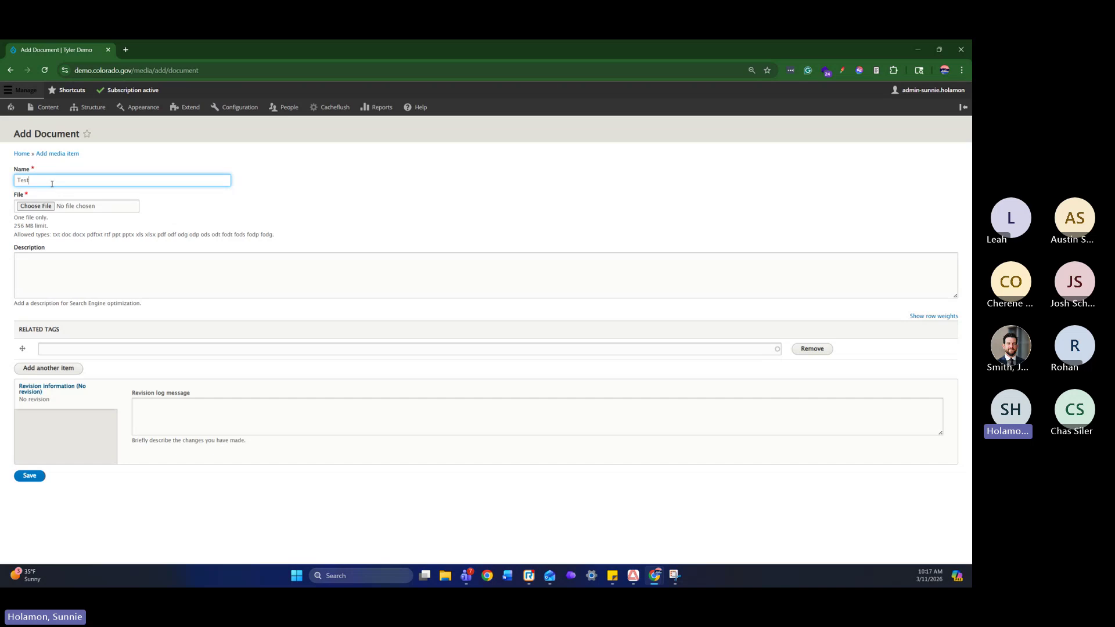
{"action": "left_click", "coordinate": [36, 208]}
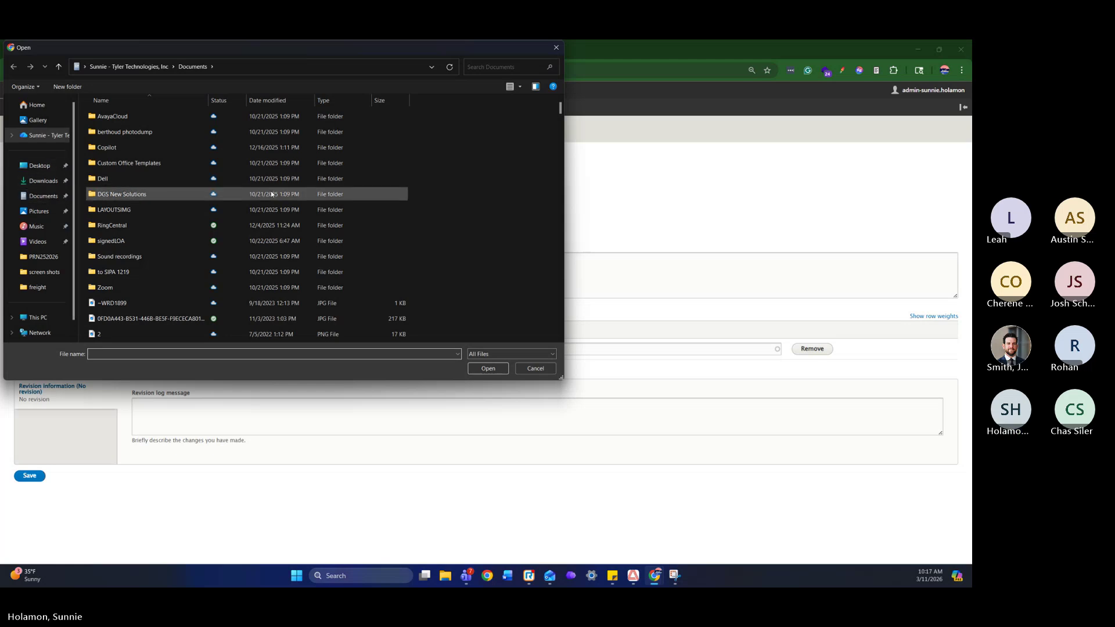
{"action": "key", "text": "Escape"}
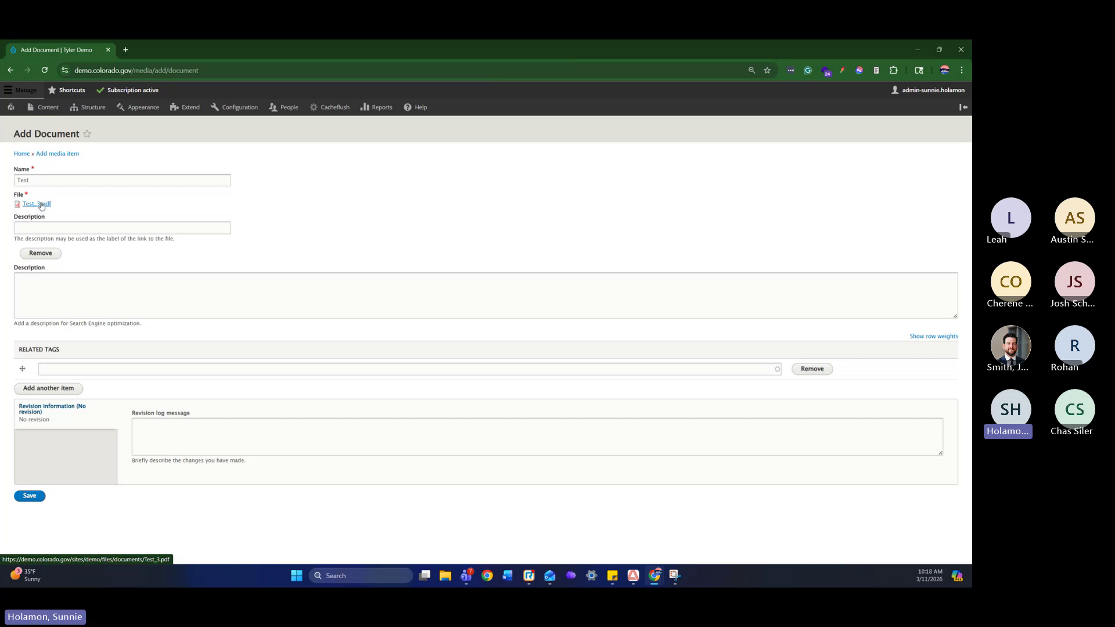
{"action": "left_click", "coordinate": [42, 206]}
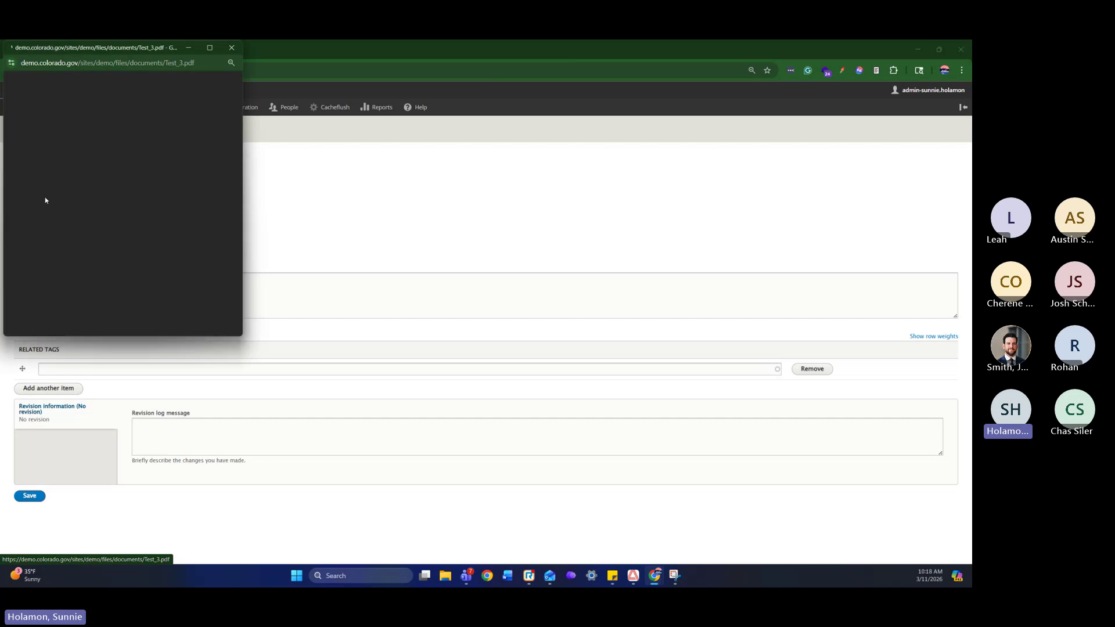
{"action": "mouse_move", "coordinate": [93, 51]}
{"action": "left_mouse_down"}
{"action": "mouse_move", "coordinate": [334, 225]}
{"action": "mouse_move", "coordinate": [341, 162]}
{"action": "left_mouse_up"}
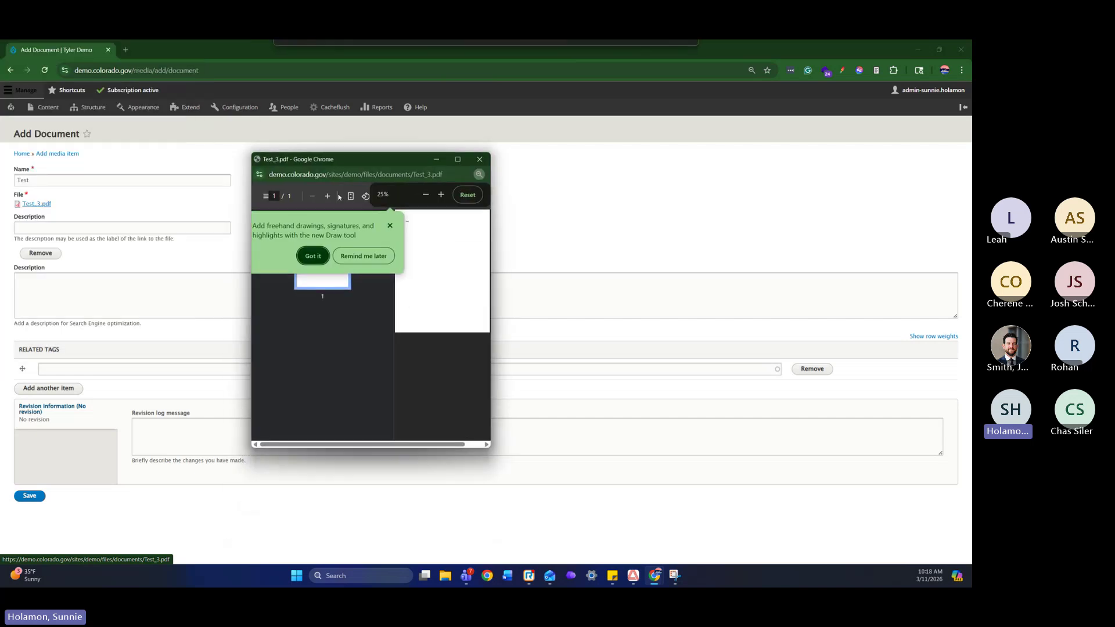
{"action": "left_click", "coordinate": [389, 225]}
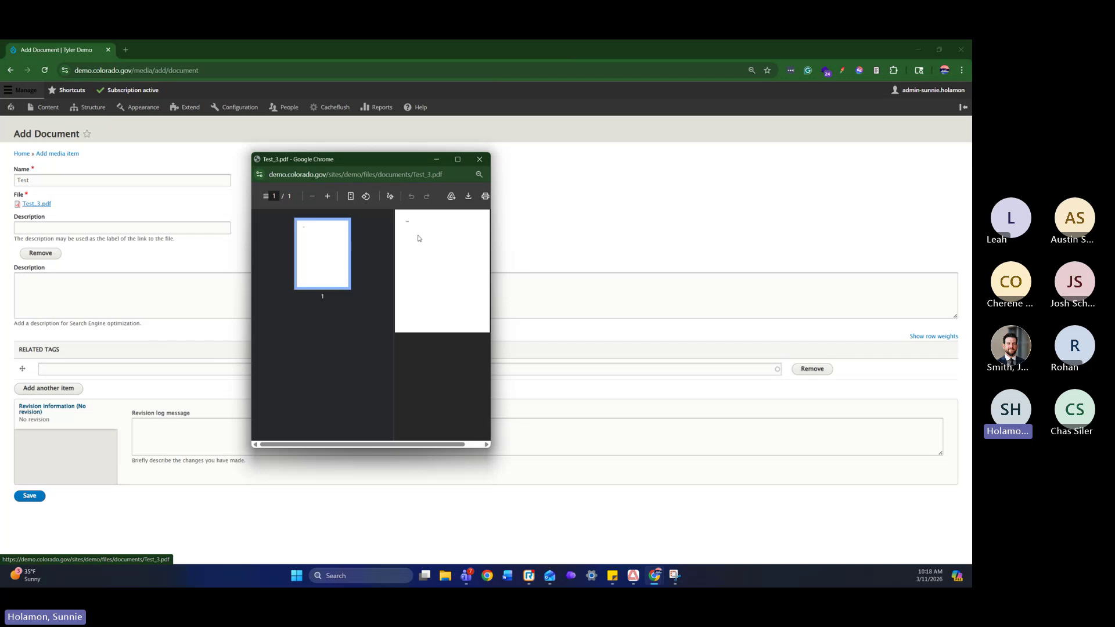
{"action": "left_click", "coordinate": [479, 159]}
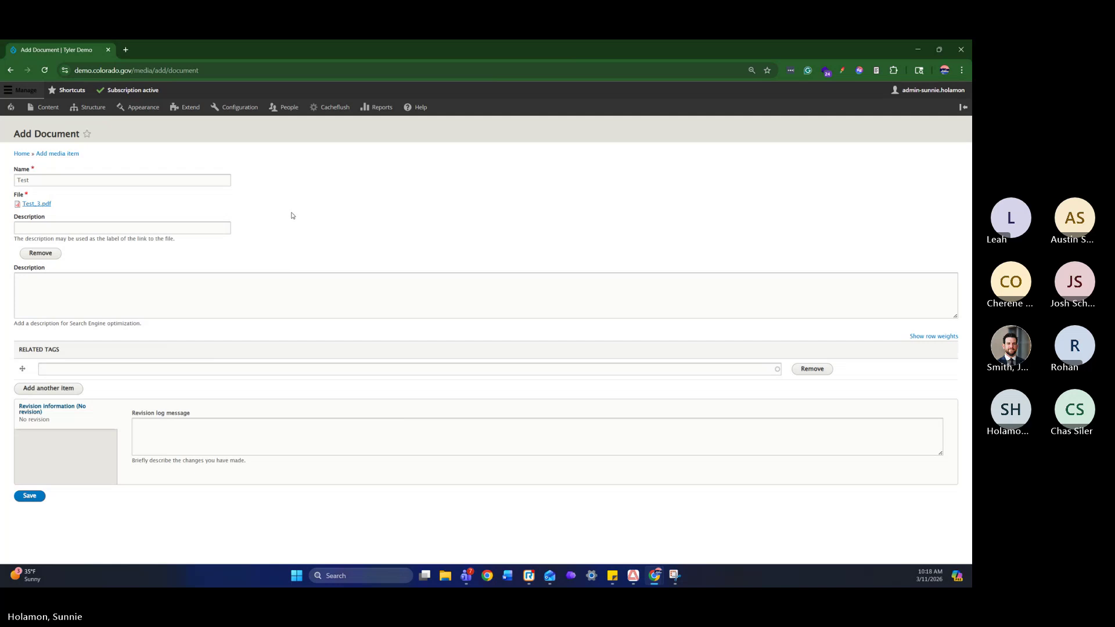
Leave Description and Related Tags empty and save the Test document
{"action": "left_click", "coordinate": [252, 284]}
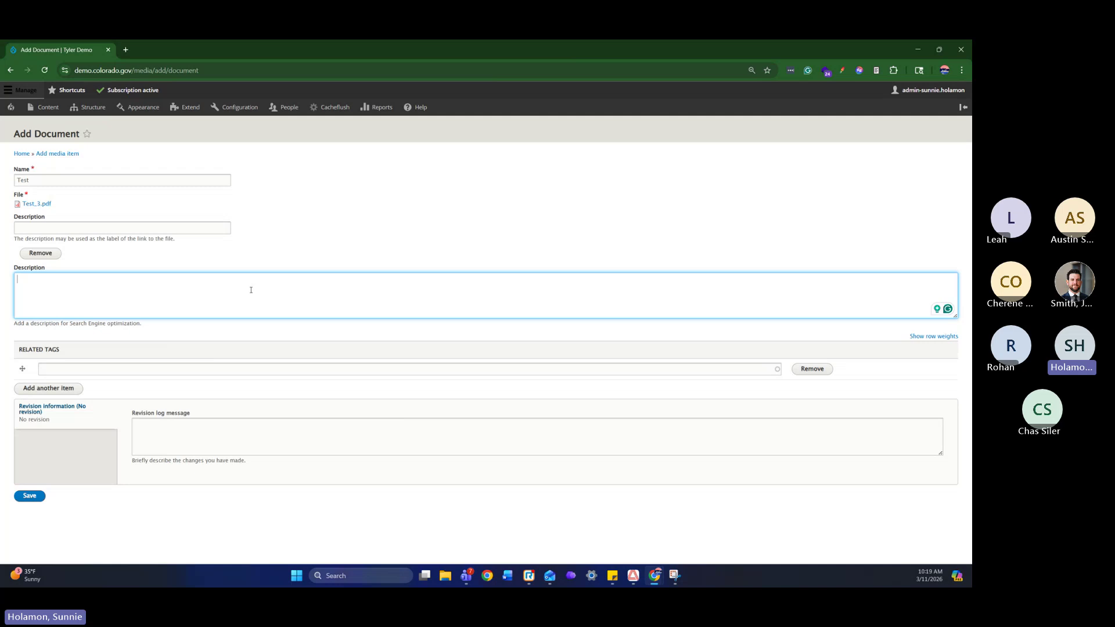
{"action": "left_click", "coordinate": [226, 369]}
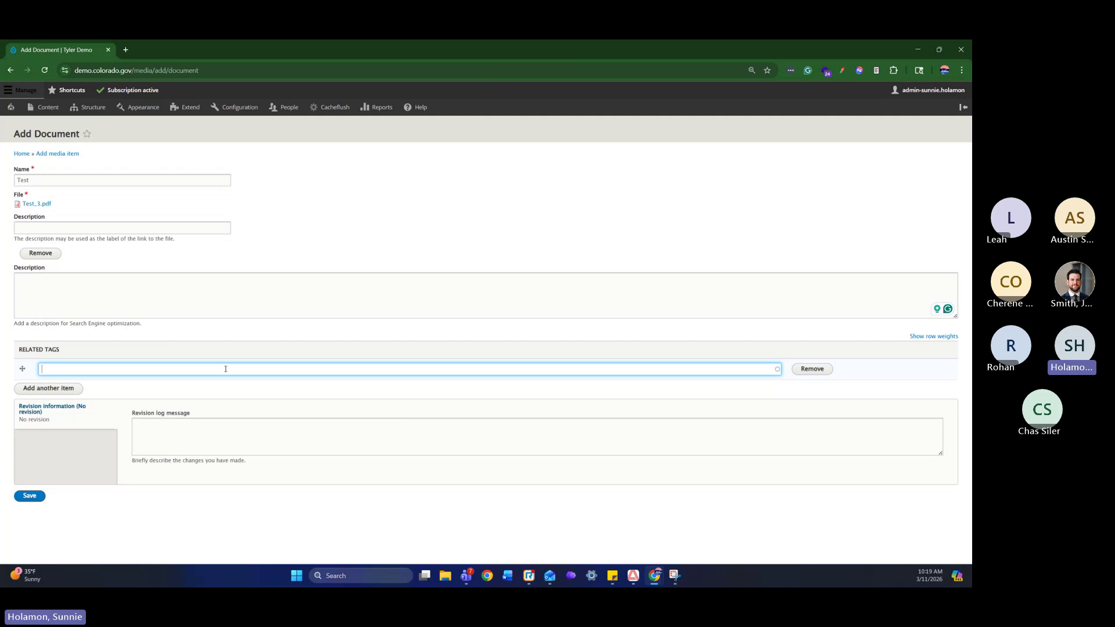
{"action": "left_click", "coordinate": [30, 496]}
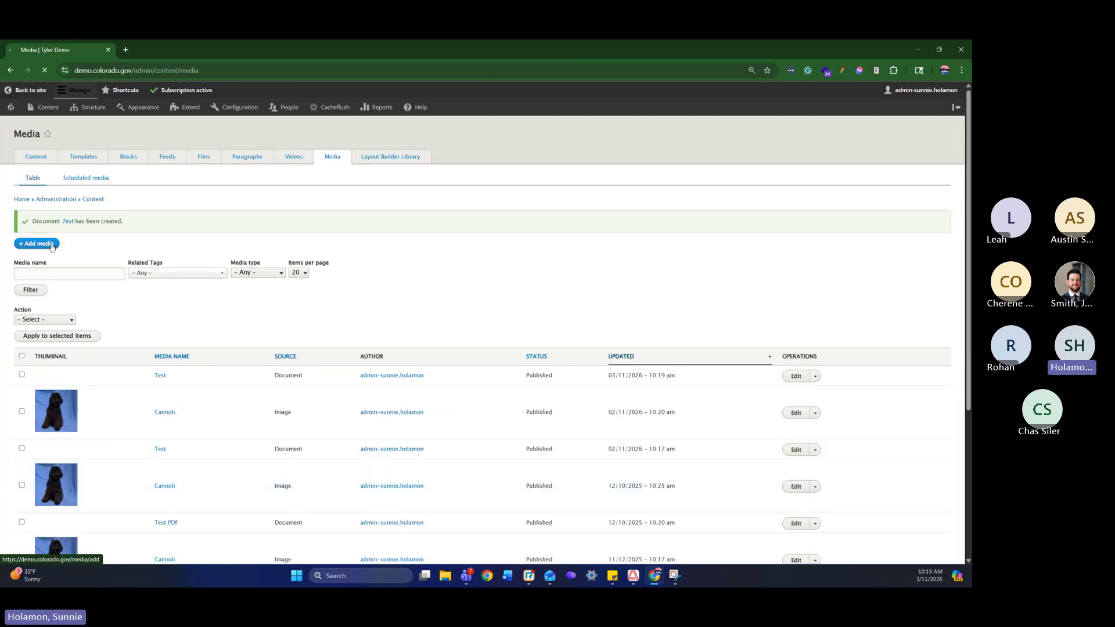
Add an Image media item named 'Cannoli' and upload Cannoli CI-4944_2.jpg
{"action": "left_click", "coordinate": [51, 246]}
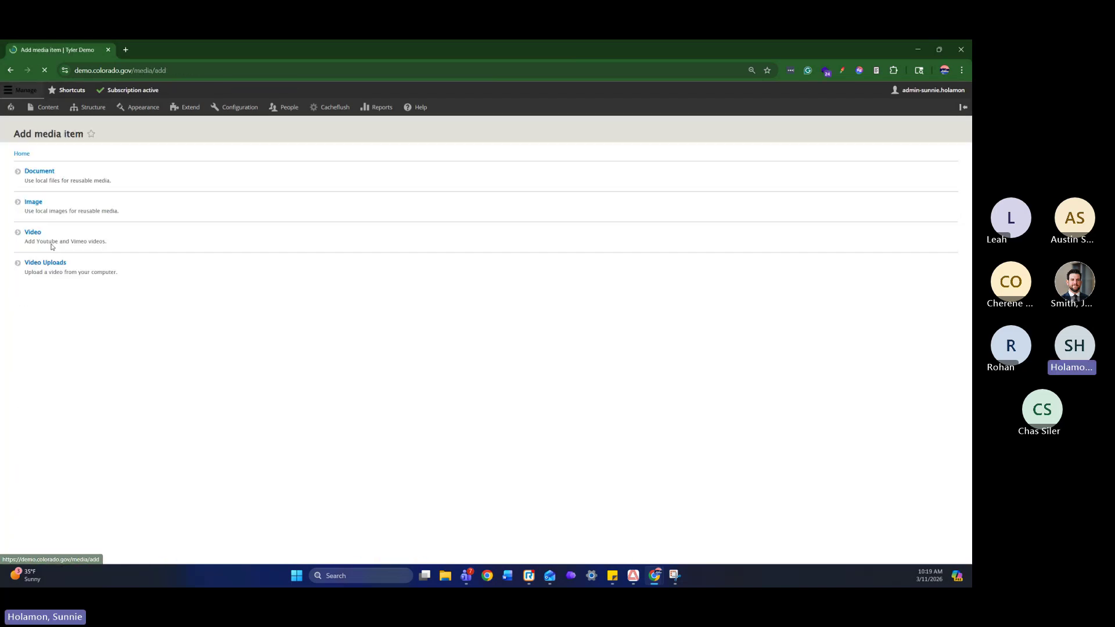
{"action": "left_click", "coordinate": [41, 205]}
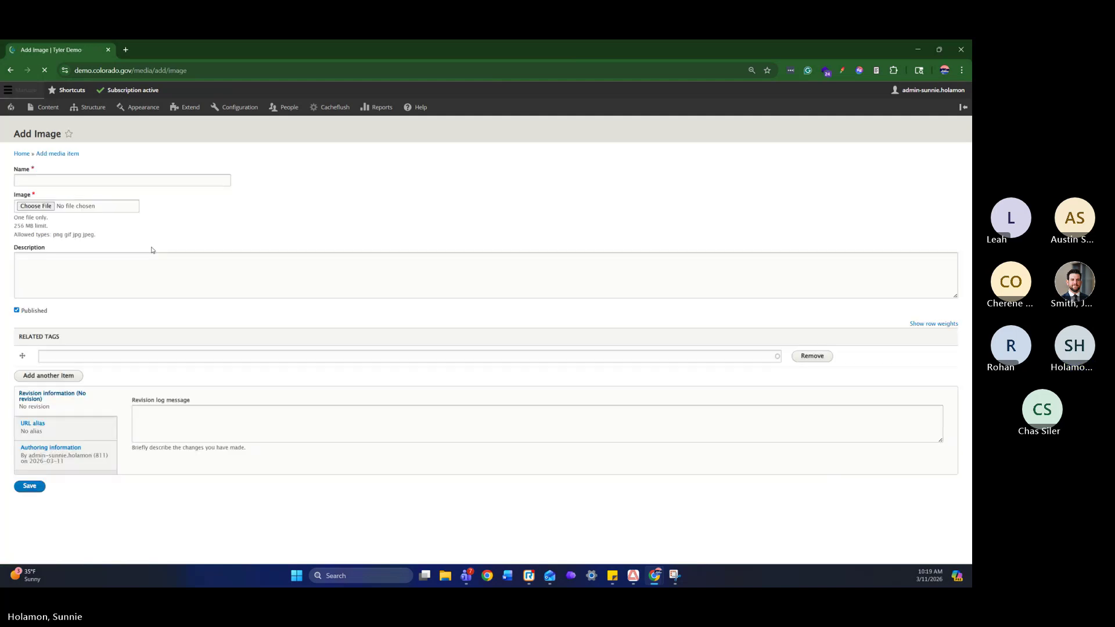
{"action": "left_click", "coordinate": [99, 183]}
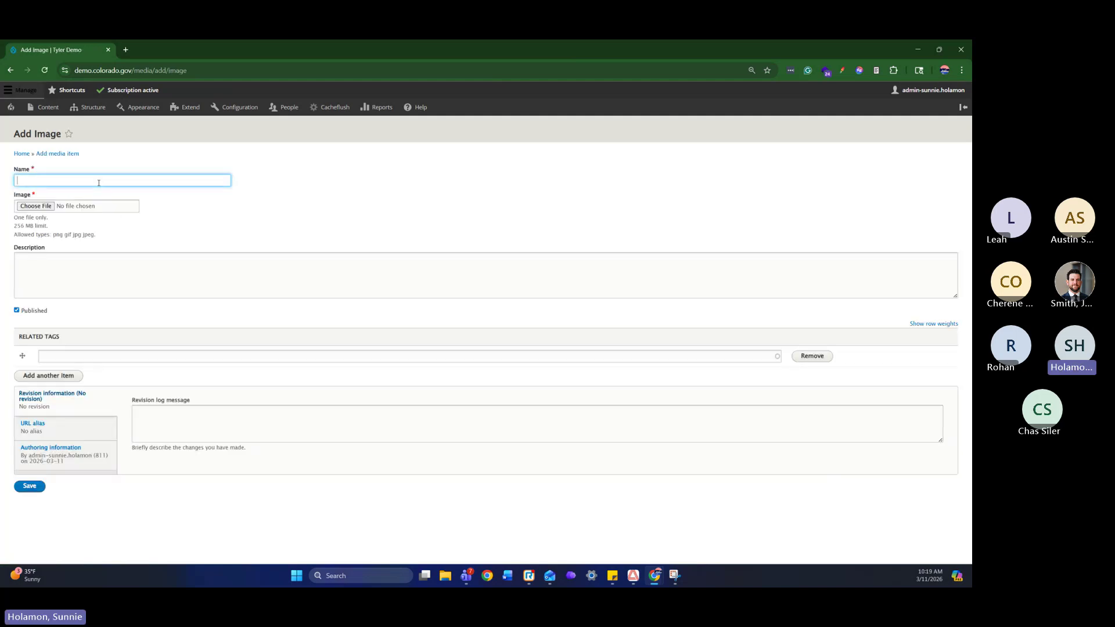
{"action": "type", "text": "Cannoli"}
{"action": "left_click", "coordinate": [41, 209]}
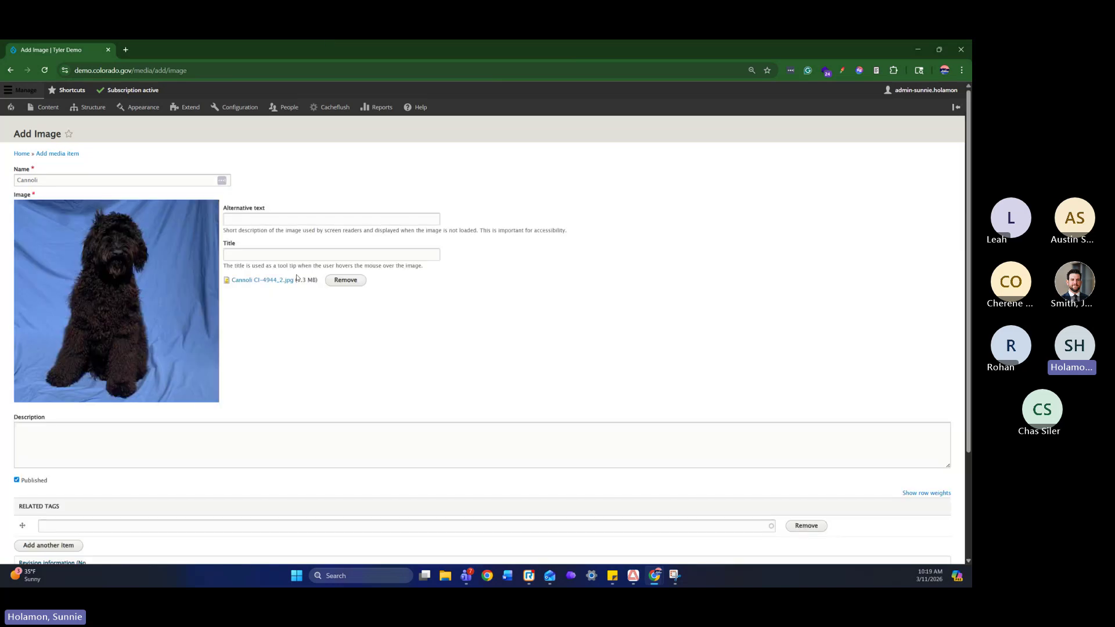
{"action": "left_click", "coordinate": [297, 215]}
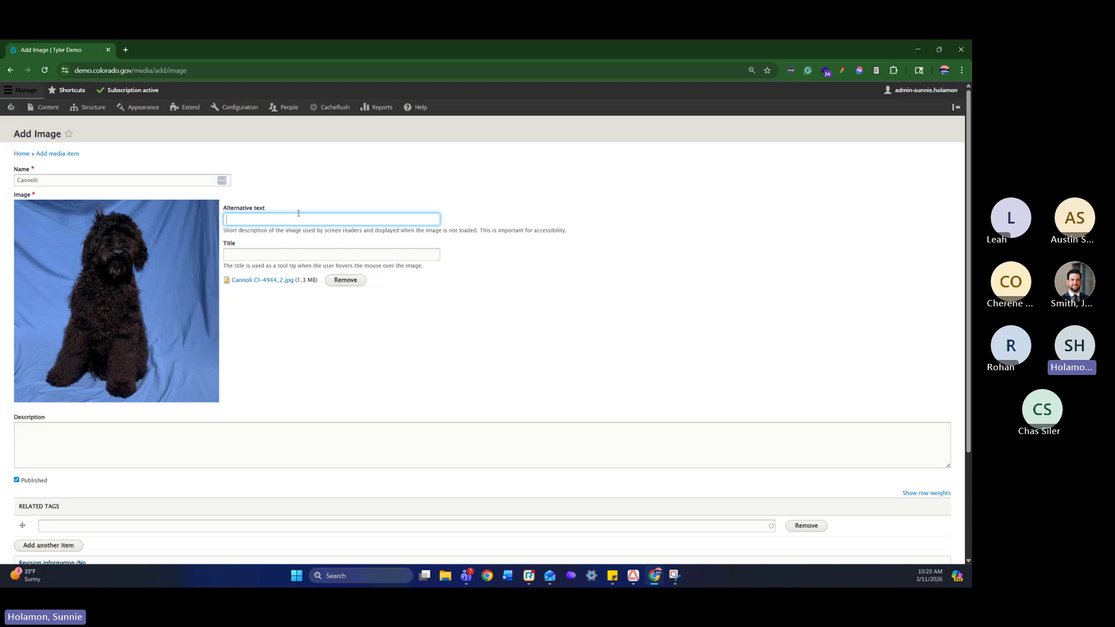
Enter alt text describing a large black curly-haired dog sitting, fixing the typos
{"action": "type", "text": "ortrait of a larg eblack dog with curly hsit"}
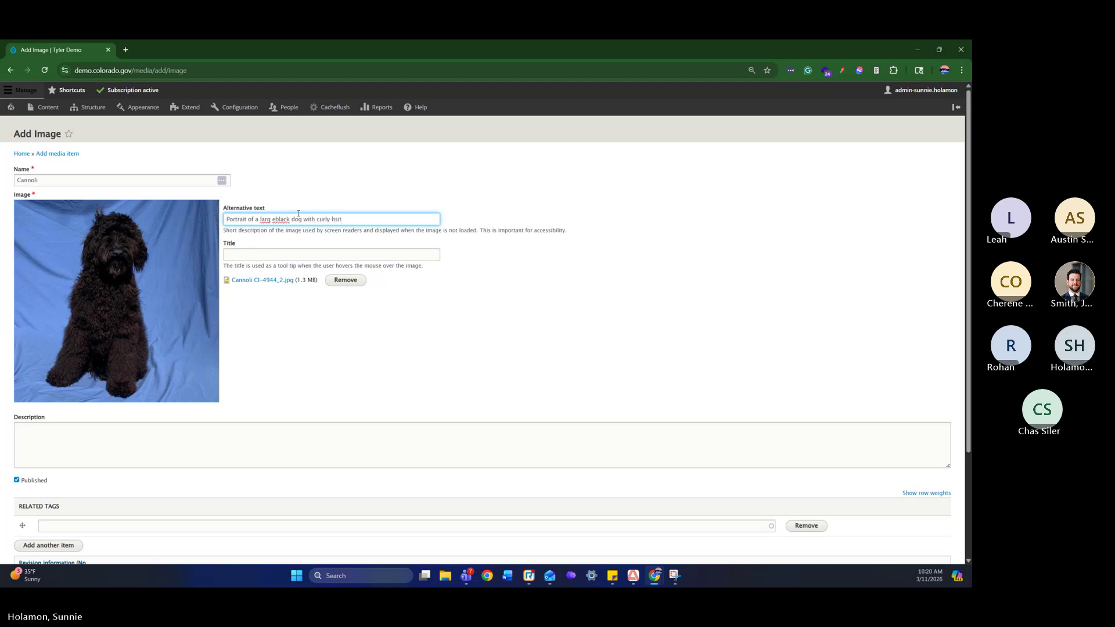
{"action": "key", "text": "BackSpace"}
{"action": "key", "text": "BackSpace"}
{"action": "key", "text": "BackSpace"}
{"action": "type", "text": "air"}
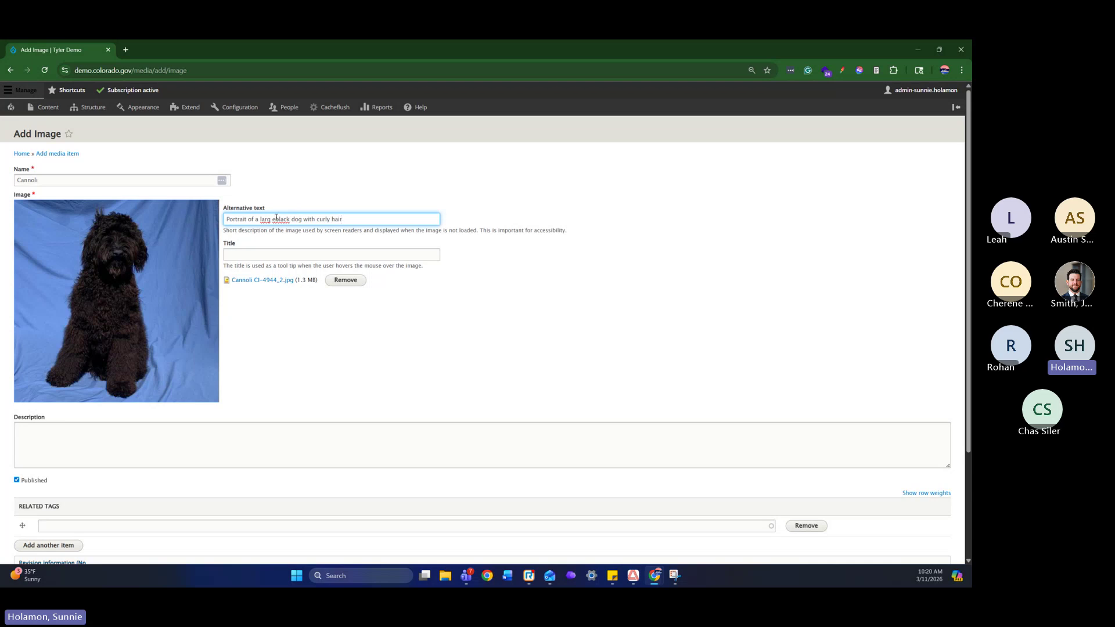
{"action": "left_click", "coordinate": [276, 219]}
{"action": "key", "text": "BackSpace"}
{"action": "type", "text": "sitting"}
Leave Description and Related Tags empty and save the Cannoli image
{"action": "scroll", "coordinate": [372, 227], "scroll_direction": "down", "scroll_amount": 3}
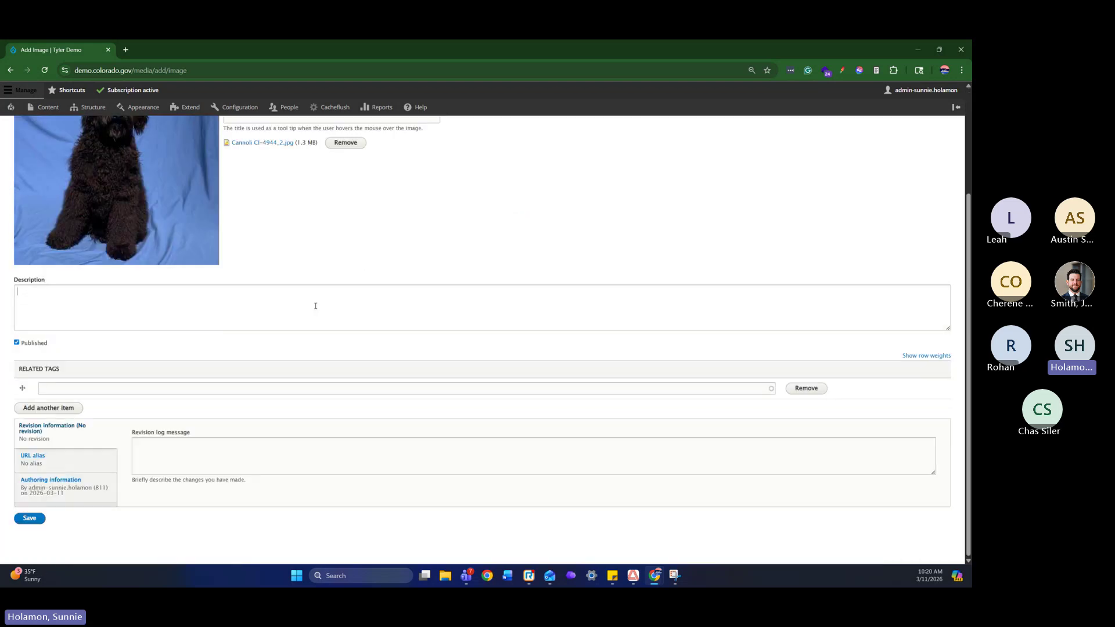
{"action": "left_click", "coordinate": [316, 305]}
{"action": "left_click", "coordinate": [297, 388]}
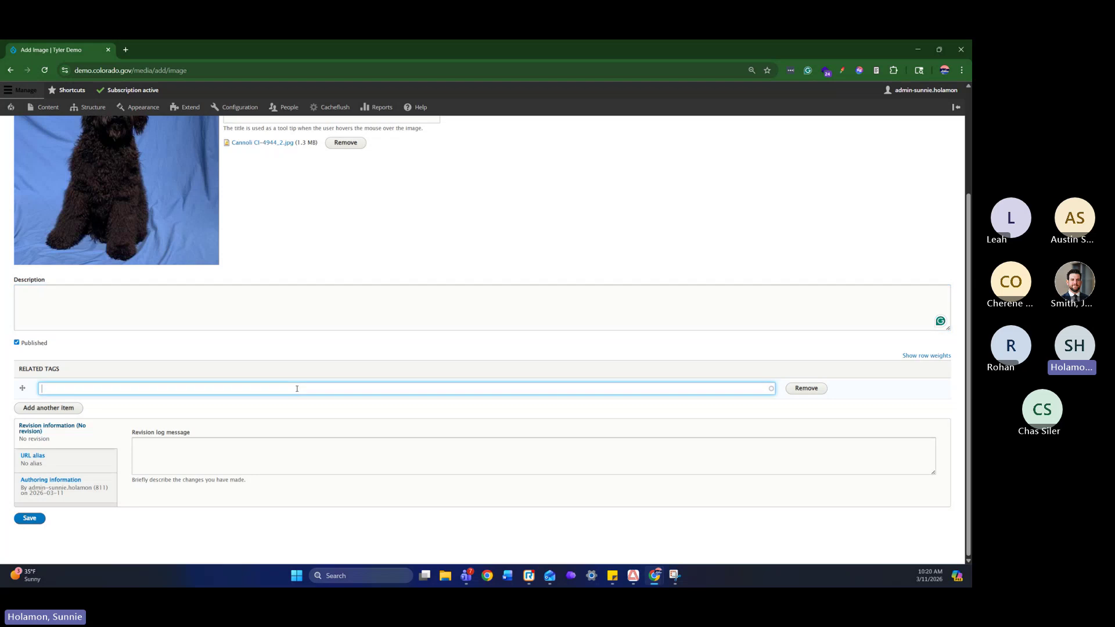
{"action": "left_click", "coordinate": [27, 521]}
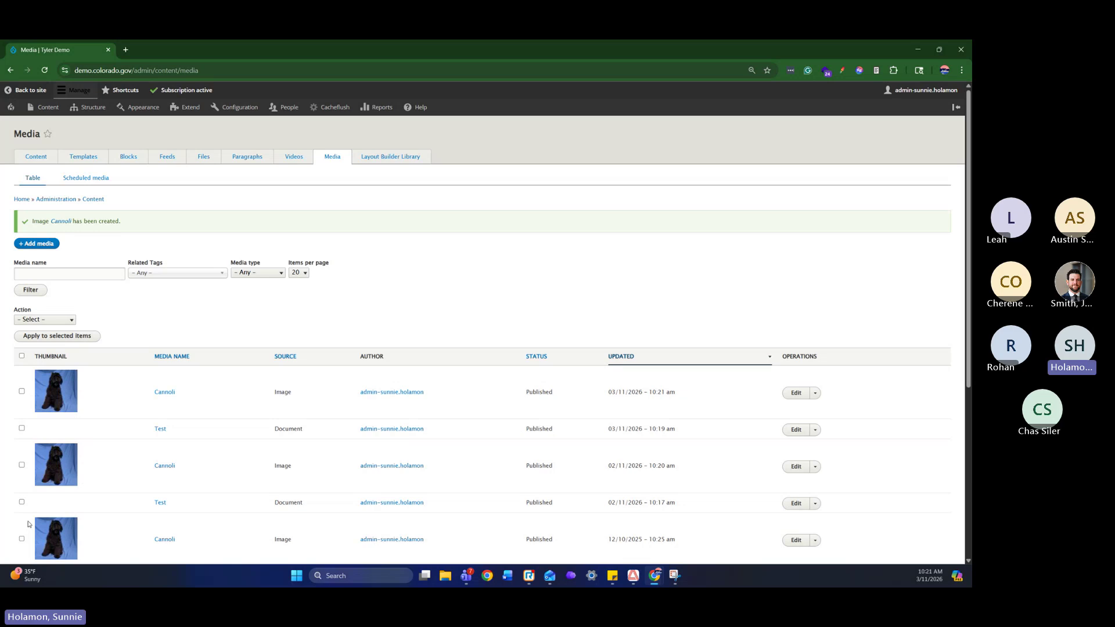
Go to the Content overview and open the Add content page
{"action": "left_click", "coordinate": [40, 160]}
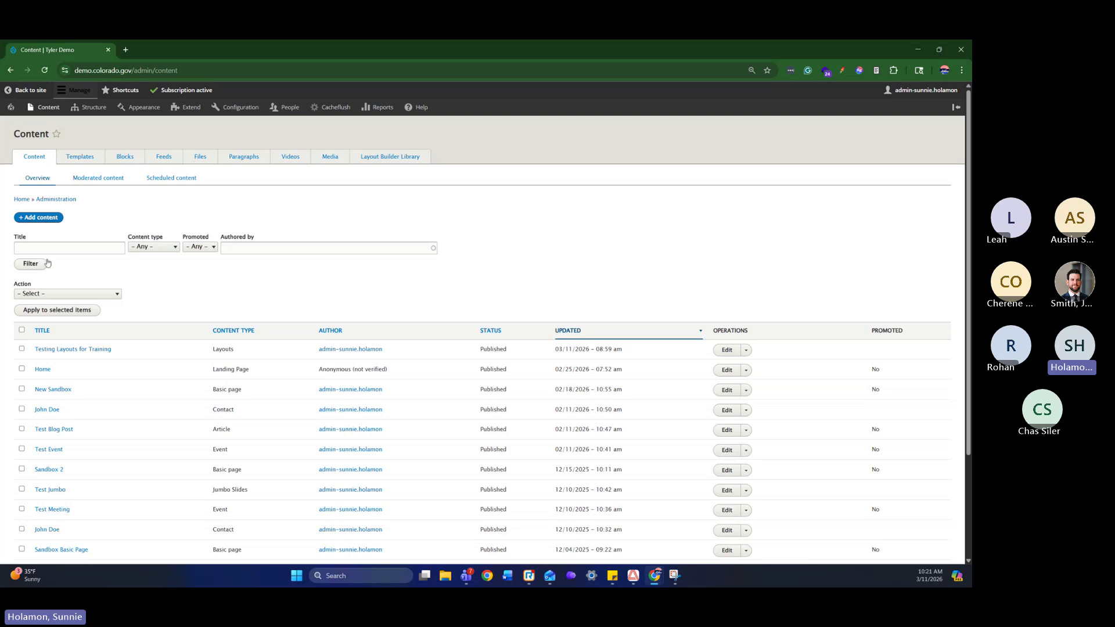
{"action": "left_click", "coordinate": [53, 220]}
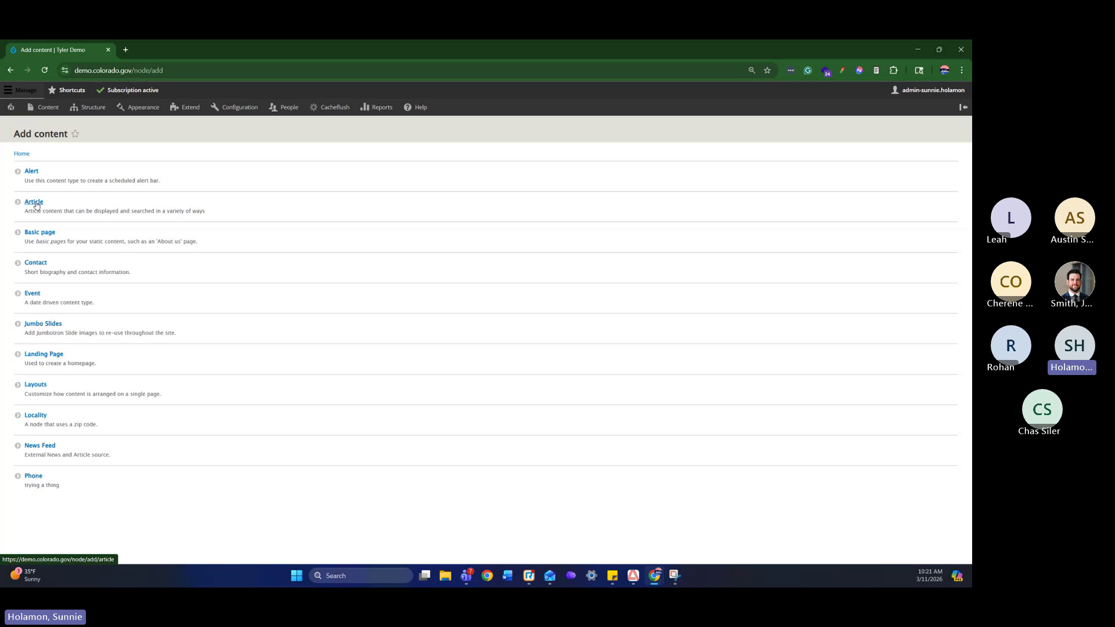
Start a new Article and set its Article Type to Press Release
{"action": "left_click", "coordinate": [34, 202]}
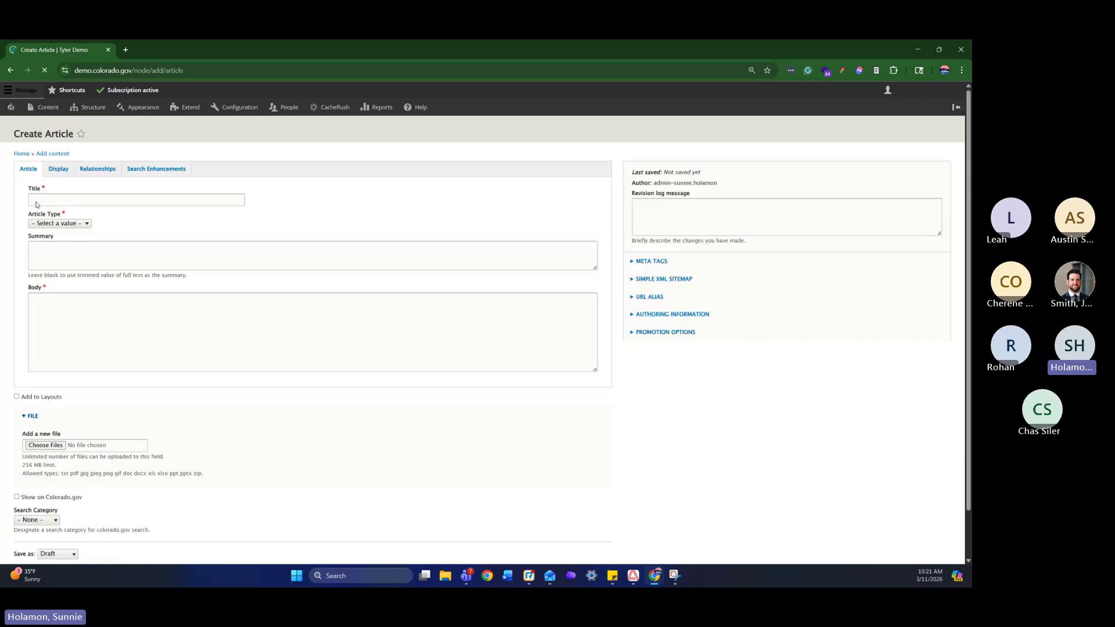
{"action": "left_click", "coordinate": [84, 202]}
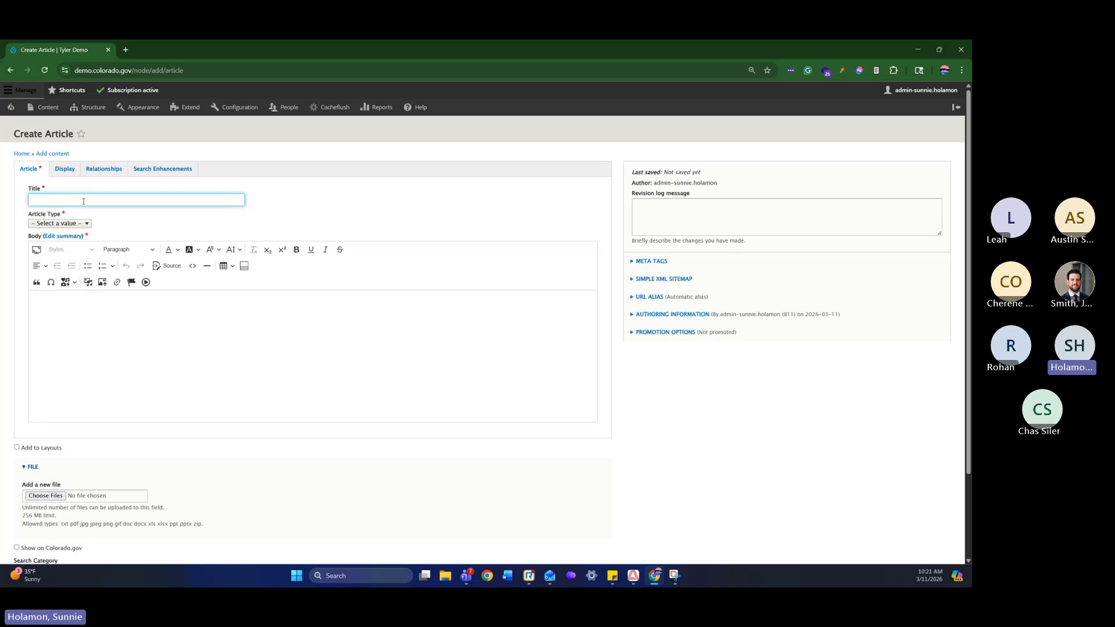
{"action": "left_click", "coordinate": [82, 224]}
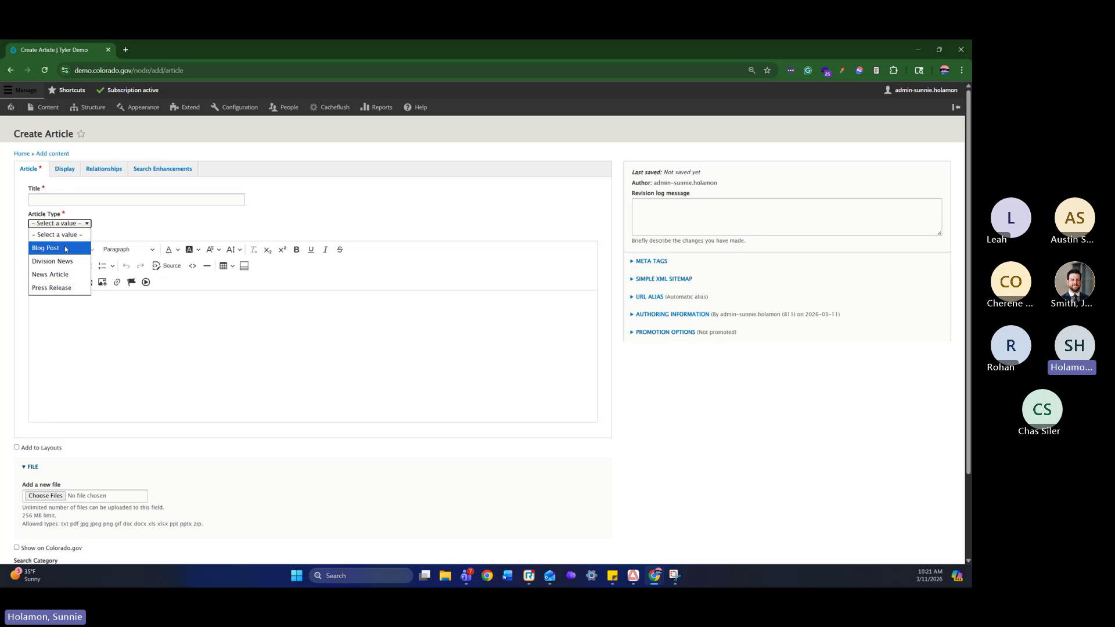
{"action": "left_click", "coordinate": [58, 274]}
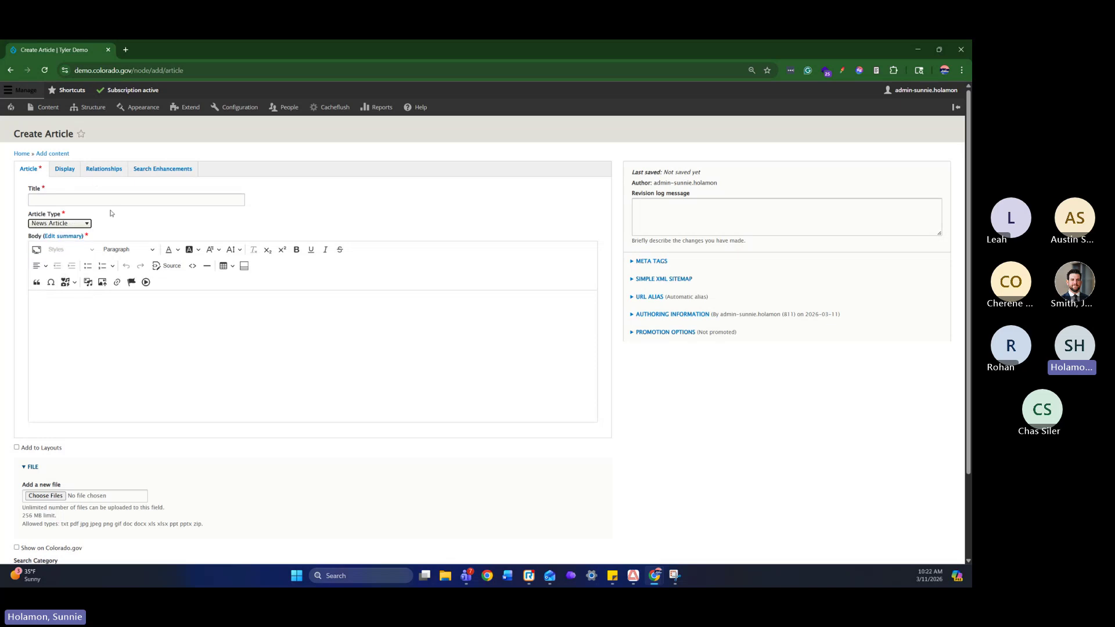
{"action": "left_click", "coordinate": [79, 224]}
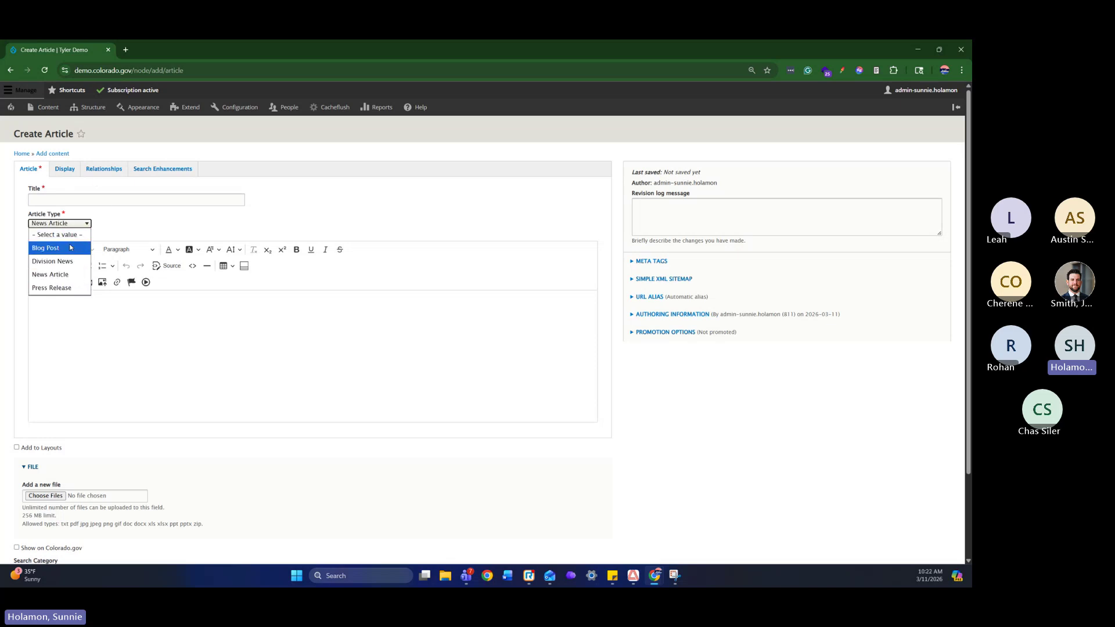
{"action": "left_click", "coordinate": [70, 248]}
{"action": "left_click", "coordinate": [70, 224]}
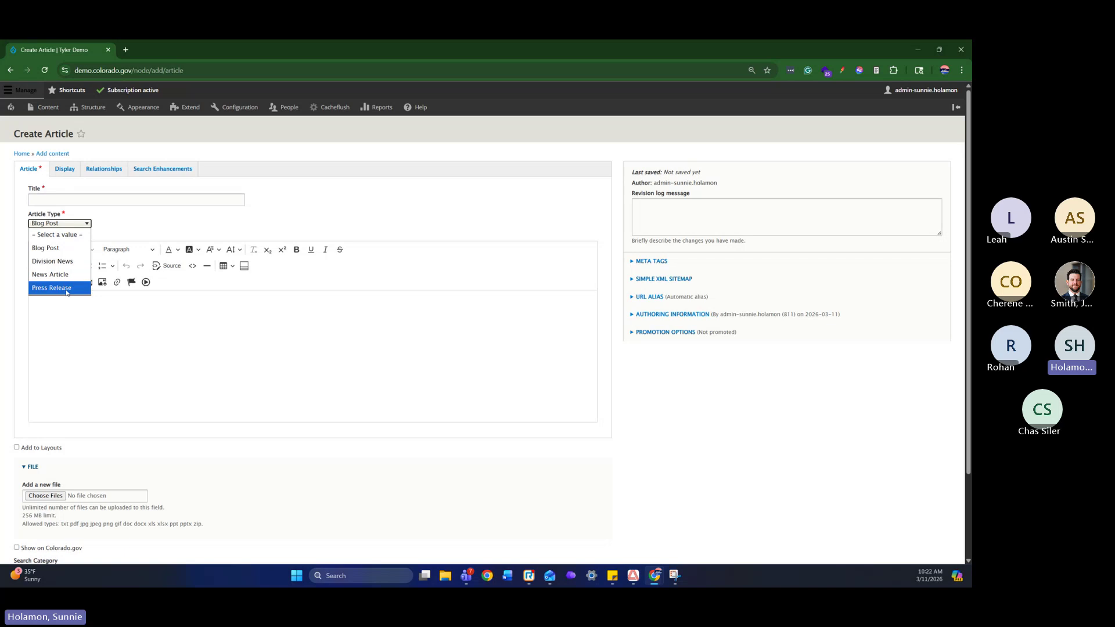
{"action": "left_click", "coordinate": [69, 288]}
{"action": "left_click", "coordinate": [71, 224]}
{"action": "left_click", "coordinate": [70, 260]}
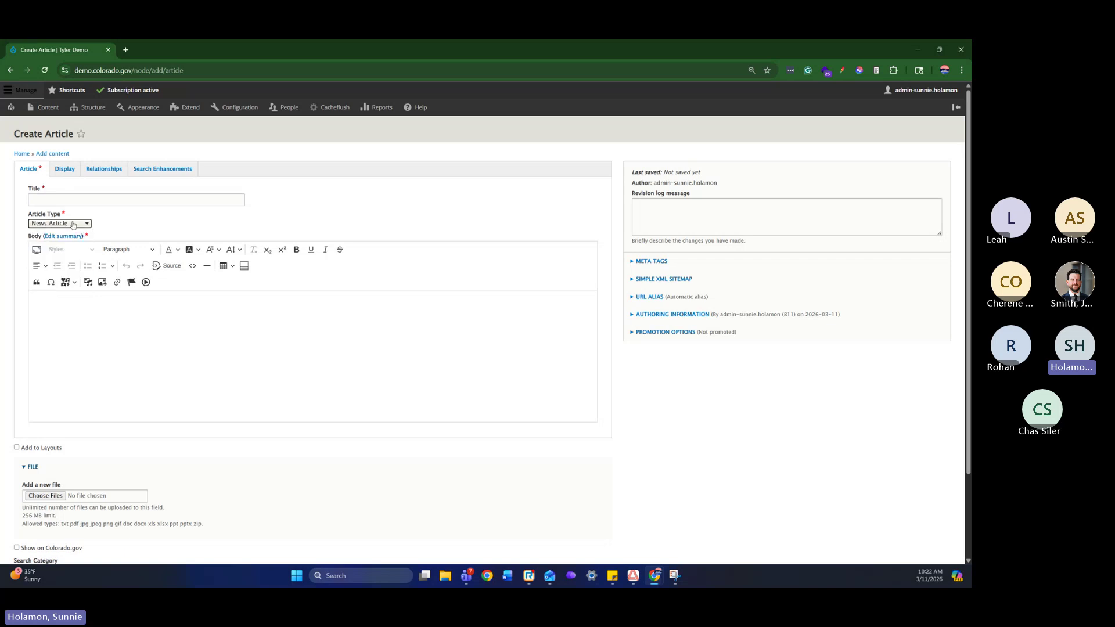
{"action": "left_click", "coordinate": [73, 225]}
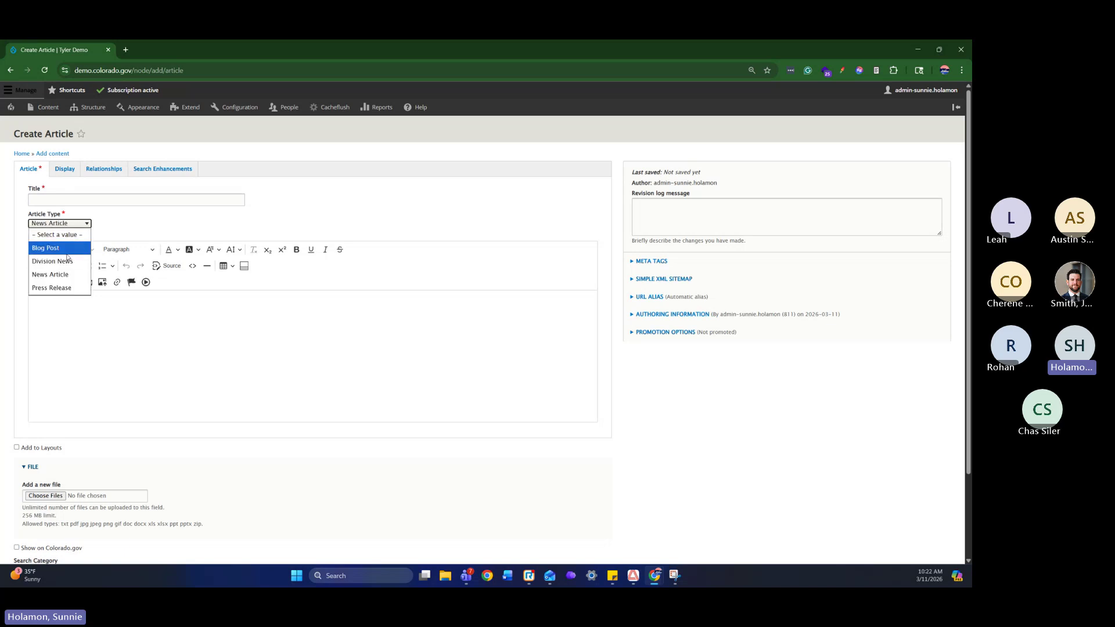
{"action": "left_click", "coordinate": [70, 248]}
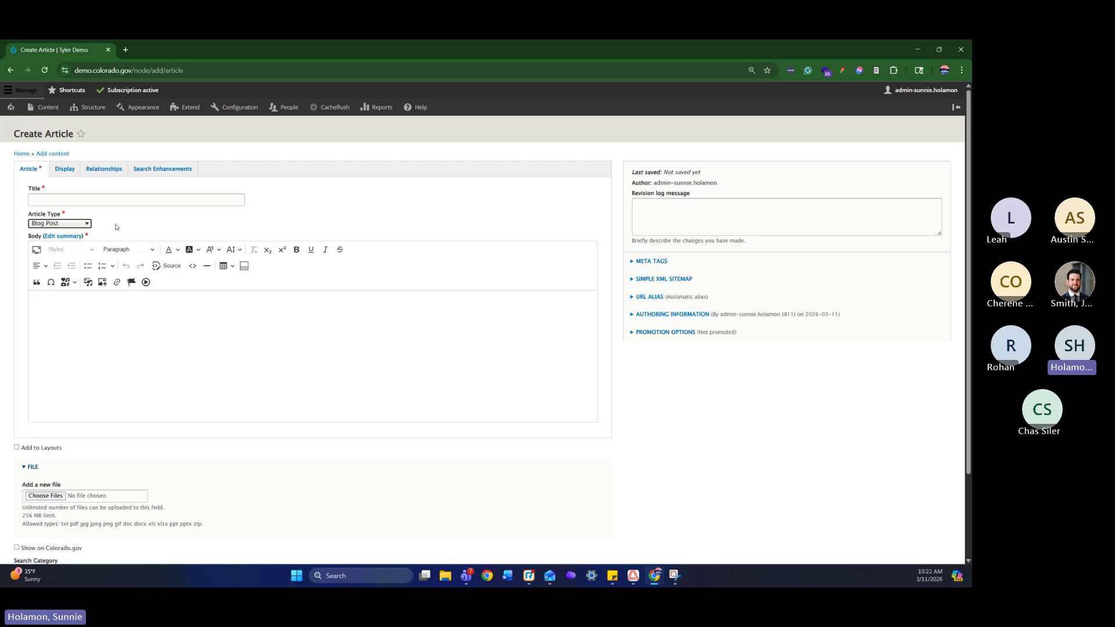
{"action": "left_click", "coordinate": [81, 227]}
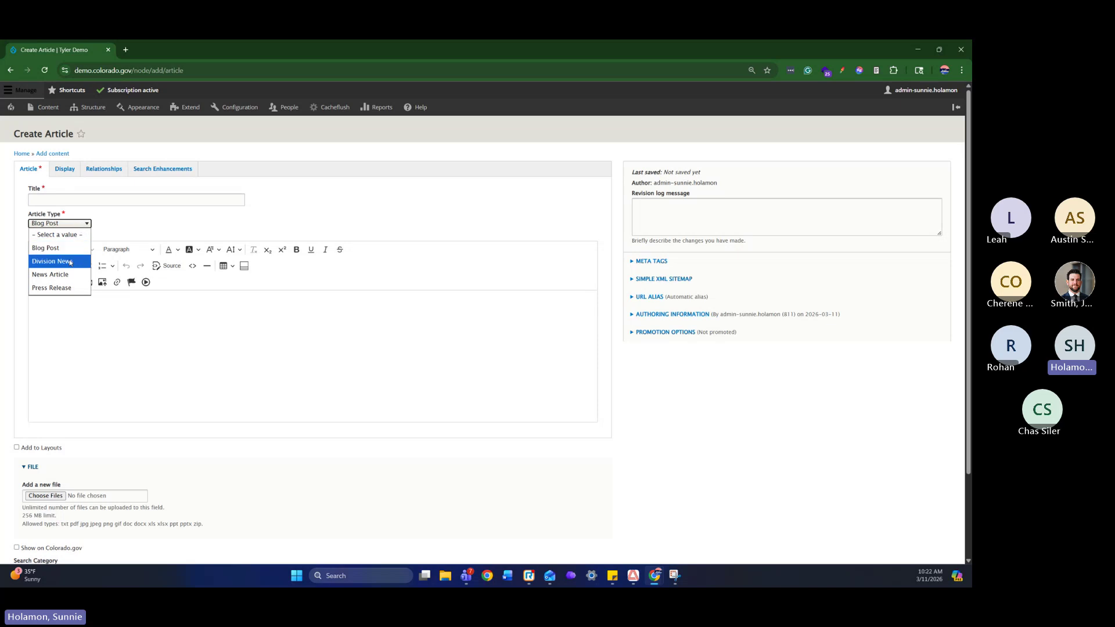
{"action": "left_click", "coordinate": [51, 274]}
{"action": "left_click", "coordinate": [70, 228]}
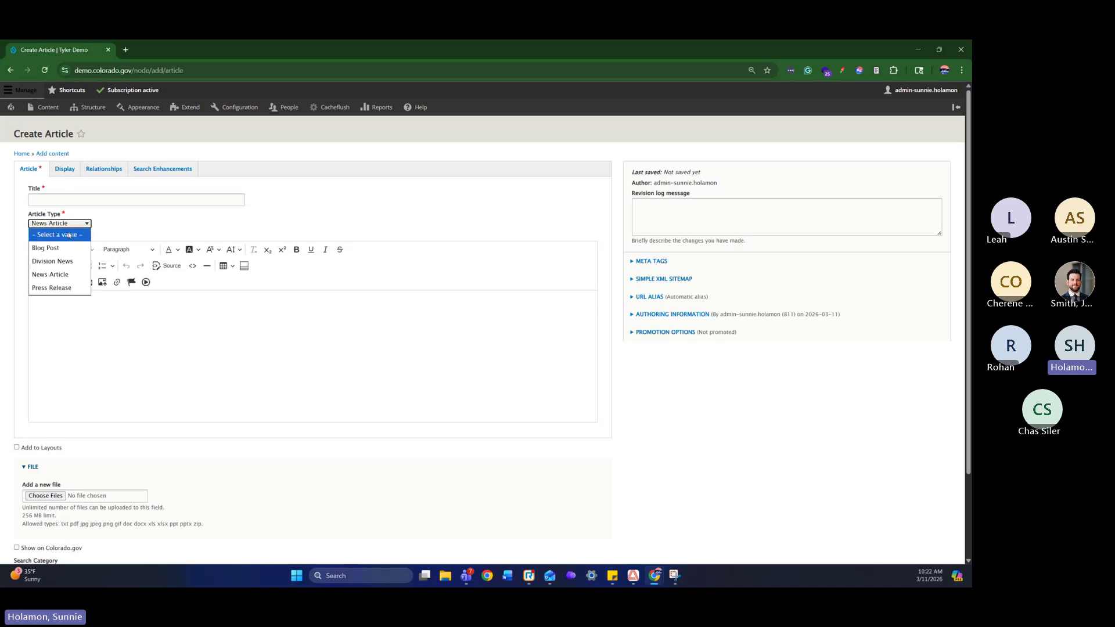
{"action": "left_click", "coordinate": [70, 288]}
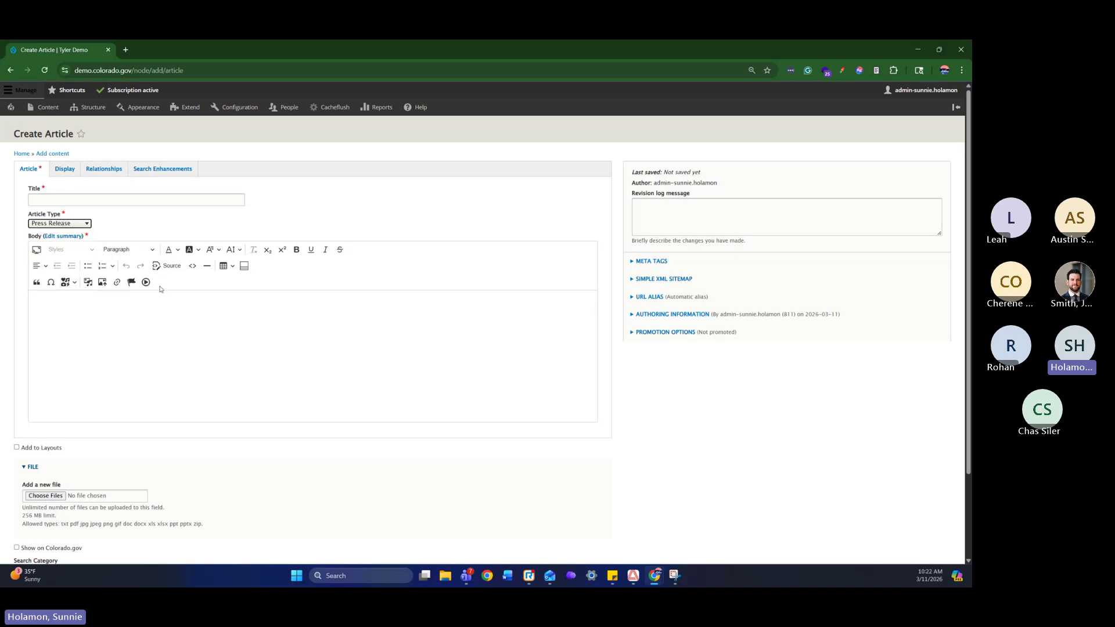
Title the article 'Test Article' and open a blank browser tab
{"action": "left_click", "coordinate": [134, 204]}
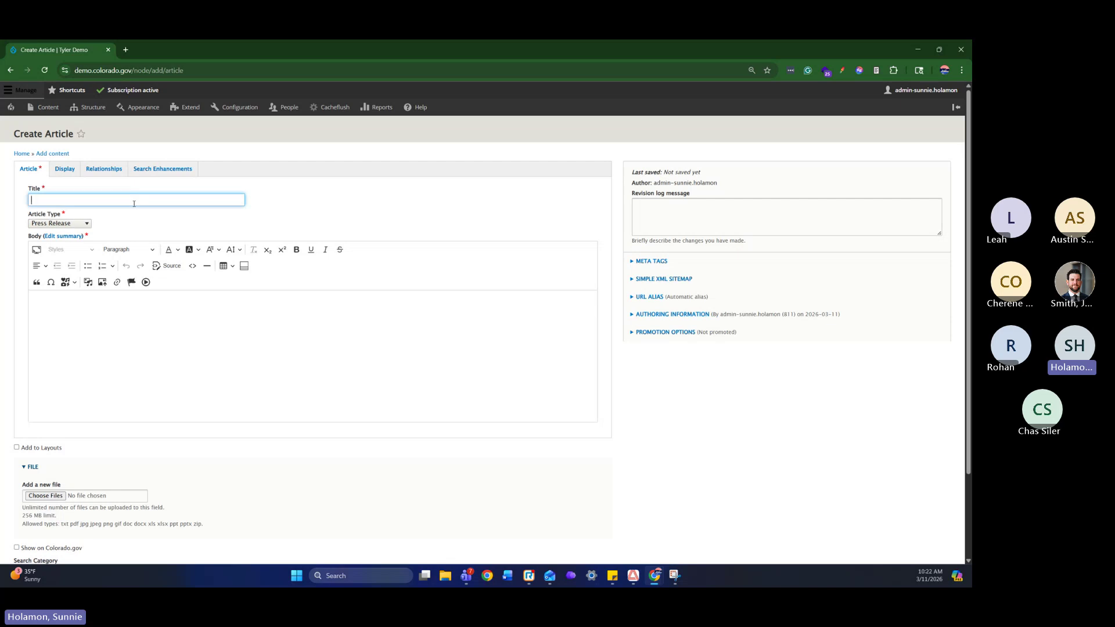
{"action": "type", "text": "Test Article"}
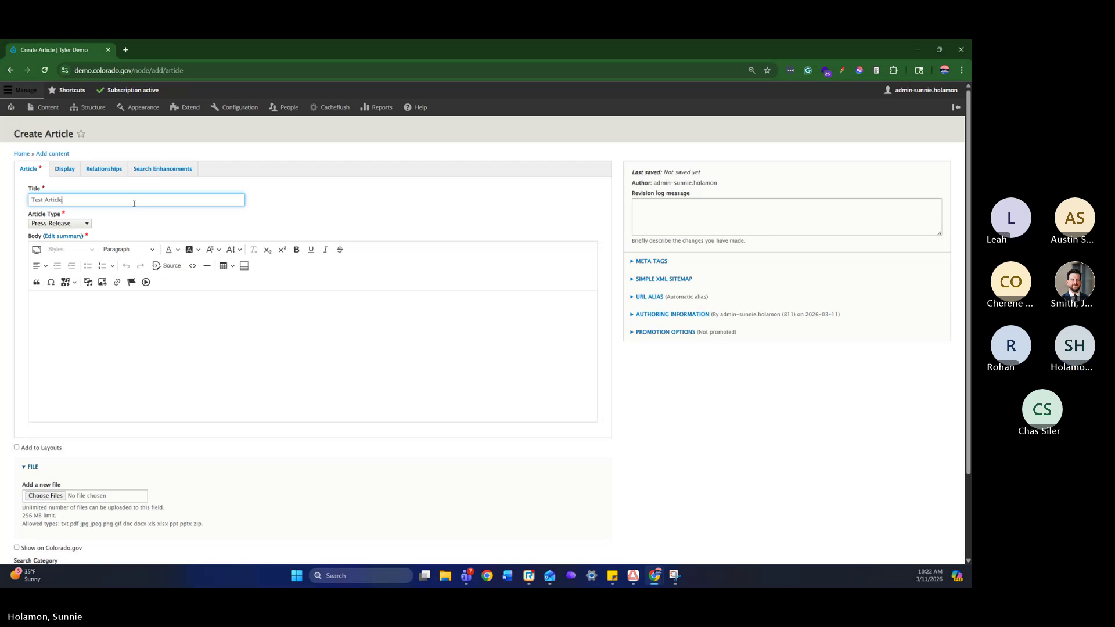
{"action": "left_click", "coordinate": [164, 324]}
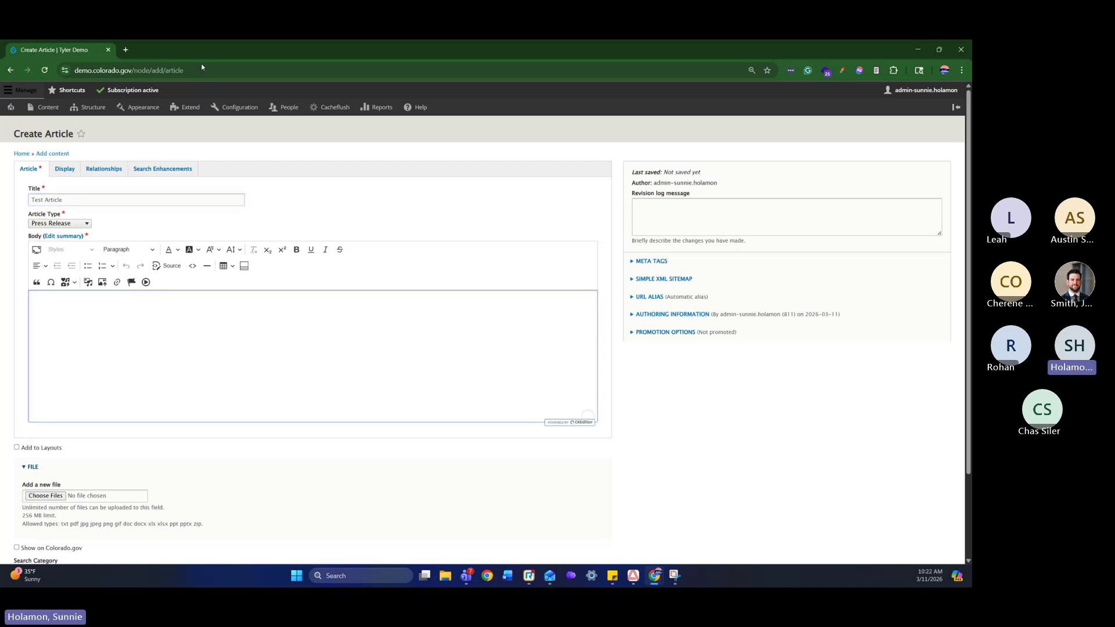
{"action": "left_click", "coordinate": [125, 50]}
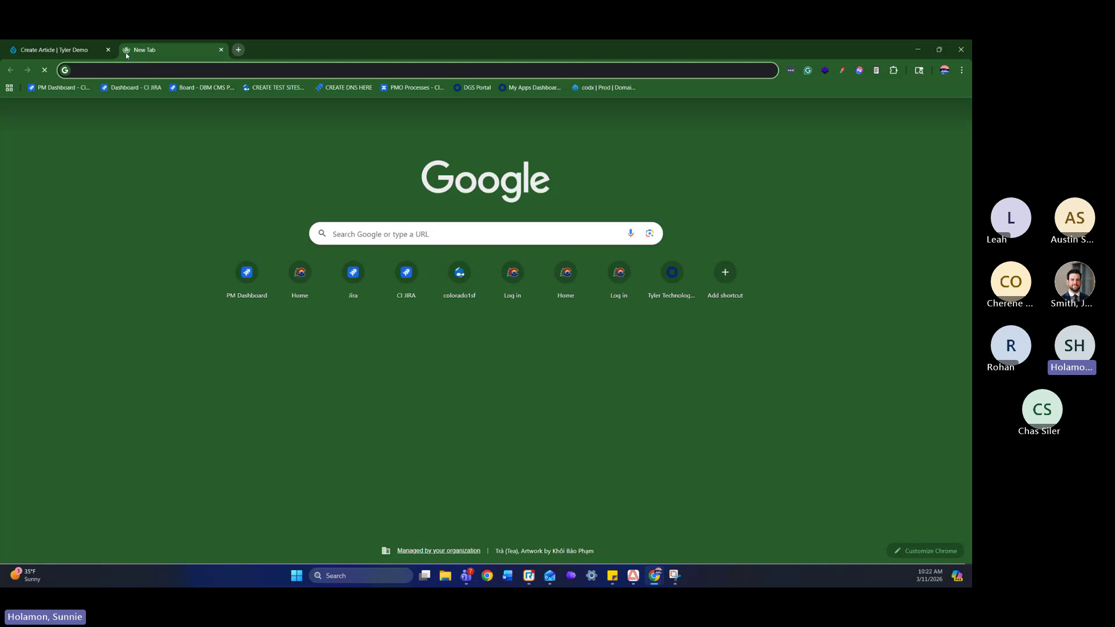
Copy the standard Lorem Ipsum passage from lipsum.com and return to the Create Article form
{"action": "type", "text": "lore"}
{"action": "key", "text": "Return"}
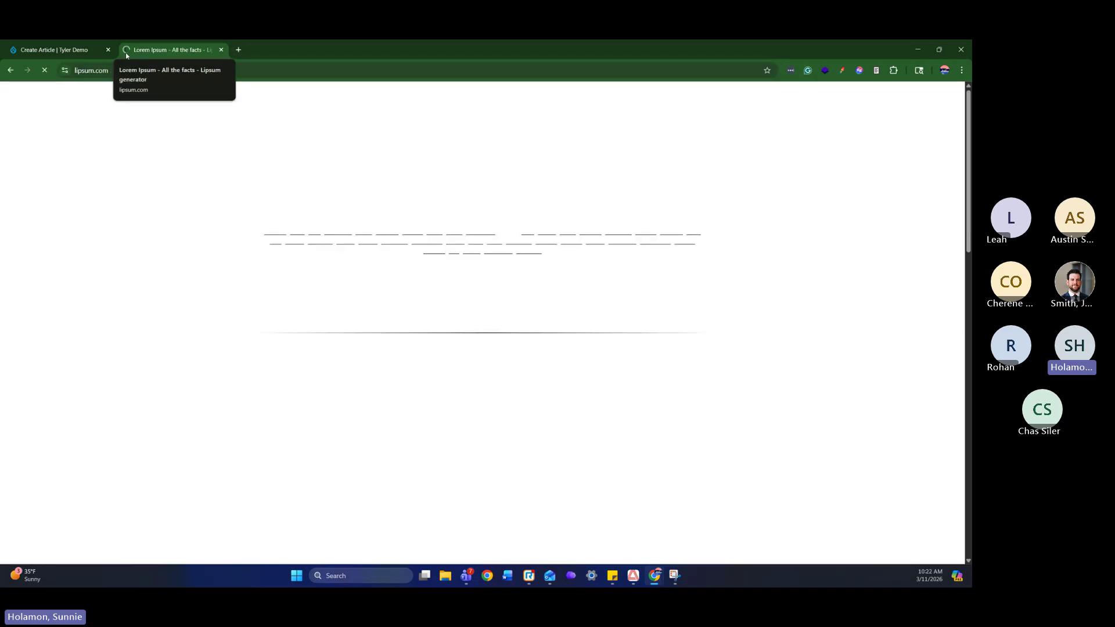
{"action": "scroll", "coordinate": [491, 376], "scroll_direction": "down", "scroll_amount": 5}
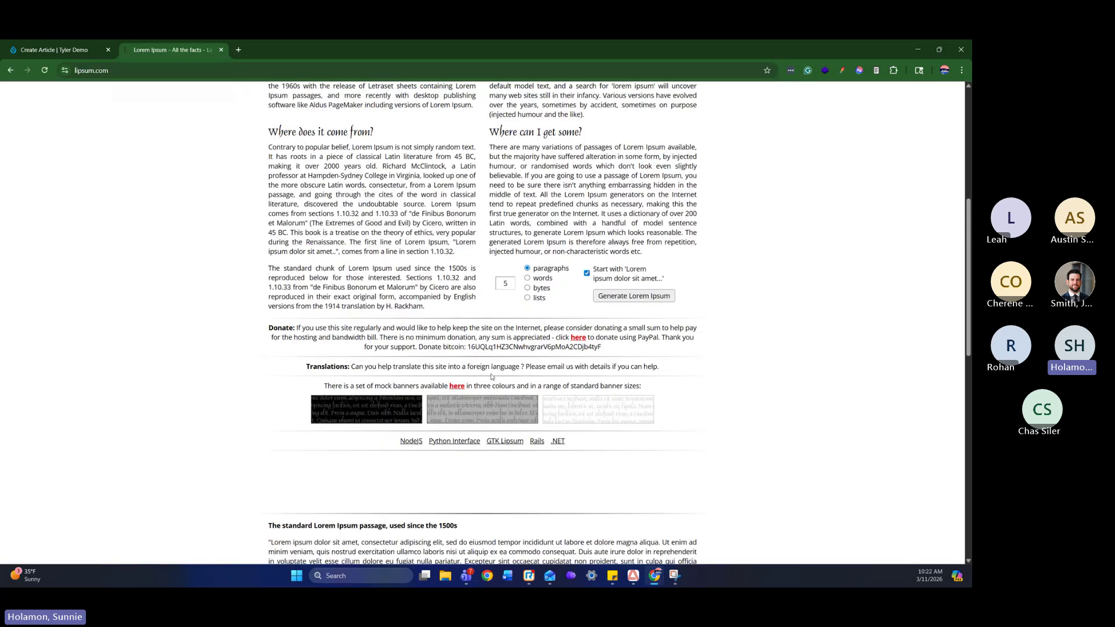
{"action": "scroll", "coordinate": [491, 376], "scroll_direction": "down", "scroll_amount": 5}
{"action": "left_click_drag", "start_coordinate": [383, 286], "coordinate": [270, 257]}
{"action": "key", "text": "ctrl+c"}
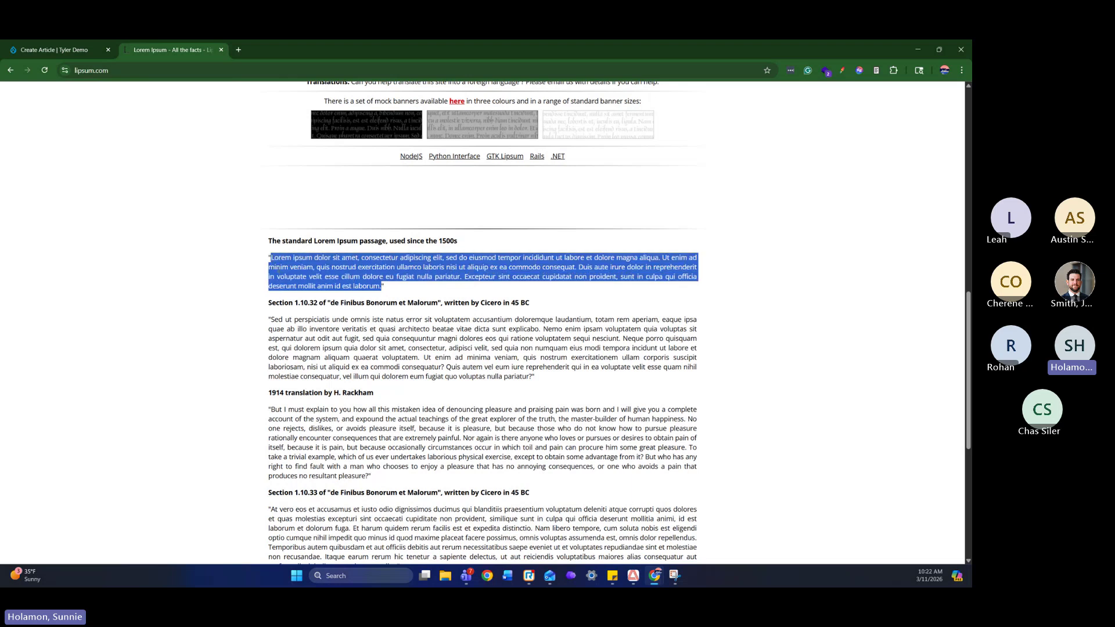
{"action": "left_click", "coordinate": [35, 49]}
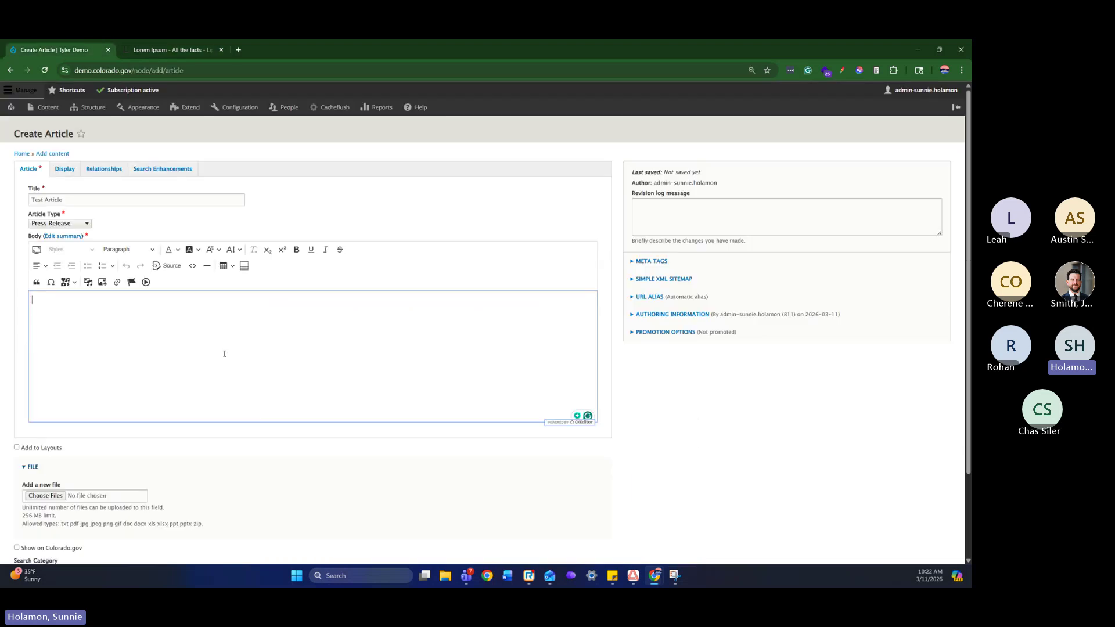
Paste the Lorem Ipsum passage into the article Body as plain text
{"action": "right_click", "coordinate": [231, 353]}
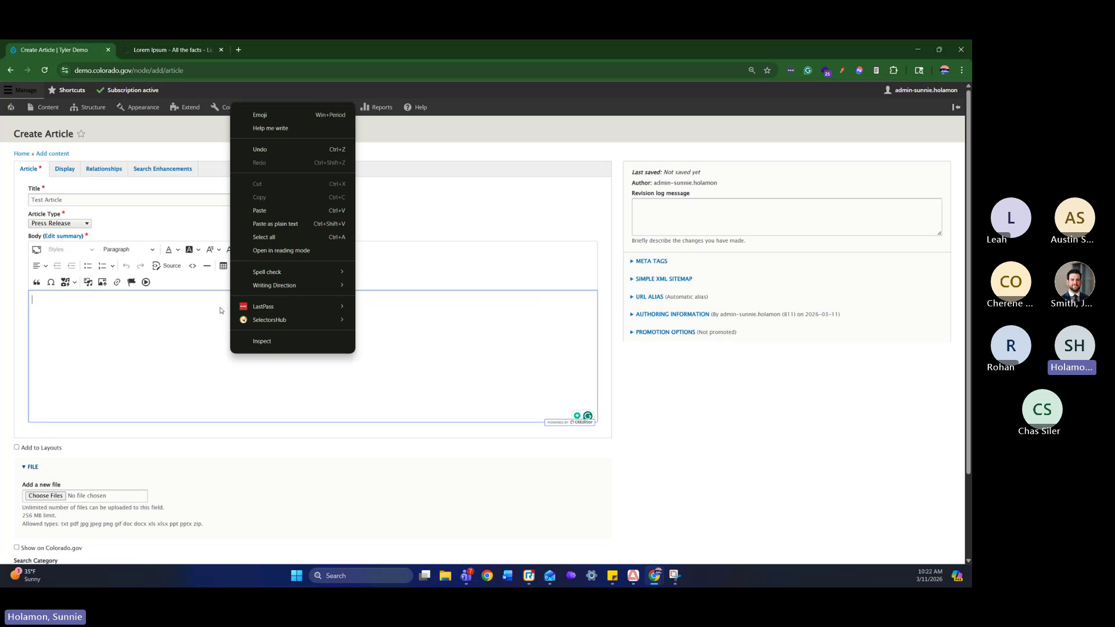
{"action": "left_click", "coordinate": [275, 223]}
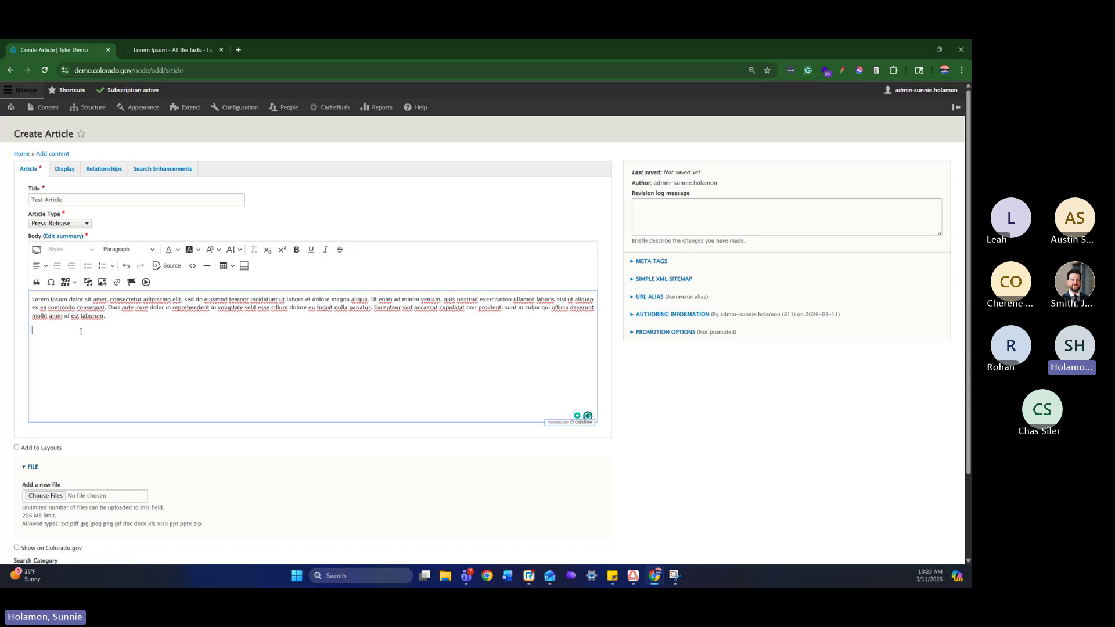
Insert the first Cannoli photo into the body, centre it, and add an empty paragraph below
{"action": "left_click", "coordinate": [88, 284]}
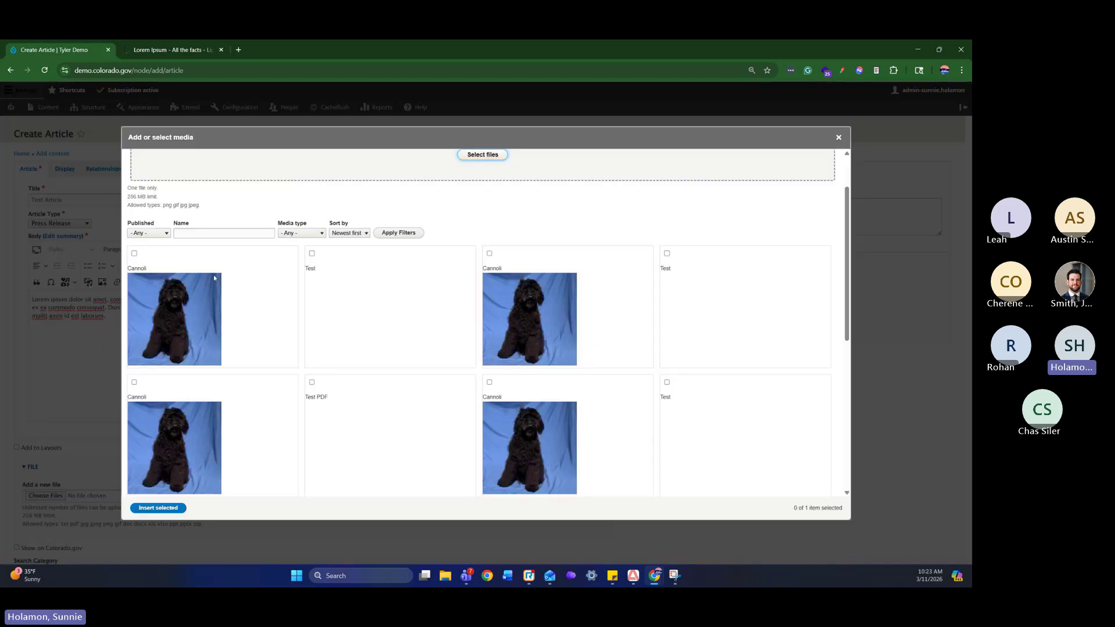
{"action": "left_click", "coordinate": [134, 253]}
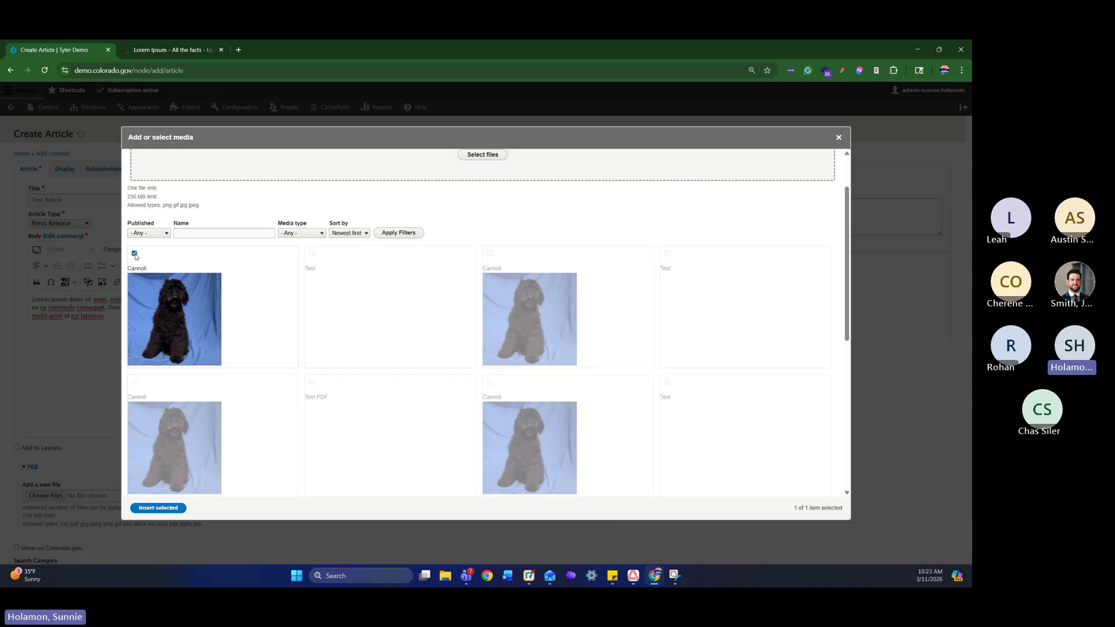
{"action": "left_click", "coordinate": [178, 509]}
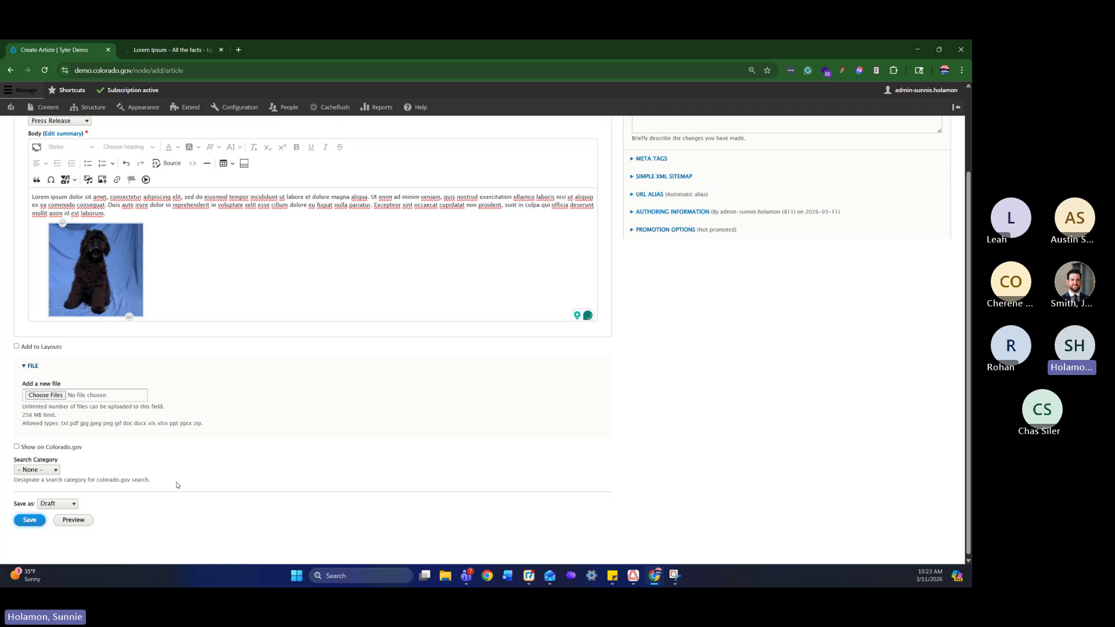
{"action": "left_click", "coordinate": [99, 278]}
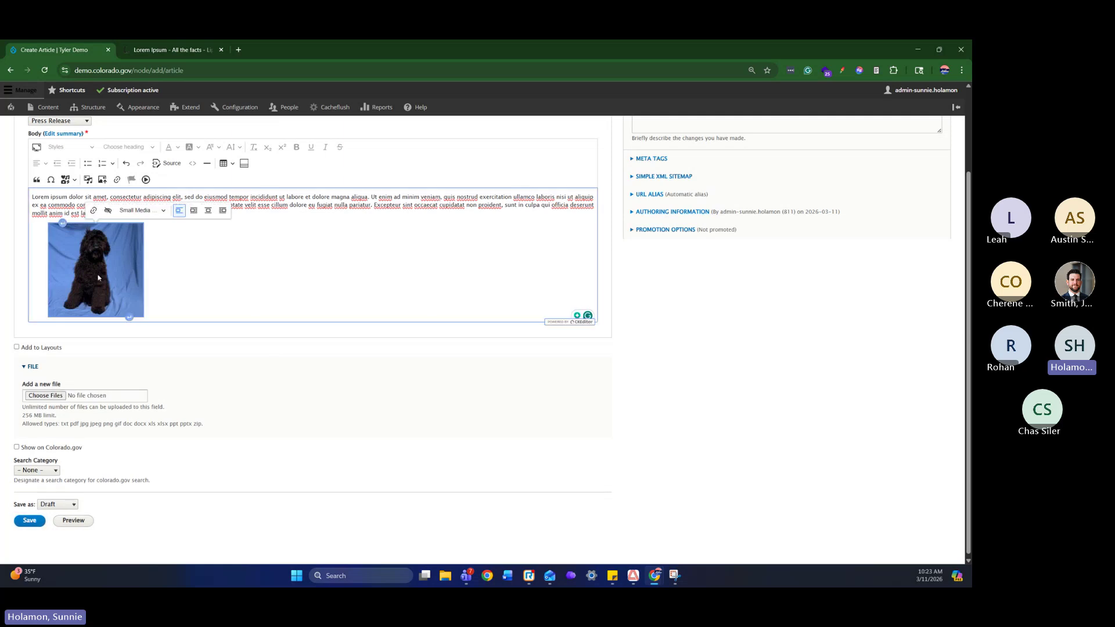
{"action": "left_click", "coordinate": [208, 210]}
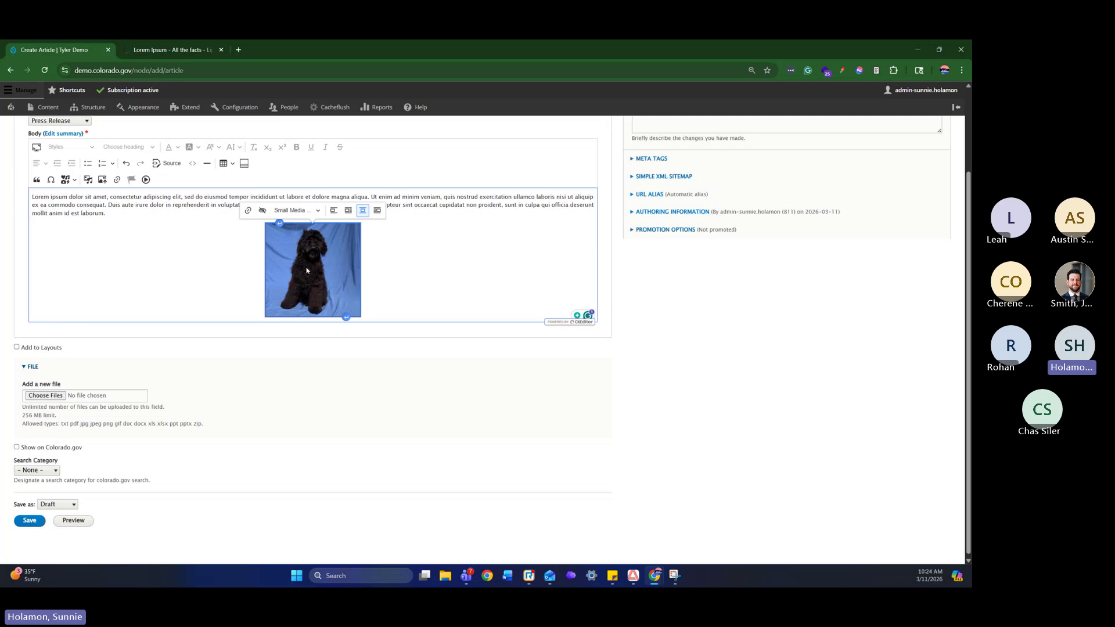
{"action": "left_click", "coordinate": [347, 318]}
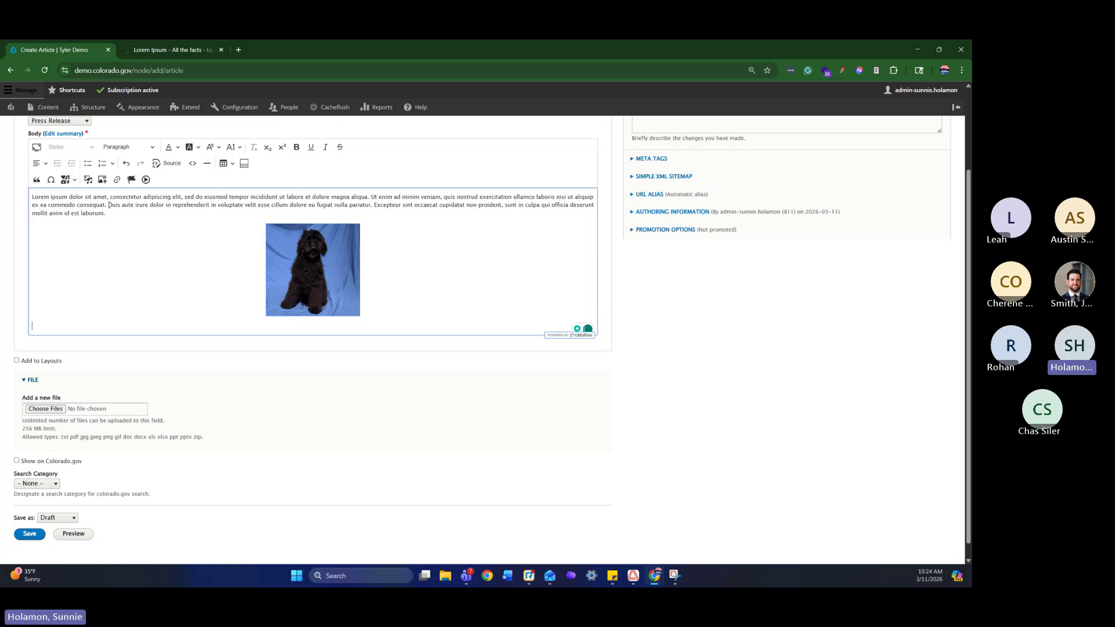
Link the phrase 'Duis aute irure dolor' in the article body to /node/9999
{"action": "left_click_drag", "start_coordinate": [108, 206], "coordinate": [165, 207]}
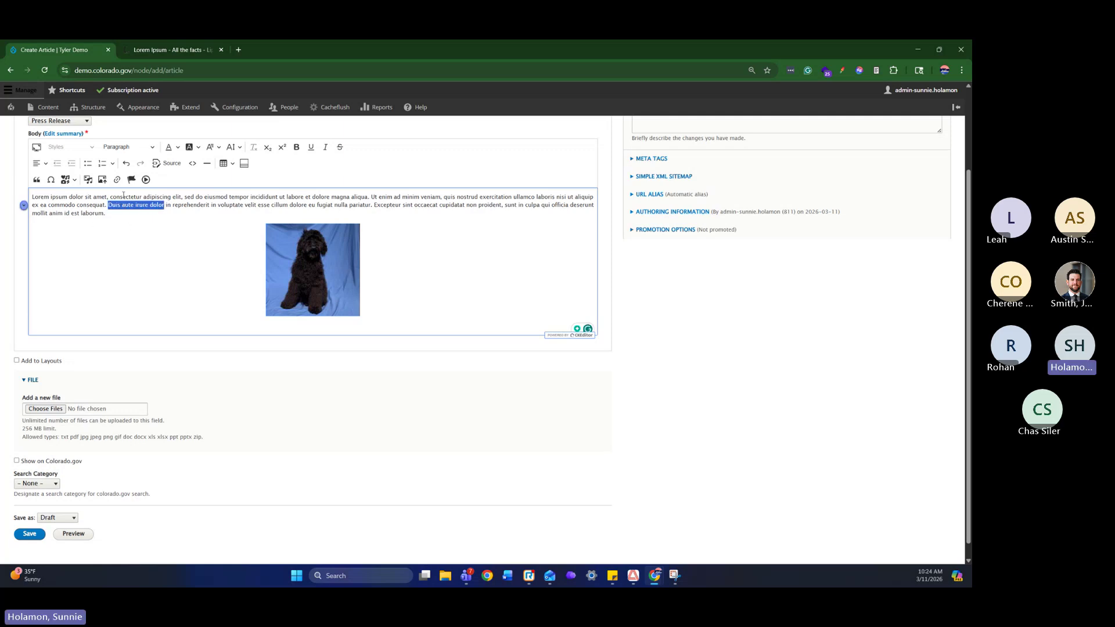
{"action": "left_click", "coordinate": [117, 179]}
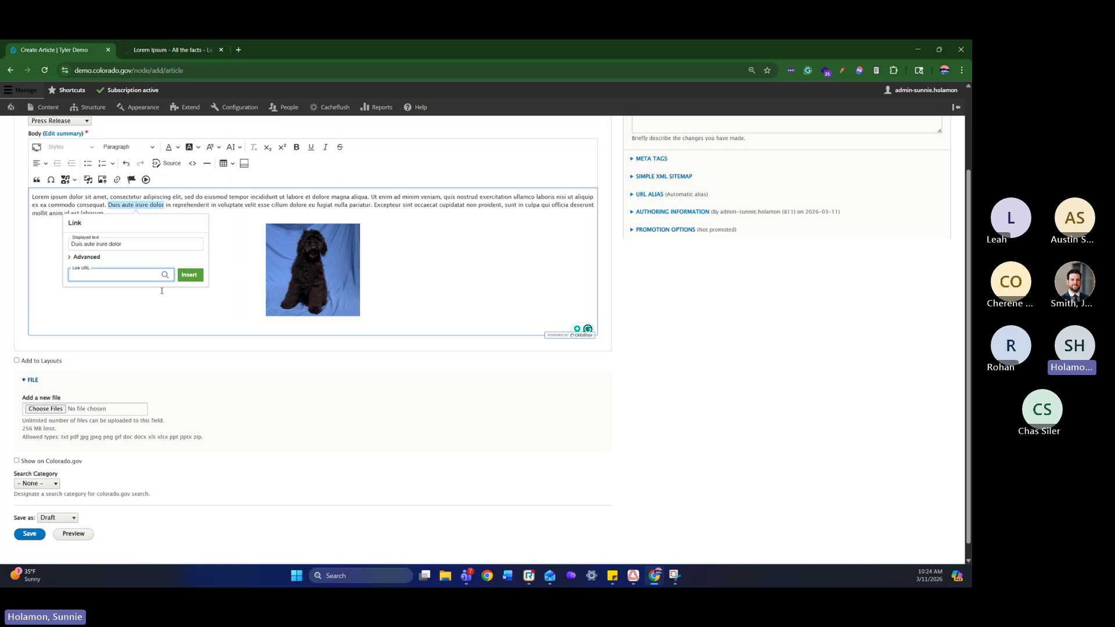
{"action": "type", "text": "home"}
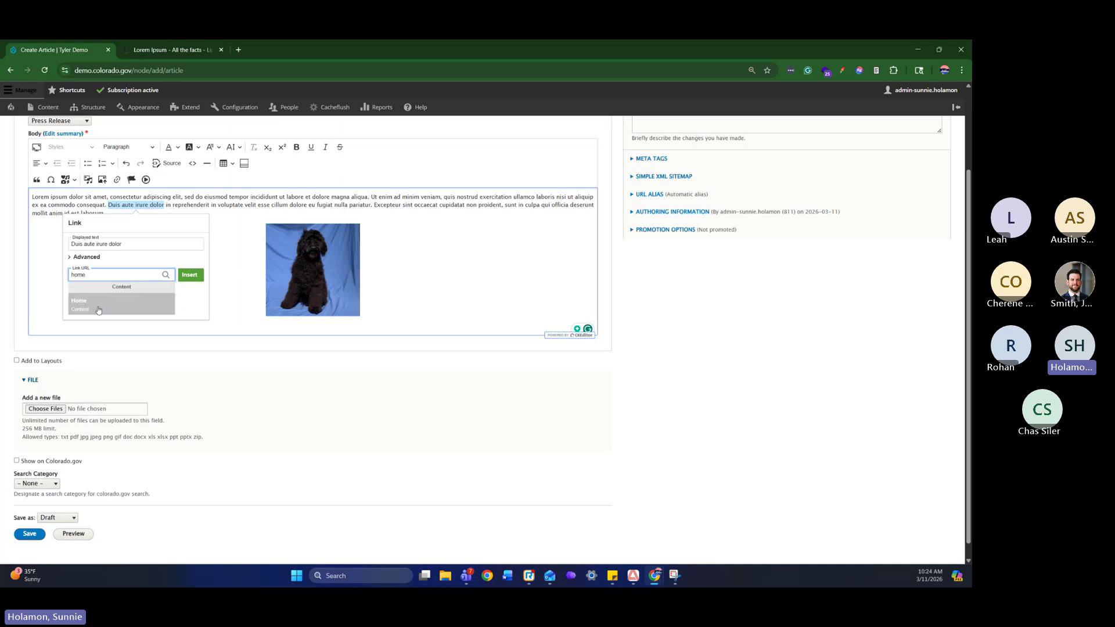
{"action": "left_click", "coordinate": [98, 305]}
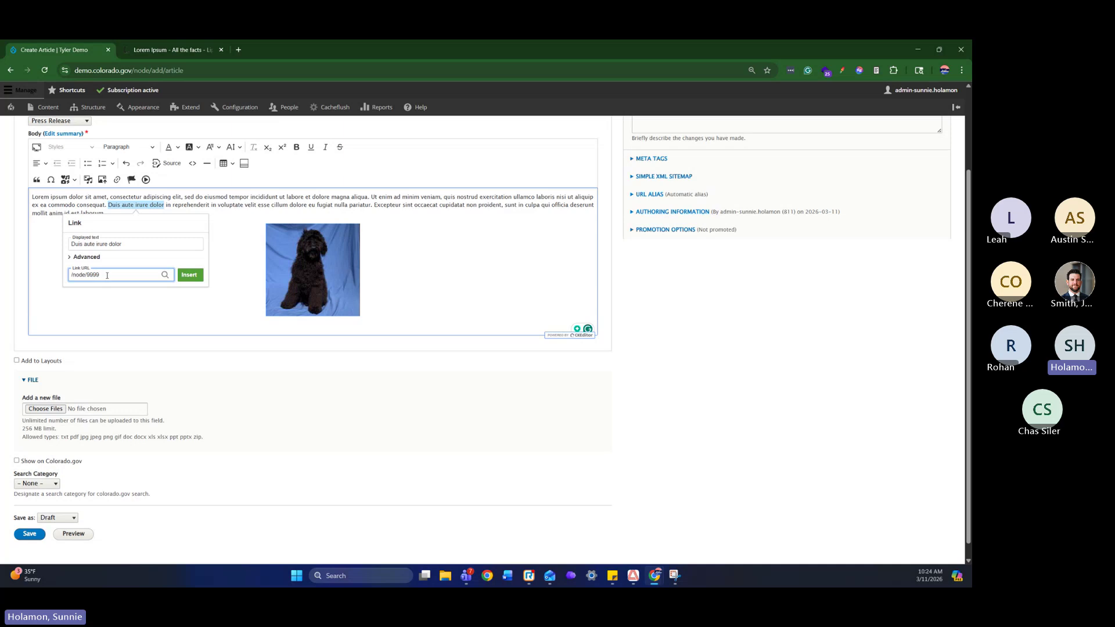
{"action": "left_click_drag", "start_coordinate": [102, 275], "coordinate": [49, 279]}
{"action": "left_click", "coordinate": [188, 274]}
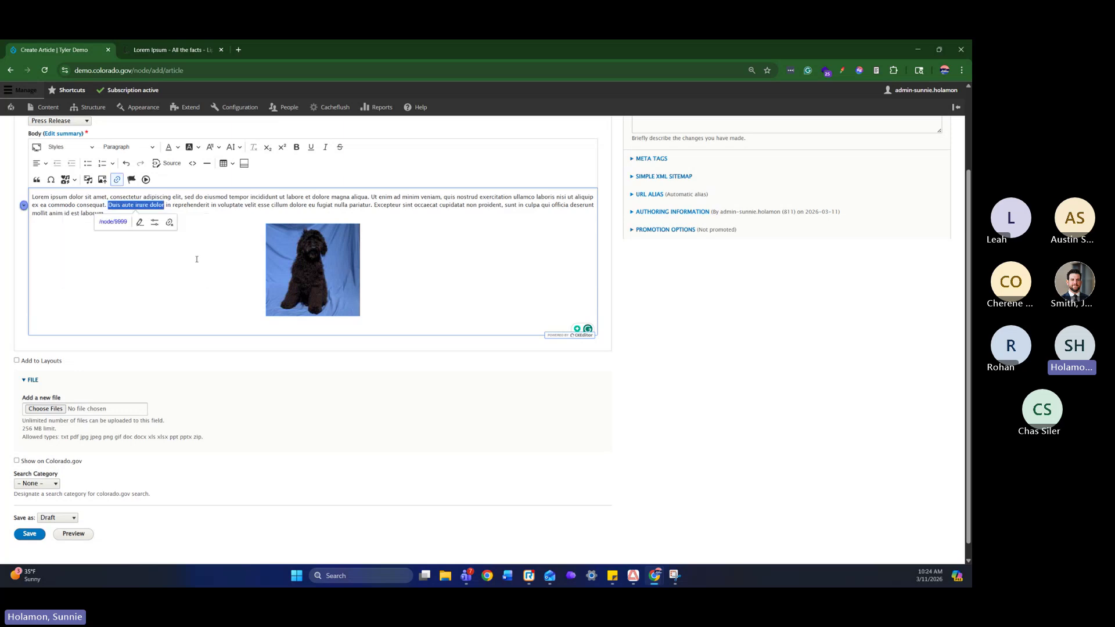
{"action": "left_click", "coordinate": [326, 285]}
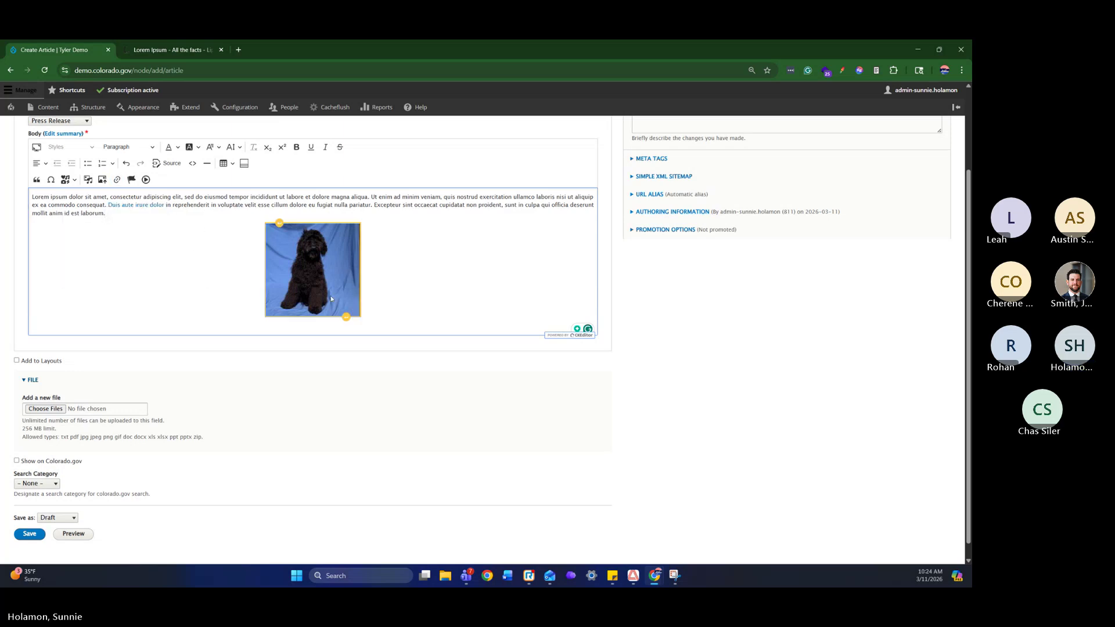
Set the Test Article to Published, save it, and confirm publishing
{"action": "left_click", "coordinate": [251, 329]}
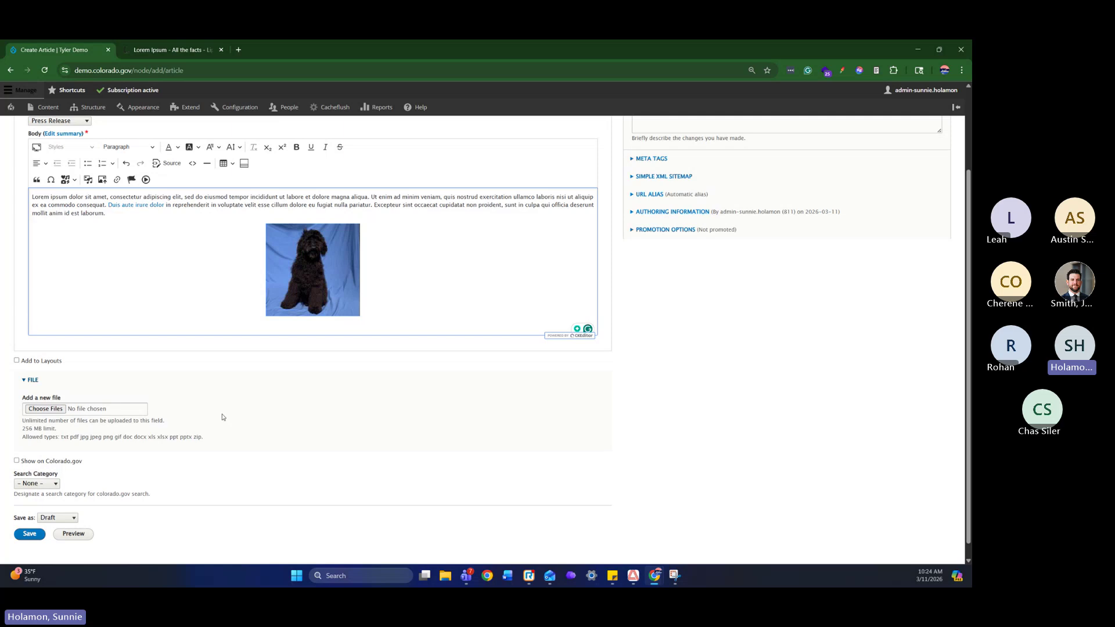
{"action": "left_click", "coordinate": [62, 517]}
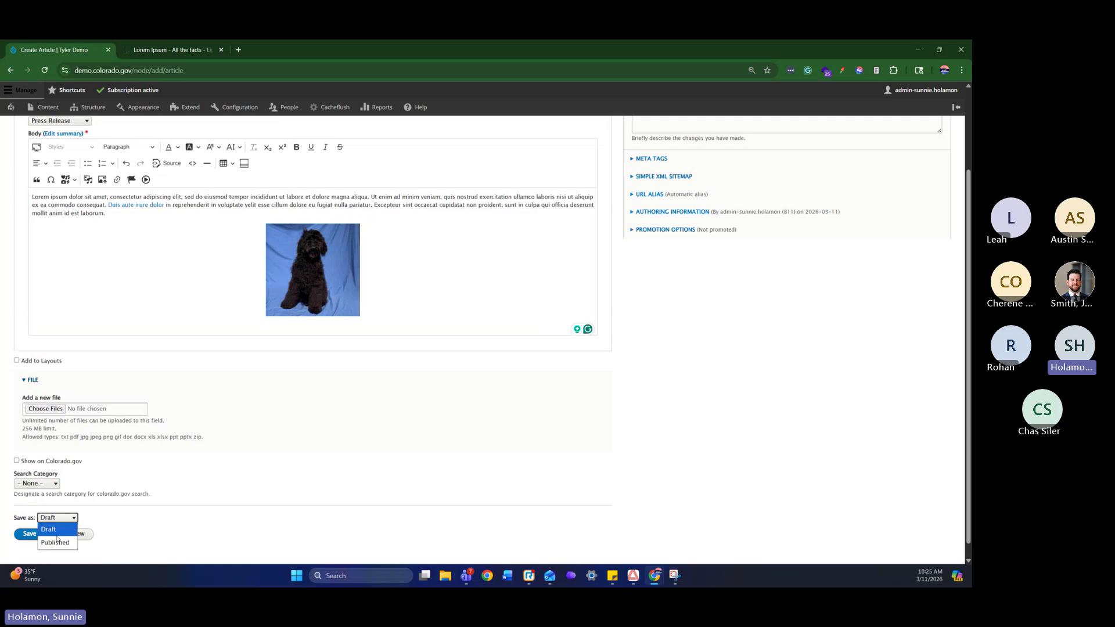
{"action": "left_click", "coordinate": [56, 542]}
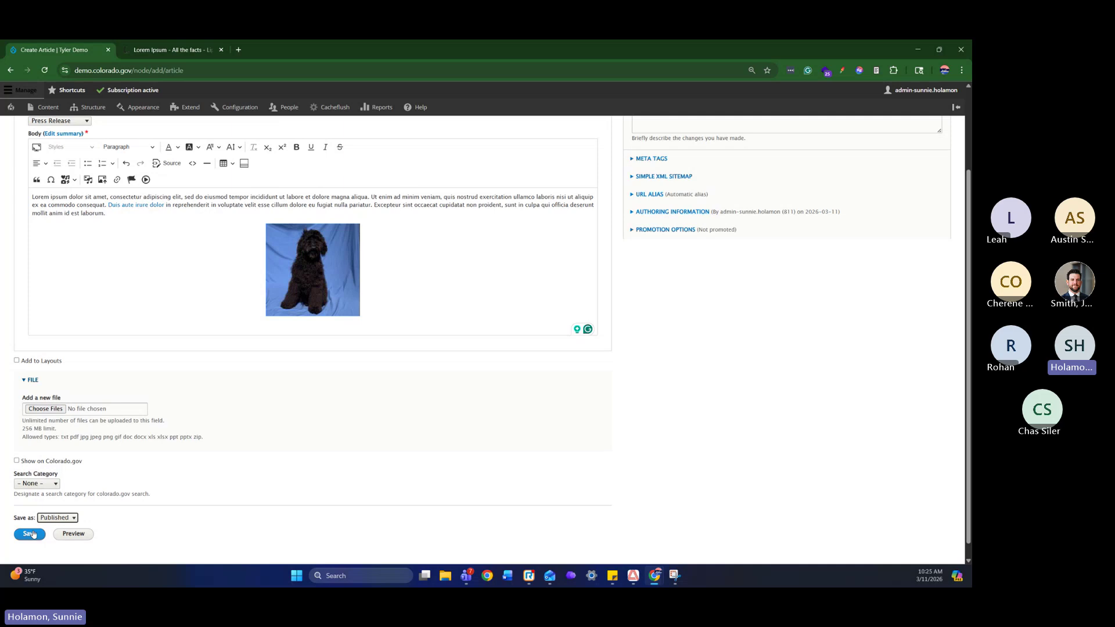
{"action": "left_click", "coordinate": [33, 534]}
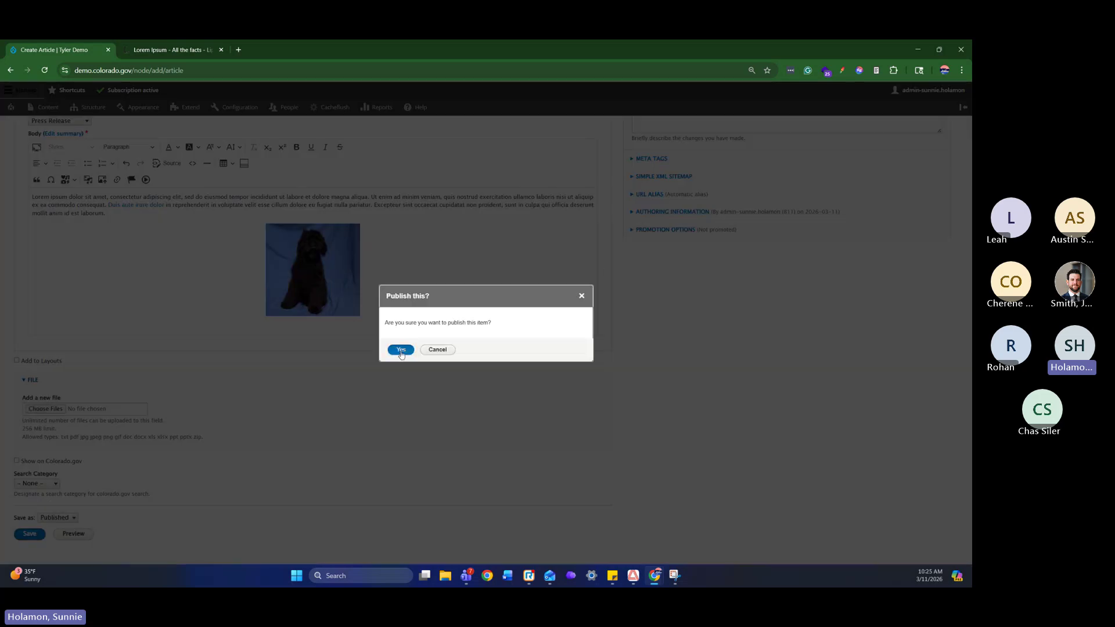
{"action": "left_click", "coordinate": [401, 350]}
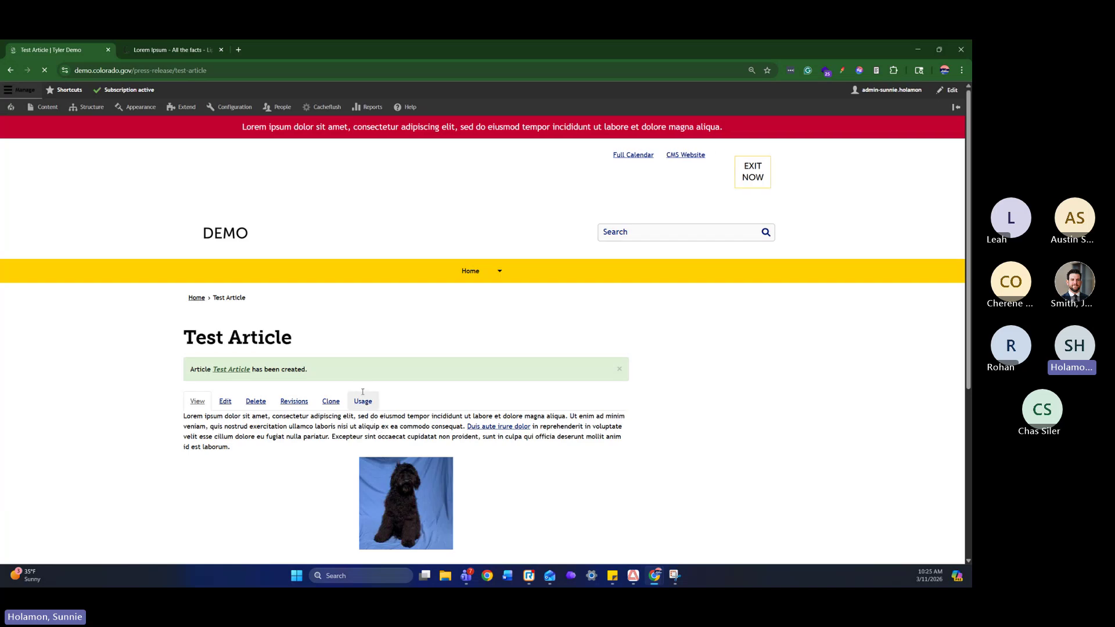
Go to the Content admin area to reach the Add content type list
{"action": "left_click", "coordinate": [46, 114]}
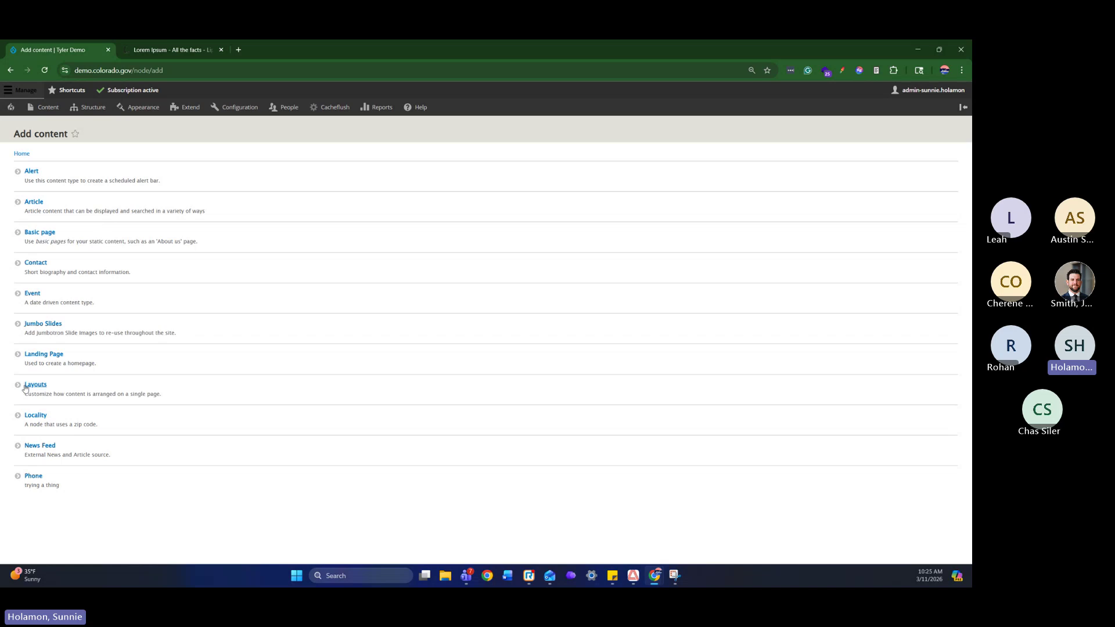
Start a new Event titled 'Testing Event' and paste the Lorem ipsum paragraph into its body
{"action": "left_click", "coordinate": [33, 295]}
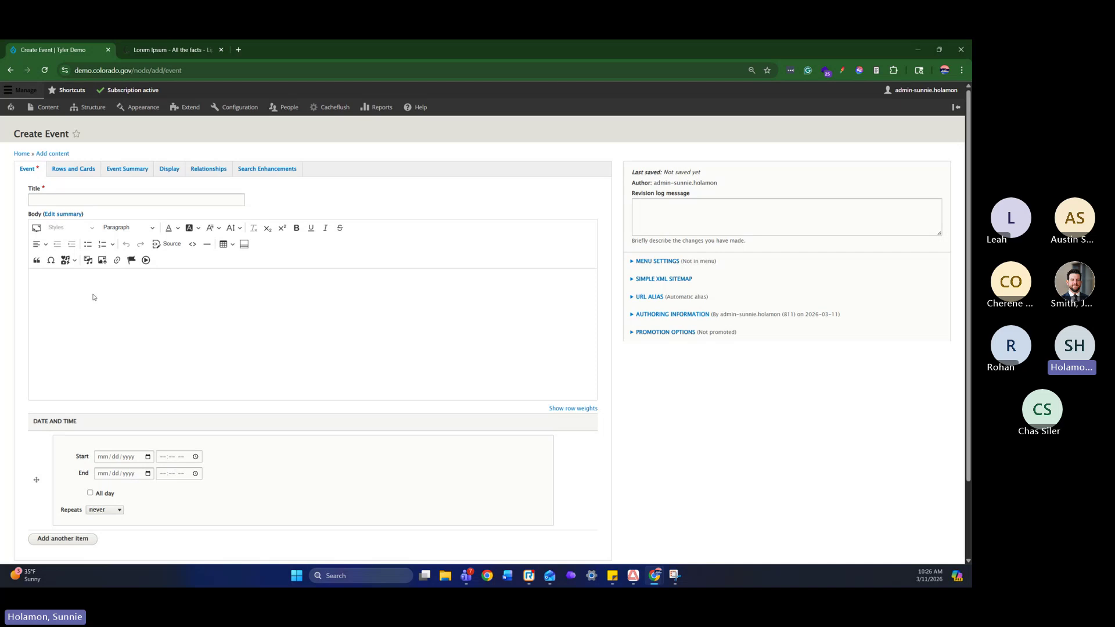
{"action": "left_click", "coordinate": [172, 197]}
{"action": "type", "text": "Te"}
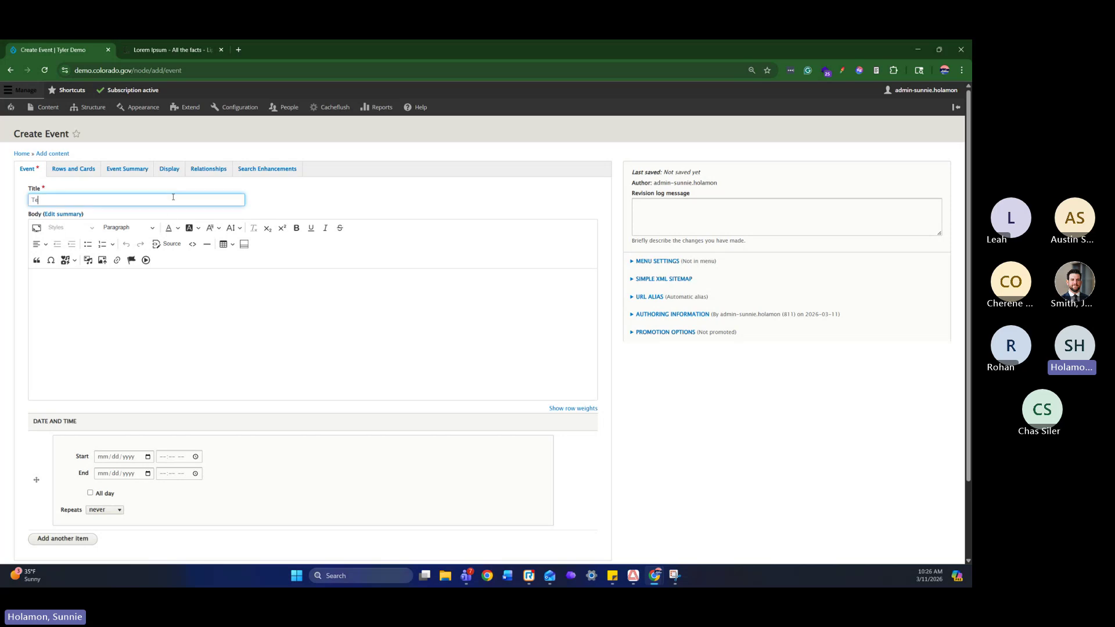
{"action": "type", "text": "sting Event"}
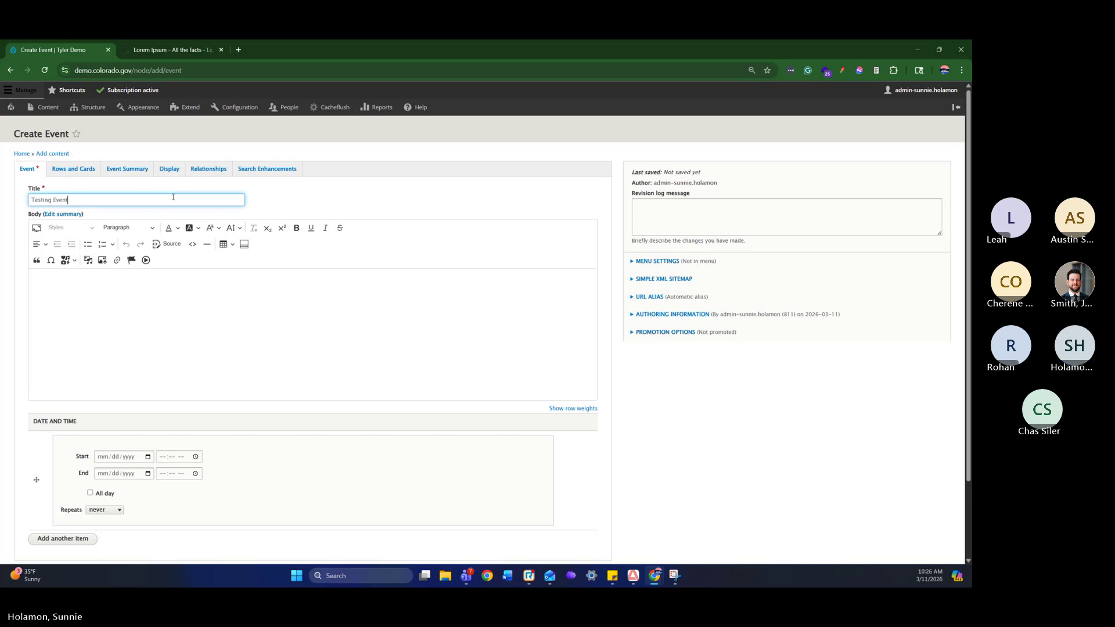
{"action": "left_click", "coordinate": [159, 335]}
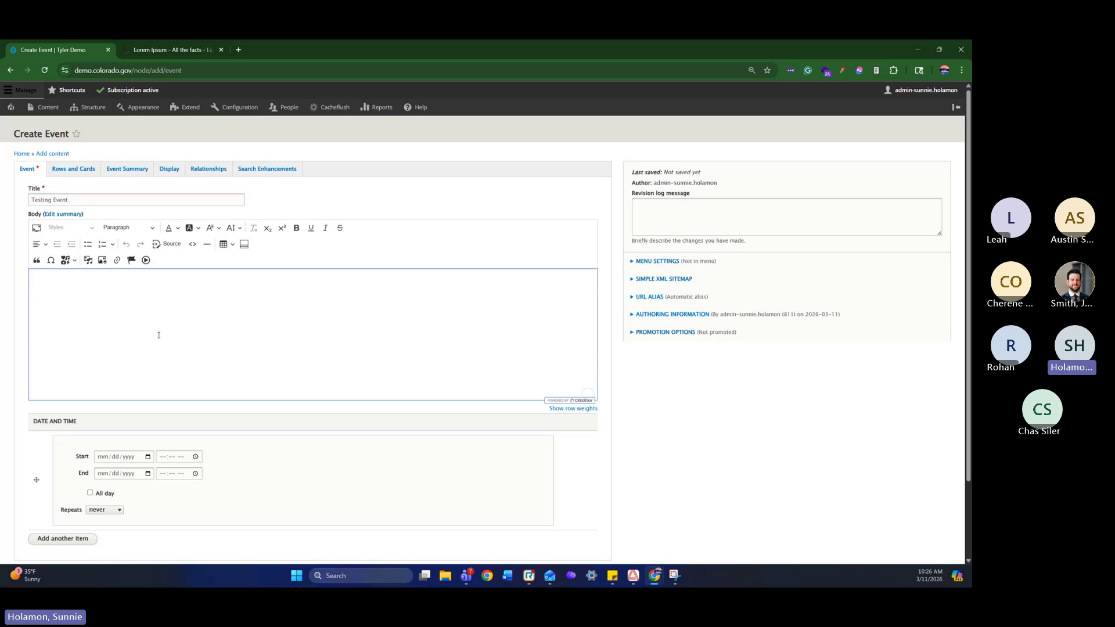
{"action": "type", "text": "Lorem ipsum dolor sit amet, consectetur adipiscing elit, sed do eiusmod tempor incididunt ut labore et dolore magna aliqua. Ut enim ad minim veniam, quis nostrud exercitation ullamco laboris nisi ut aliquip ex ea commodo consequat. Duis aute irure dolor in reprehenderit in voluptate velit esse cillum dolore eu fugiat nulla pariatur. Excepteur sint occaecat cupidatat non proident, sunt in culpa qui officia deserunt mollit anim id est laborum."}
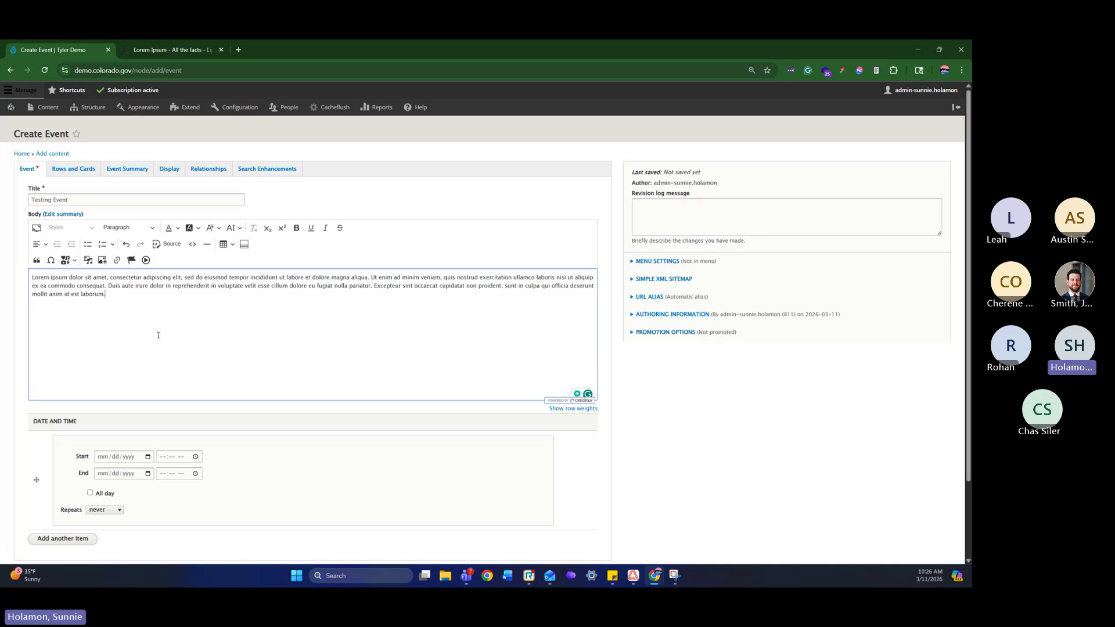
{"action": "left_click", "coordinate": [71, 174]}
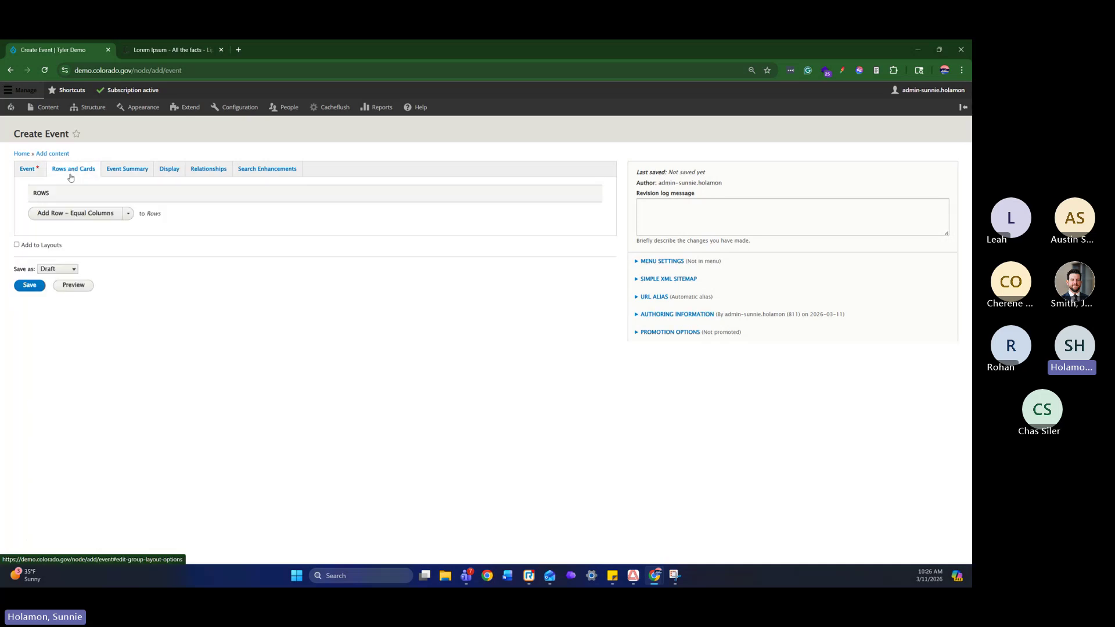
Show date/time, organizer and organizer e-mail in the event summary, entering the organizer's name and e-mail
{"action": "left_click", "coordinate": [137, 176]}
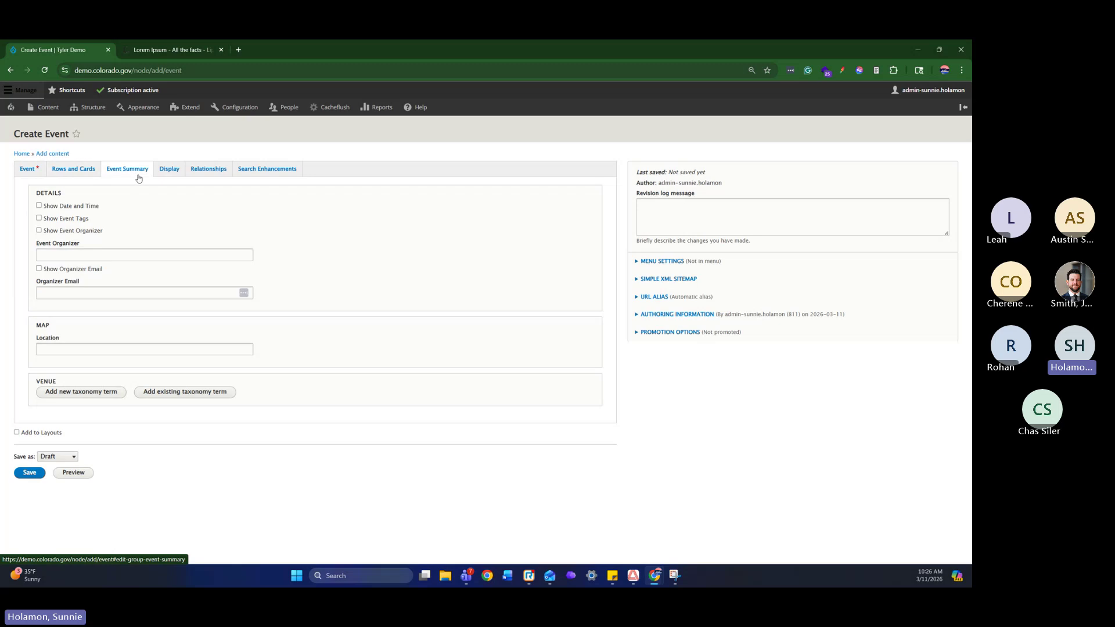
{"action": "left_click", "coordinate": [91, 207]}
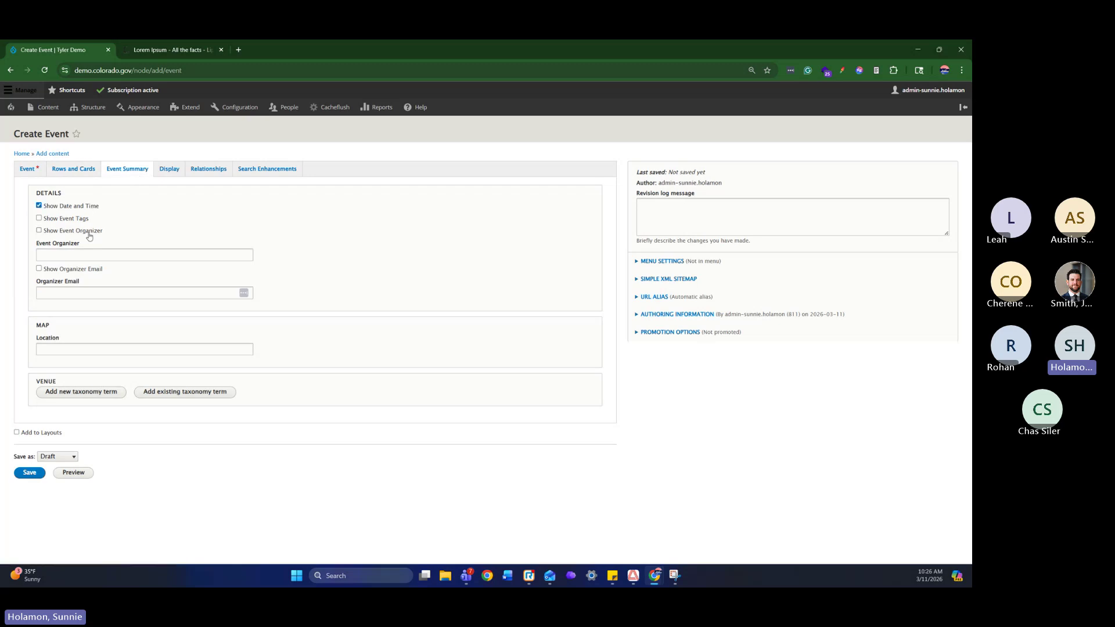
{"action": "left_click", "coordinate": [89, 232]}
{"action": "left_click", "coordinate": [90, 256]}
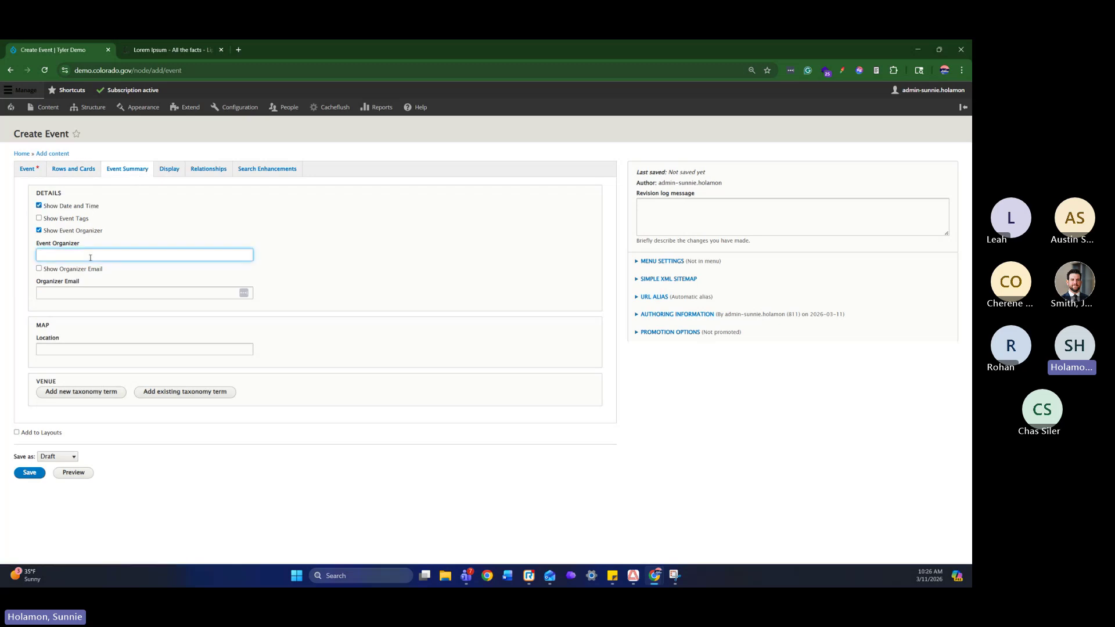
{"action": "type", "text": "John Doe"}
{"action": "key", "text": "Tab"}
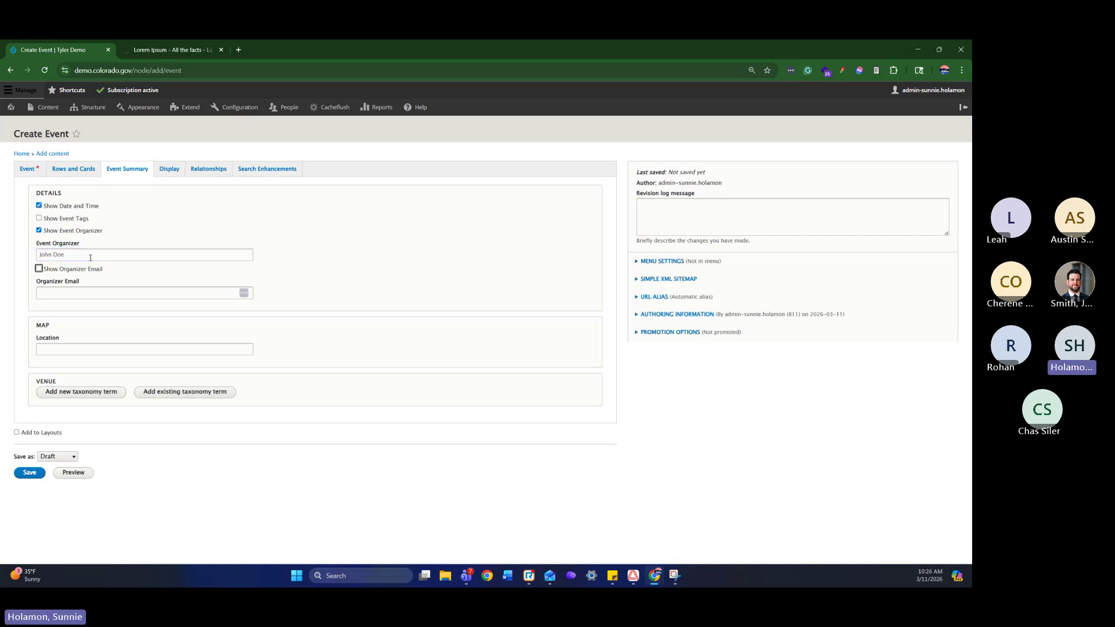
{"action": "left_click", "coordinate": [86, 270]}
{"action": "left_click", "coordinate": [86, 294]}
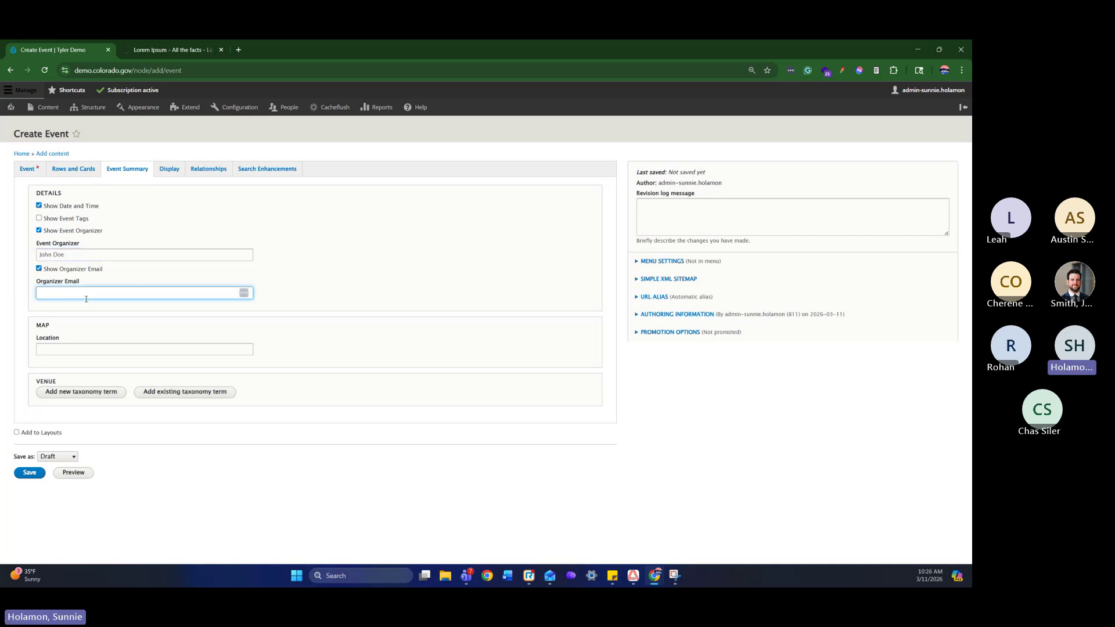
Enter the event's street address as its location and set the event to Published
{"action": "left_click", "coordinate": [108, 352]}
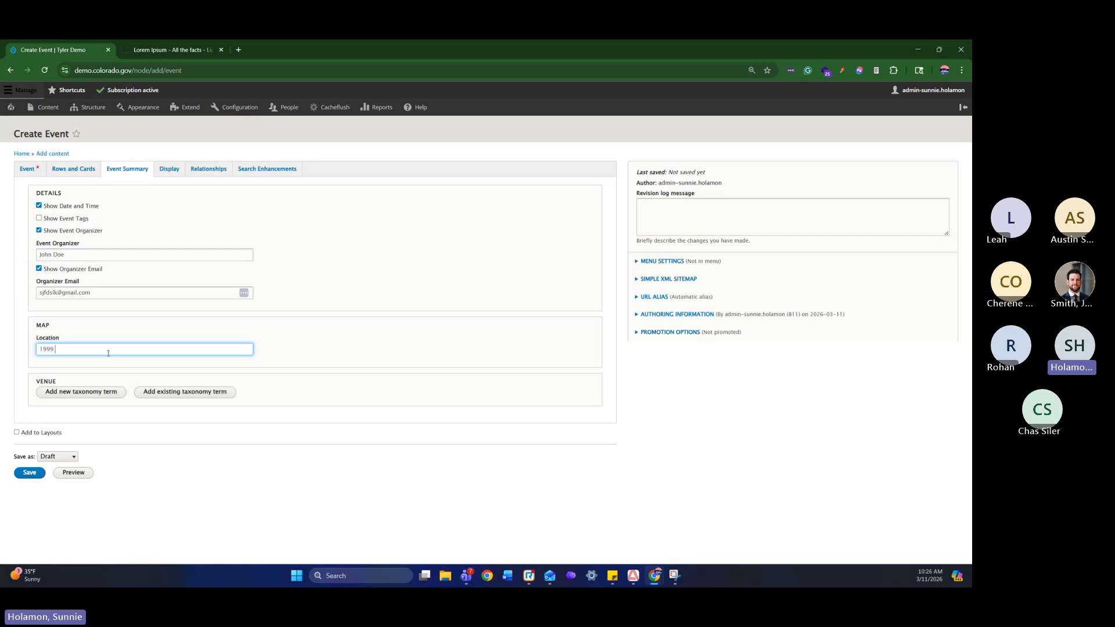
{"action": "key", "text": "BackSpace"}
{"action": "key", "text": "BackSpace"}
{"action": "key", "text": "BackSpace"}
{"action": "key", "text": "BackSpace"}
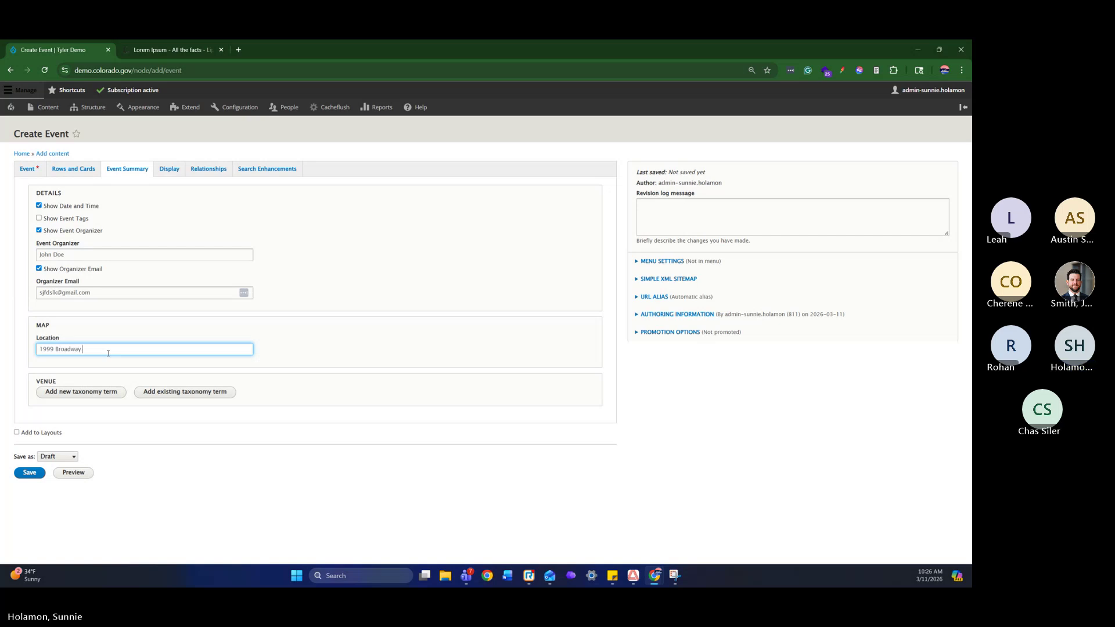
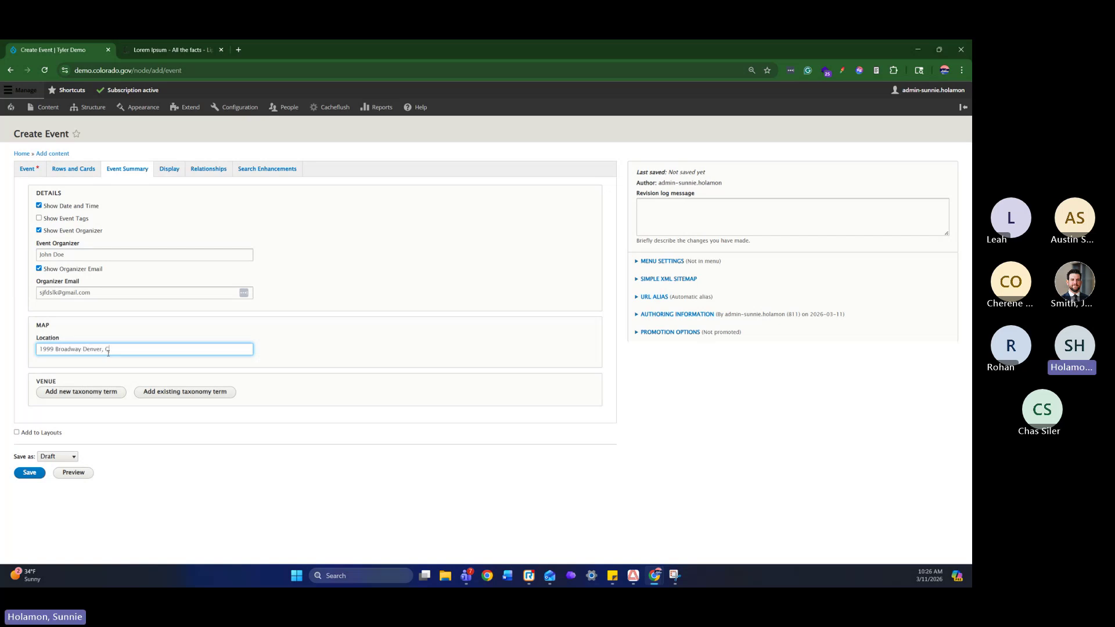
{"action": "left_click", "coordinate": [57, 456]}
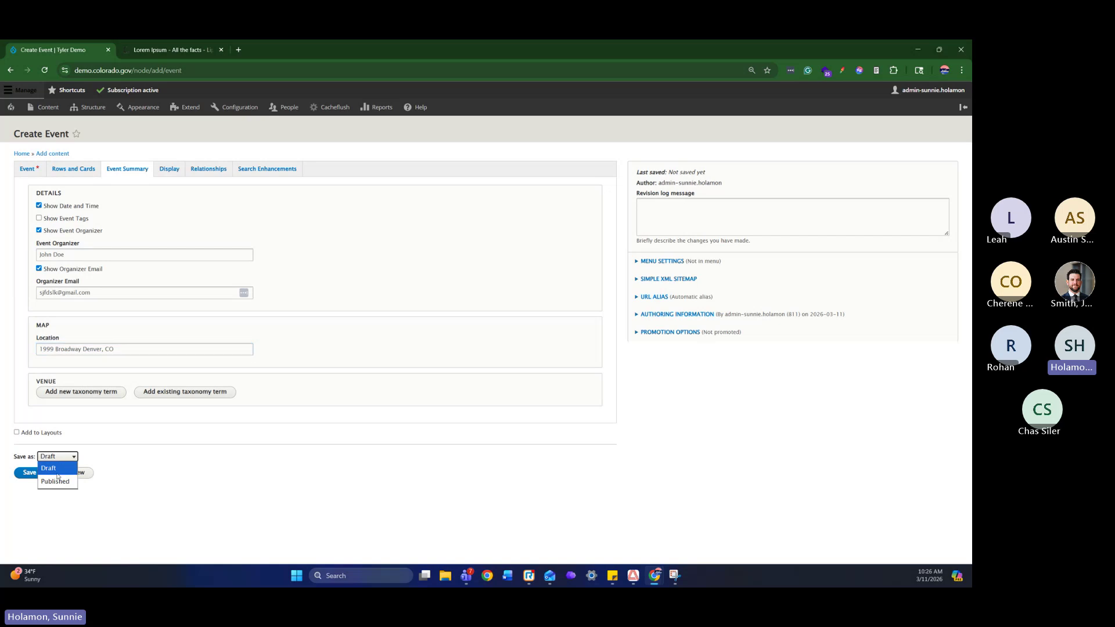
{"action": "left_click", "coordinate": [54, 478]}
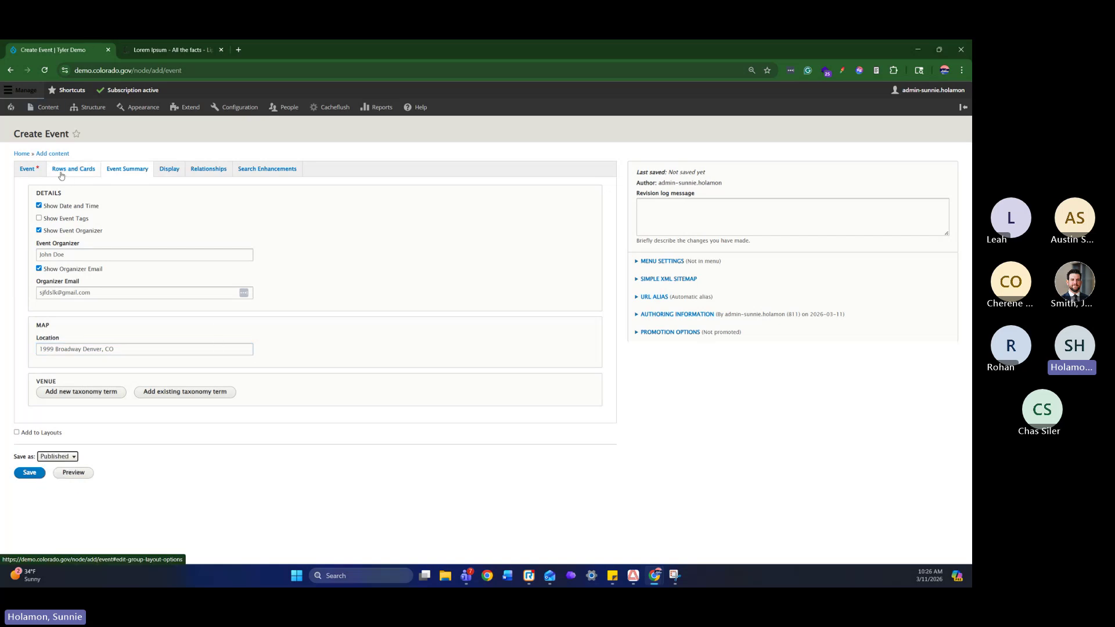
Set the event to start 03/12/2026, running 10:27–11:27 AM
{"action": "left_click", "coordinate": [27, 168]}
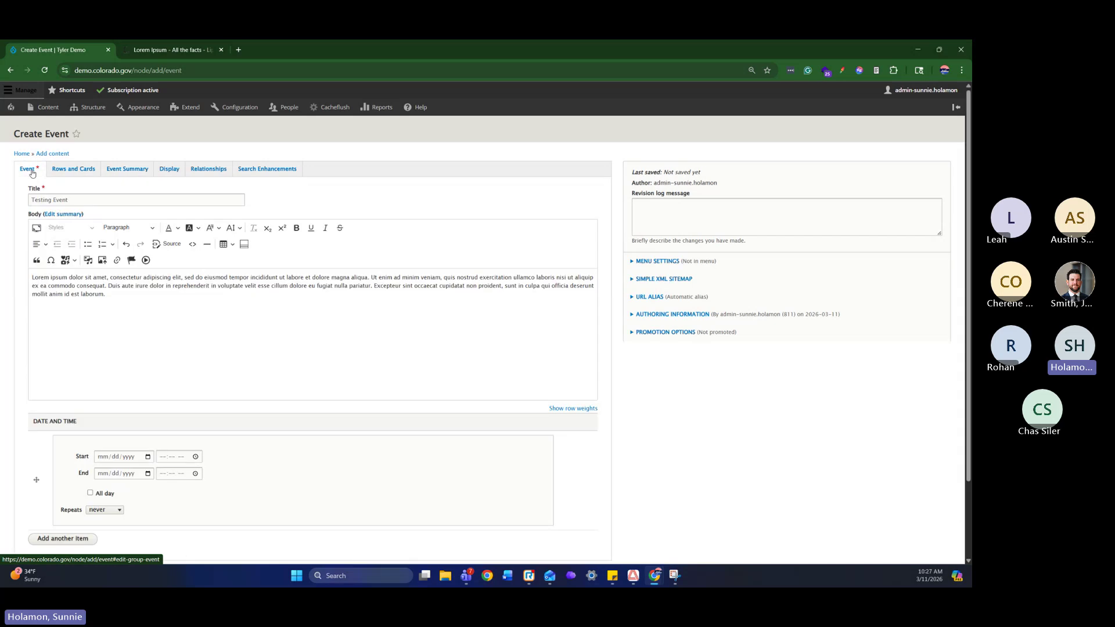
{"action": "scroll", "coordinate": [374, 252], "scroll_direction": "down", "scroll_amount": 2}
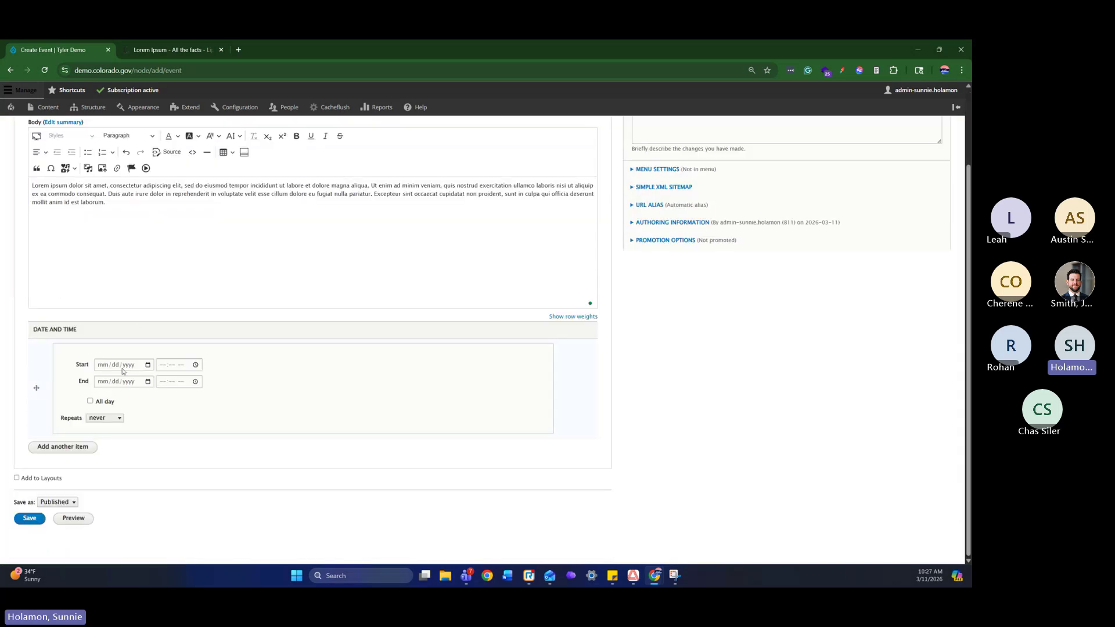
{"action": "left_click", "coordinate": [148, 365]}
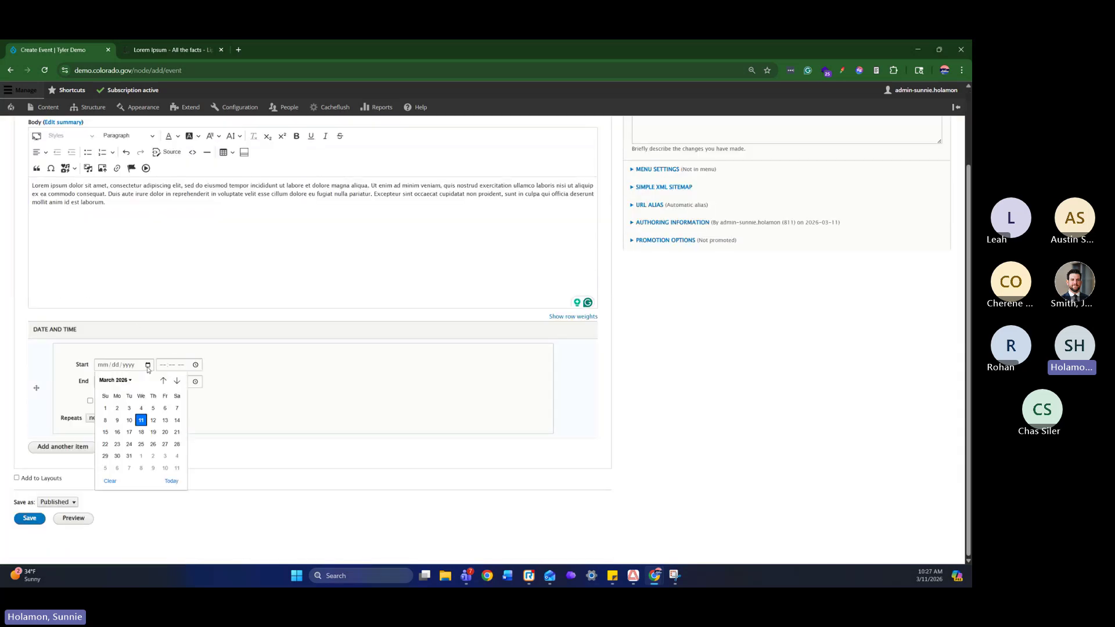
{"action": "left_click", "coordinate": [154, 420]}
{"action": "left_click", "coordinate": [195, 365]}
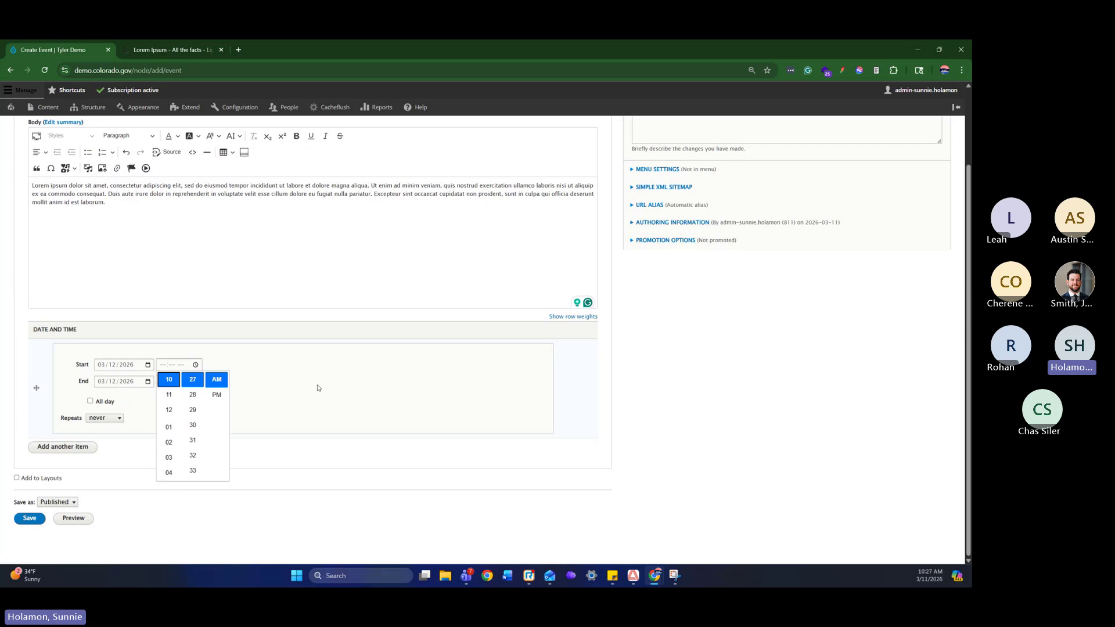
{"action": "left_click", "coordinate": [320, 388]}
{"action": "left_click", "coordinate": [195, 365]}
{"action": "left_click", "coordinate": [286, 385]}
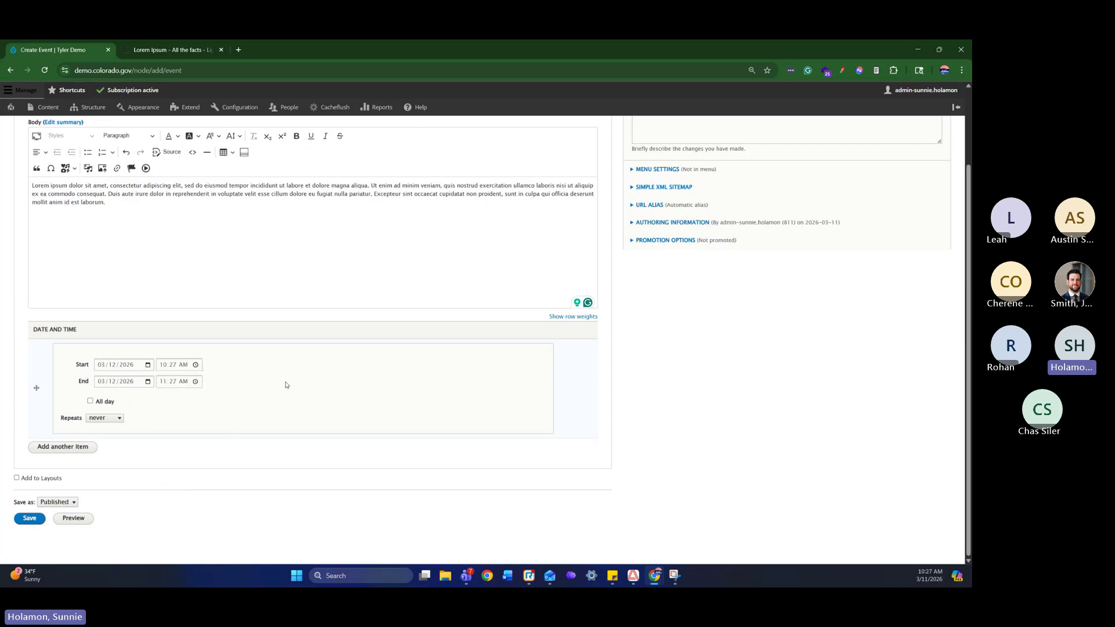
{"action": "left_click", "coordinate": [90, 401]}
{"action": "left_click", "coordinate": [90, 401]}
Make it repeat every 2 weeks on Thursdays, ending after 4 occurrences, and save the event
{"action": "left_click", "coordinate": [109, 418]}
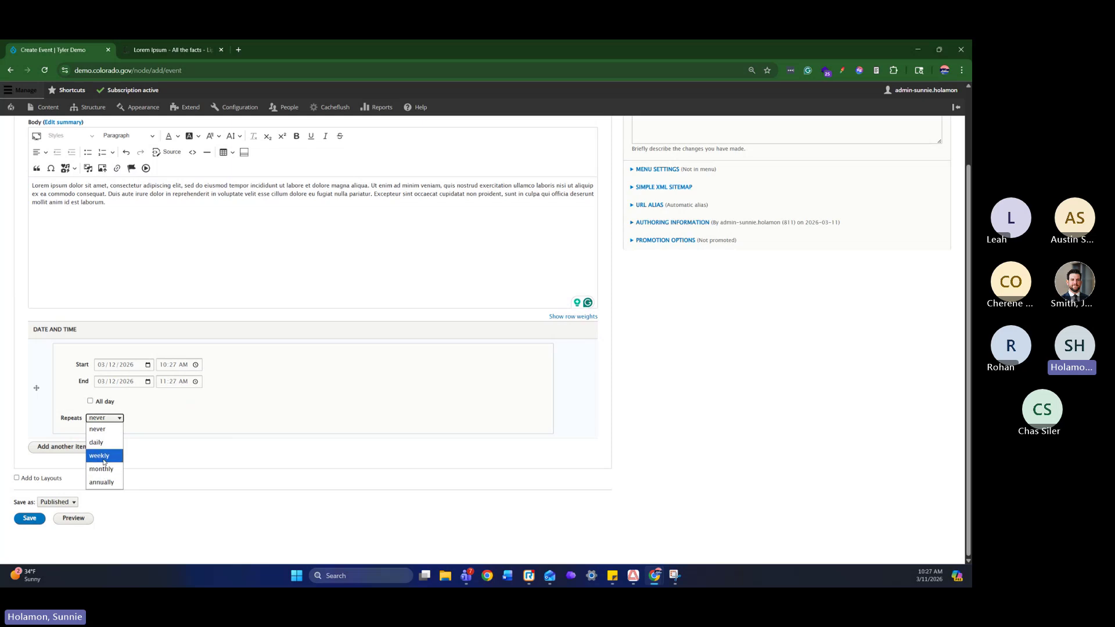
{"action": "left_click", "coordinate": [99, 455]}
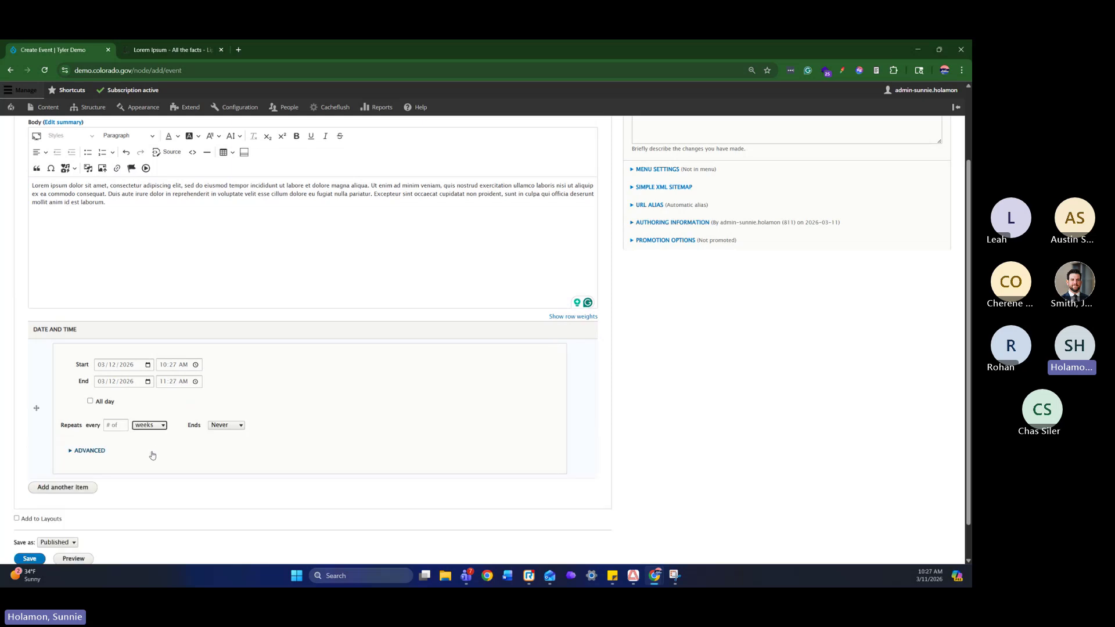
{"action": "left_click", "coordinate": [123, 424]}
{"action": "left_click", "coordinate": [226, 427]}
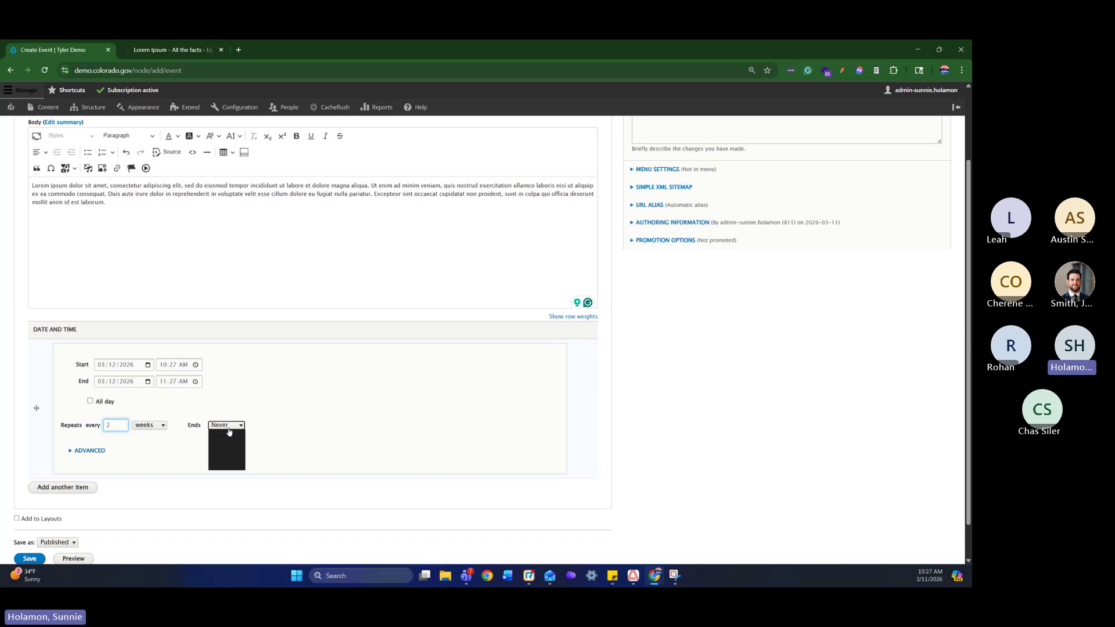
{"action": "left_click", "coordinate": [230, 450]}
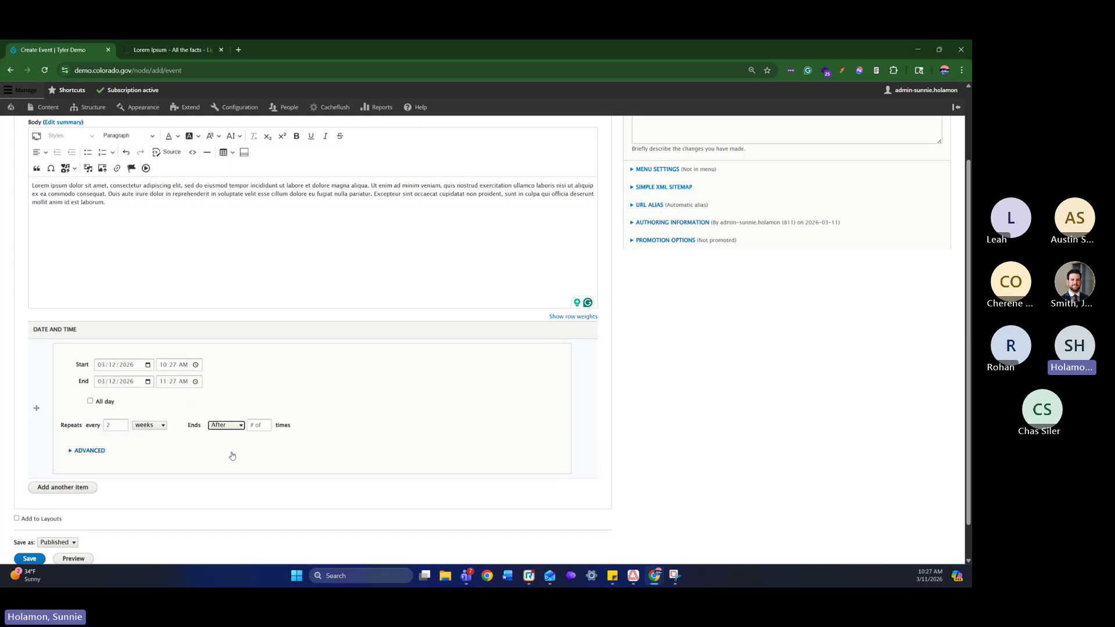
{"action": "left_click", "coordinate": [266, 425]}
{"action": "type", "text": "4"}
{"action": "left_click", "coordinate": [330, 413]}
{"action": "left_click", "coordinate": [89, 451]}
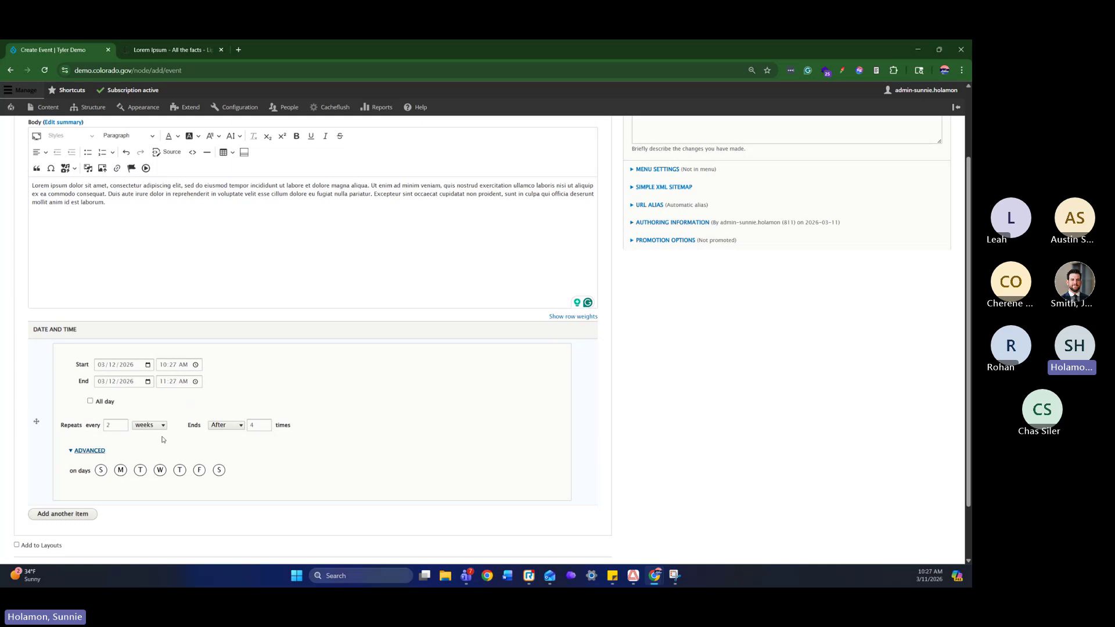
{"action": "left_click", "coordinate": [181, 472]}
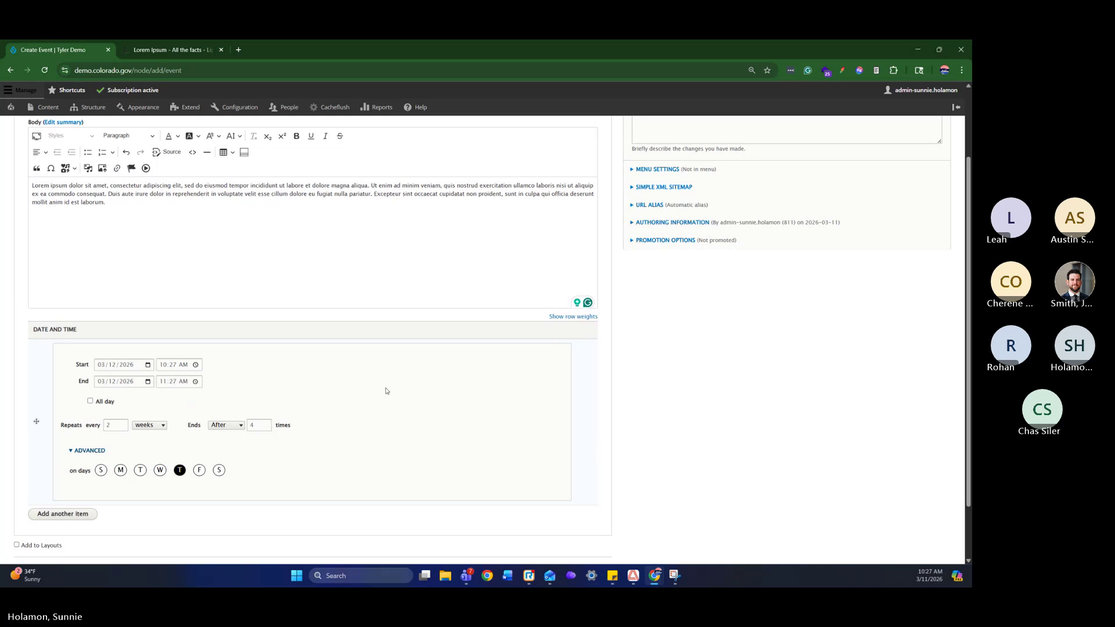
{"action": "scroll", "coordinate": [385, 391], "scroll_direction": "down", "scroll_amount": 1}
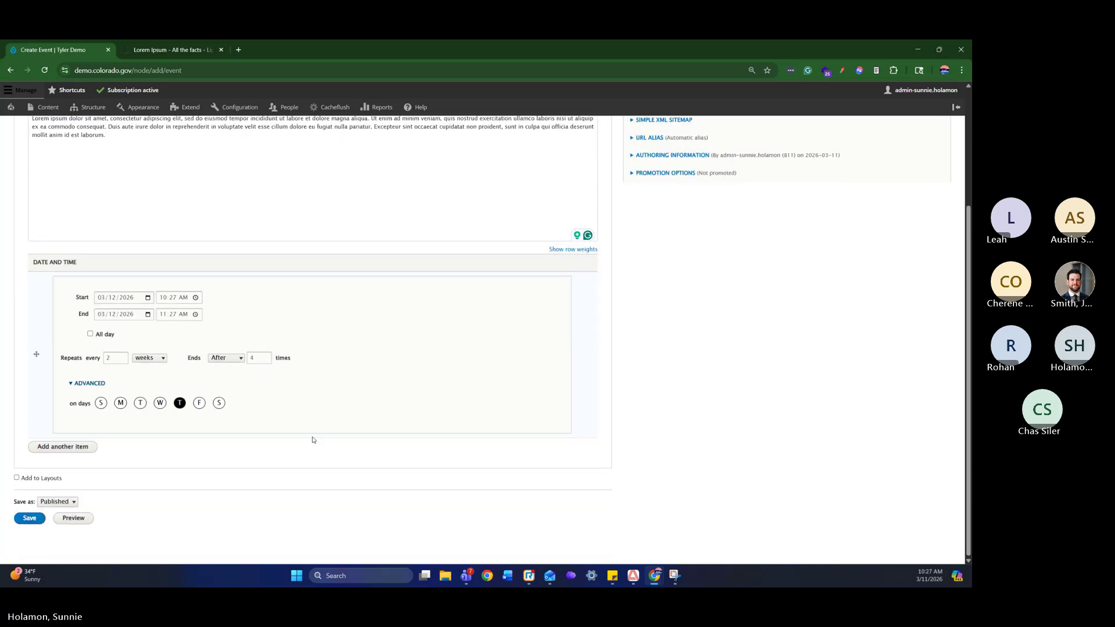
{"action": "left_click", "coordinate": [29, 518]}
Publish Testing Event and review its four Thursday dates, organizer and location map
{"action": "left_click", "coordinate": [401, 350]}
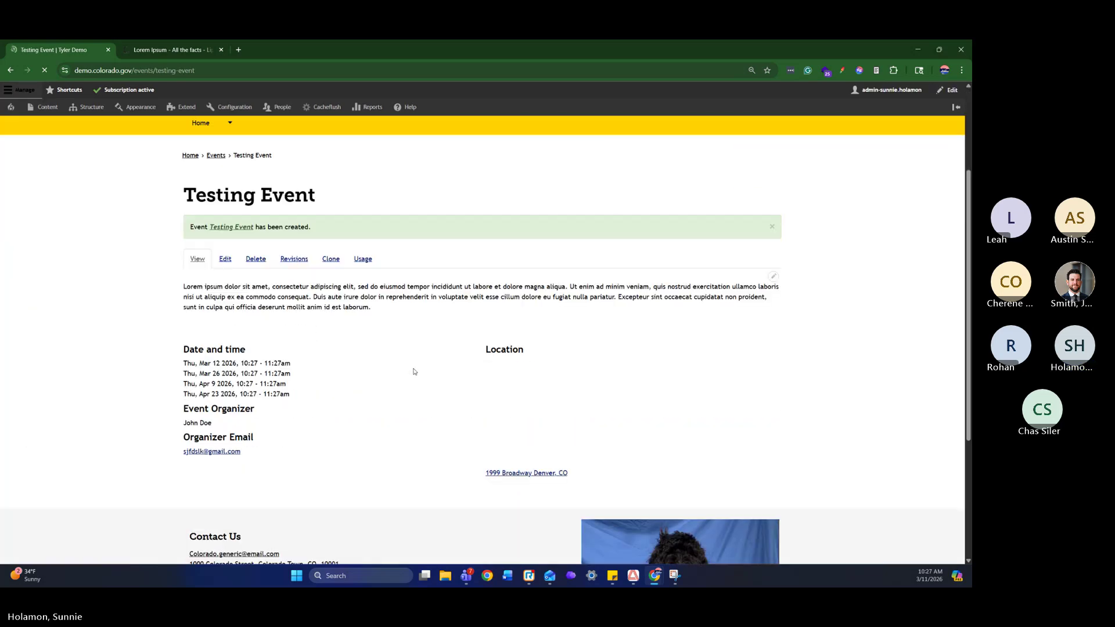
{"action": "left_click_drag", "start_coordinate": [312, 398], "coordinate": [183, 362]}
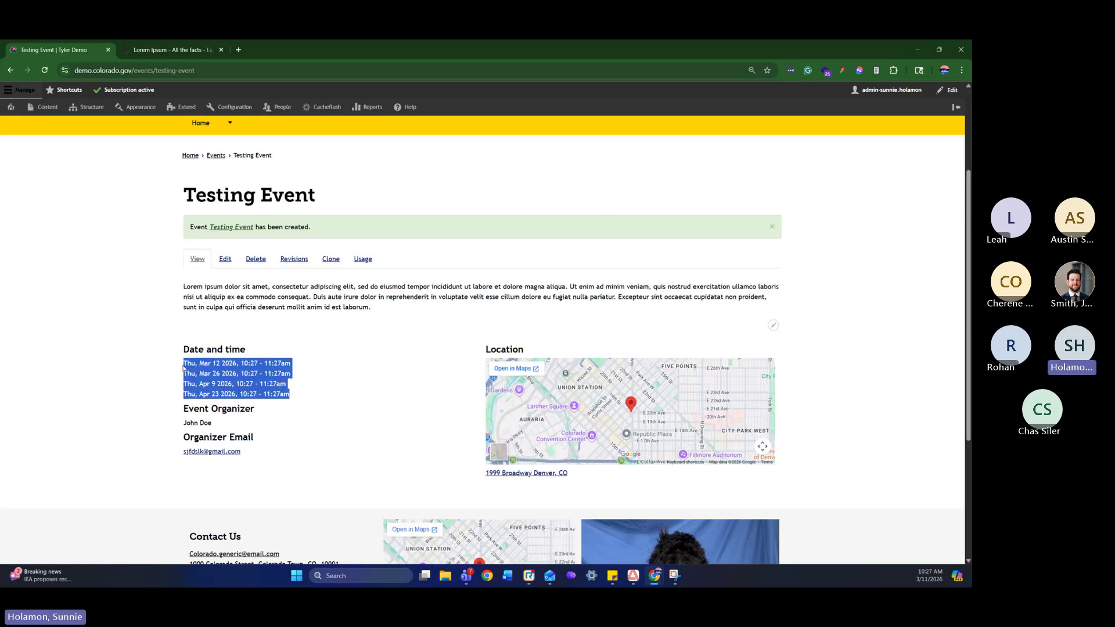
{"action": "left_click_drag", "start_coordinate": [213, 423], "coordinate": [179, 427]}
{"action": "left_click_drag", "start_coordinate": [269, 456], "coordinate": [174, 445]}
{"action": "mouse_move", "coordinate": [624, 429]}
{"action": "left_mouse_down"}
{"action": "mouse_move", "coordinate": [637, 408]}
{"action": "mouse_move", "coordinate": [631, 419]}
{"action": "left_mouse_up"}
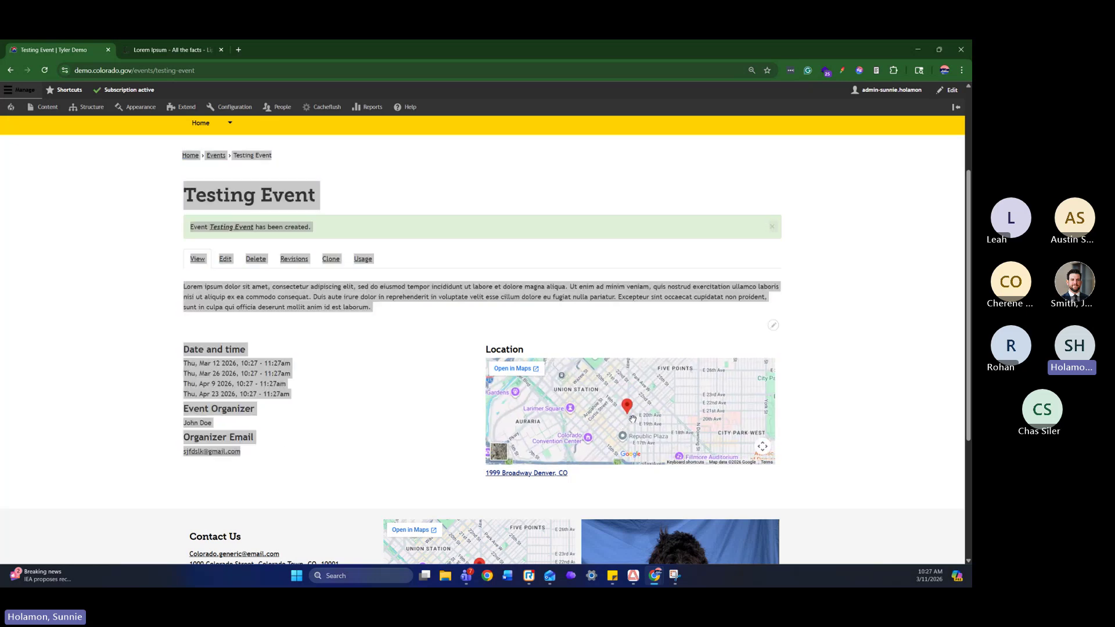
Look over the event's body text, then go to the admin Content list
{"action": "left_click", "coordinate": [398, 308]}
{"action": "left_click_drag", "start_coordinate": [398, 309], "coordinate": [180, 290]}
{"action": "left_click", "coordinate": [415, 319]}
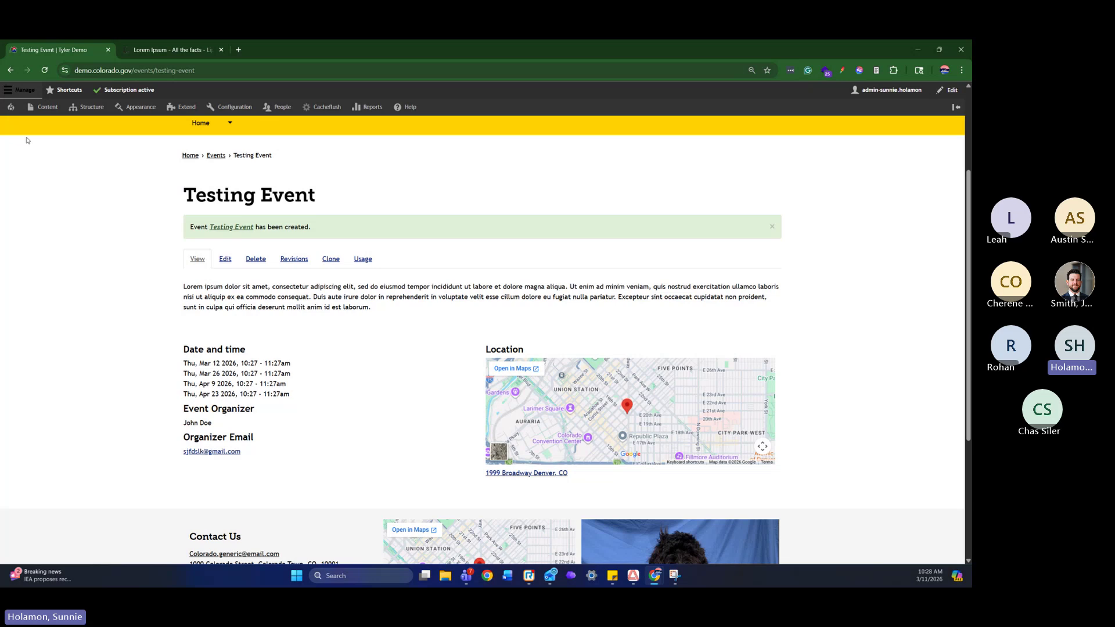
{"action": "left_click", "coordinate": [37, 108]}
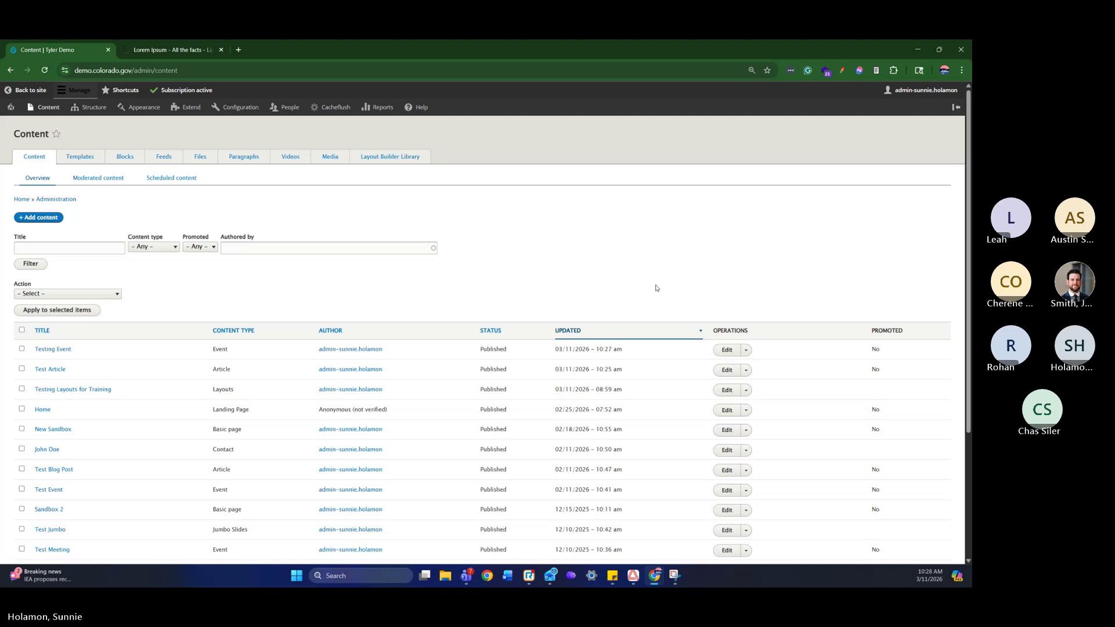
{"action": "left_click", "coordinate": [724, 350]}
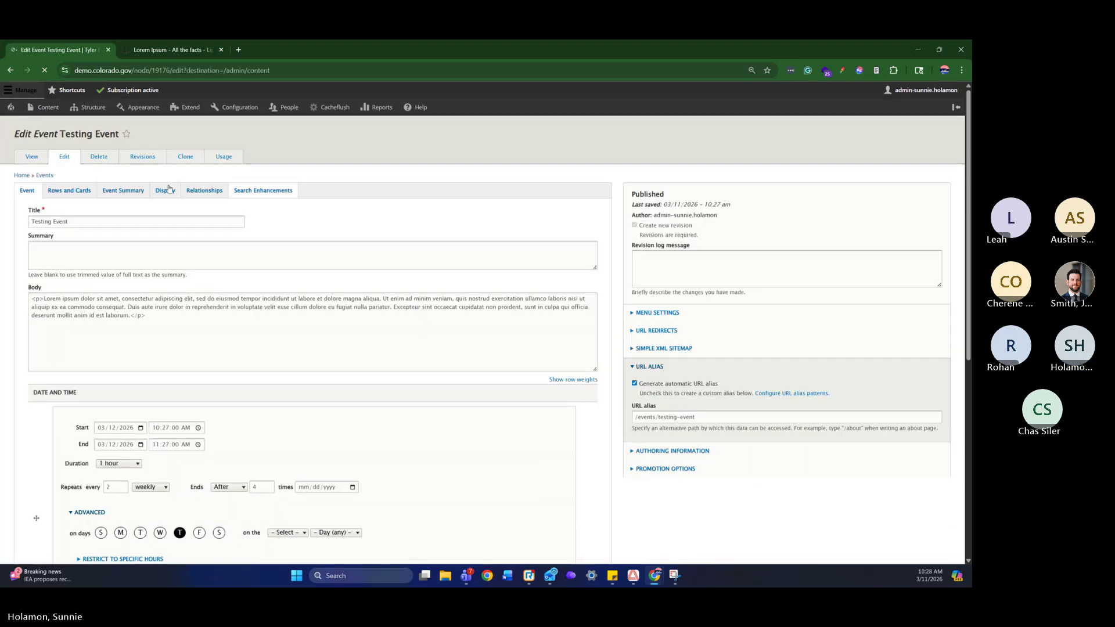
{"action": "left_click", "coordinate": [135, 190]}
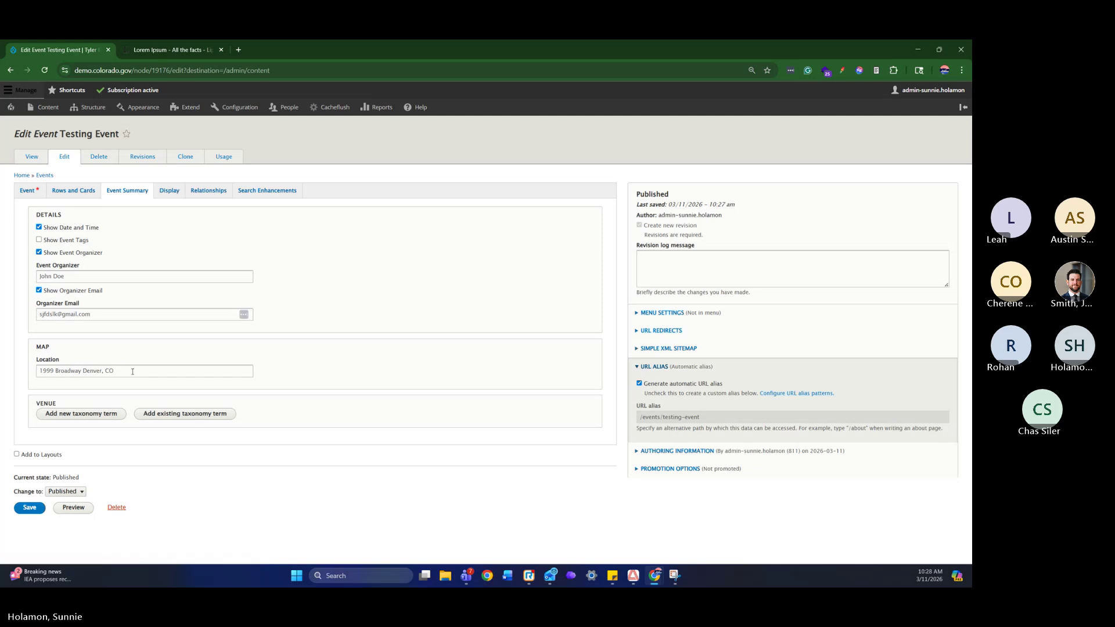
{"action": "left_click_drag", "start_coordinate": [132, 371], "coordinate": [38, 371]}
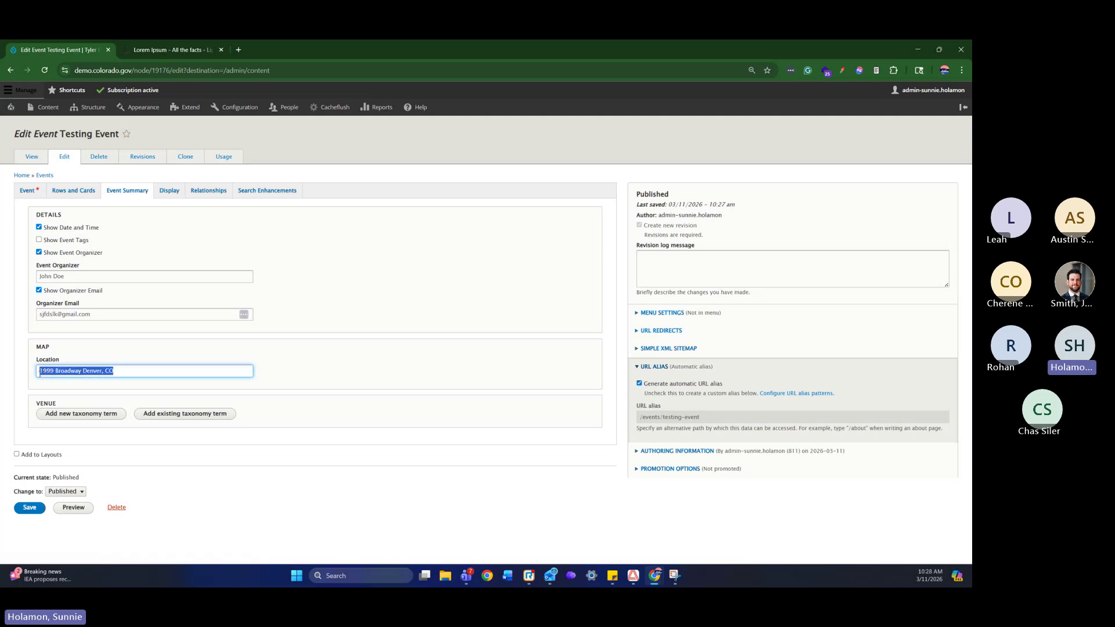
{"action": "left_click", "coordinate": [164, 372]}
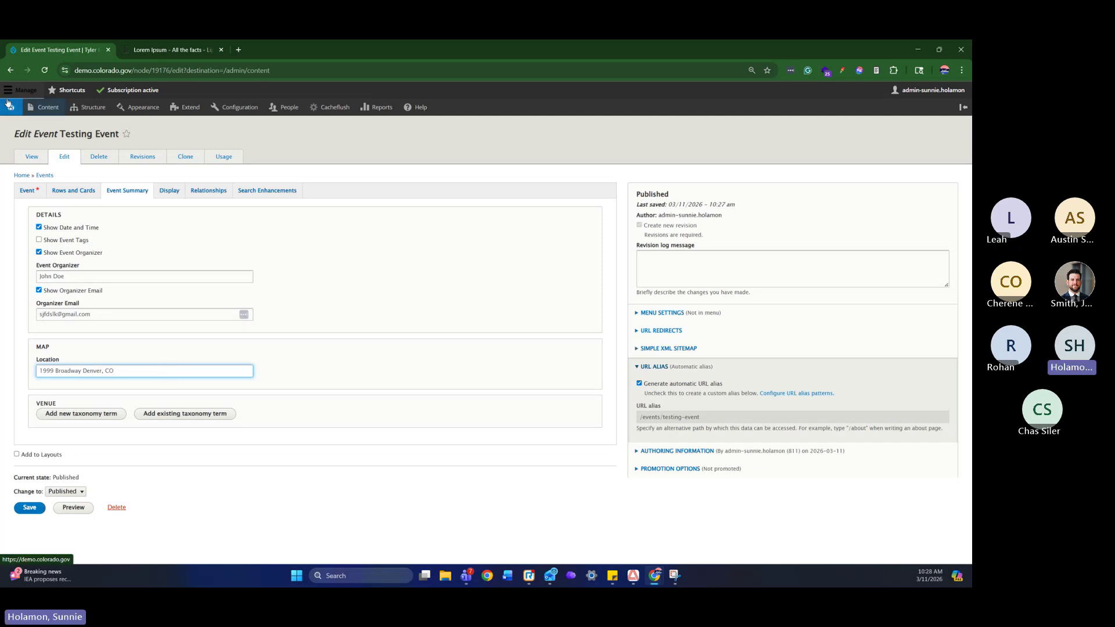
{"action": "left_click", "coordinate": [12, 70]}
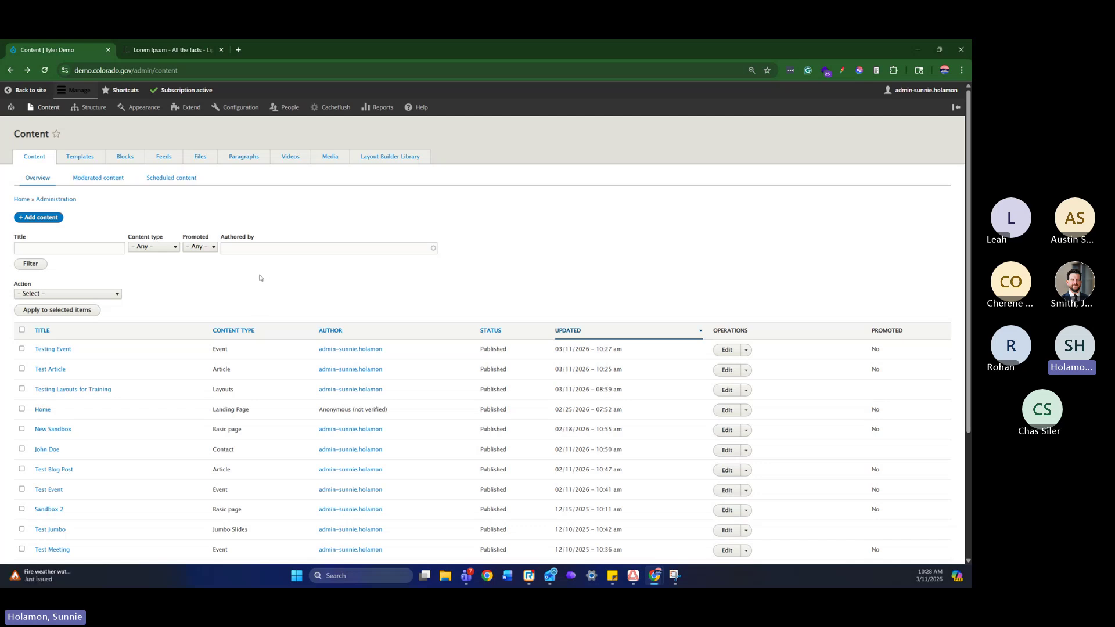
Create a published Layouts page titled 'Sandbox Layout' with No Jumbotron and save it
{"action": "left_click", "coordinate": [56, 221]}
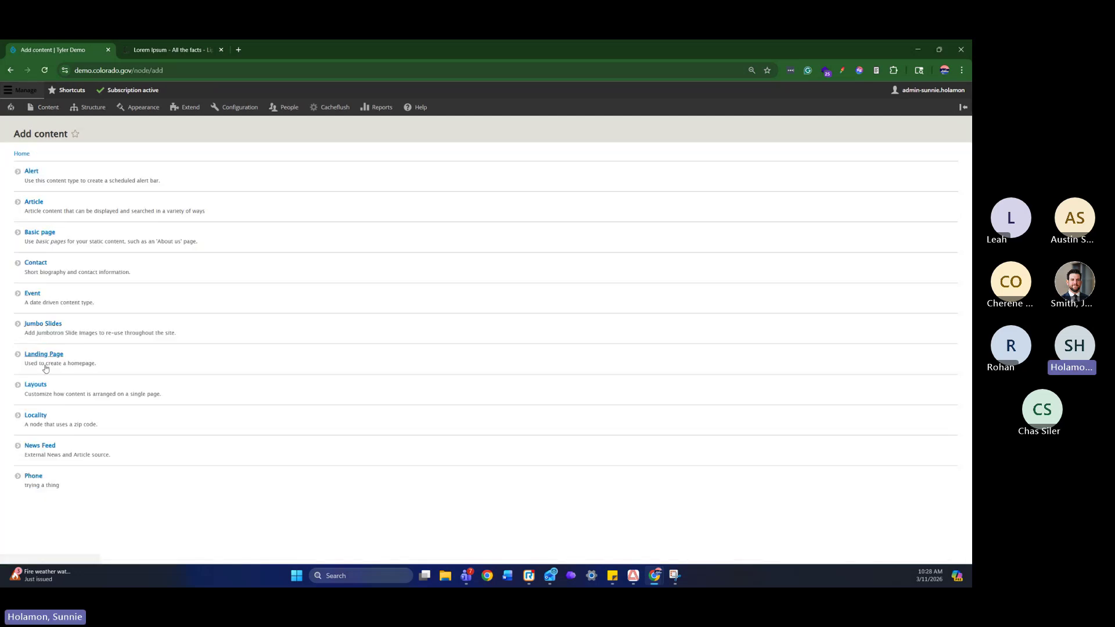
{"action": "left_click", "coordinate": [35, 385]}
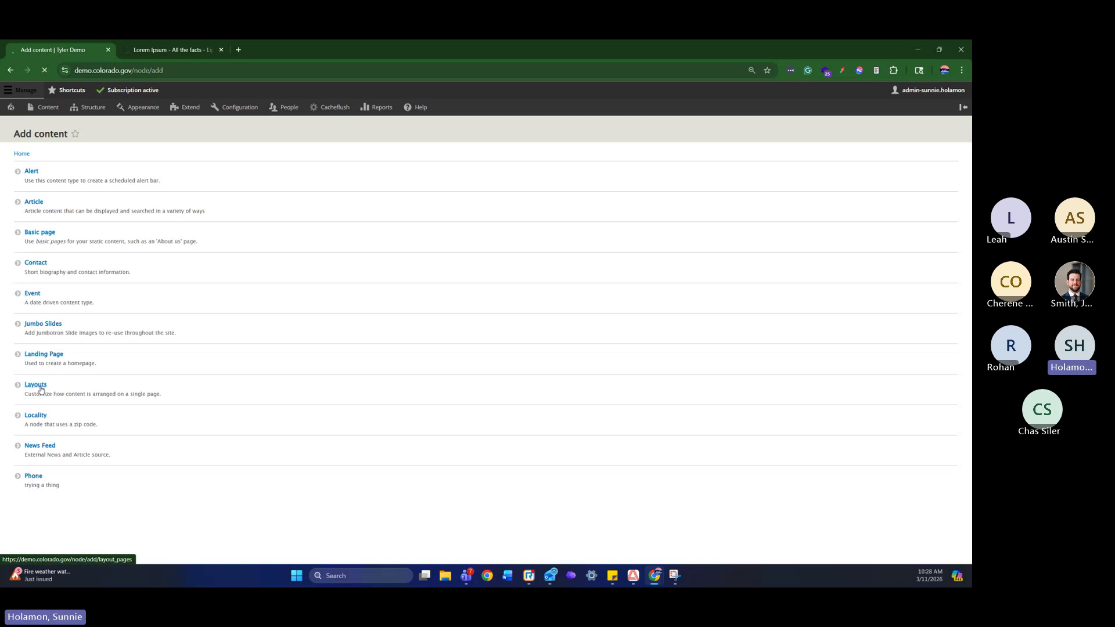
{"action": "left_click", "coordinate": [152, 179]}
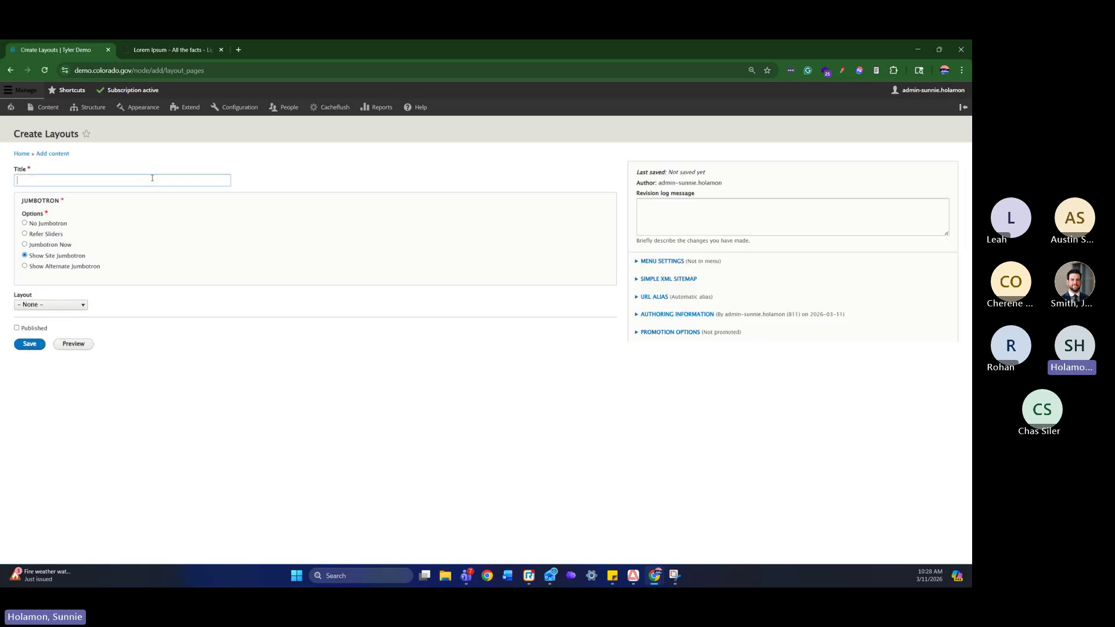
{"action": "type", "text": "S"}
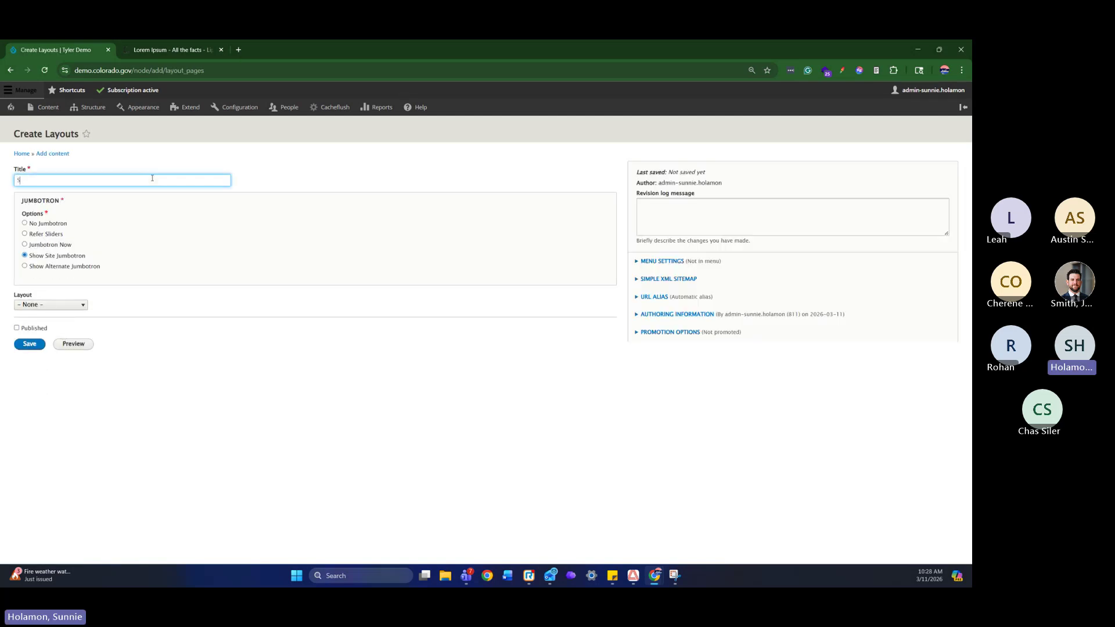
{"action": "type", "text": "andbox Layout"}
{"action": "left_click", "coordinate": [64, 222]}
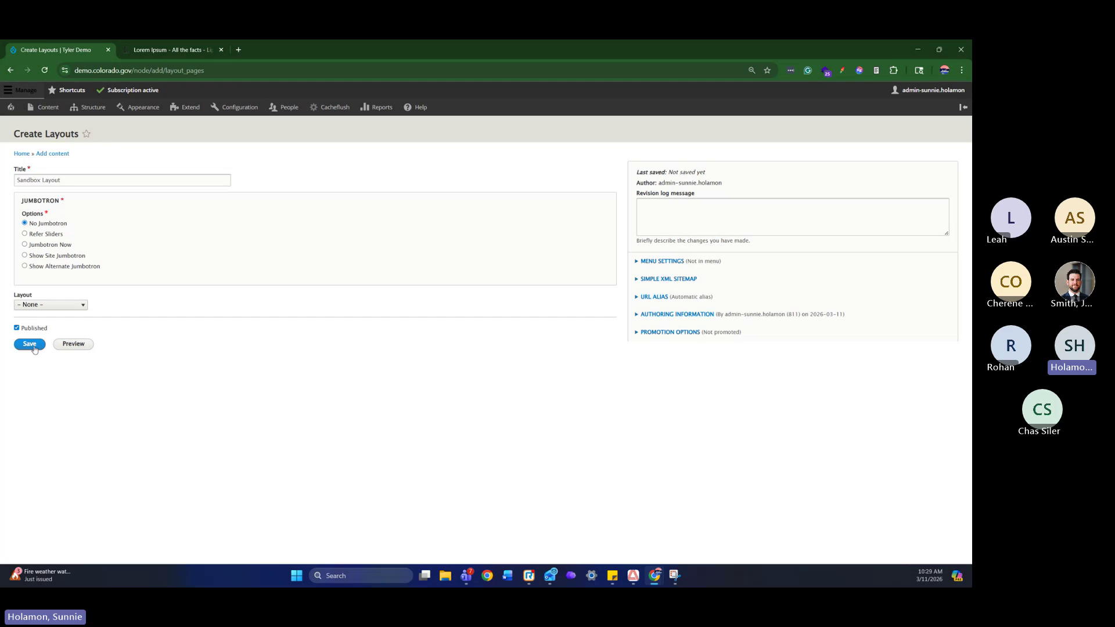
{"action": "left_click", "coordinate": [16, 328]}
{"action": "left_click", "coordinate": [31, 344]}
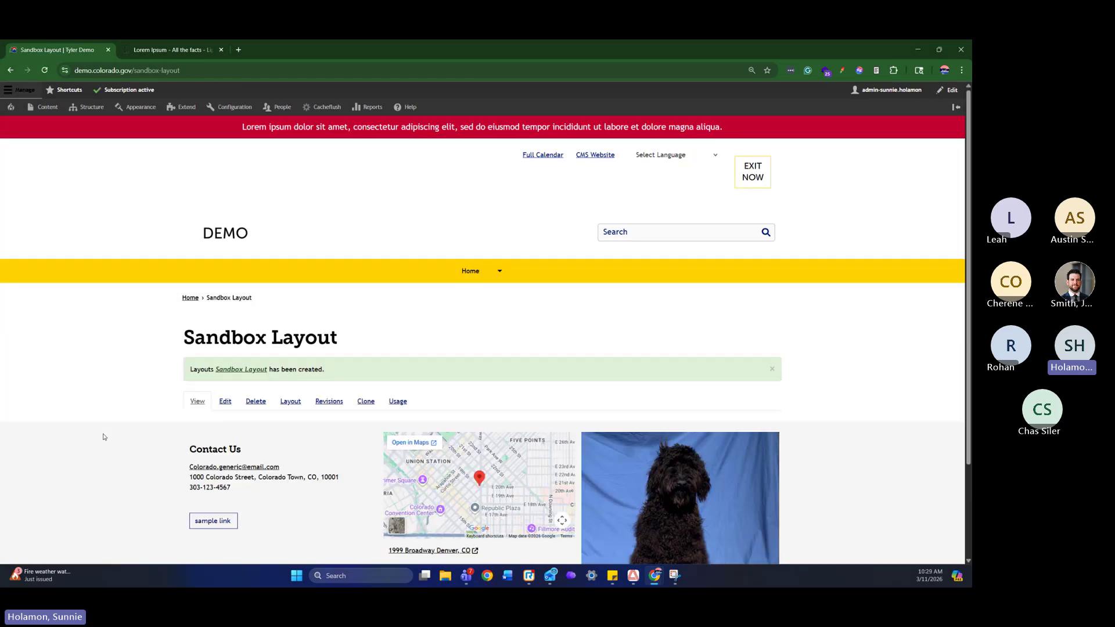
Open Layout Builder from the saved Sandbox Layout page's Layout tab
{"action": "scroll", "coordinate": [518, 375], "scroll_direction": "down", "scroll_amount": 2}
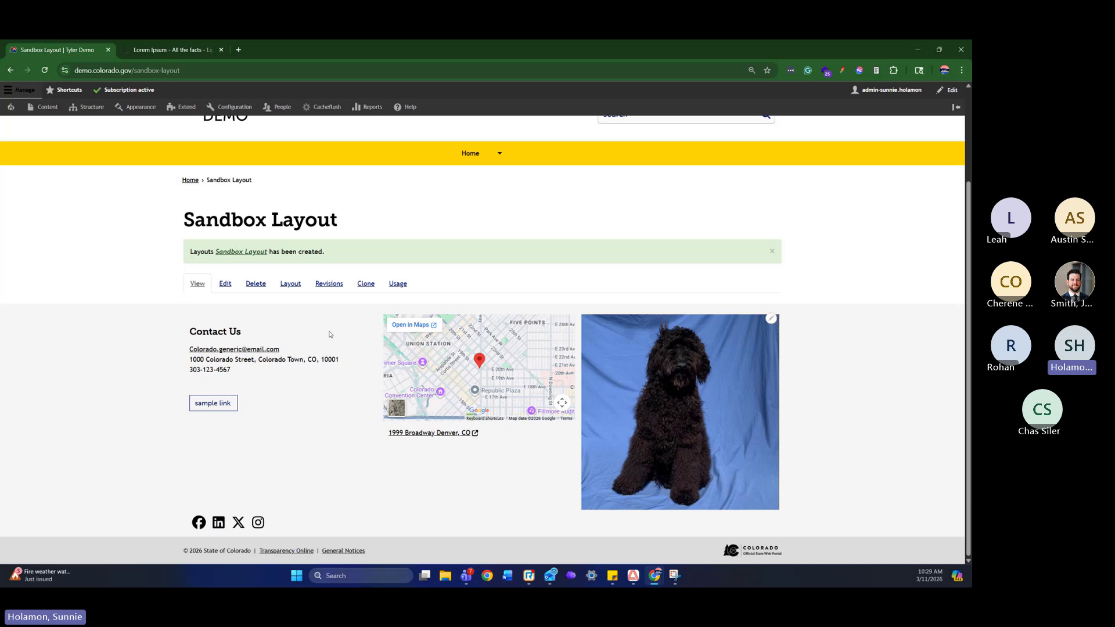
{"action": "scroll", "coordinate": [329, 335], "scroll_direction": "up", "scroll_amount": 1}
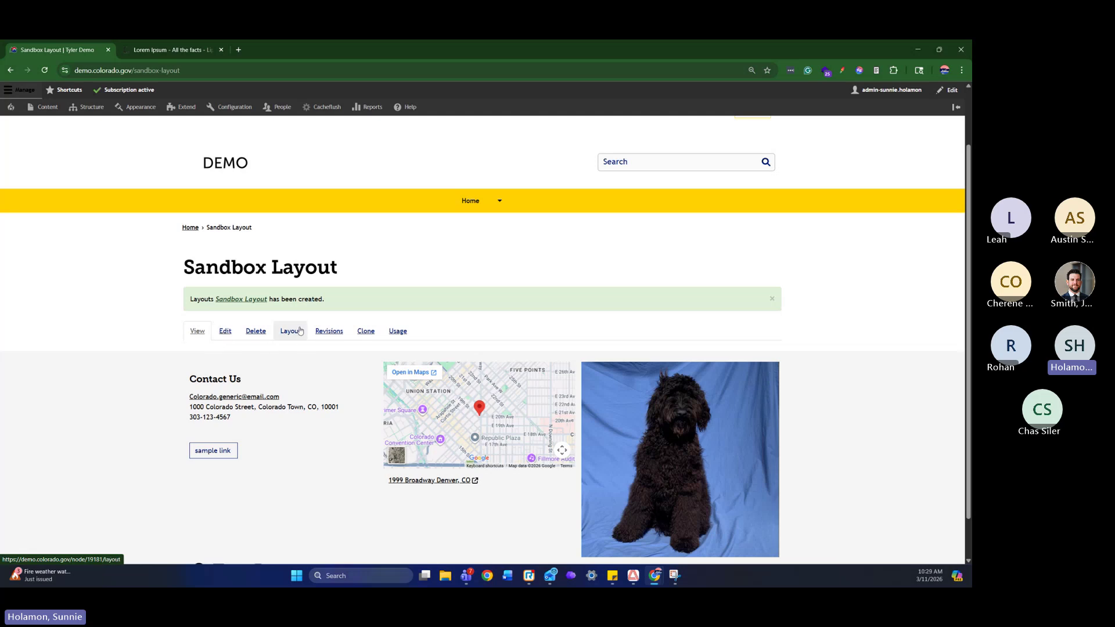
{"action": "left_click", "coordinate": [285, 334]}
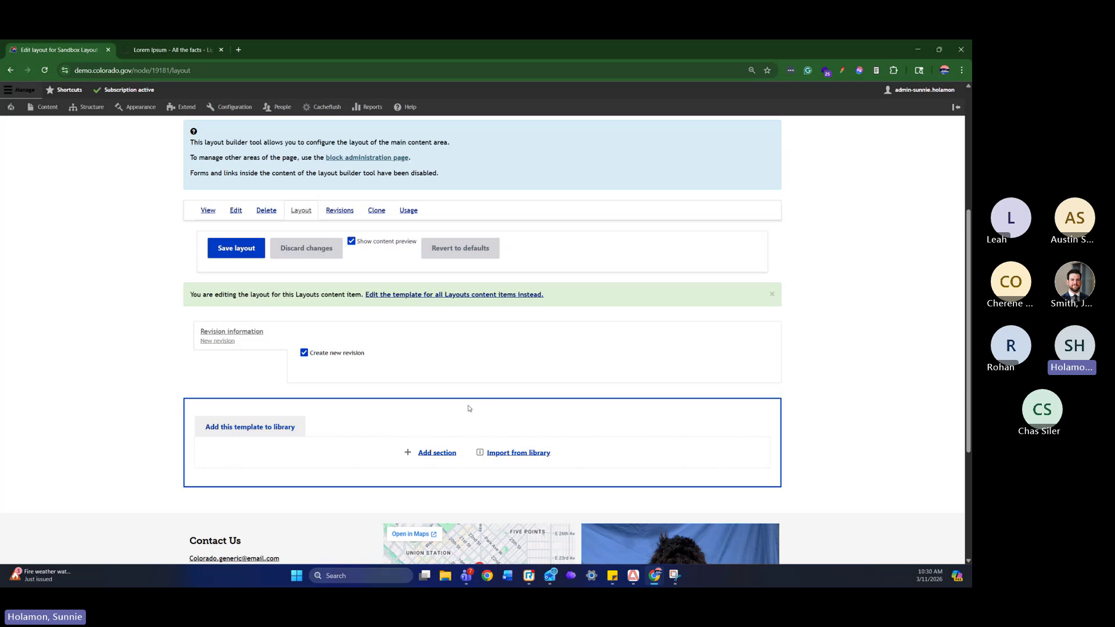
Add a section and give it the desktop Four equal columns layout (25% / 25% / 25% / 25%)
{"action": "left_click", "coordinate": [444, 457]}
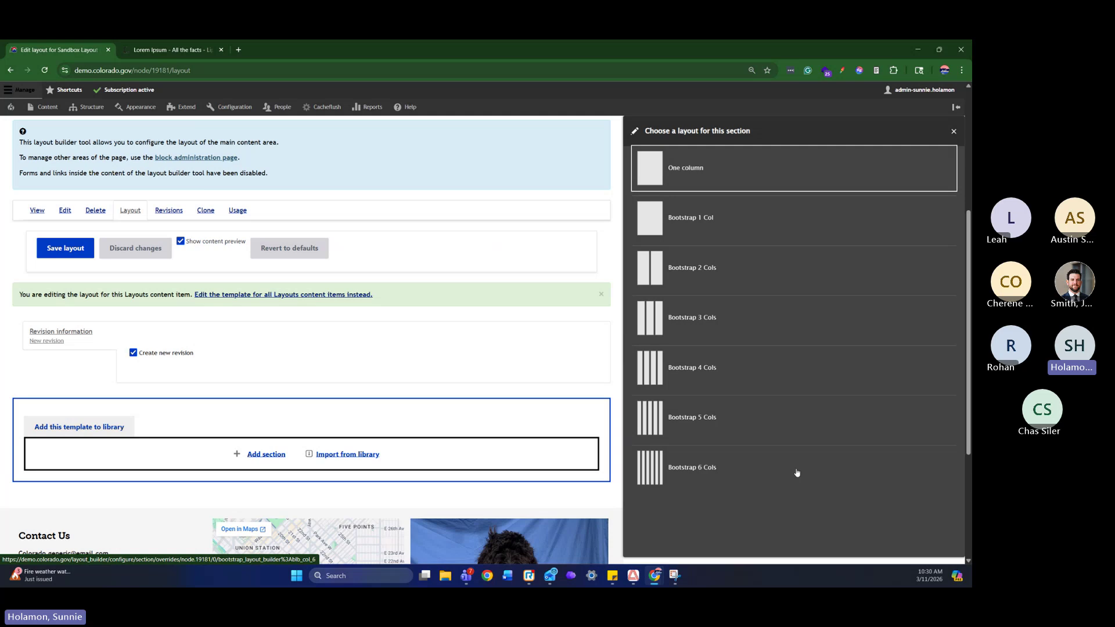
{"action": "left_click", "coordinate": [752, 365]}
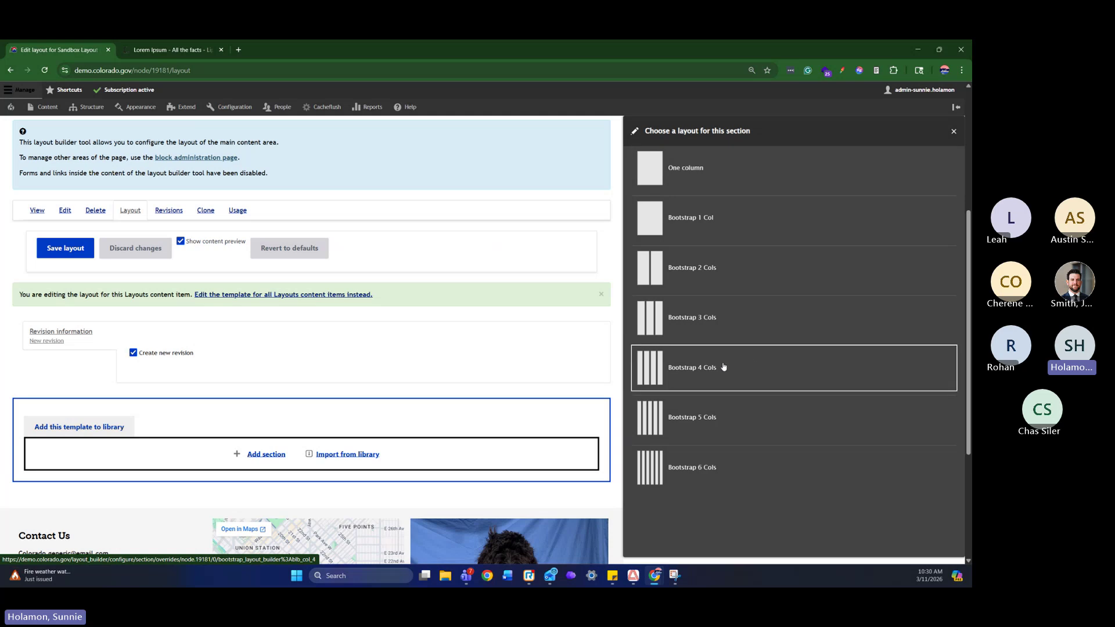
{"action": "left_click", "coordinate": [838, 364]}
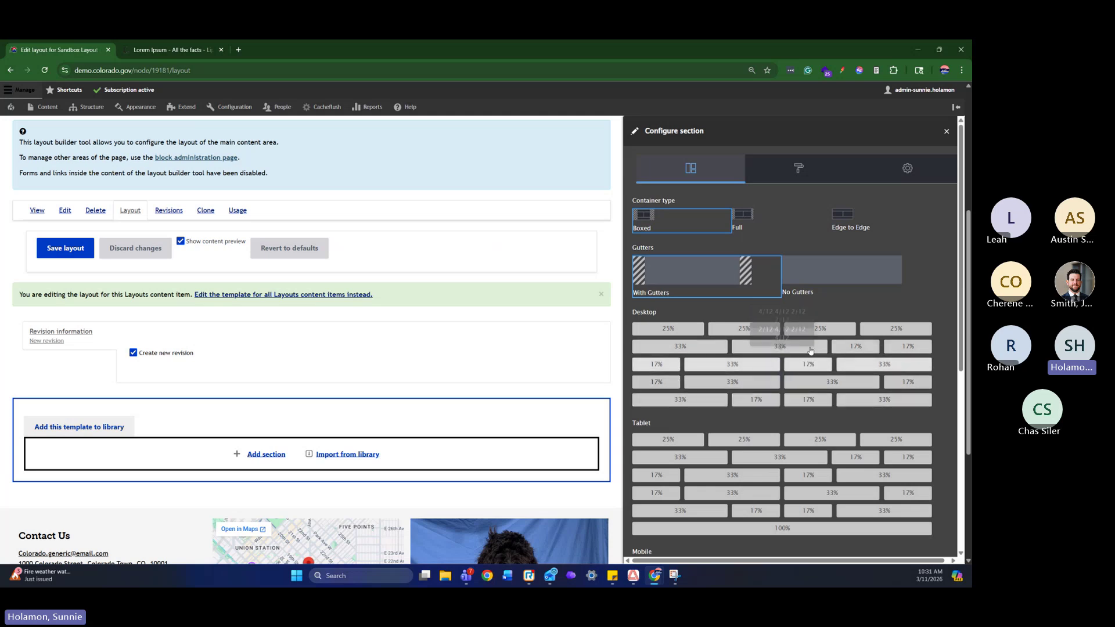
{"action": "scroll", "coordinate": [812, 357], "scroll_direction": "down", "scroll_amount": 1}
{"action": "scroll", "coordinate": [815, 355], "scroll_direction": "down", "scroll_amount": 3}
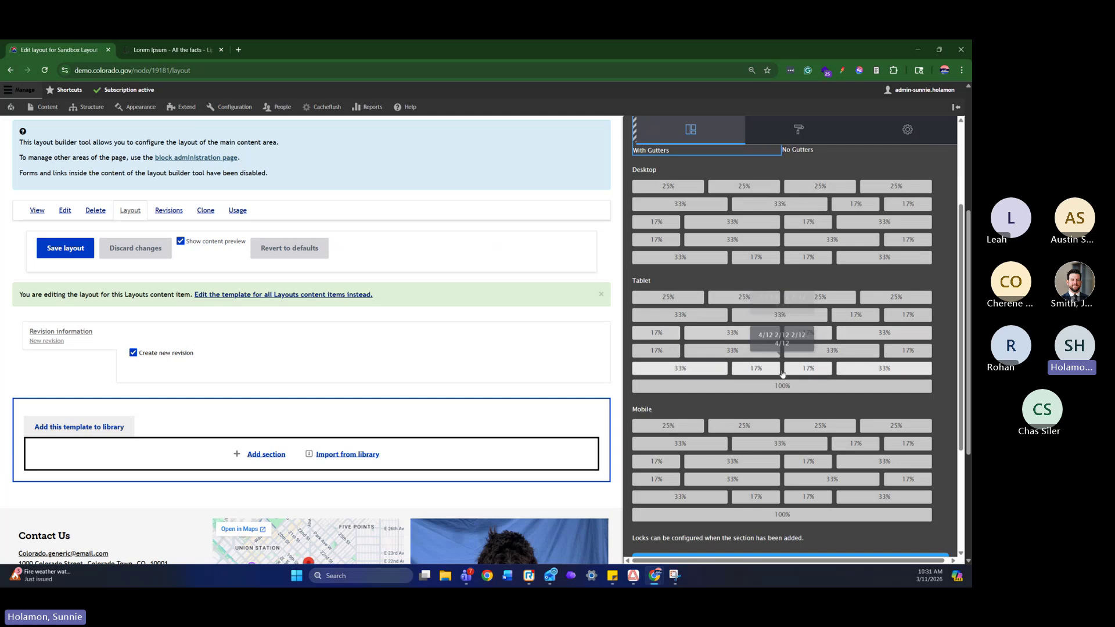
{"action": "scroll", "coordinate": [779, 370], "scroll_direction": "up", "scroll_amount": 1}
{"action": "scroll", "coordinate": [779, 370], "scroll_direction": "up", "scroll_amount": 3}
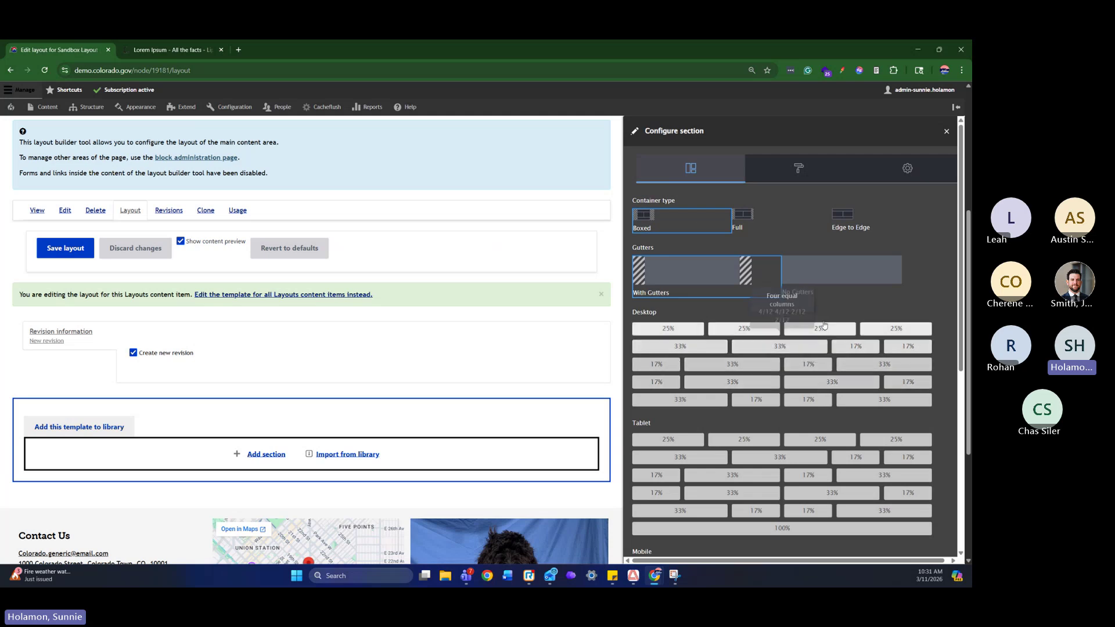
{"action": "left_click", "coordinate": [832, 329]}
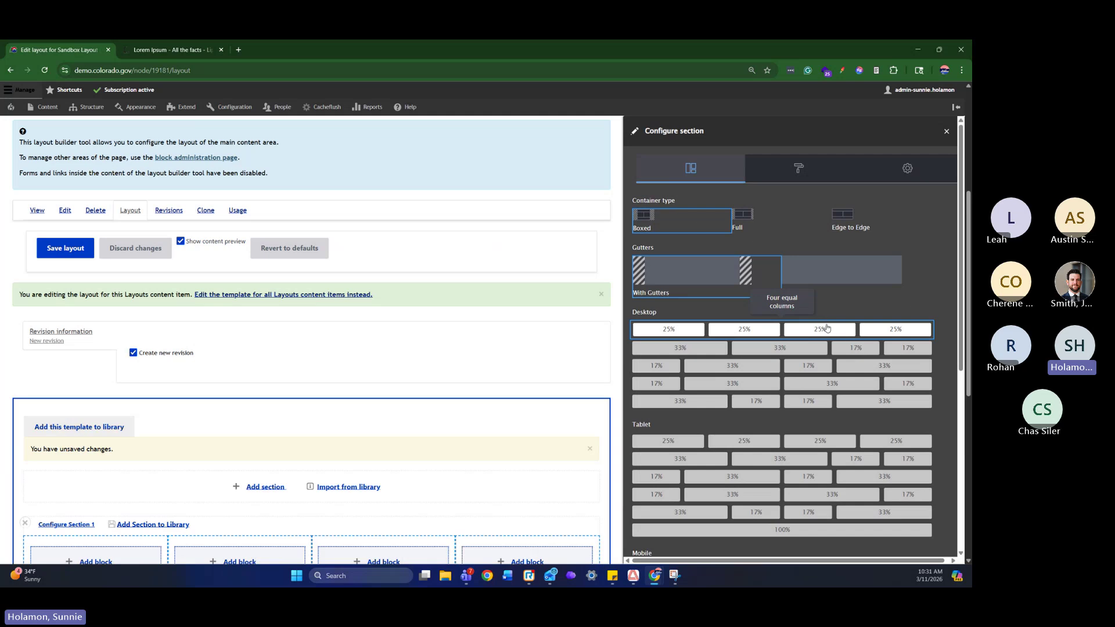
Look over Section 1's style options, then close the section settings panel
{"action": "scroll", "coordinate": [505, 372], "scroll_direction": "down", "scroll_amount": 3}
{"action": "scroll", "coordinate": [505, 373], "scroll_direction": "down", "scroll_amount": 1}
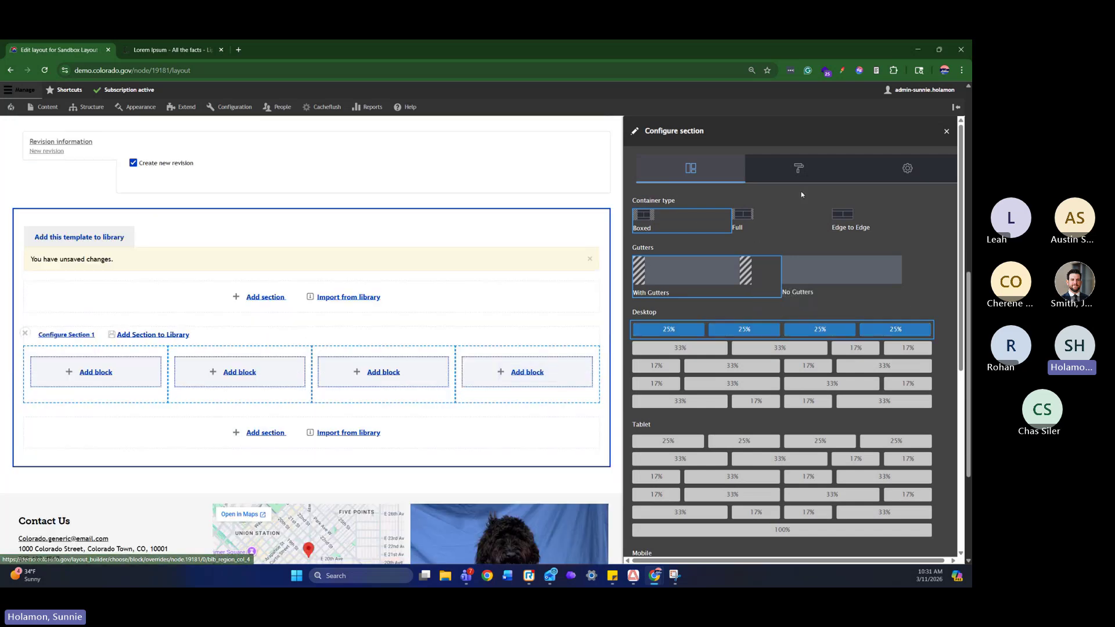
{"action": "left_click", "coordinate": [807, 180]}
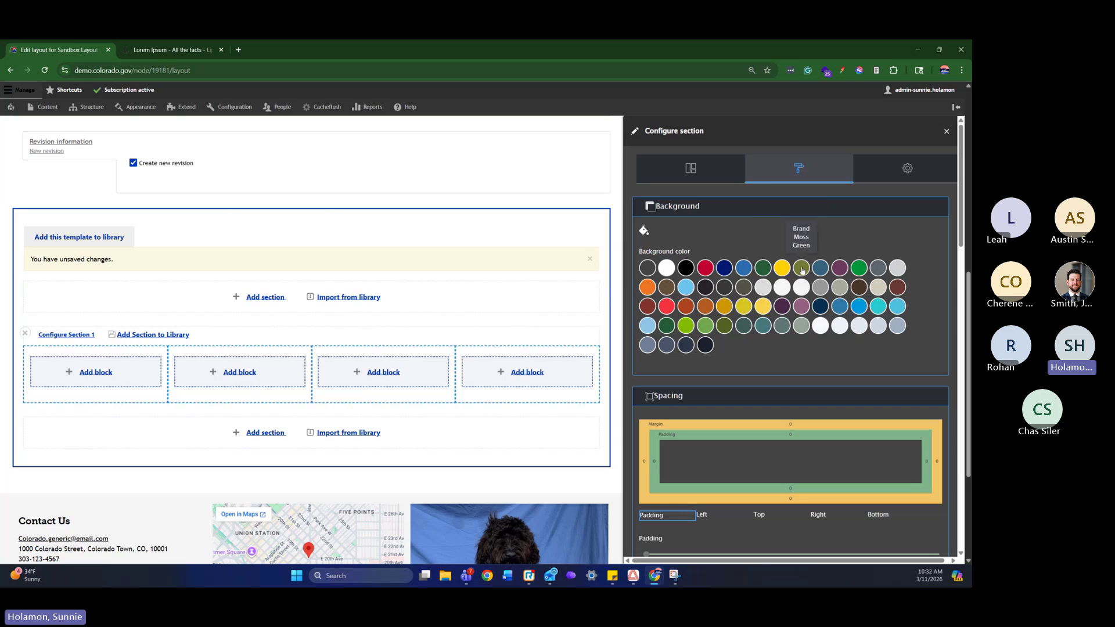
{"action": "scroll", "coordinate": [813, 290], "scroll_direction": "down", "scroll_amount": 10}
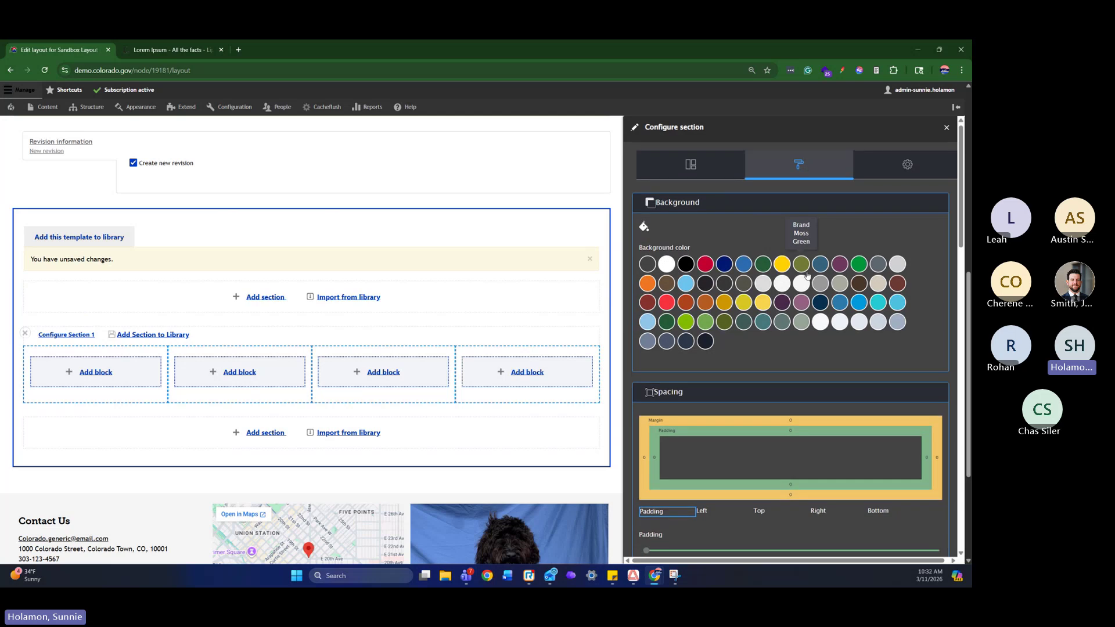
{"action": "scroll", "coordinate": [824, 325], "scroll_direction": "up", "scroll_amount": 3}
{"action": "scroll", "coordinate": [824, 343], "scroll_direction": "down", "scroll_amount": 3}
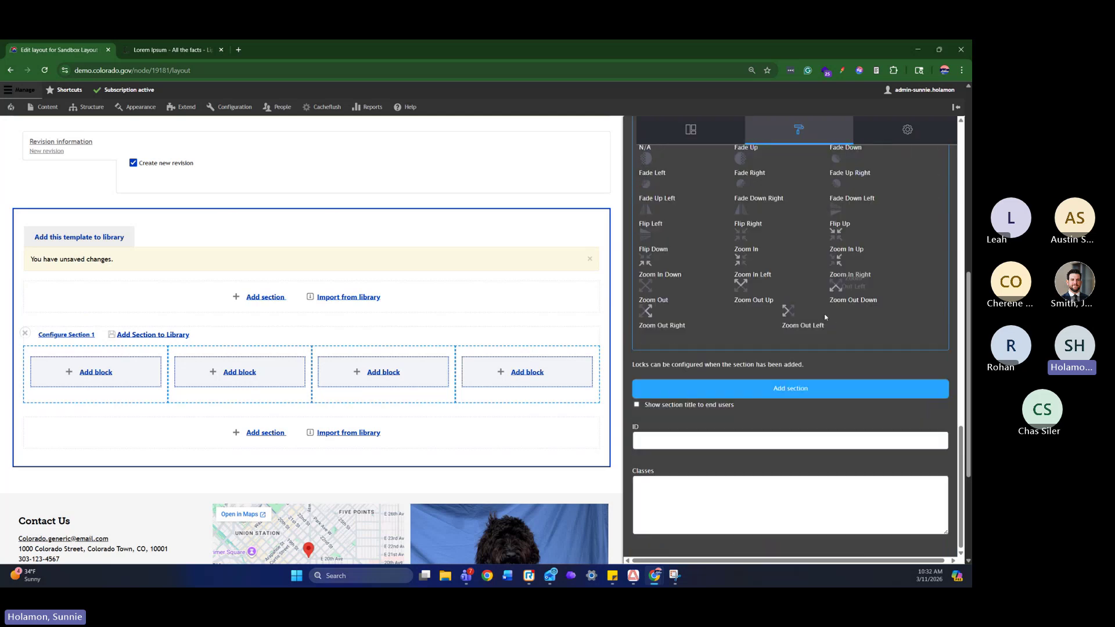
{"action": "scroll", "coordinate": [826, 349], "scroll_direction": "up", "scroll_amount": 10}
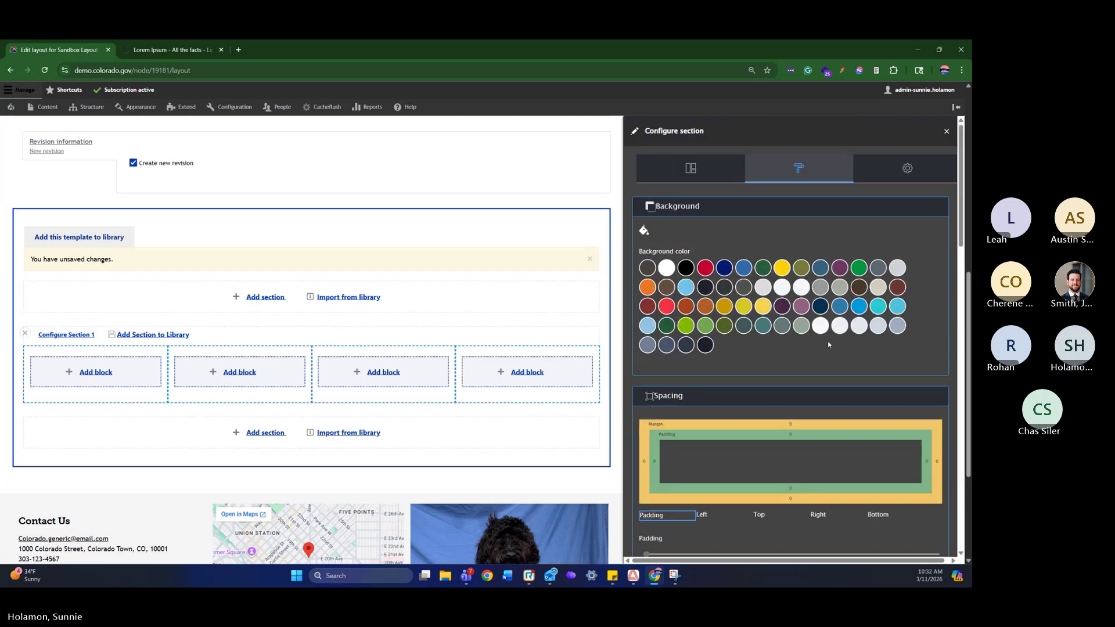
{"action": "left_click", "coordinate": [947, 132]}
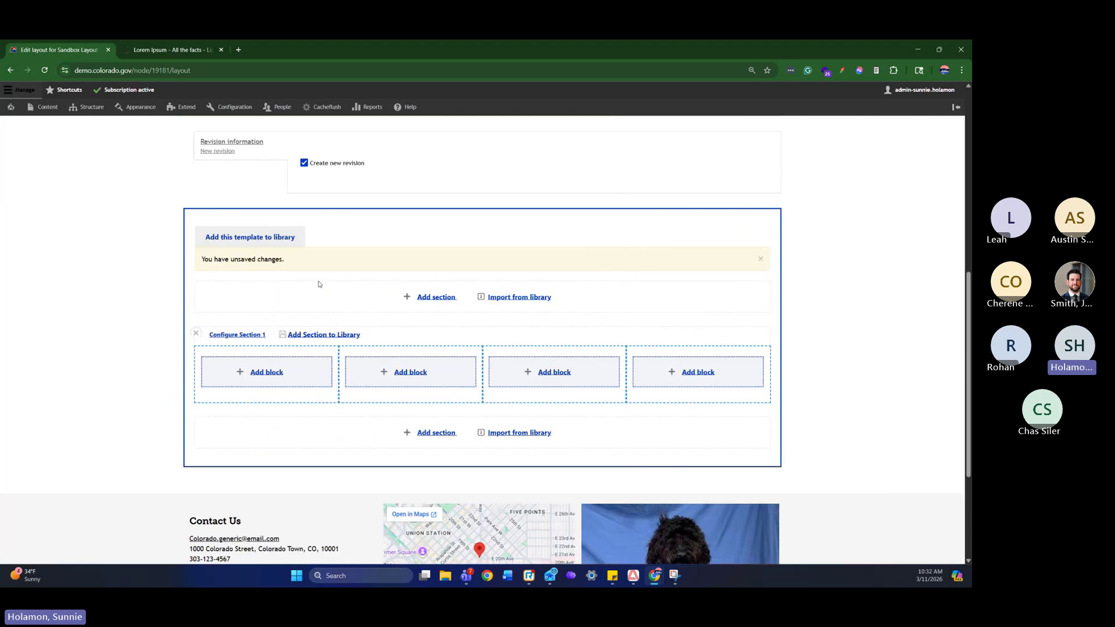
Reopen Section 1's settings and set its Style background to Brand Moss Green
{"action": "left_click", "coordinate": [253, 335]}
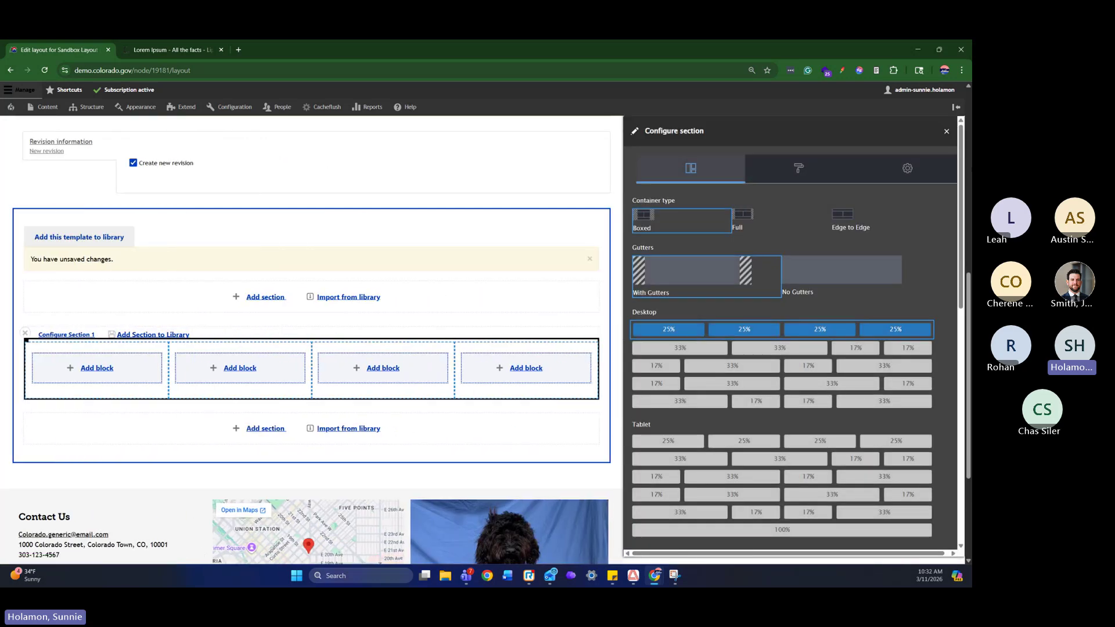
{"action": "left_click", "coordinate": [798, 168]}
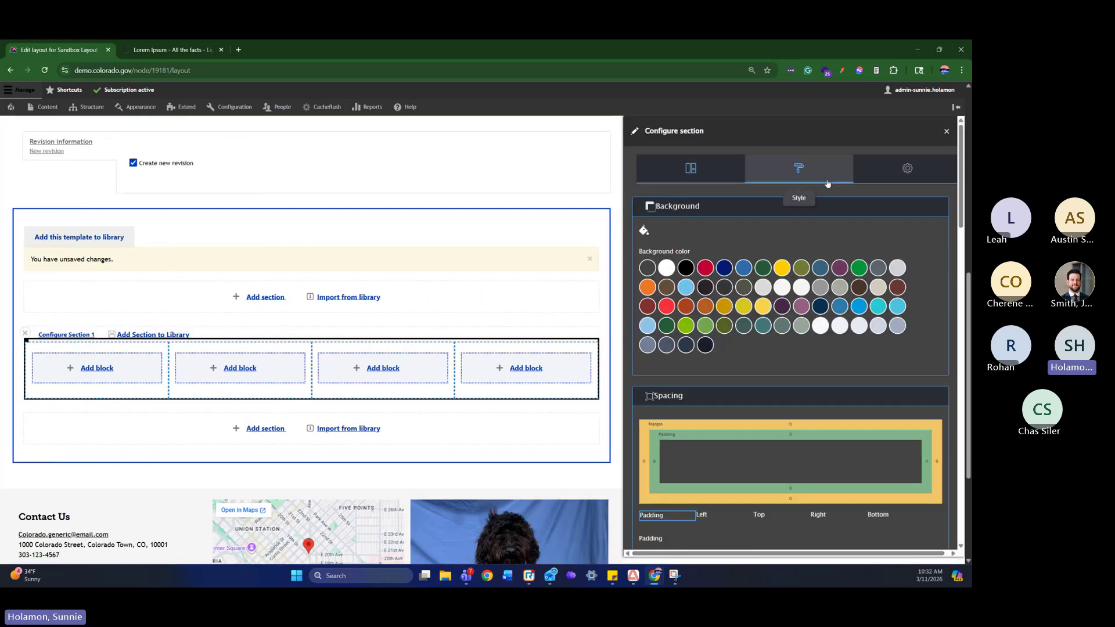
{"action": "left_click", "coordinate": [802, 269]}
{"action": "scroll", "coordinate": [813, 276], "scroll_direction": "down", "scroll_amount": 5}
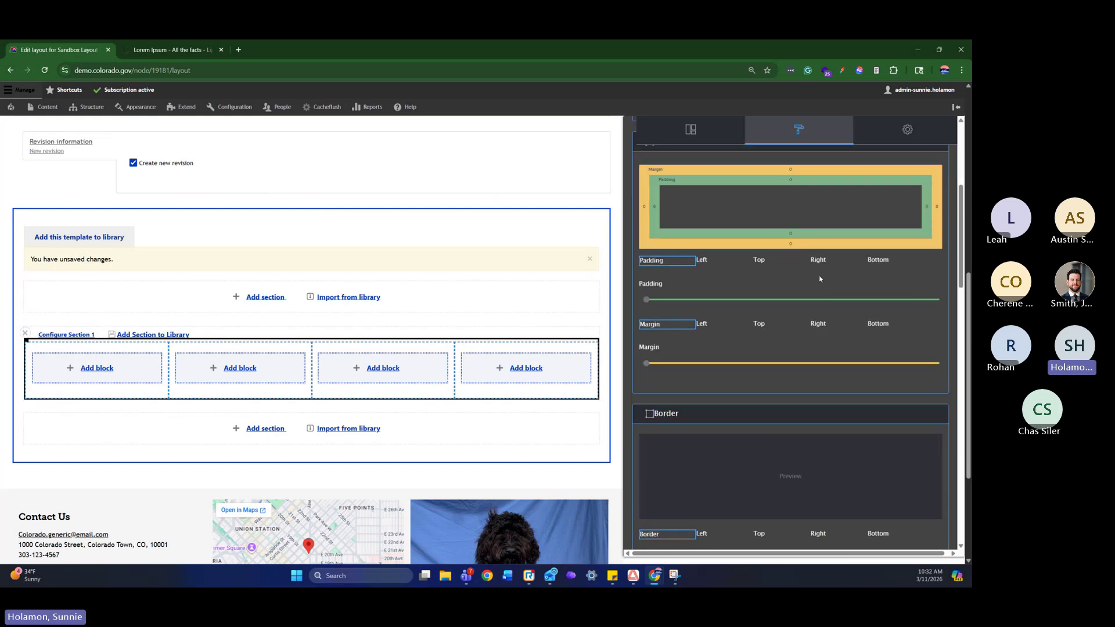
{"action": "scroll", "coordinate": [823, 279], "scroll_direction": "down", "scroll_amount": 5}
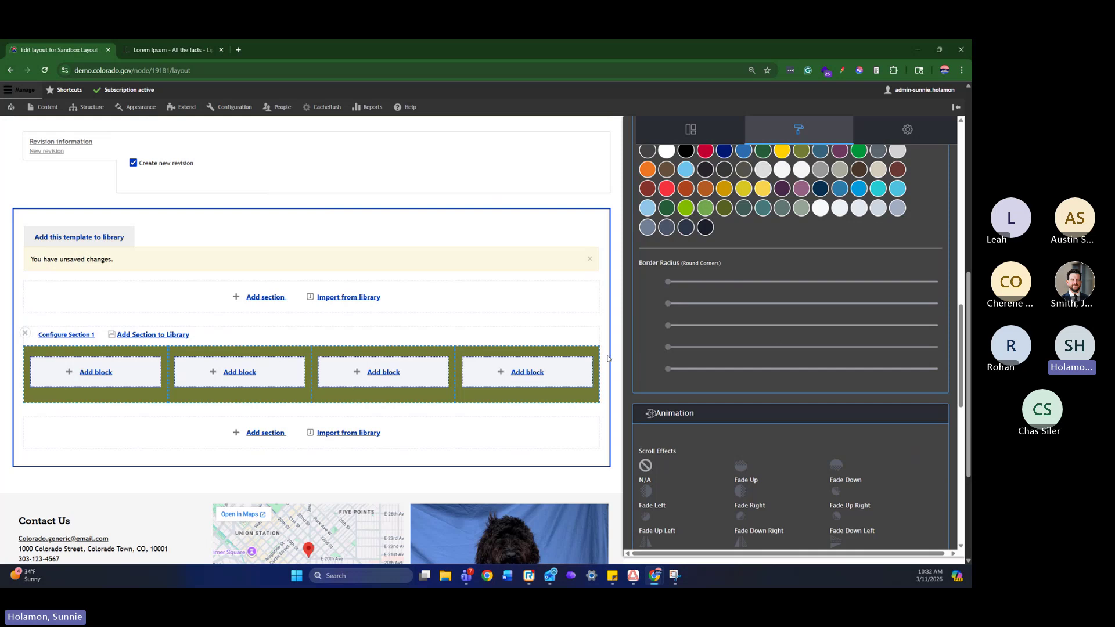
{"action": "scroll", "coordinate": [778, 332], "scroll_direction": "up", "scroll_amount": 5}
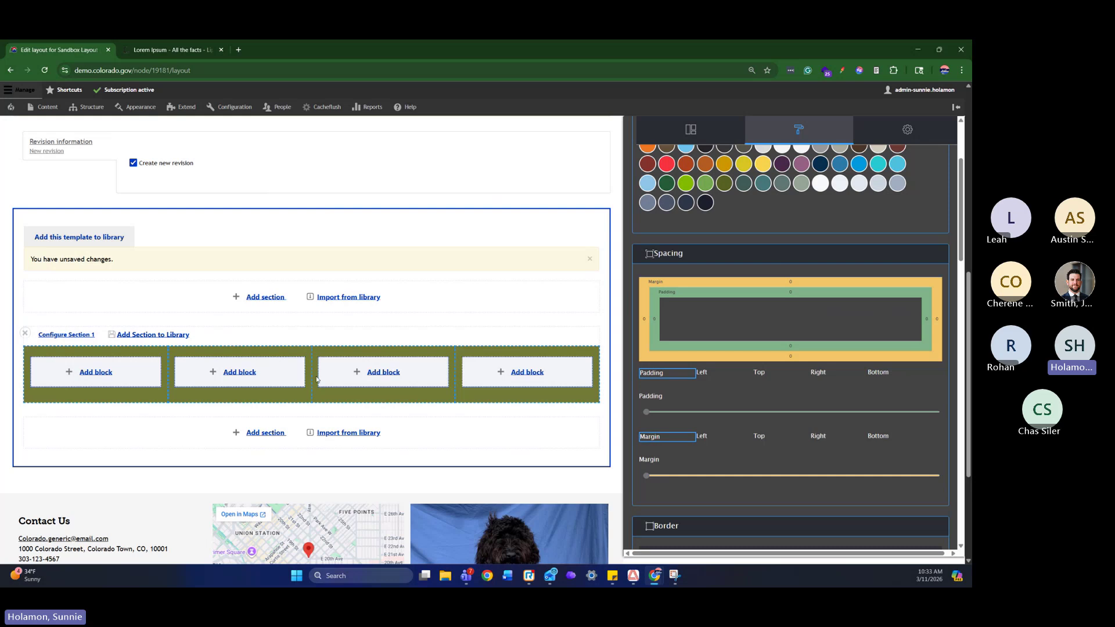
{"action": "scroll", "coordinate": [831, 347], "scroll_direction": "up", "scroll_amount": 1}
{"action": "scroll", "coordinate": [831, 346], "scroll_direction": "down", "scroll_amount": 5}
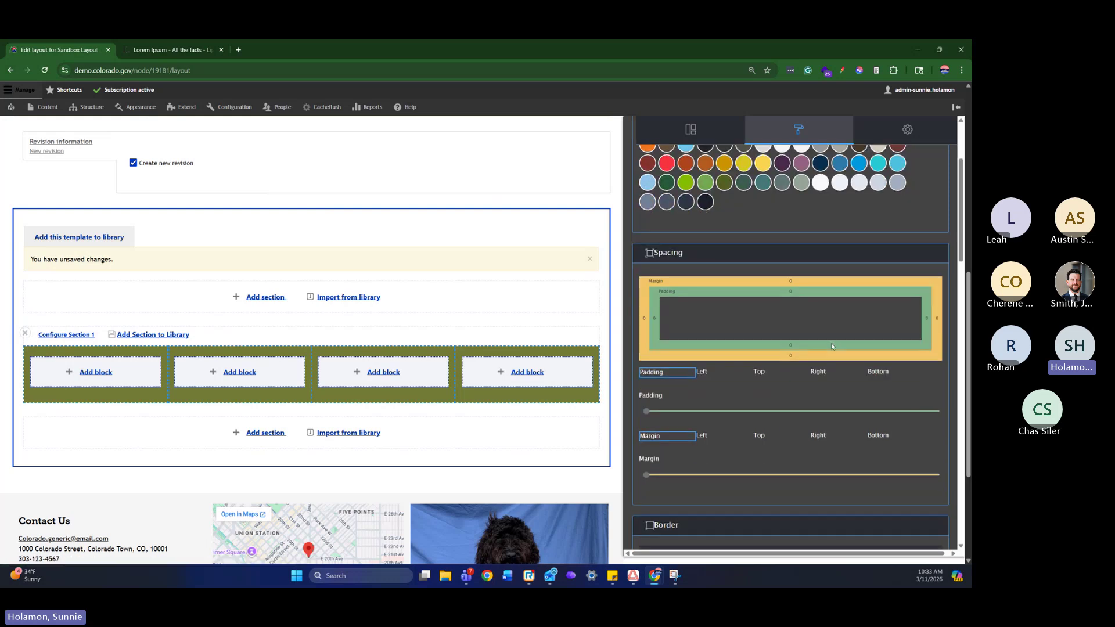
{"action": "scroll", "coordinate": [831, 347], "scroll_direction": "up", "scroll_amount": 1}
{"action": "scroll", "coordinate": [755, 375], "scroll_direction": "down", "scroll_amount": 2}
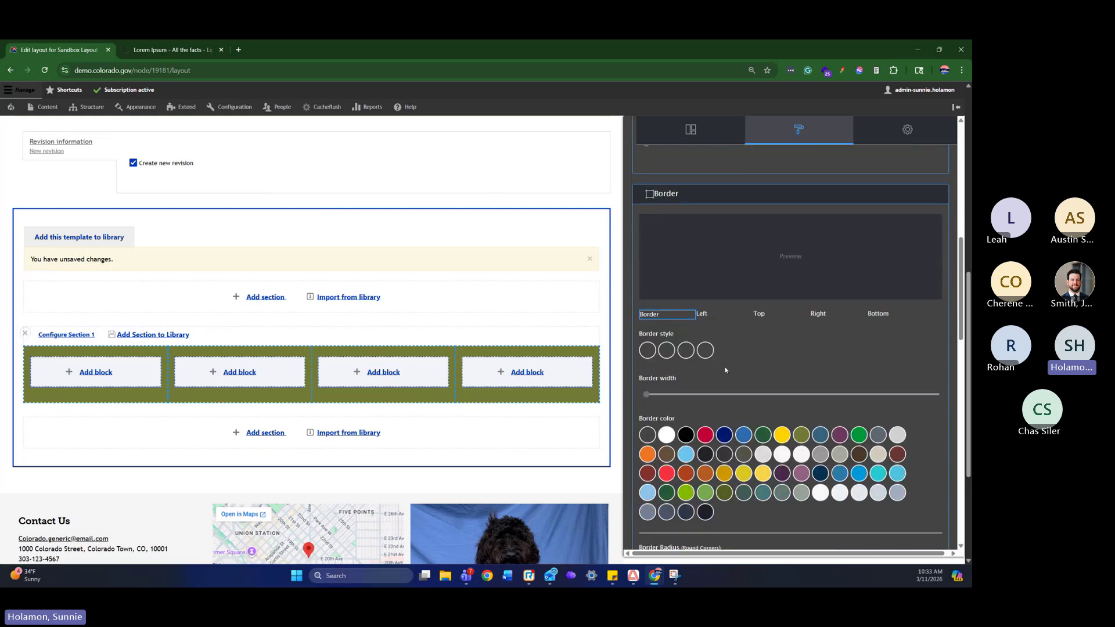
{"action": "scroll", "coordinate": [722, 368], "scroll_direction": "down", "scroll_amount": 2}
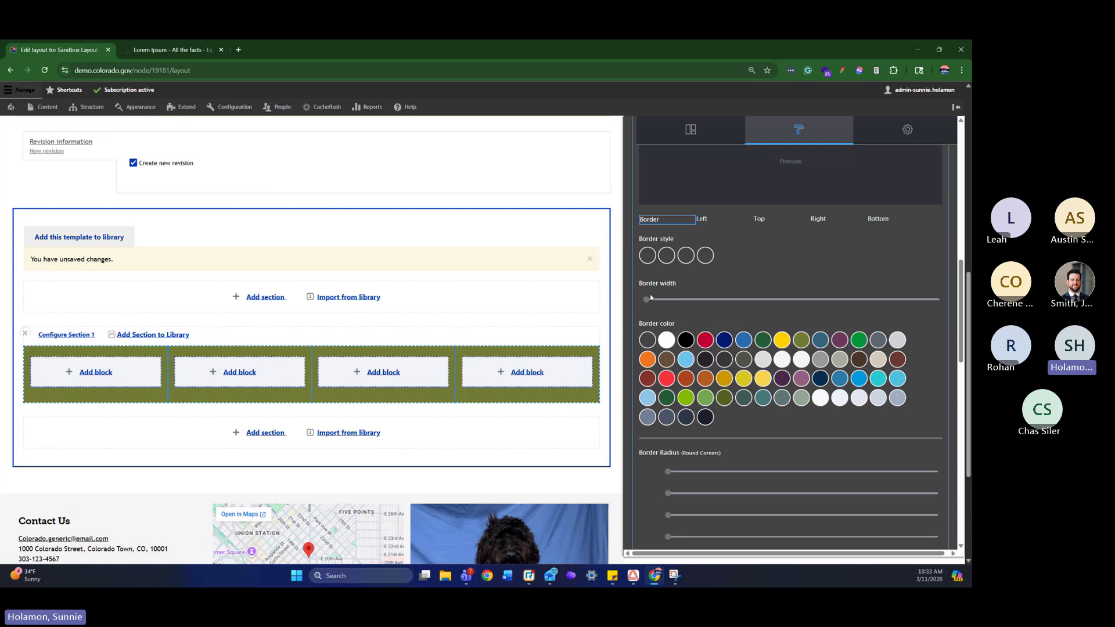
{"action": "scroll", "coordinate": [760, 369], "scroll_direction": "down", "scroll_amount": 4}
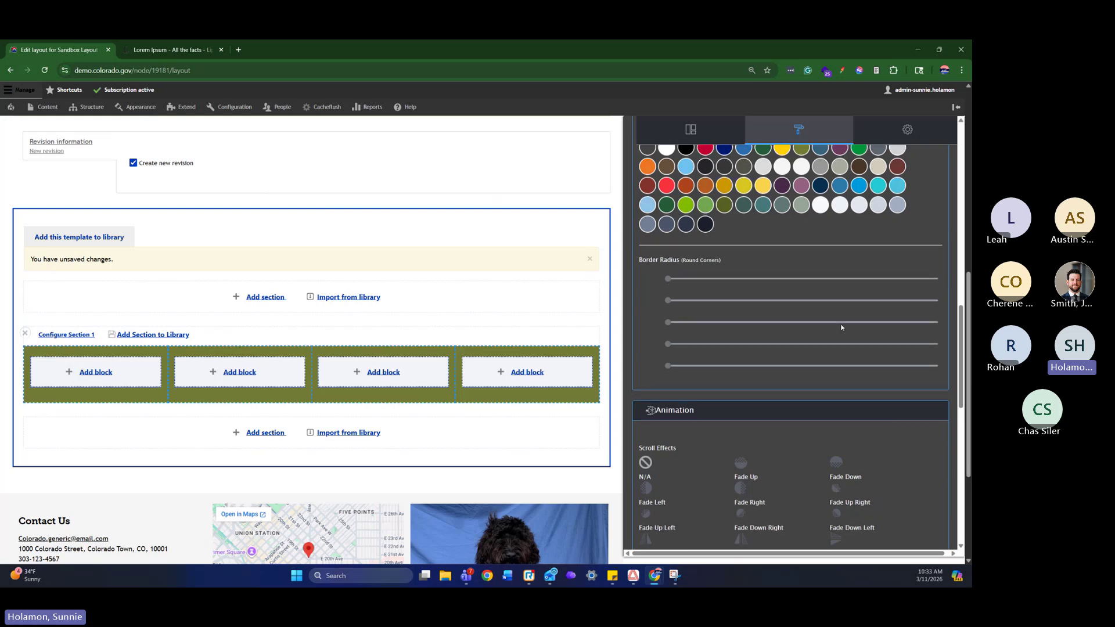
{"action": "scroll", "coordinate": [726, 287], "scroll_direction": "down", "scroll_amount": 3}
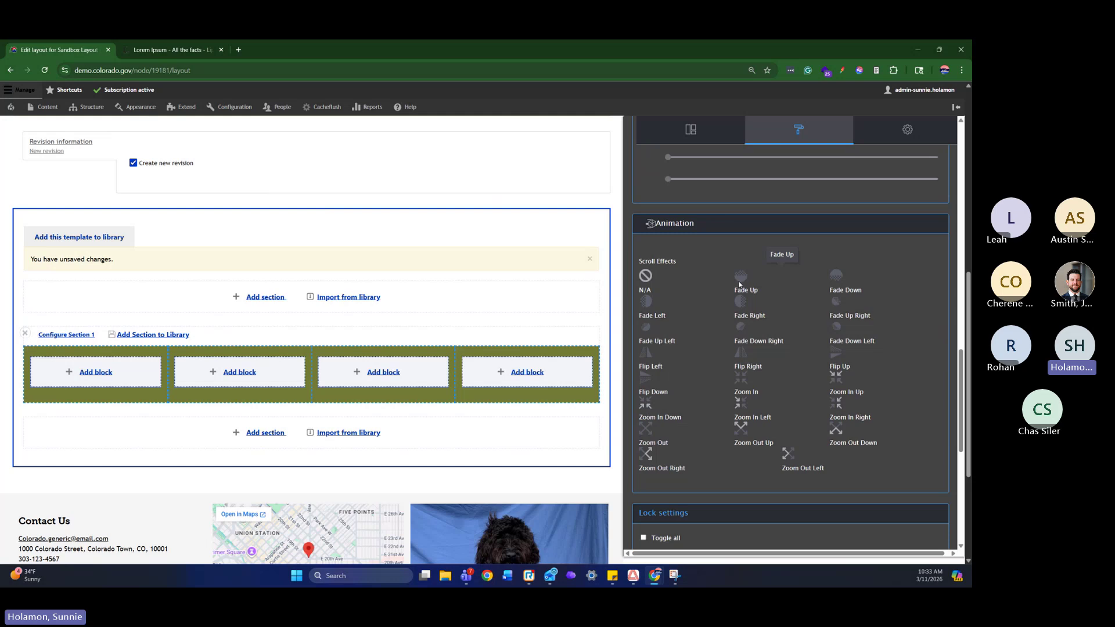
Set the section's animation to Fade Up
{"action": "scroll", "coordinate": [749, 285], "scroll_direction": "down", "scroll_amount": 3}
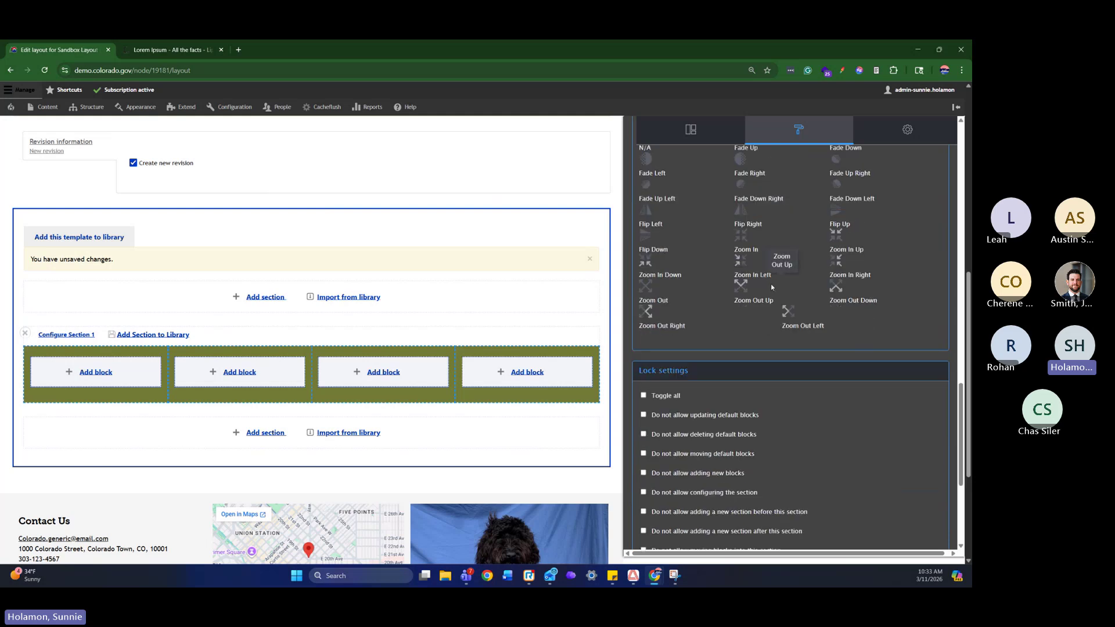
{"action": "scroll", "coordinate": [778, 284], "scroll_direction": "down", "scroll_amount": 2}
{"action": "scroll", "coordinate": [801, 304], "scroll_direction": "up", "scroll_amount": 7}
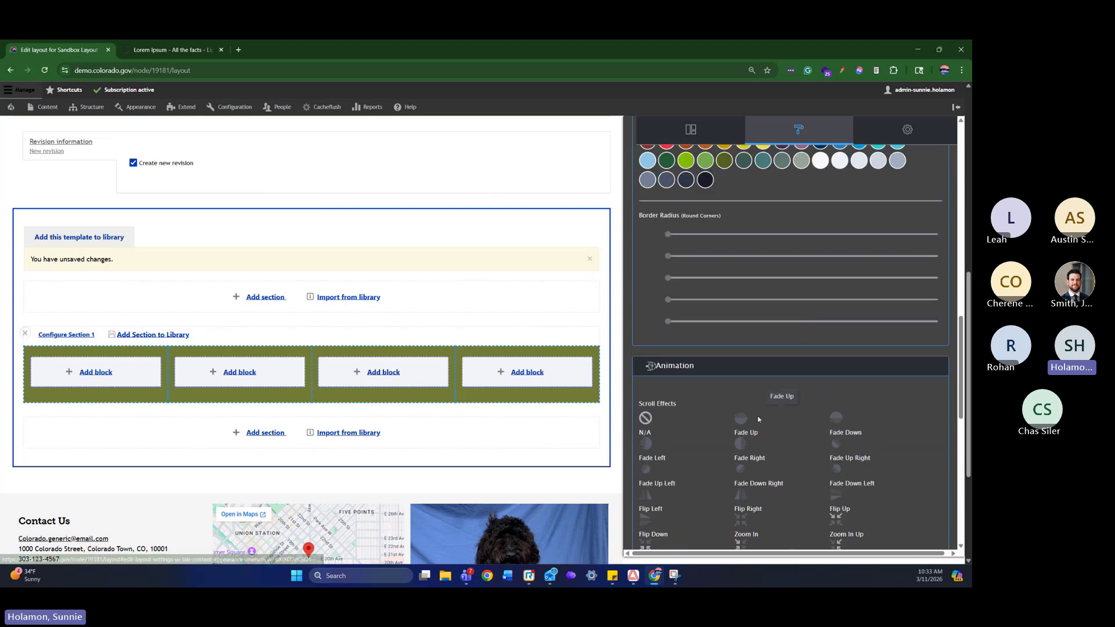
{"action": "left_click", "coordinate": [740, 422]}
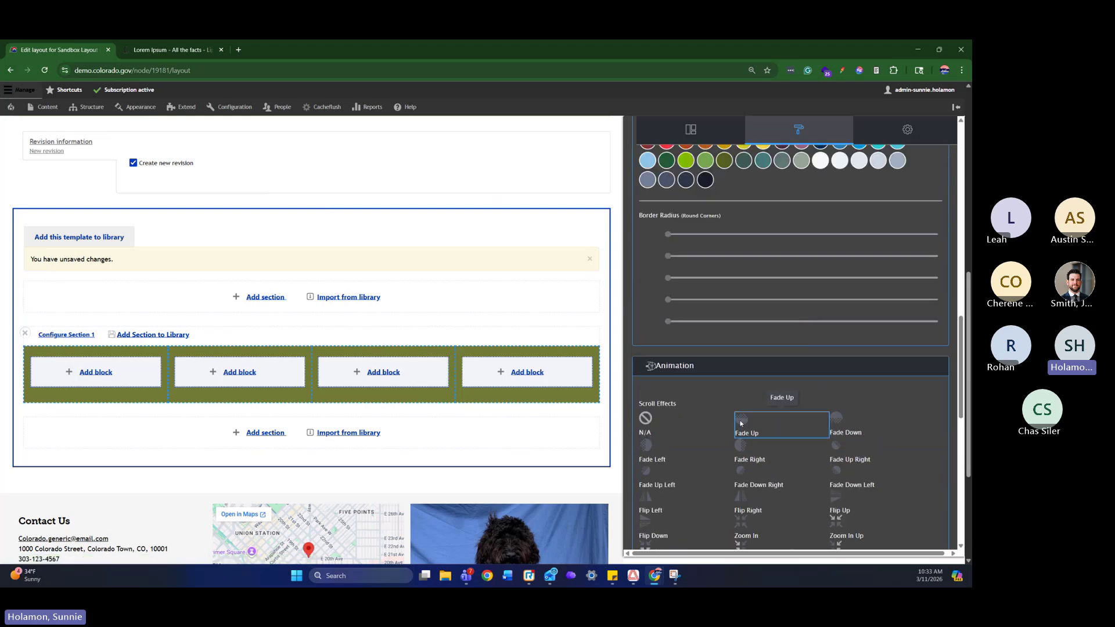
Raise the first two Border Radius sliders to about mid-track
{"action": "scroll", "coordinate": [813, 388], "scroll_direction": "up", "scroll_amount": 3}
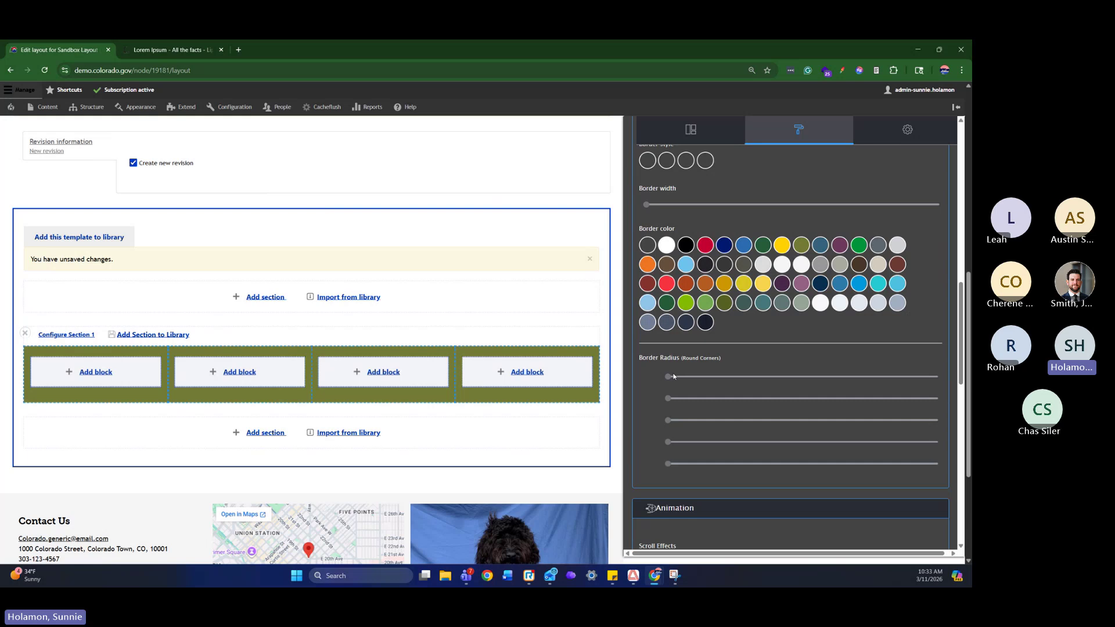
{"action": "scroll", "coordinate": [674, 377], "scroll_direction": "up", "scroll_amount": 3}
{"action": "scroll", "coordinate": [673, 376], "scroll_direction": "down", "scroll_amount": 3}
{"action": "left_click_drag", "start_coordinate": [672, 377], "coordinate": [802, 378]}
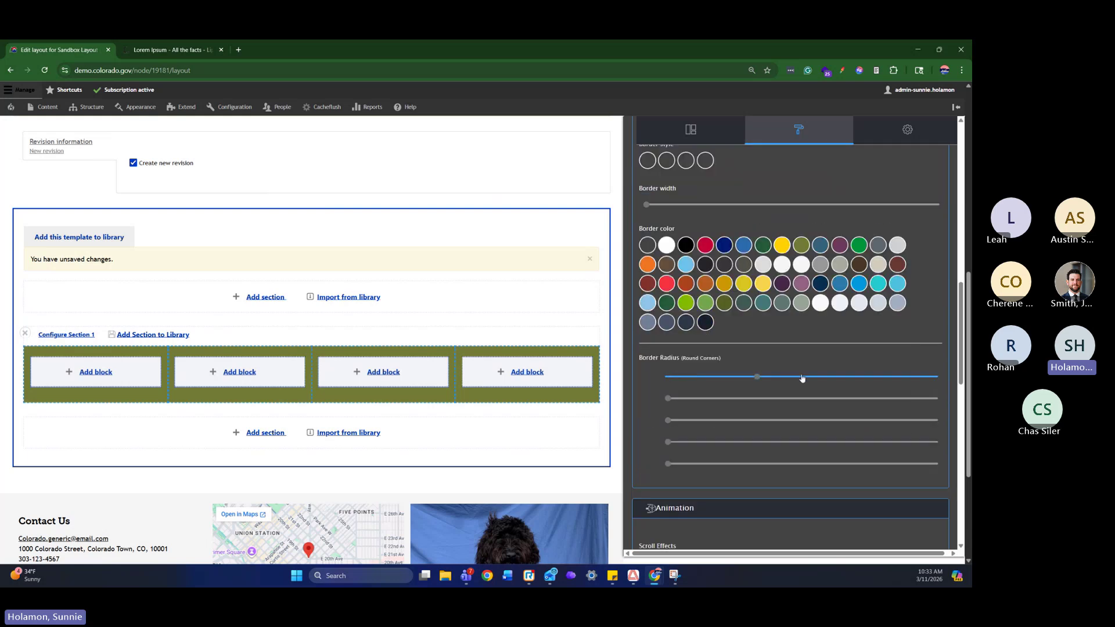
{"action": "left_click_drag", "start_coordinate": [668, 398], "coordinate": [758, 399]}
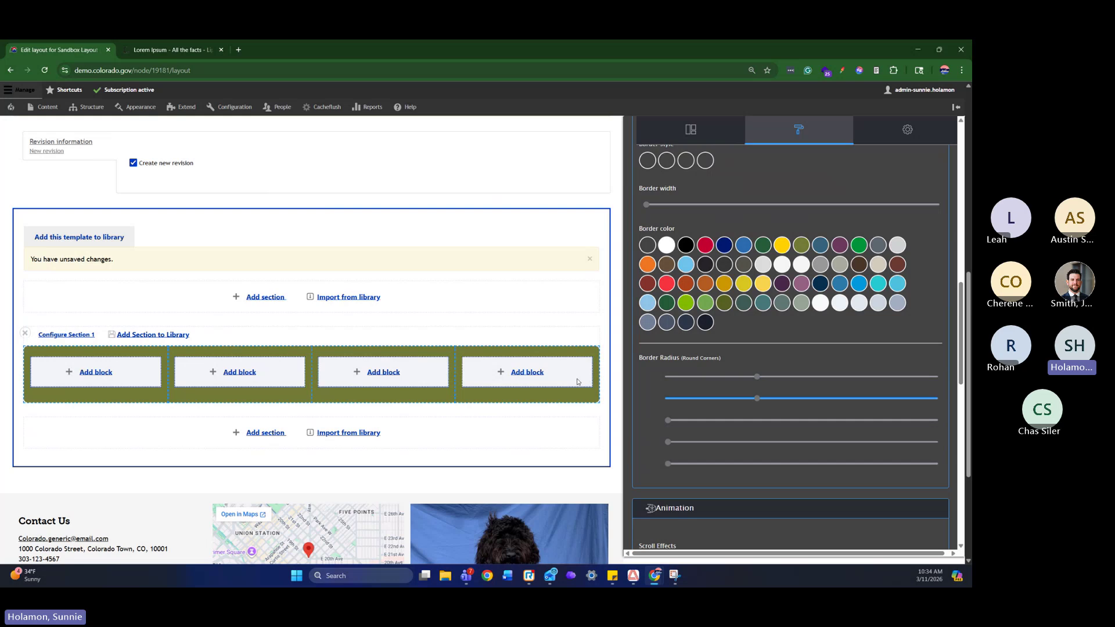
{"action": "scroll", "coordinate": [840, 426], "scroll_direction": "up", "scroll_amount": 5}
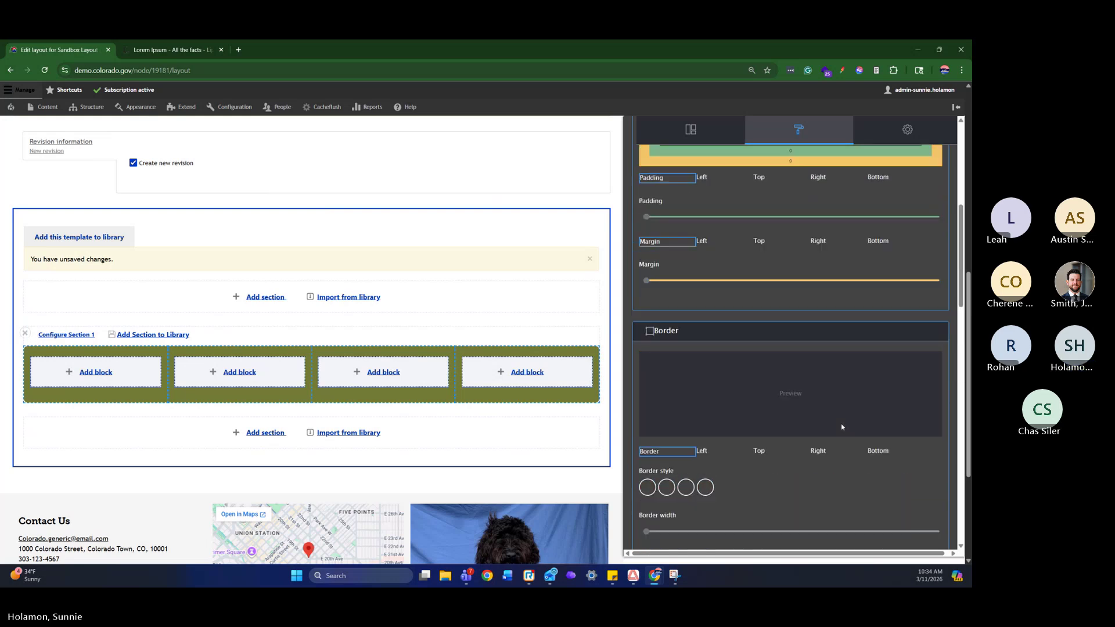
{"action": "scroll", "coordinate": [841, 425], "scroll_direction": "up", "scroll_amount": 5}
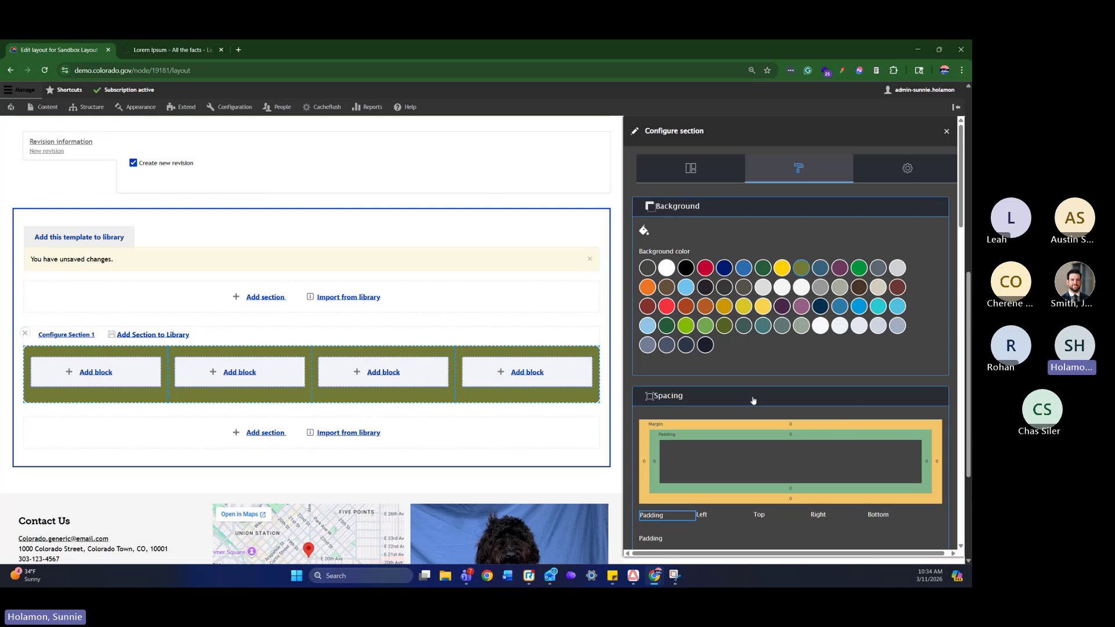
Return to the section's Layout options and bring up Choose a block for the first column
{"action": "left_click", "coordinate": [723, 174]}
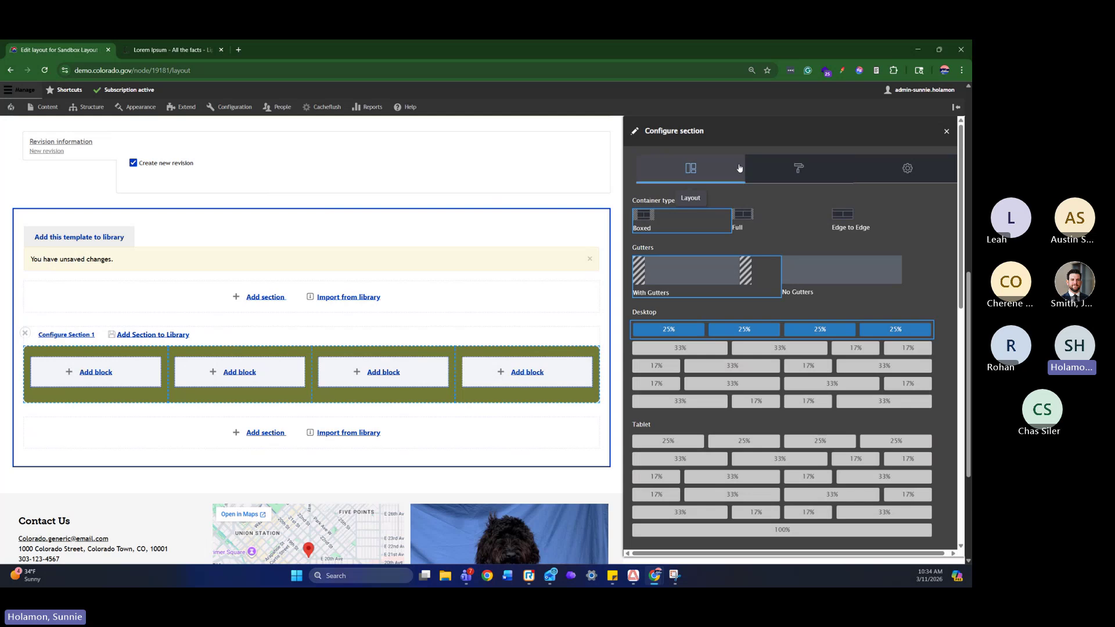
{"action": "left_click", "coordinate": [106, 373]}
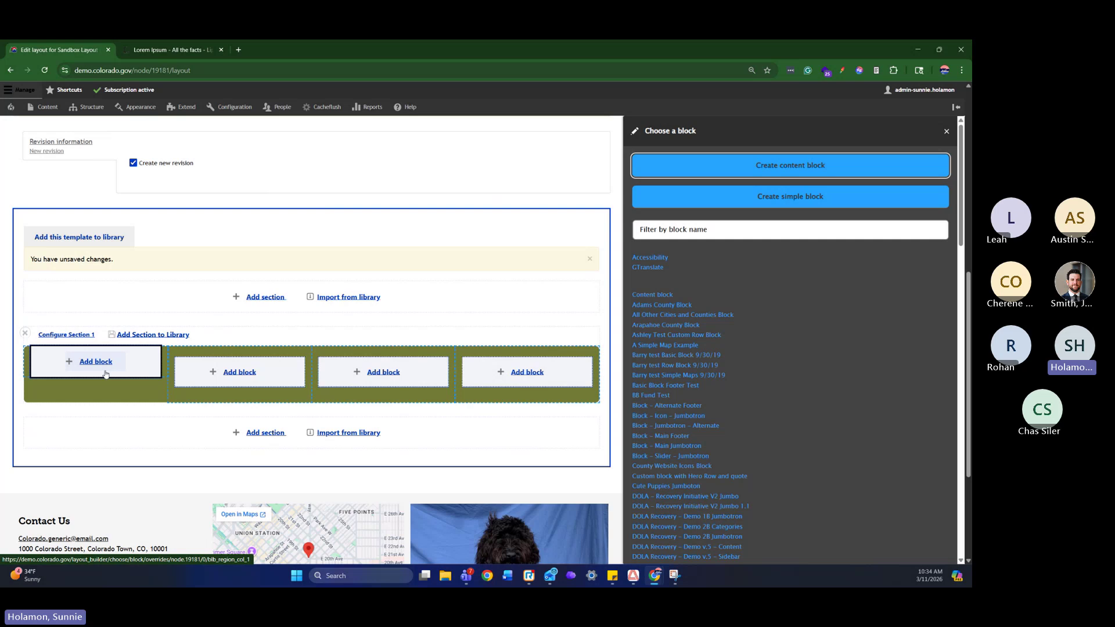
Create a new simple block and paste the Lorem ipsum paragraph into its content
{"action": "scroll", "coordinate": [105, 371], "scroll_direction": "up", "scroll_amount": 2}
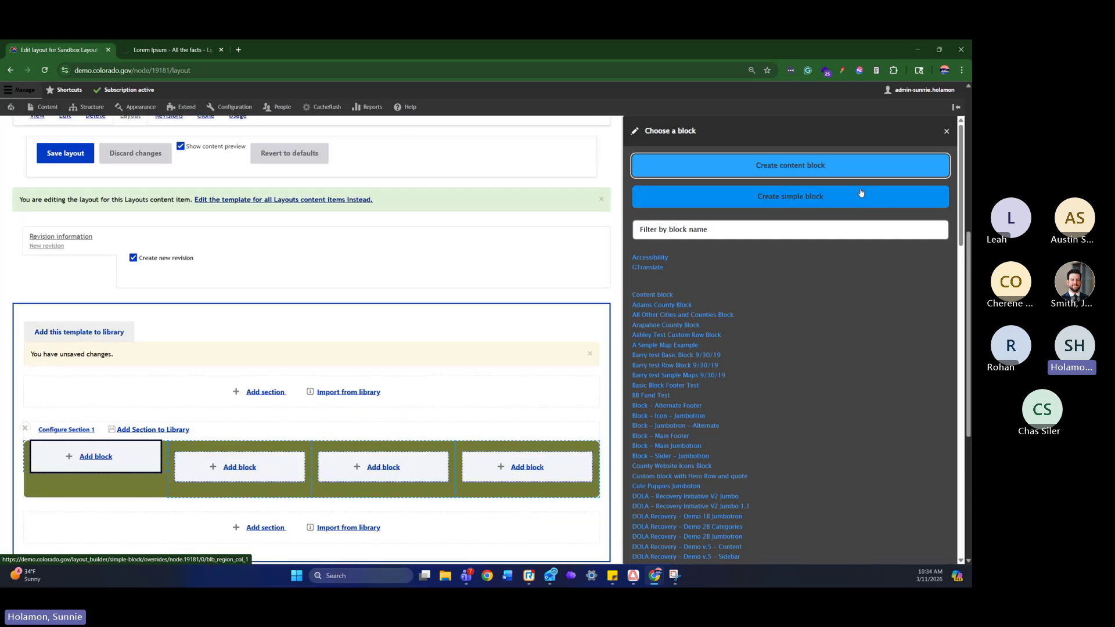
{"action": "left_click", "coordinate": [835, 199]}
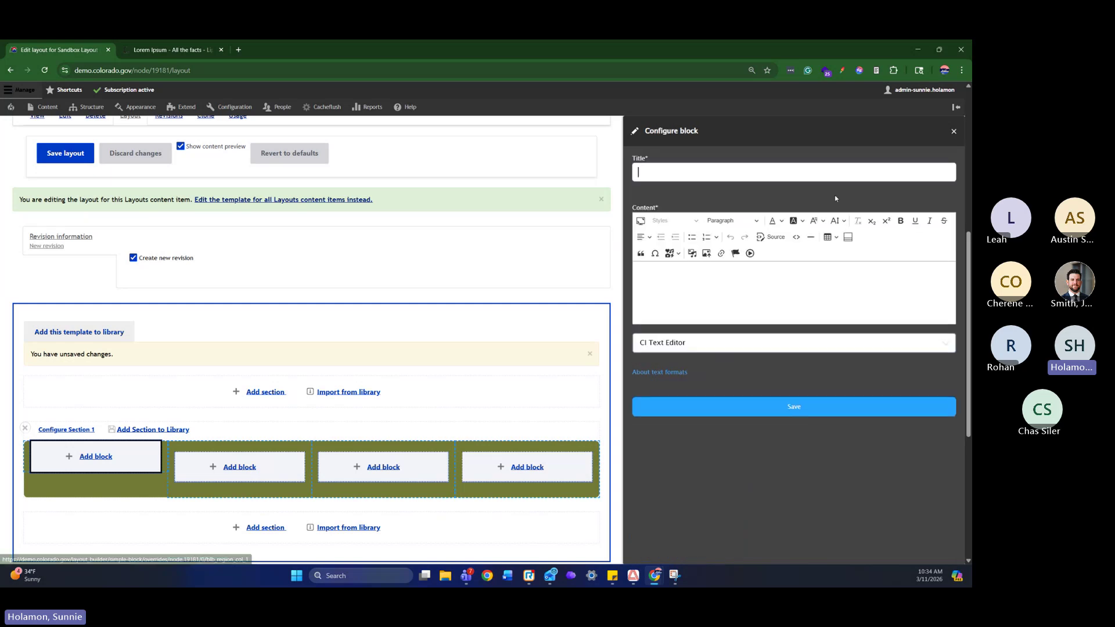
{"action": "left_click", "coordinate": [790, 290]}
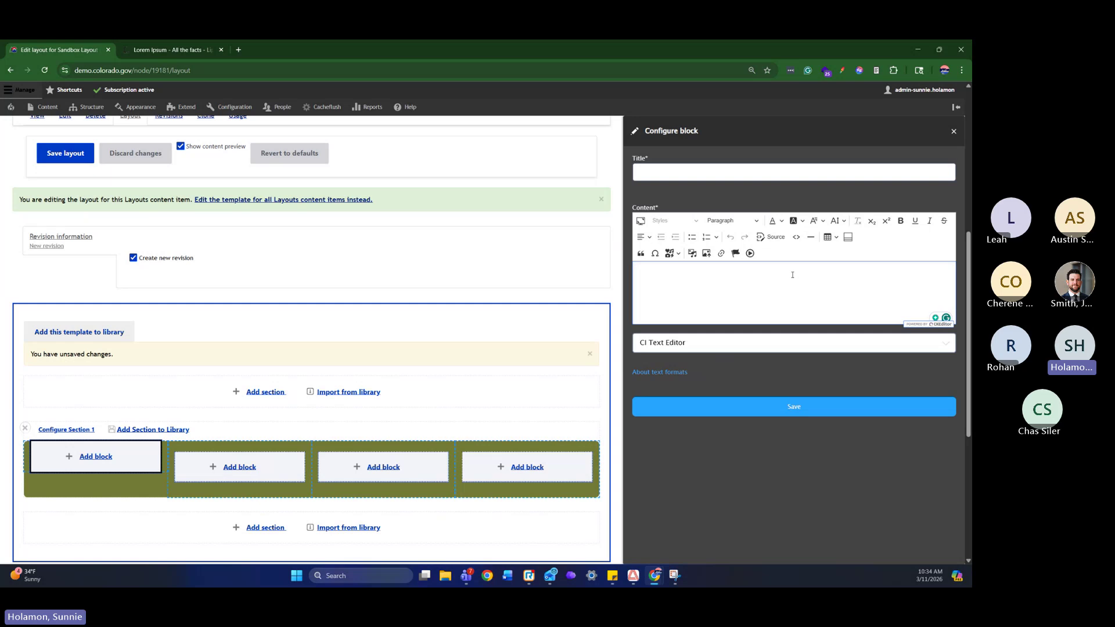
{"action": "type", "text": "Lorem ipsum dolor sit amet, consectetur adipiscing elit, sed do eiusmod tempor incididunt ut labore et dolore magna aliqua. Ut enim ad minim veniam, quis nostrud exercitation ullamco laboris nisi ut aliquip ex ea commodo consequat. Duis aute irure dolor in reprehenderit in voluptate velit esse cillum dolore eu fugiat nulla pariatur. Excepteur sint occaecat cupidatat non proident, sunt in culpa qui officia deserunt mollit anim id est laborum."}
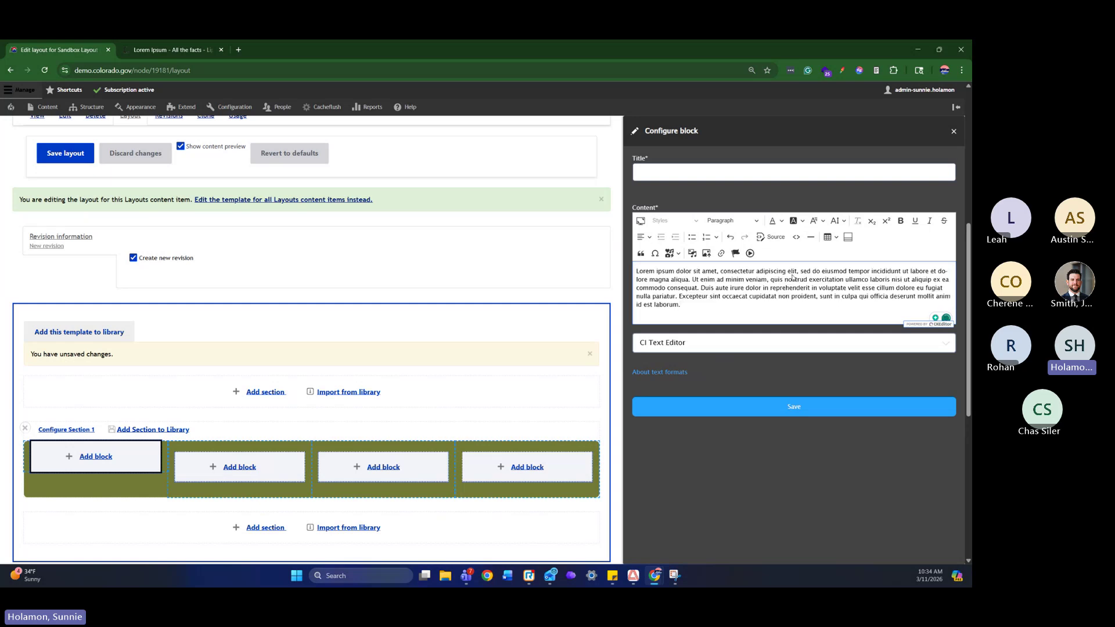
Delete the text from 'Duis aute irure' onward and dismiss the Grammarly popup
{"action": "left_click_drag", "start_coordinate": [803, 317], "coordinate": [701, 288]}
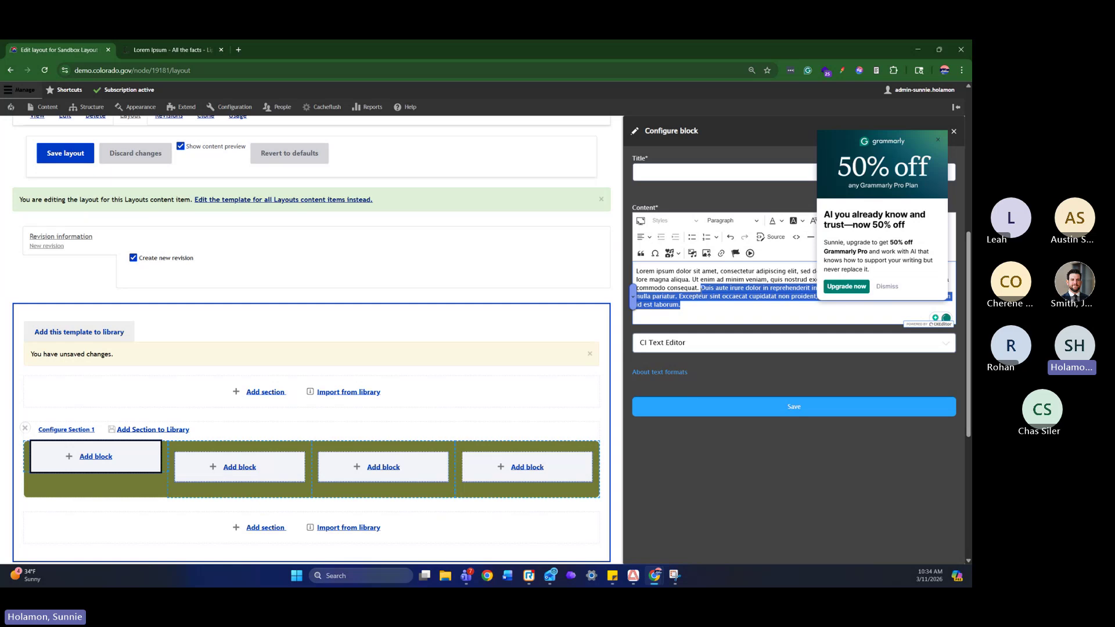
{"action": "key", "text": "BackSpace"}
{"action": "scroll", "coordinate": [834, 262], "scroll_direction": "up", "scroll_amount": 1}
{"action": "scroll", "coordinate": [834, 263], "scroll_direction": "down", "scroll_amount": 4}
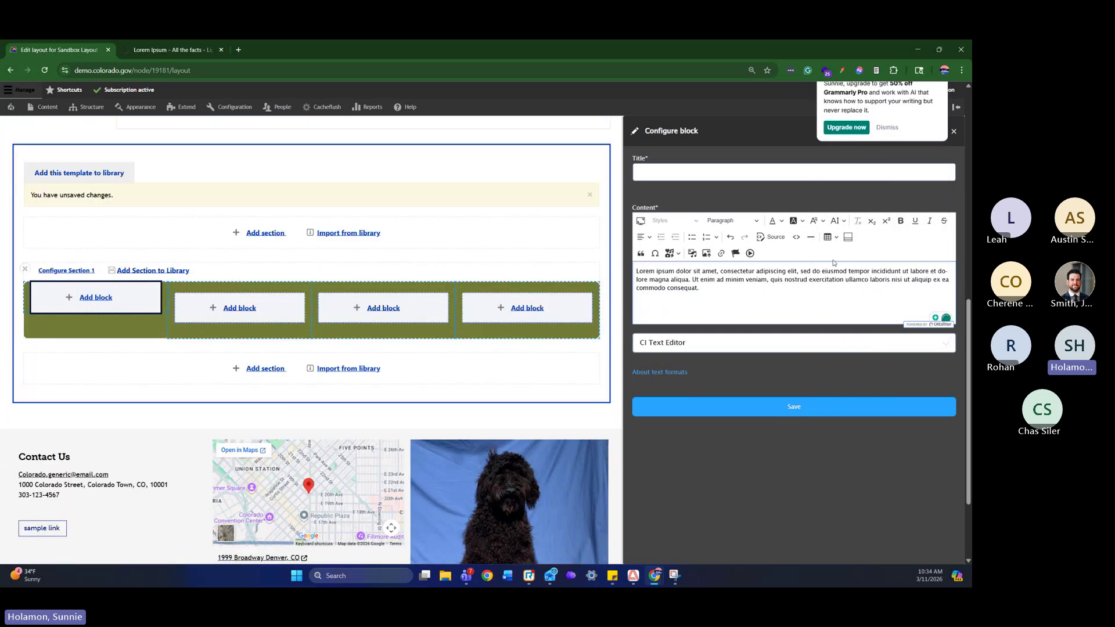
{"action": "scroll", "coordinate": [833, 262], "scroll_direction": "up", "scroll_amount": 3}
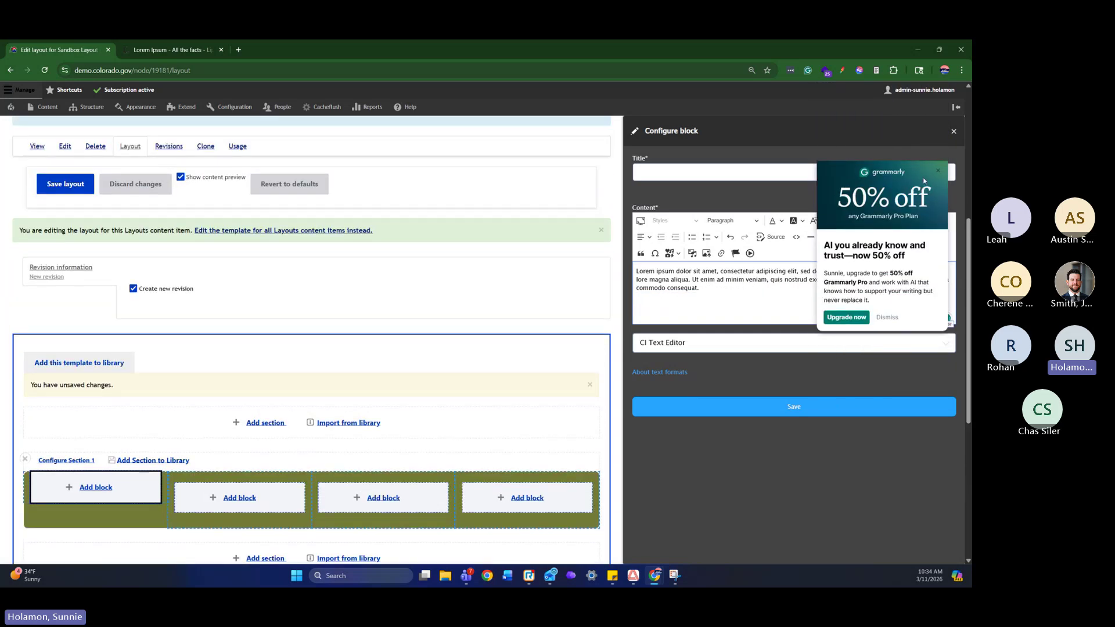
{"action": "left_click", "coordinate": [937, 170]}
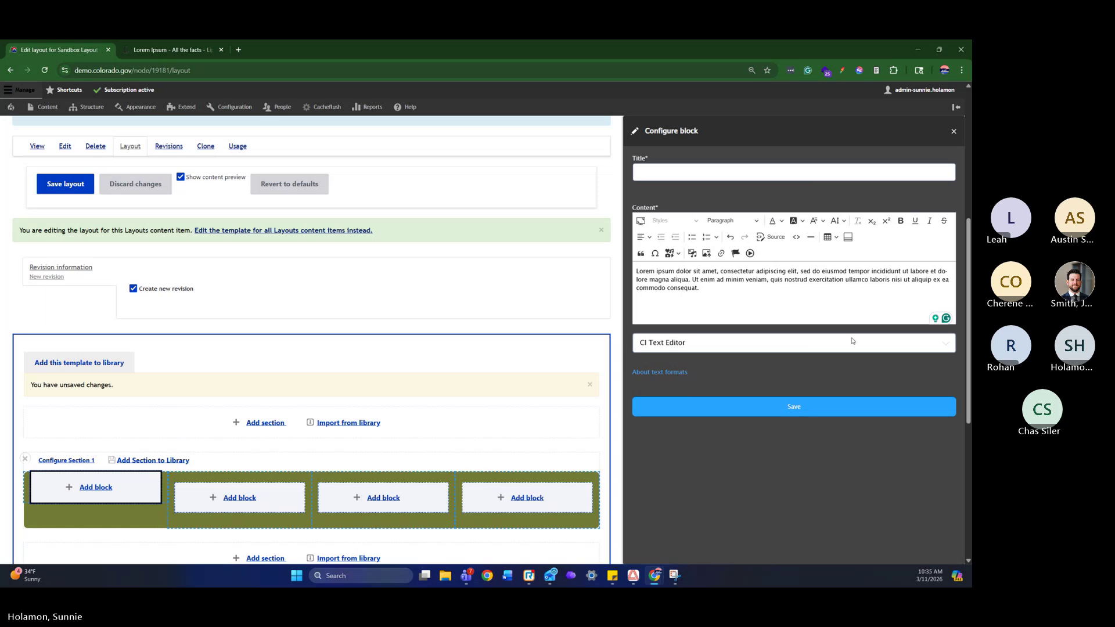
{"action": "scroll", "coordinate": [854, 353], "scroll_direction": "down", "scroll_amount": 1}
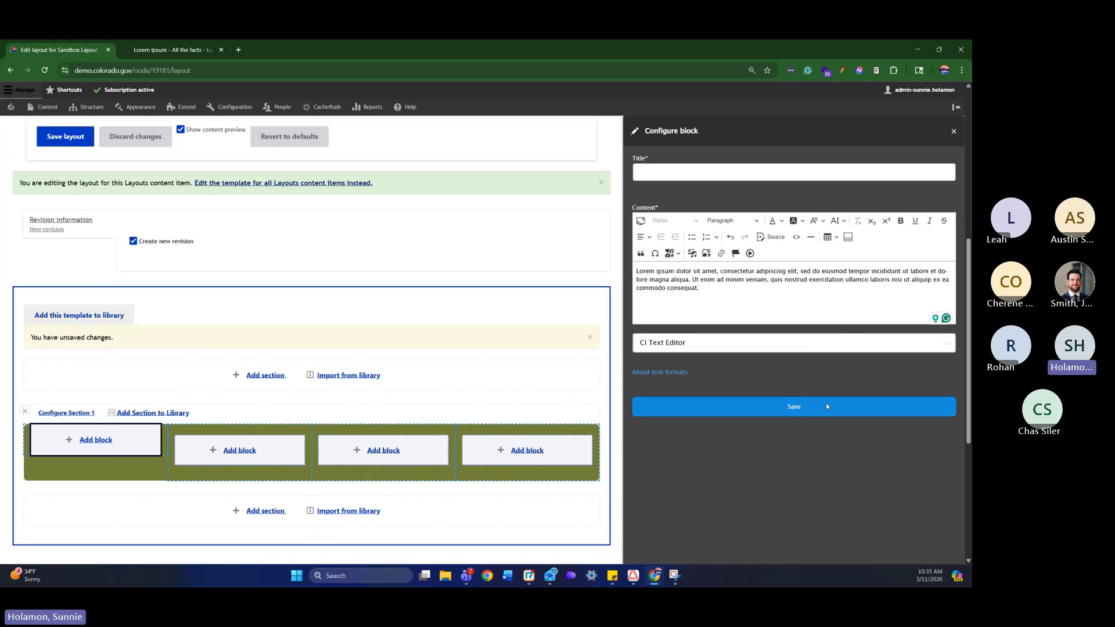
Title the block 'Hello World!' and save it into the first column
{"action": "left_click", "coordinate": [827, 405]}
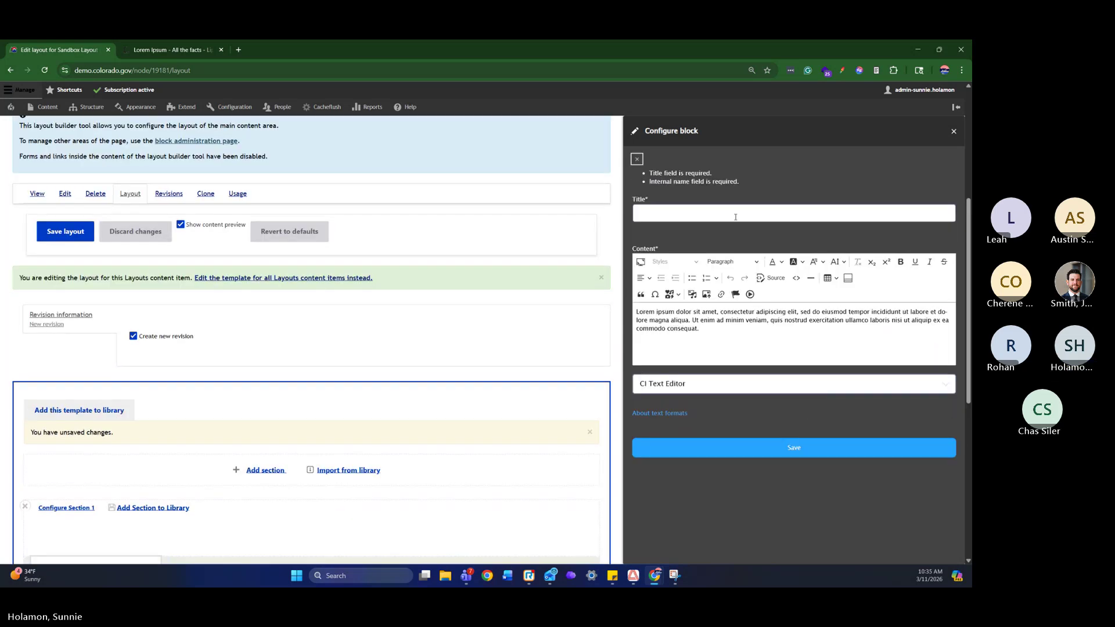
{"action": "left_click", "coordinate": [732, 210]}
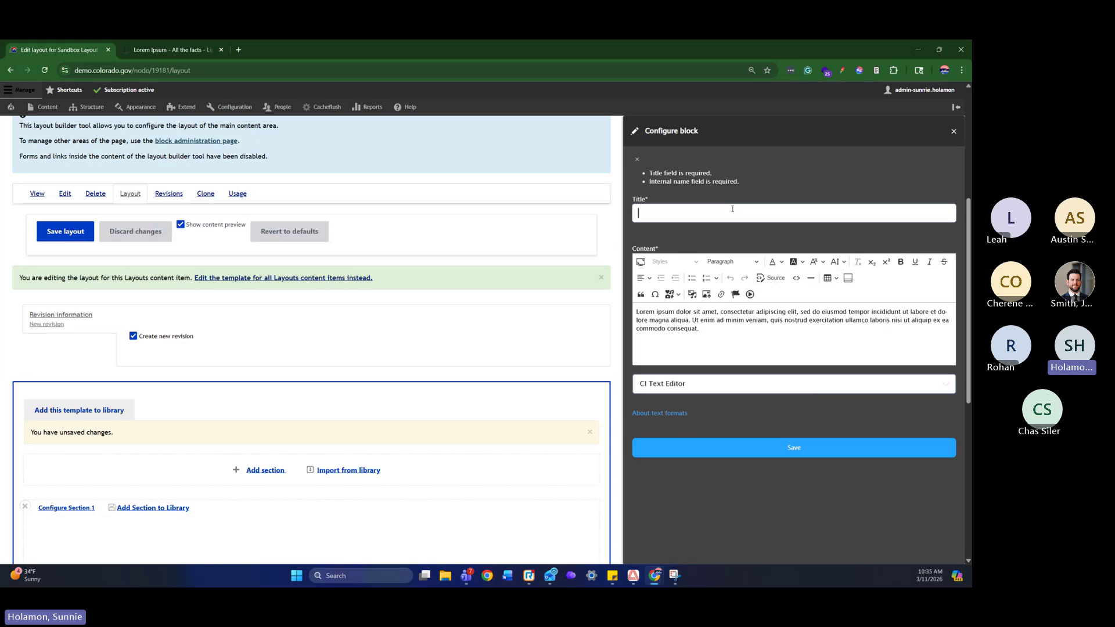
{"action": "type", "text": "Hello "}
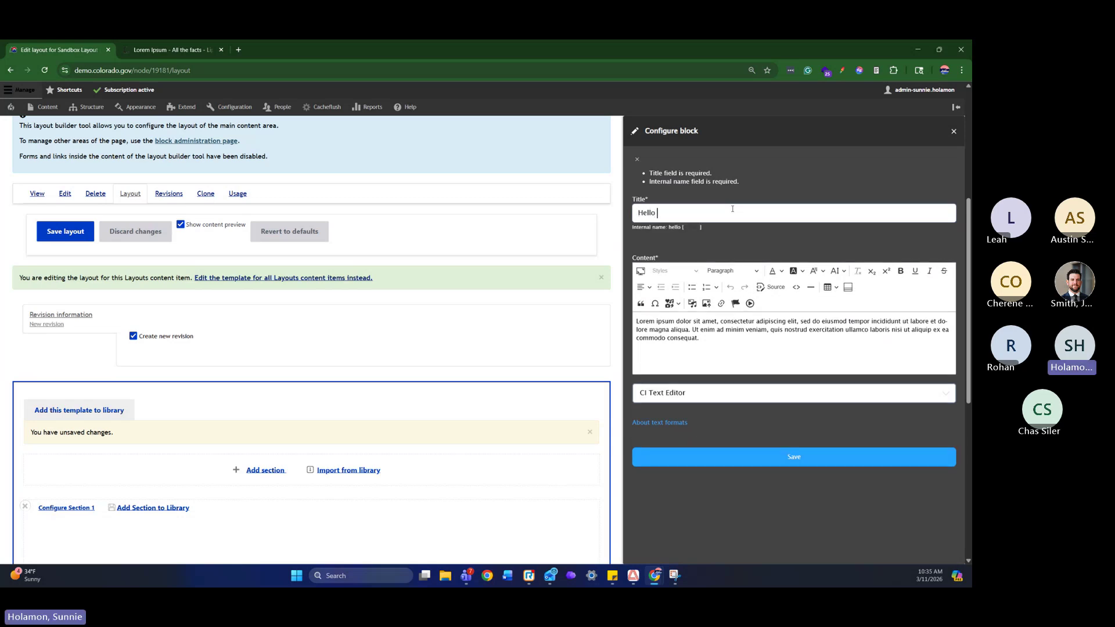
{"action": "type", "text": "World!"}
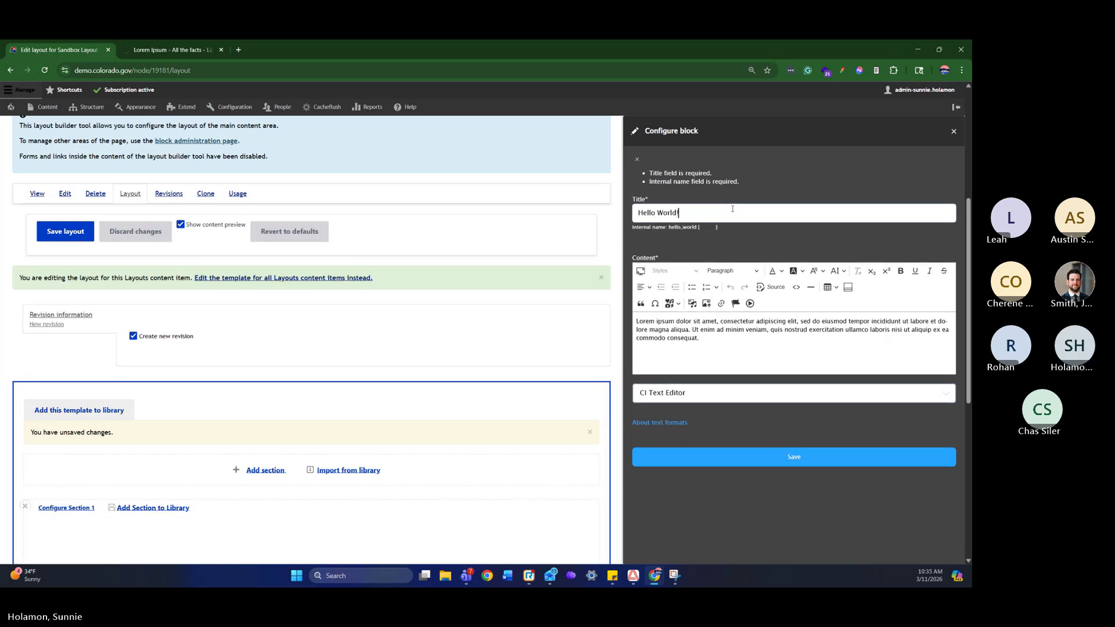
{"action": "left_click", "coordinate": [798, 466]}
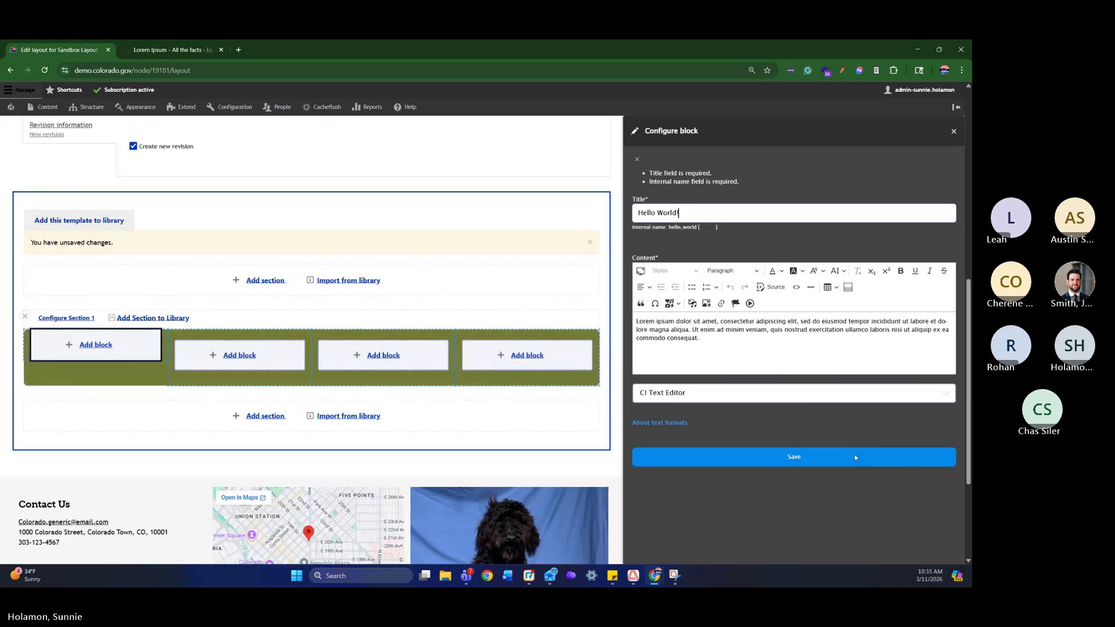
{"action": "left_click", "coordinate": [855, 454]}
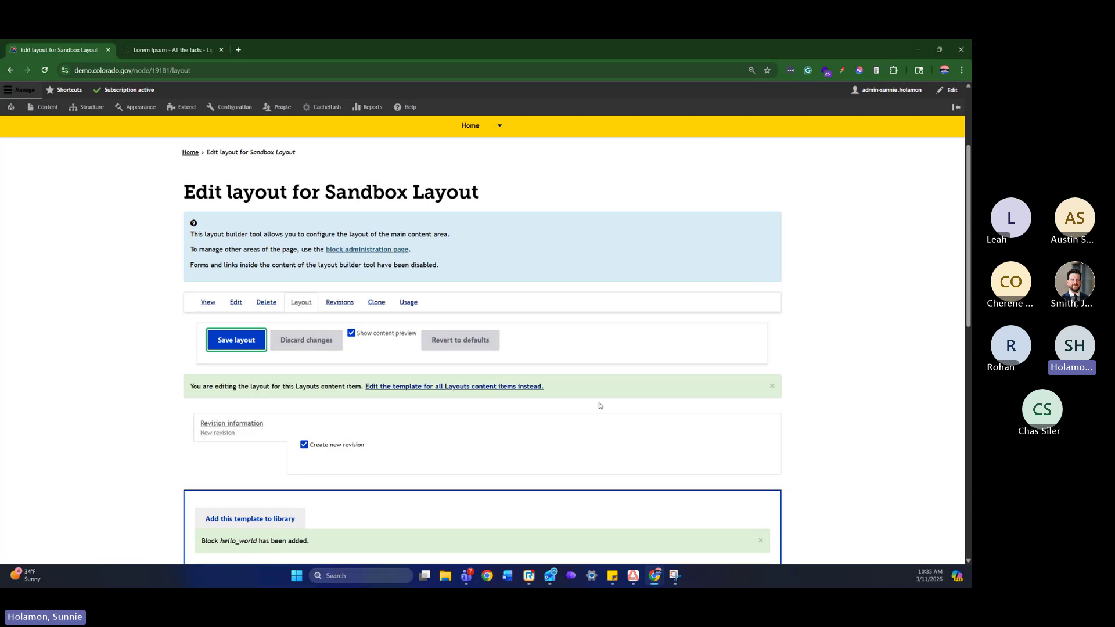
Choose Configure from the Hello World! block's pencil menu
{"action": "scroll", "coordinate": [598, 403], "scroll_direction": "down", "scroll_amount": 5}
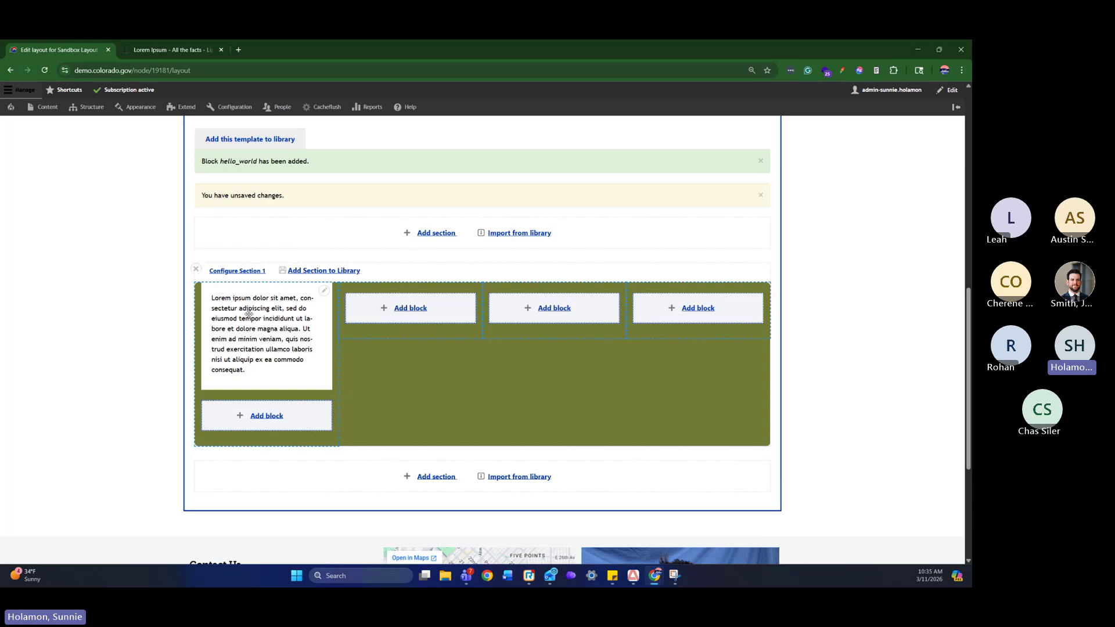
{"action": "left_click", "coordinate": [324, 292]}
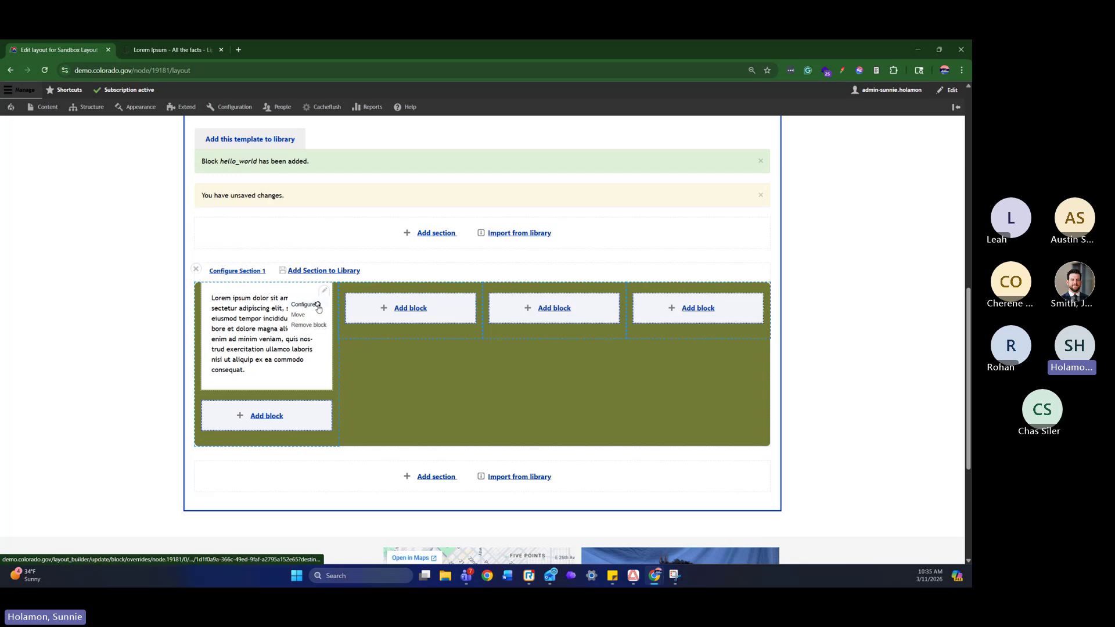
{"action": "left_click", "coordinate": [318, 306]}
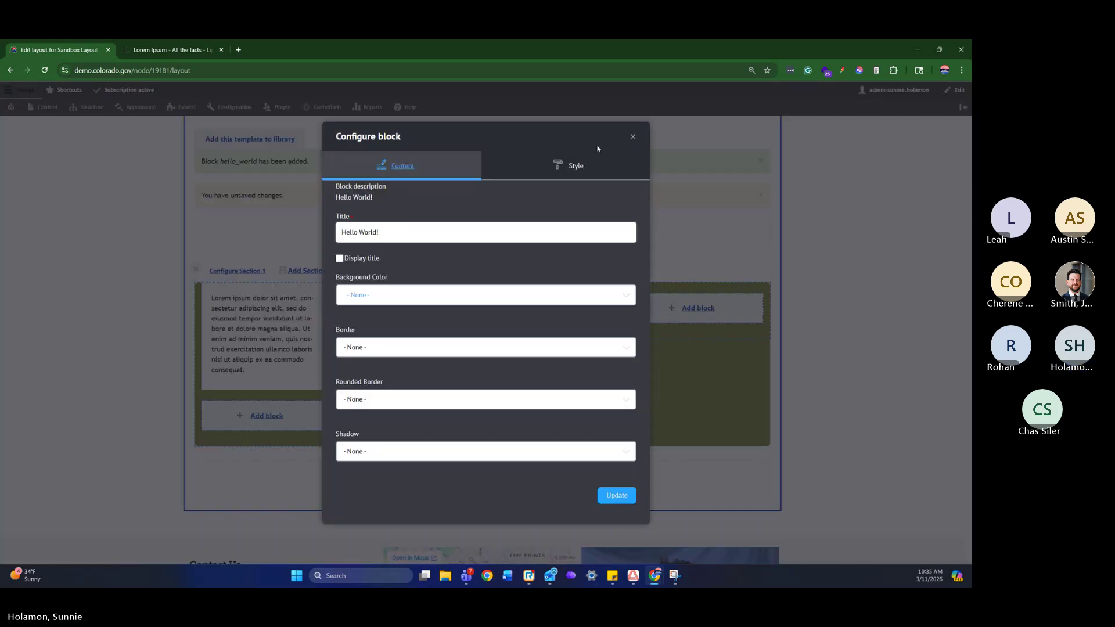
Expand the Background, Spacing and Border groups in the block's Style settings
{"action": "left_click", "coordinate": [589, 166]}
{"action": "left_click", "coordinate": [415, 199]}
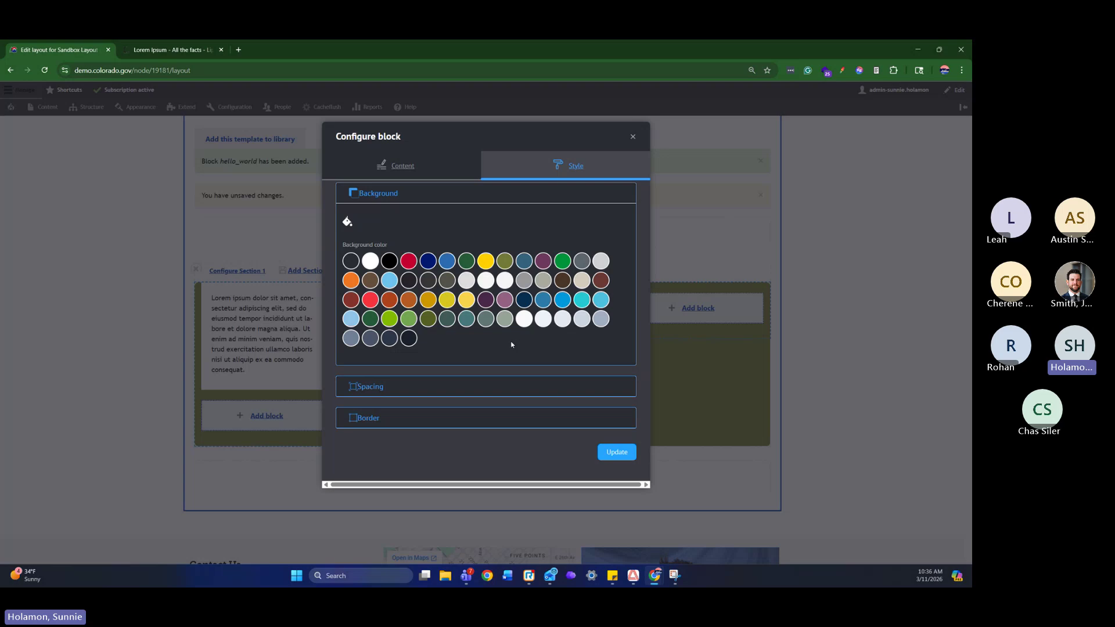
{"action": "left_click", "coordinate": [422, 392]}
{"action": "scroll", "coordinate": [464, 327], "scroll_direction": "down", "scroll_amount": 3}
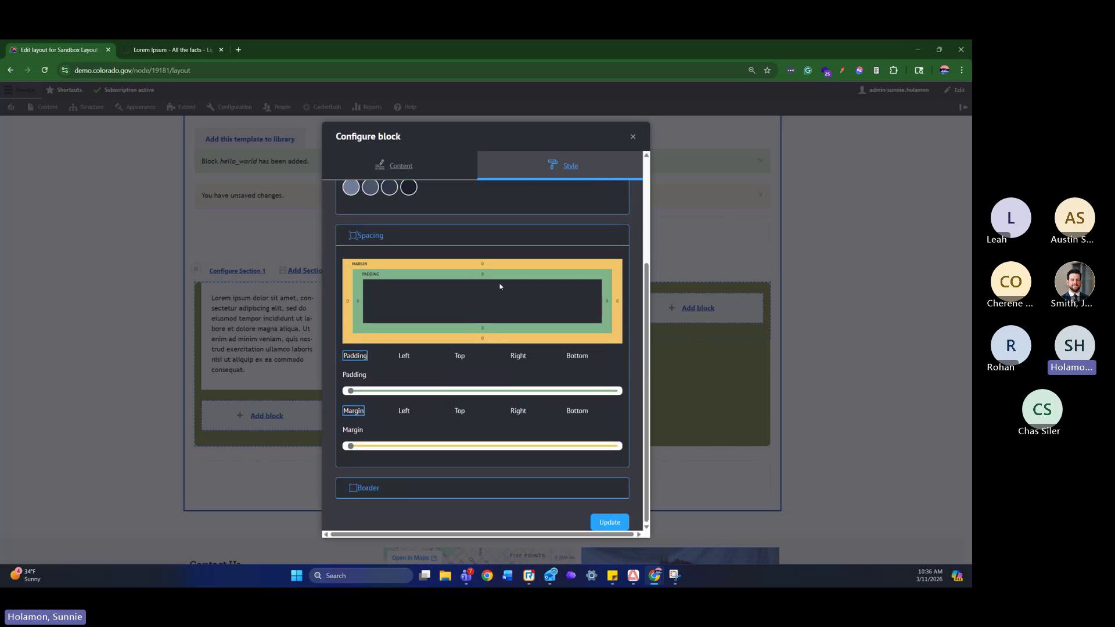
{"action": "left_click", "coordinate": [388, 487]}
{"action": "scroll", "coordinate": [498, 331], "scroll_direction": "down", "scroll_amount": 5}
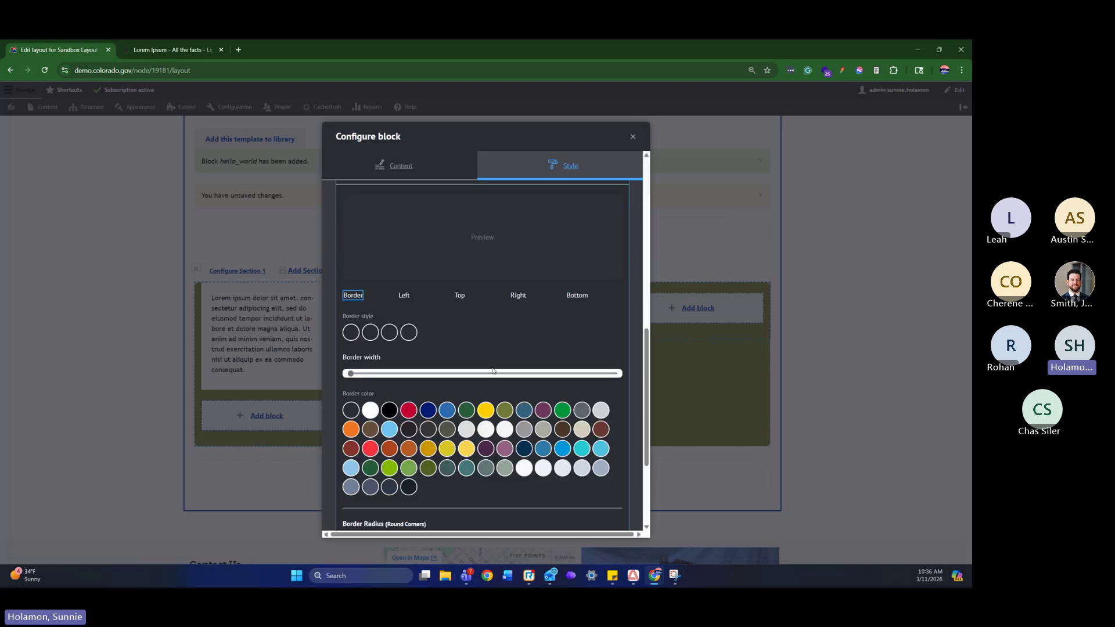
{"action": "scroll", "coordinate": [493, 370], "scroll_direction": "down", "scroll_amount": 3}
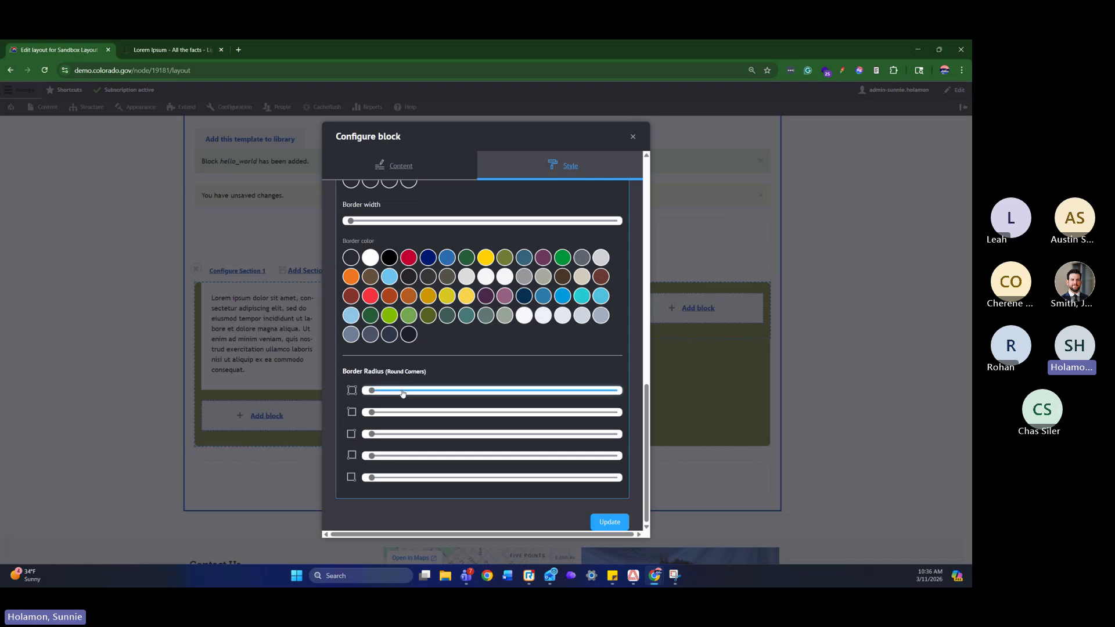
Set the Border Radius sliders to round the card's corners and apply with Update
{"action": "left_click", "coordinate": [452, 391]}
{"action": "left_click_drag", "start_coordinate": [452, 390], "coordinate": [372, 391]}
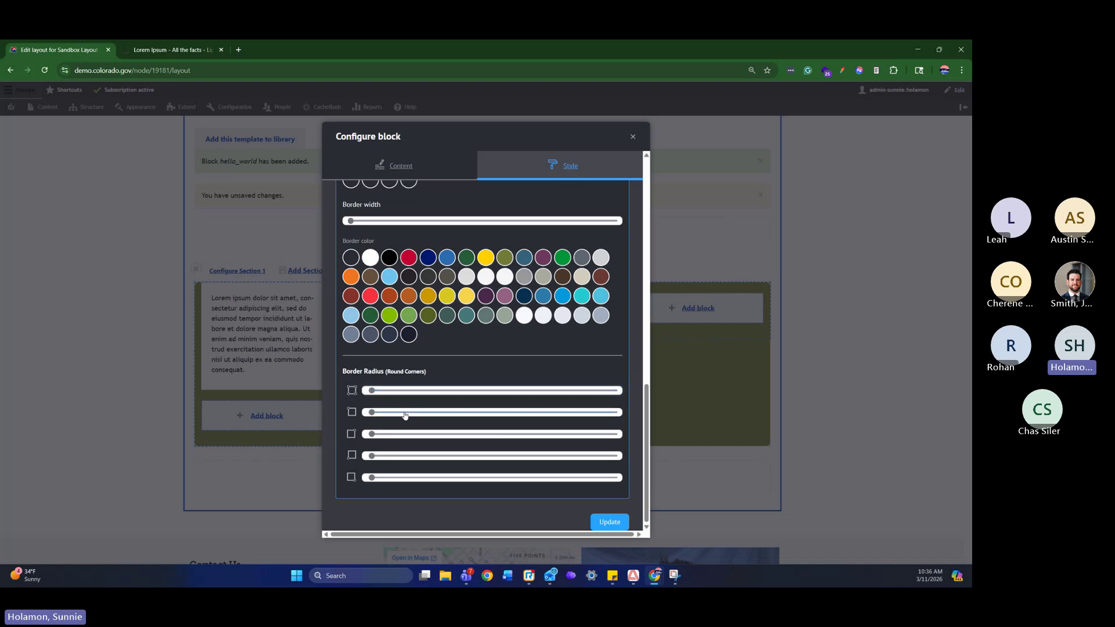
{"action": "left_click", "coordinate": [452, 412]}
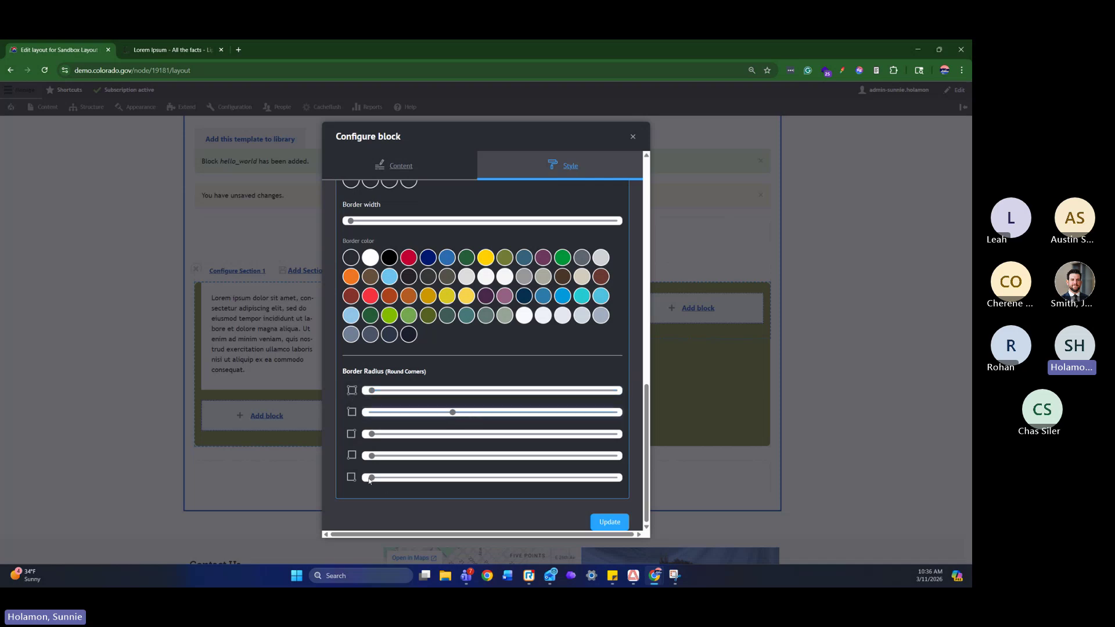
{"action": "left_click_drag", "start_coordinate": [372, 477], "coordinate": [533, 477]}
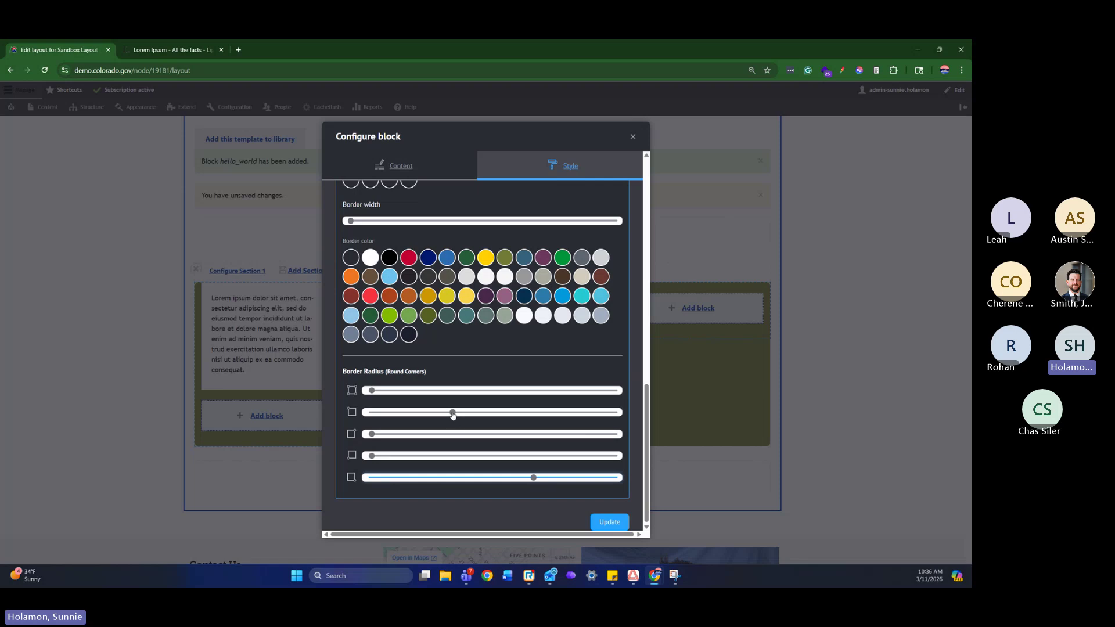
{"action": "left_click", "coordinate": [533, 412]}
{"action": "left_click", "coordinate": [617, 525]}
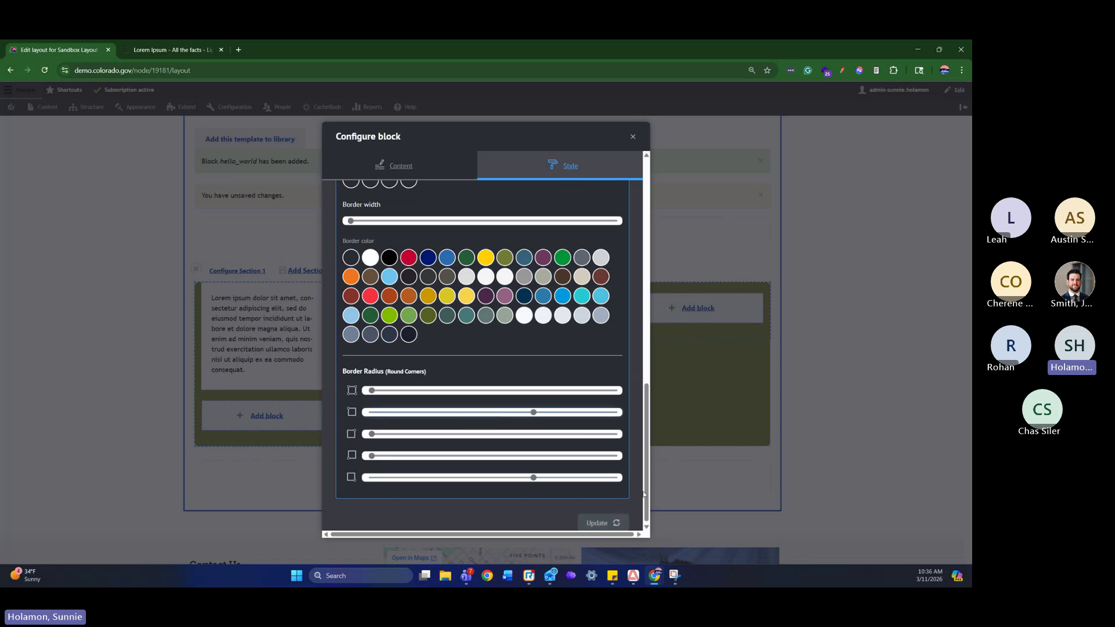
{"action": "scroll", "coordinate": [419, 426], "scroll_direction": "down", "scroll_amount": 10}
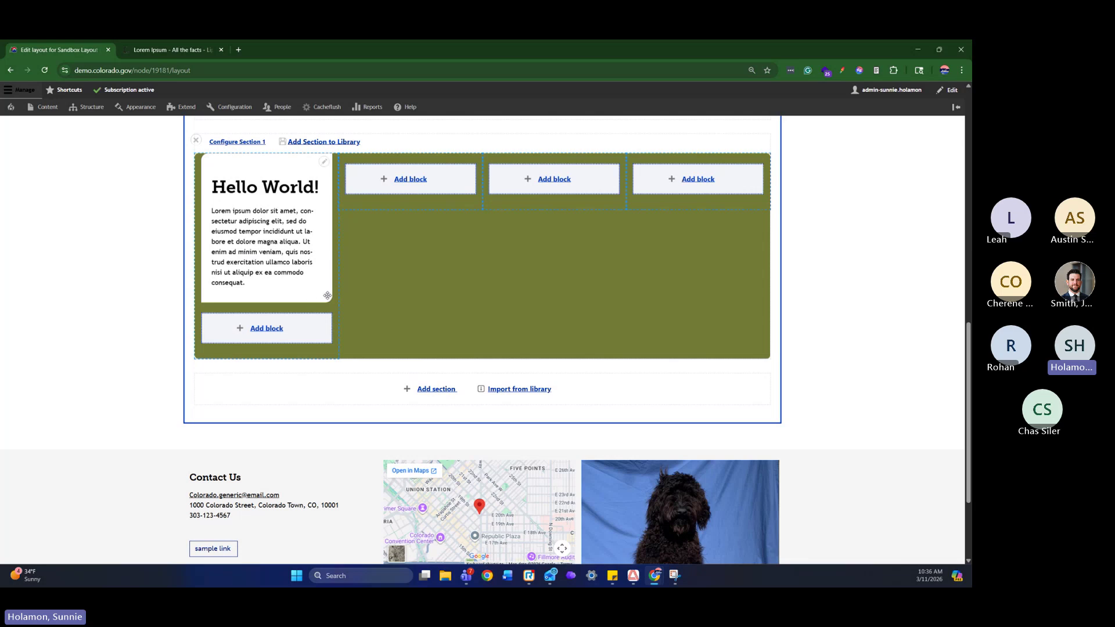
Add a block to the second column as a new Icon Block content block
{"action": "scroll", "coordinate": [397, 325], "scroll_direction": "up", "scroll_amount": 1}
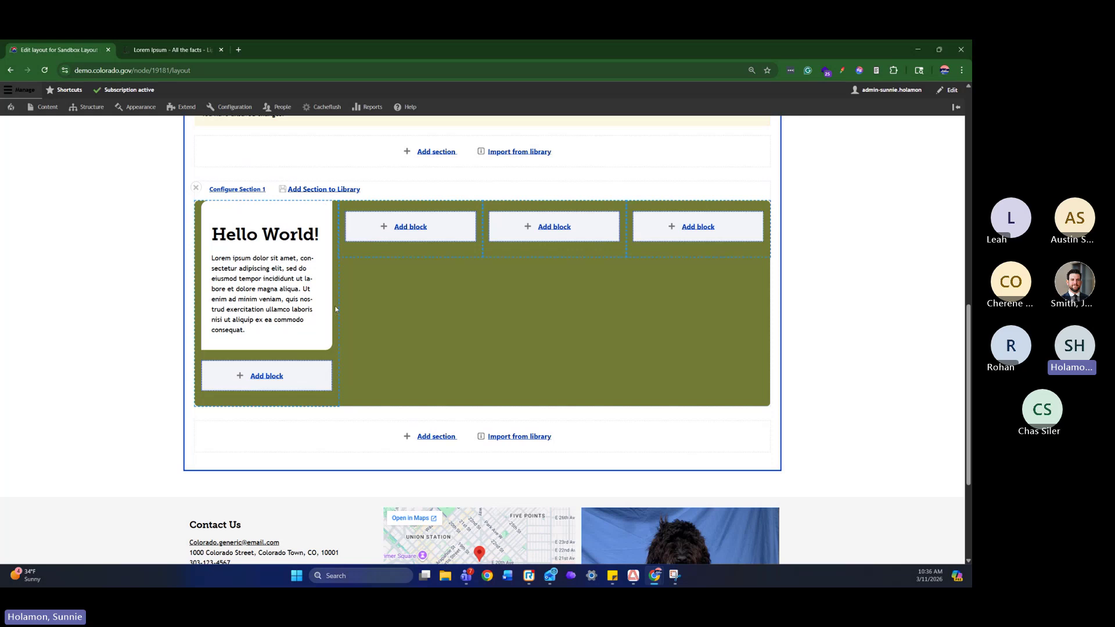
{"action": "left_click", "coordinate": [426, 226]}
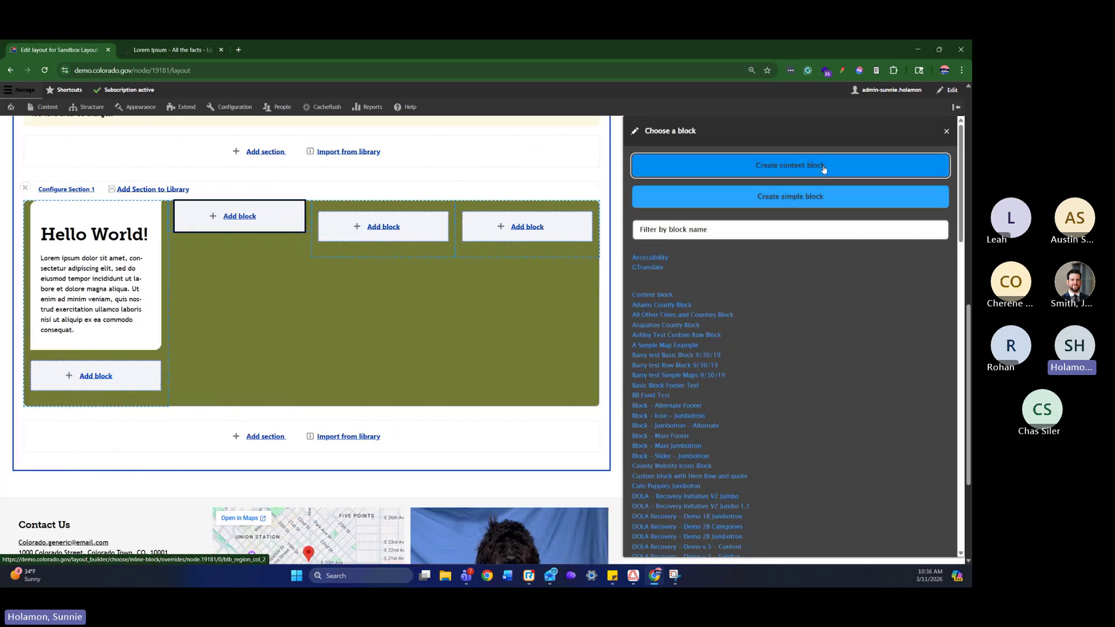
{"action": "left_click", "coordinate": [823, 169]}
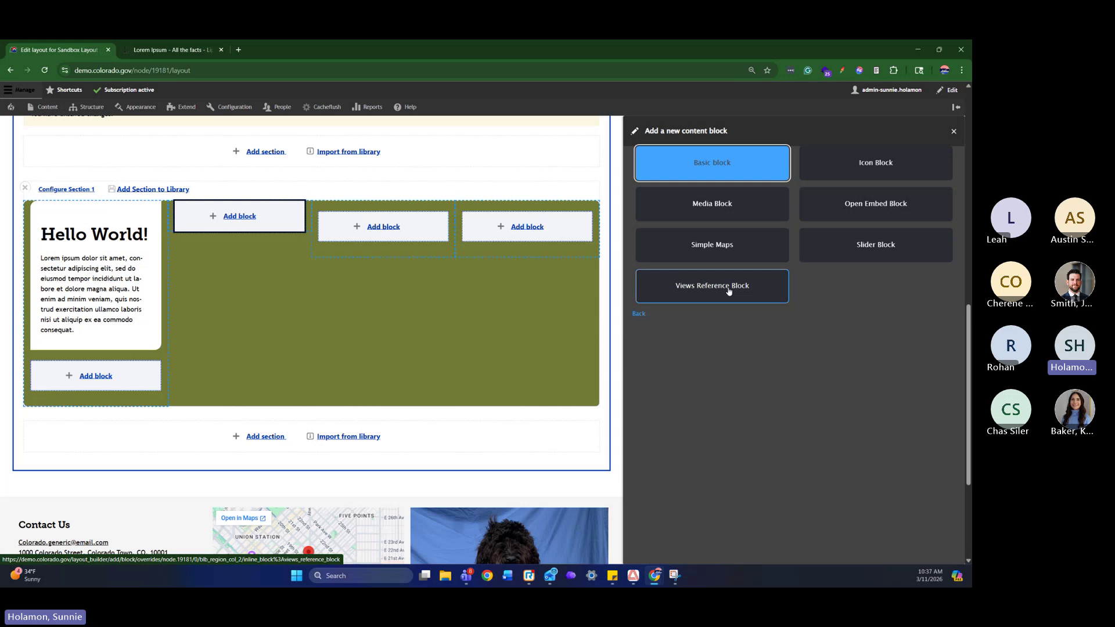
{"action": "left_click", "coordinate": [901, 168]}
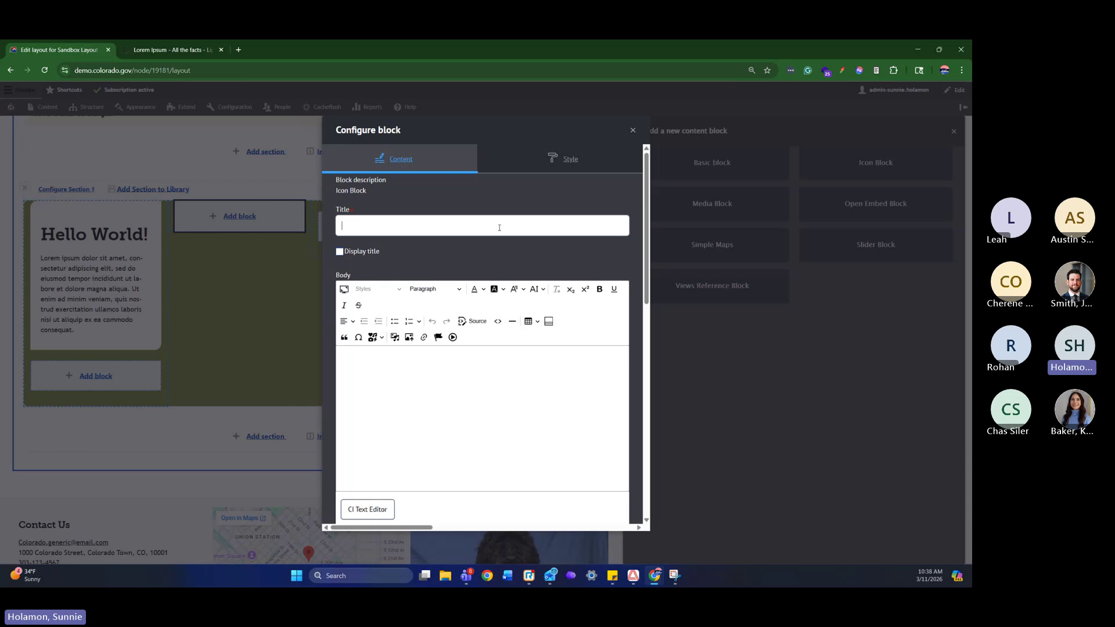
Title the Icon Block 'This is our Icon Card'
{"action": "left_click", "coordinate": [472, 431]}
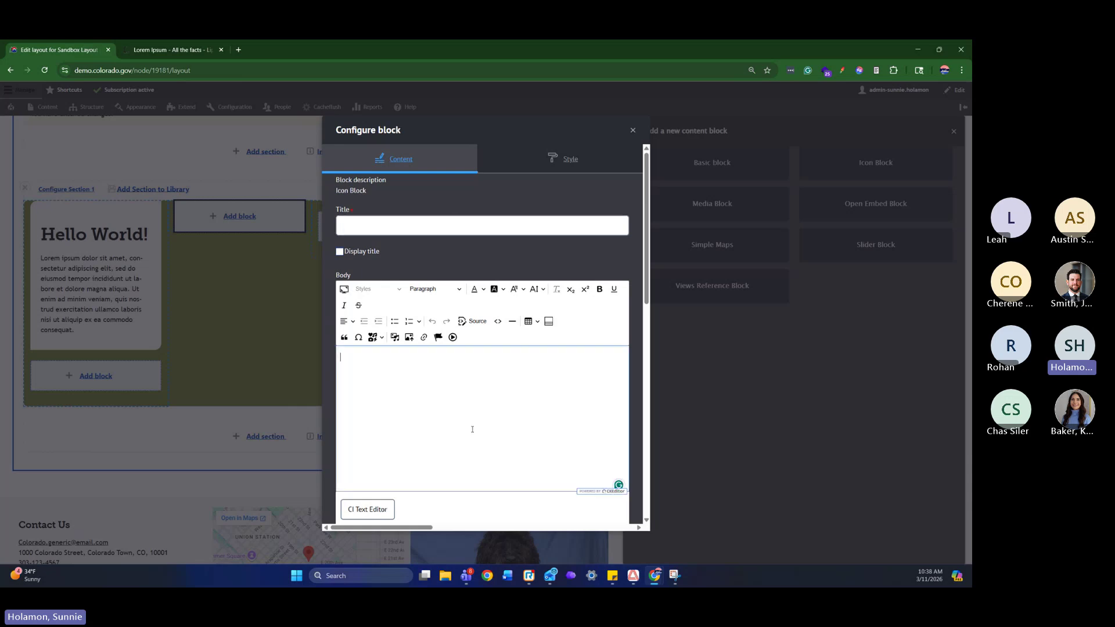
{"action": "left_click", "coordinate": [429, 231]}
{"action": "type", "text": "This is our "}
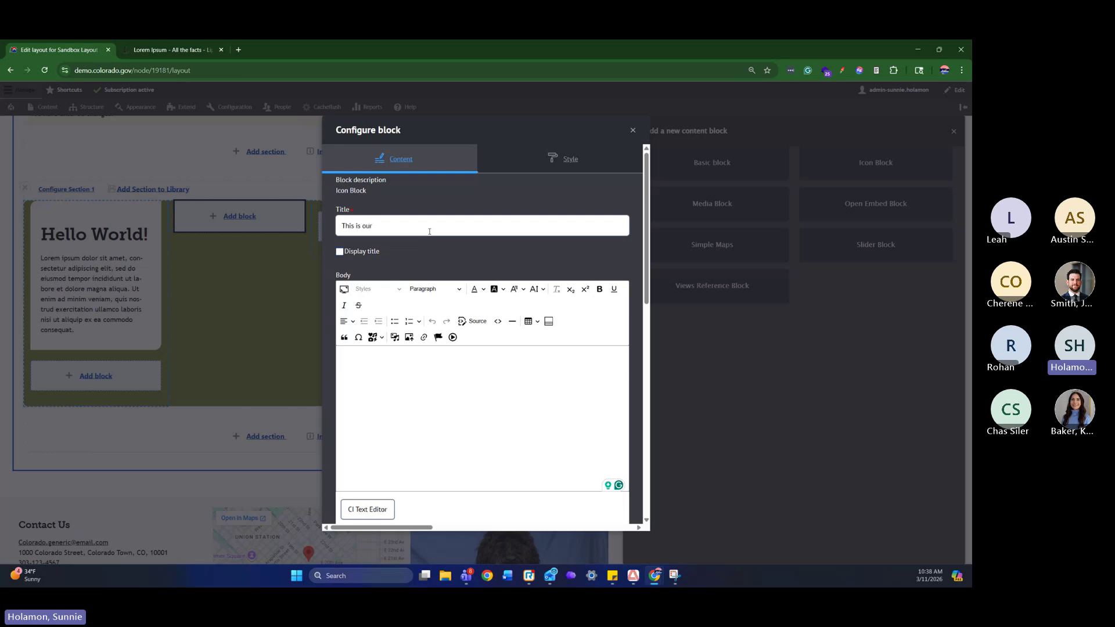
{"action": "type", "text": "Icon Card!"}
{"action": "scroll", "coordinate": [444, 229], "scroll_direction": "down", "scroll_amount": 5}
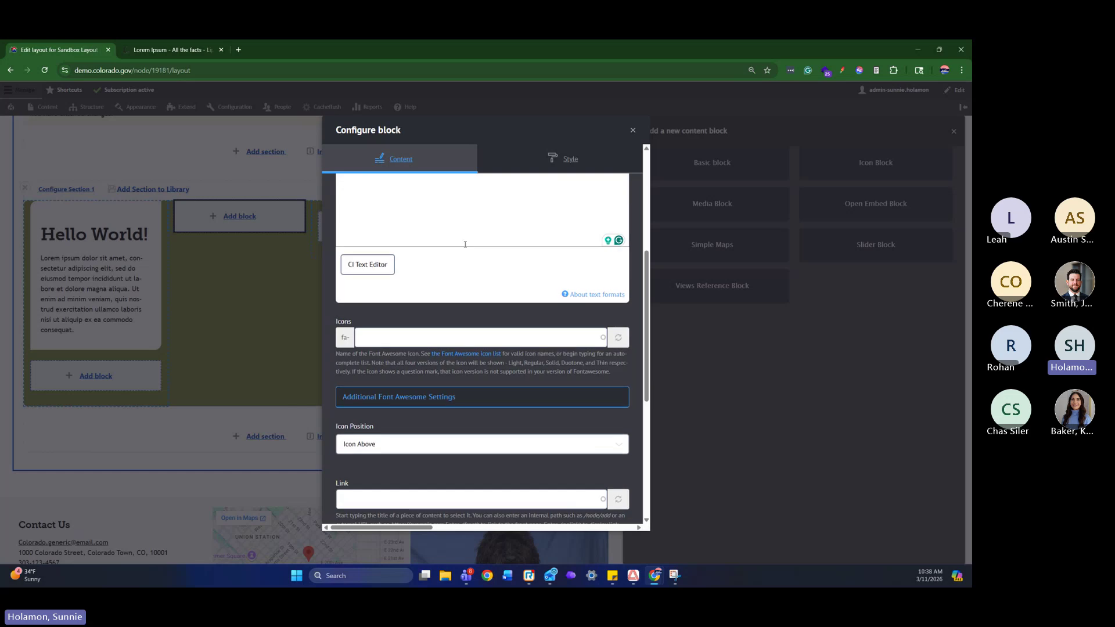
{"action": "scroll", "coordinate": [464, 244], "scroll_direction": "up", "scroll_amount": 3}
Paste the Lorem ipsum paragraph into the body and trim it to the first sentence
{"action": "left_click", "coordinate": [473, 292]}
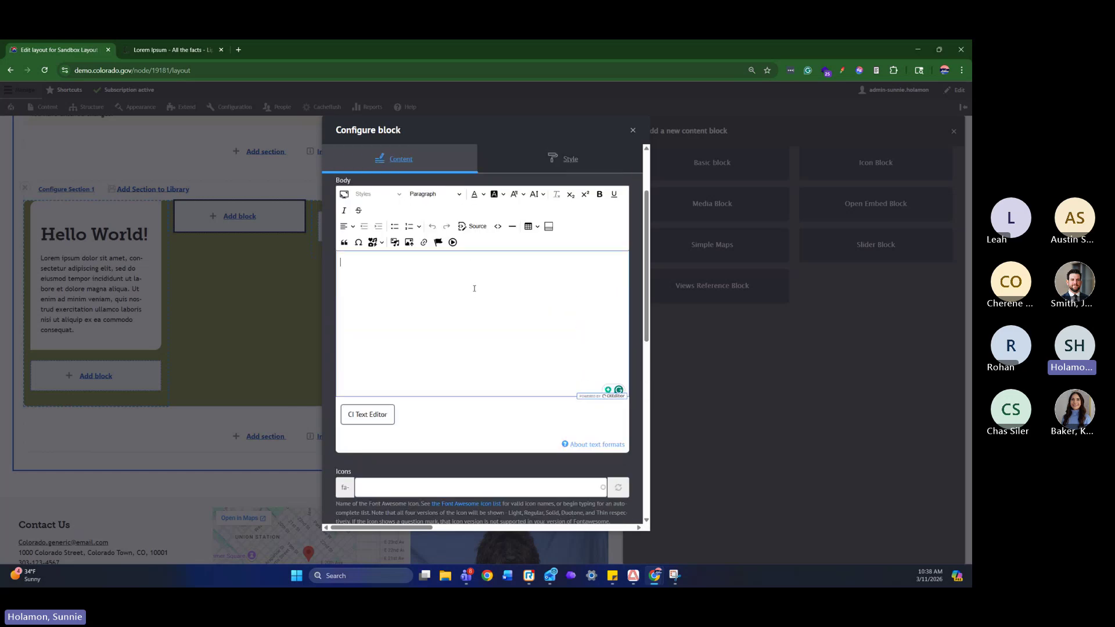
{"action": "type", "text": "Lorem ipsum dolor sit amet, consectetur adipiscing elit, sed do eiusmod tempor incididunt ut labore et dolore magna aliqua. Ut enim ad minim veniam, quis nostrud exercitation ullamco laboris nisi ut aliquip ex ea commodo consequat. Duis aute irure dolor in reprehenderit in voluptate velit esse cillum dolore eu fugiat nulla pariatur. Excepteur sint occaecat cupidatat non proident, sunt in culpa qui officia deserunt mollit anim id est laborum."}
{"action": "left_click_drag", "start_coordinate": [503, 304], "coordinate": [425, 273]}
{"action": "key", "text": "BackSpace"}
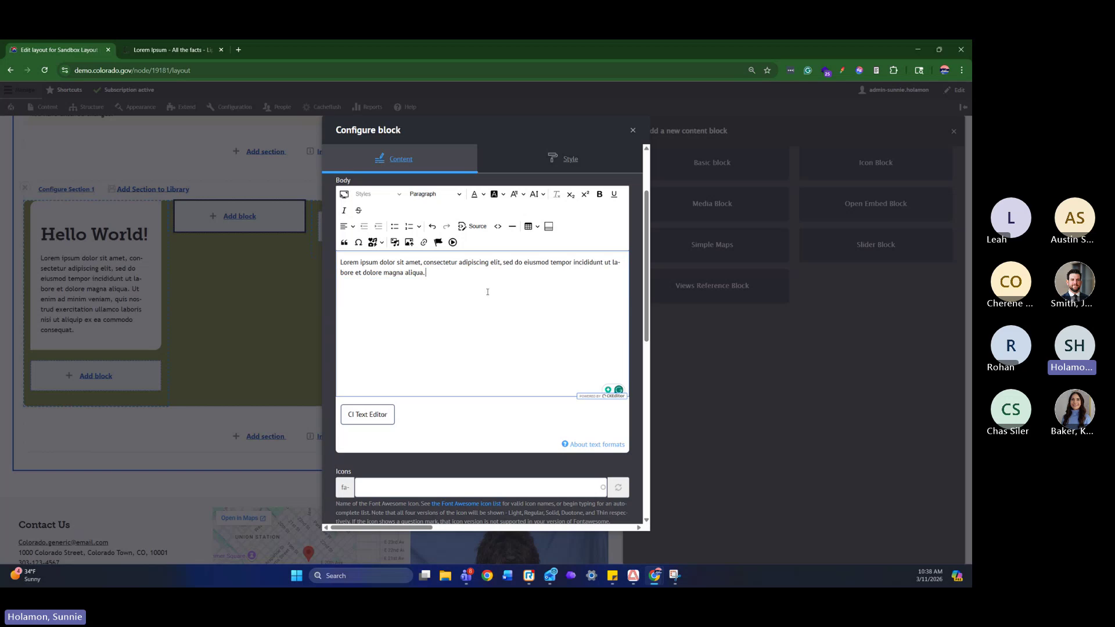
{"action": "scroll", "coordinate": [487, 292], "scroll_direction": "down", "scroll_amount": 1}
{"action": "scroll", "coordinate": [496, 308], "scroll_direction": "up", "scroll_amount": 2}
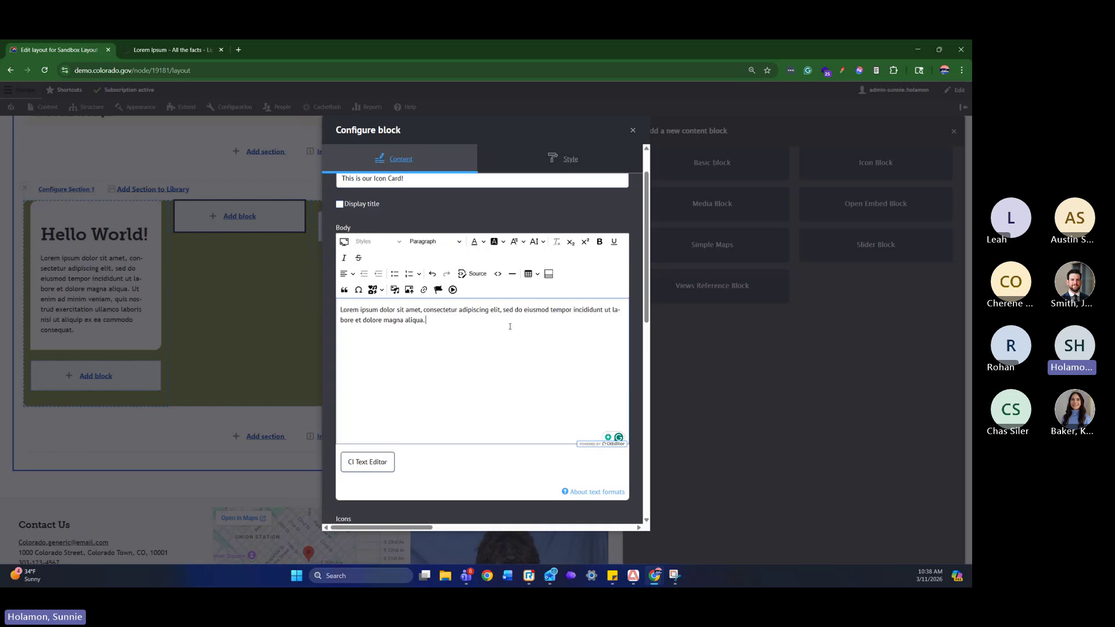
{"action": "scroll", "coordinate": [505, 327], "scroll_direction": "up", "scroll_amount": 1}
Tick Display title and put the cursor in the Icons field
{"action": "left_click", "coordinate": [365, 249]}
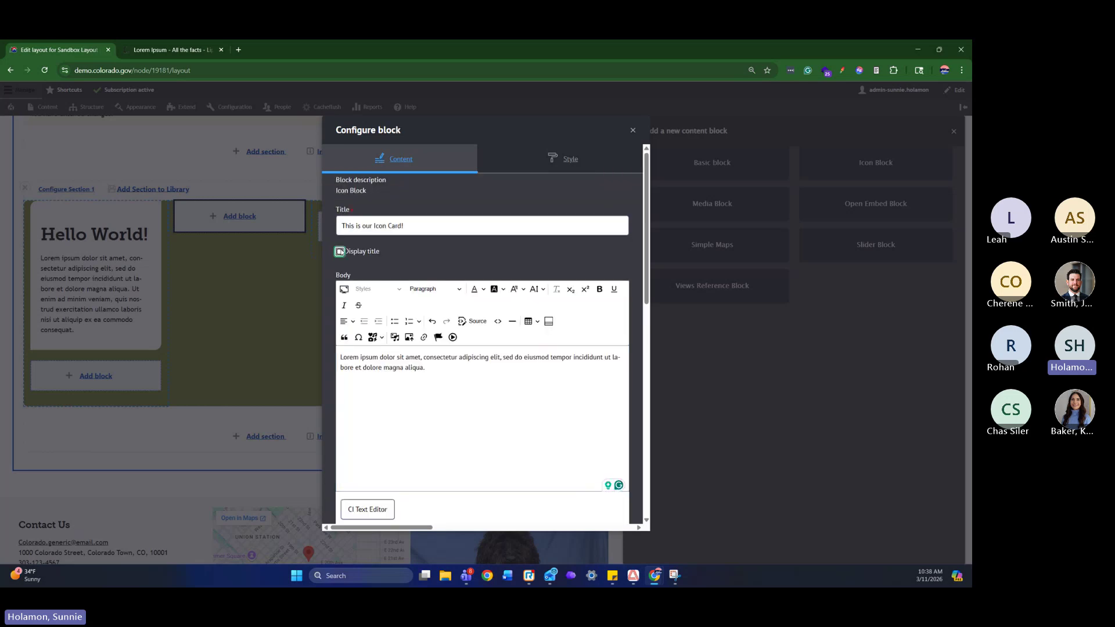
{"action": "scroll", "coordinate": [543, 316], "scroll_direction": "down", "scroll_amount": 8}
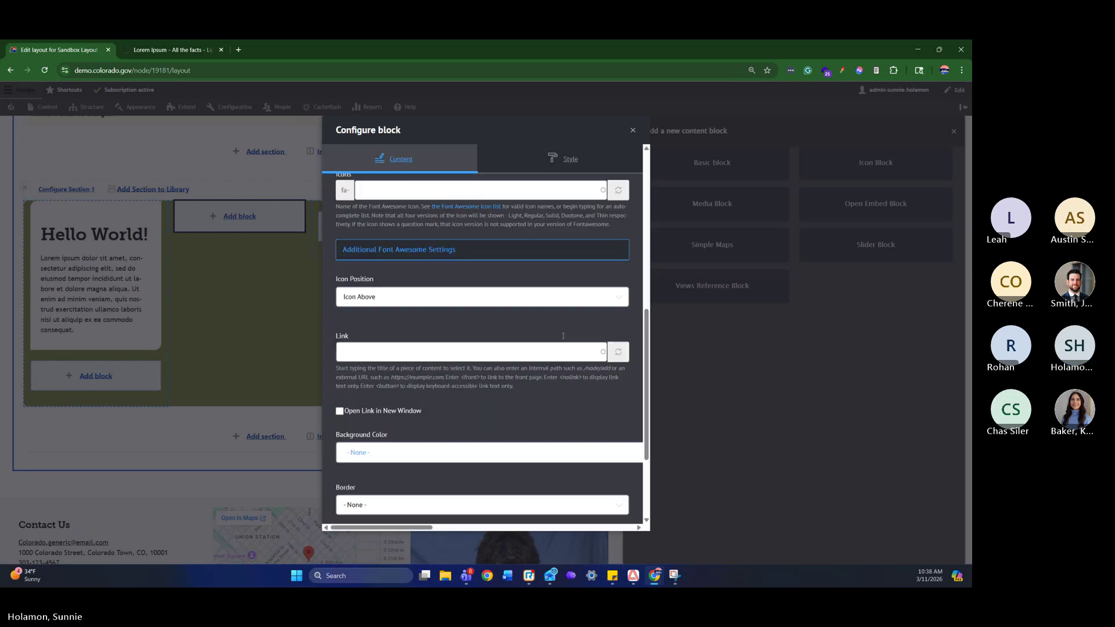
{"action": "scroll", "coordinate": [543, 316], "scroll_direction": "up", "scroll_amount": 3}
{"action": "left_click", "coordinate": [499, 297]}
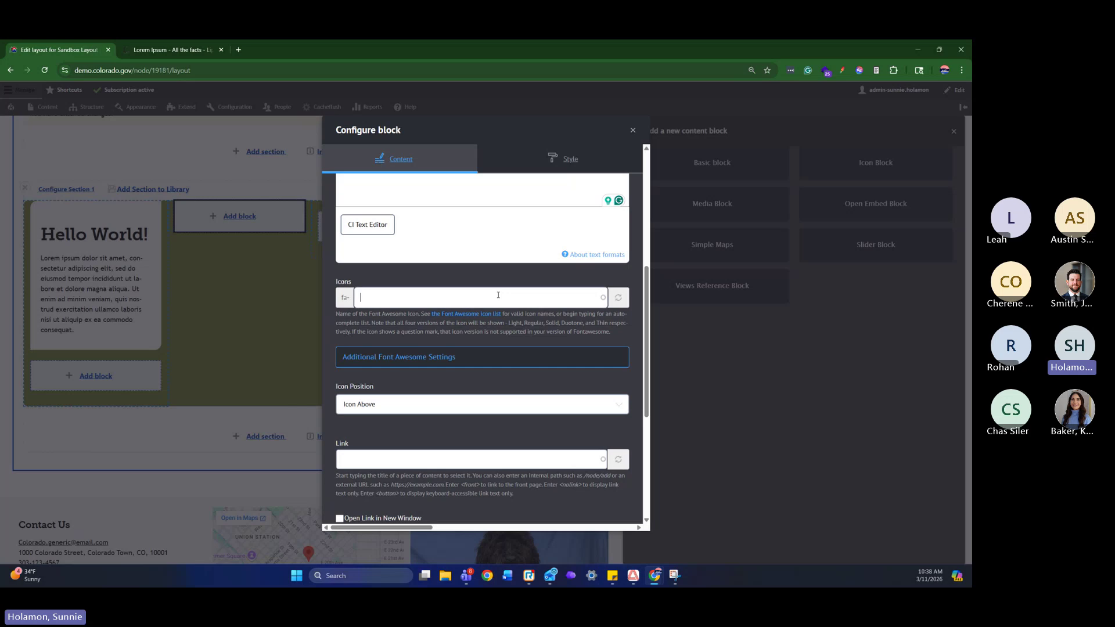
Open the Font Awesome icon list in a new tab, then return to the form
{"action": "right_click", "coordinate": [473, 319]}
{"action": "left_click", "coordinate": [511, 327]}
{"action": "left_click", "coordinate": [172, 45]}
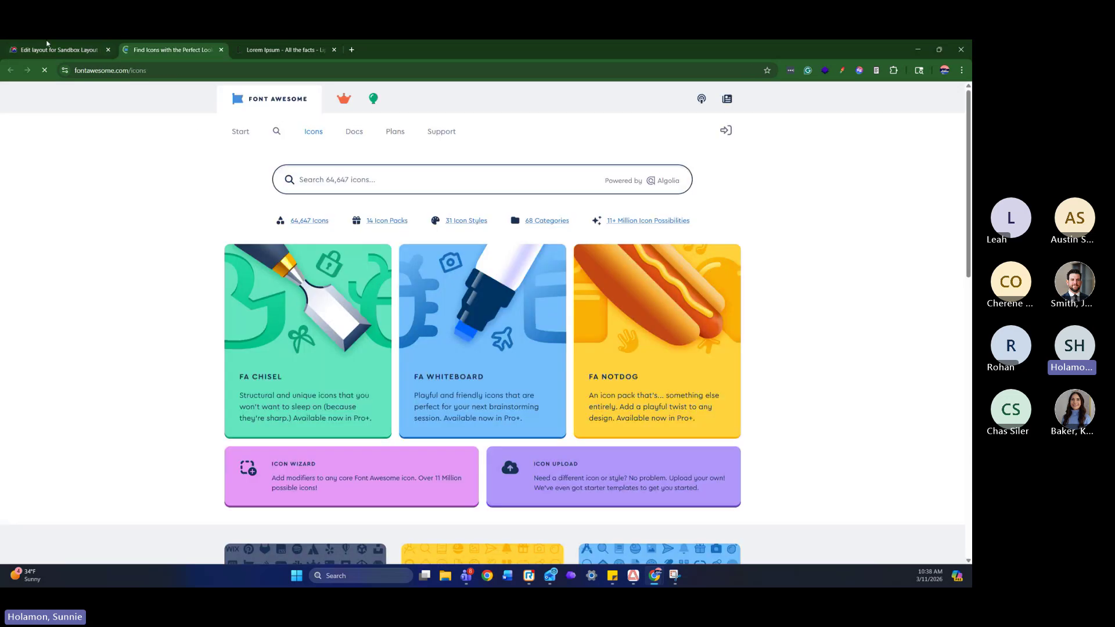
{"action": "left_click", "coordinate": [48, 46]}
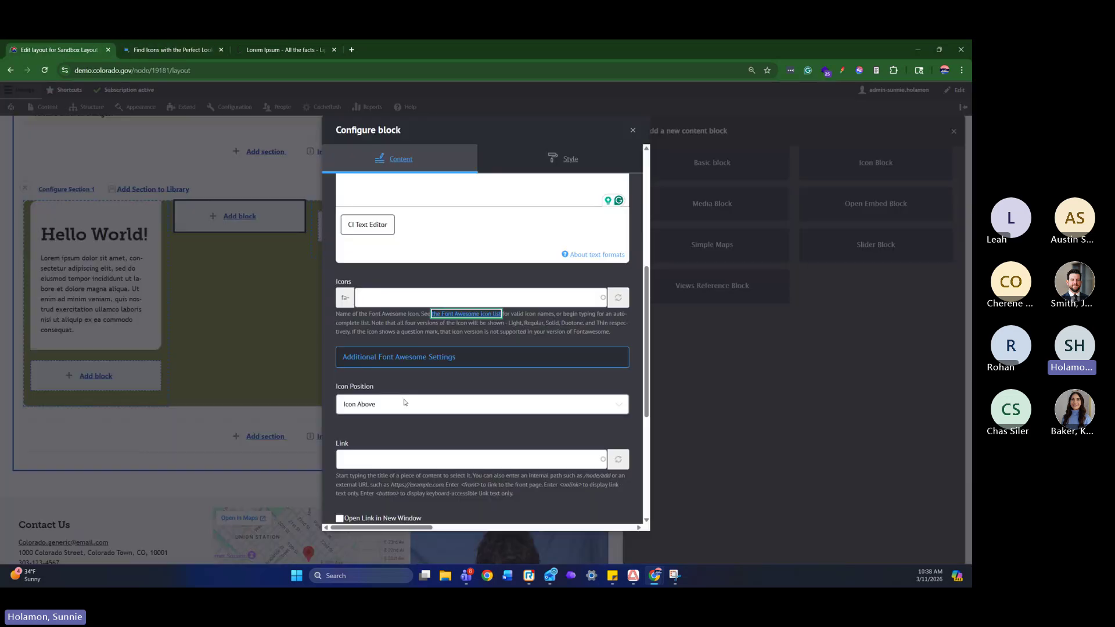
Search 'globe' in the Icons field and choose earth-americas
{"action": "left_click", "coordinate": [397, 300]}
{"action": "type", "text": "g"}
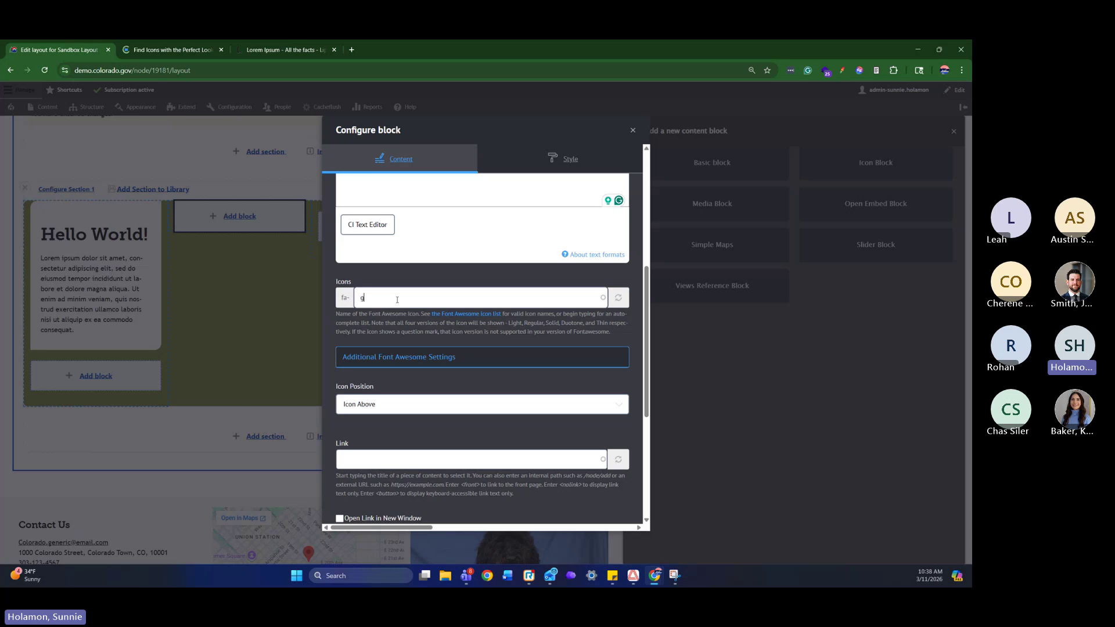
{"action": "type", "text": "lobe"}
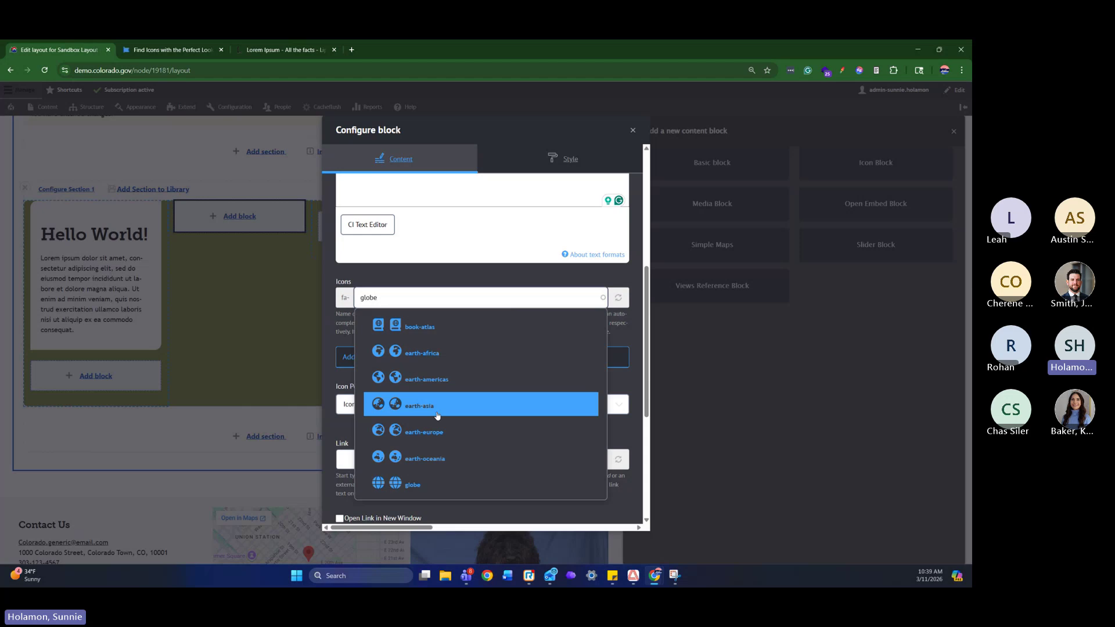
{"action": "left_click", "coordinate": [439, 381]}
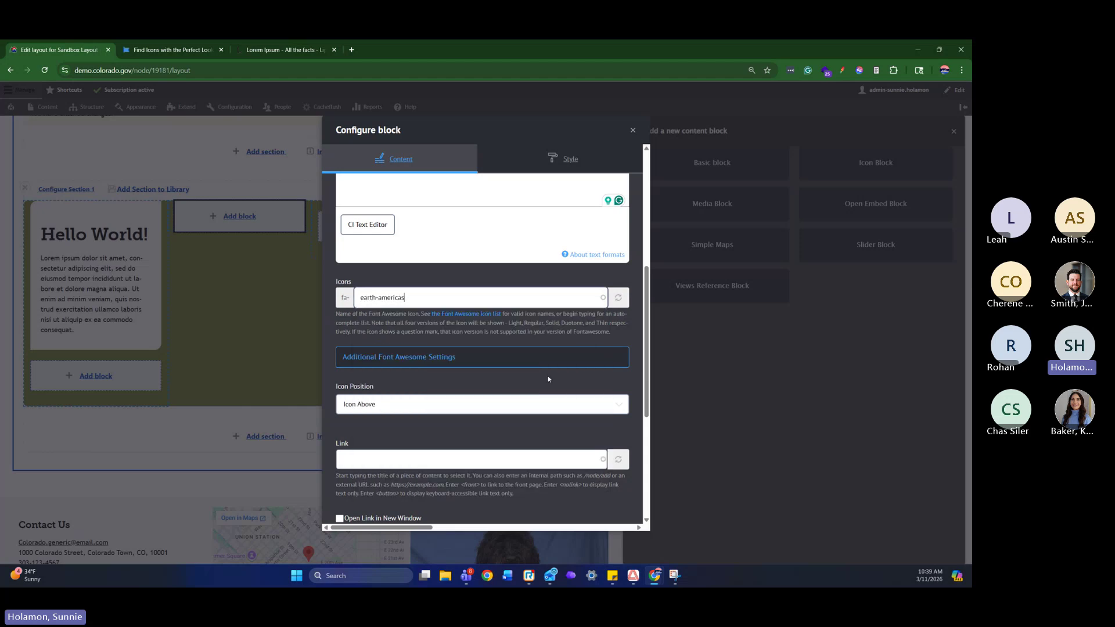
Expand Additional Font Awesome Settings and keep the earth-americas icon's position at Icon Above
{"action": "left_click", "coordinate": [473, 360]}
{"action": "scroll", "coordinate": [473, 361], "scroll_direction": "down", "scroll_amount": 4}
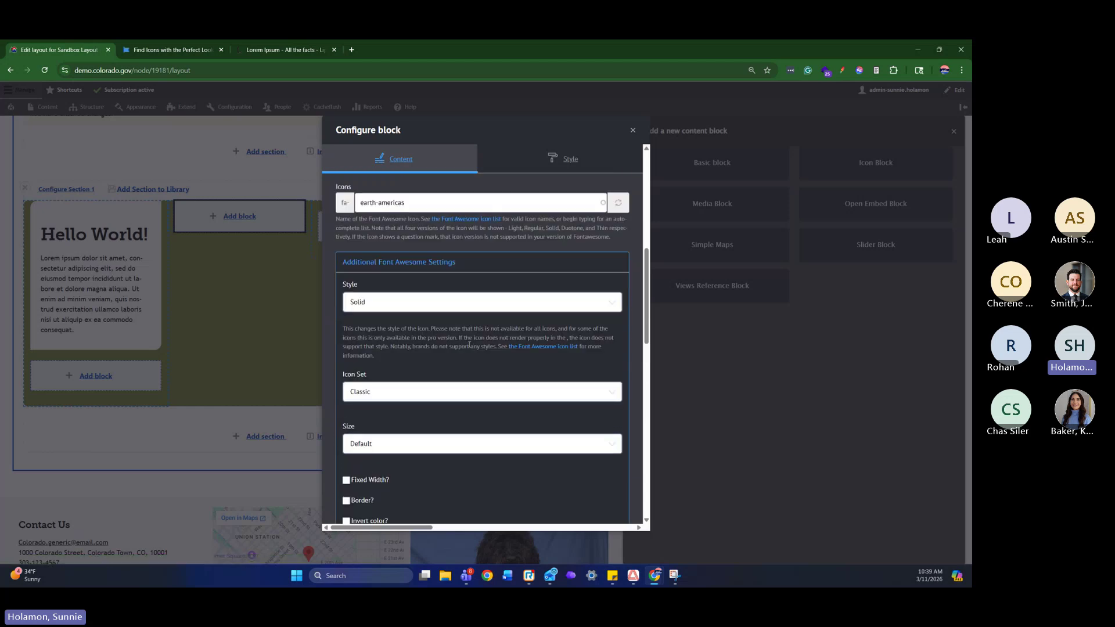
{"action": "scroll", "coordinate": [465, 347], "scroll_direction": "up", "scroll_amount": 1}
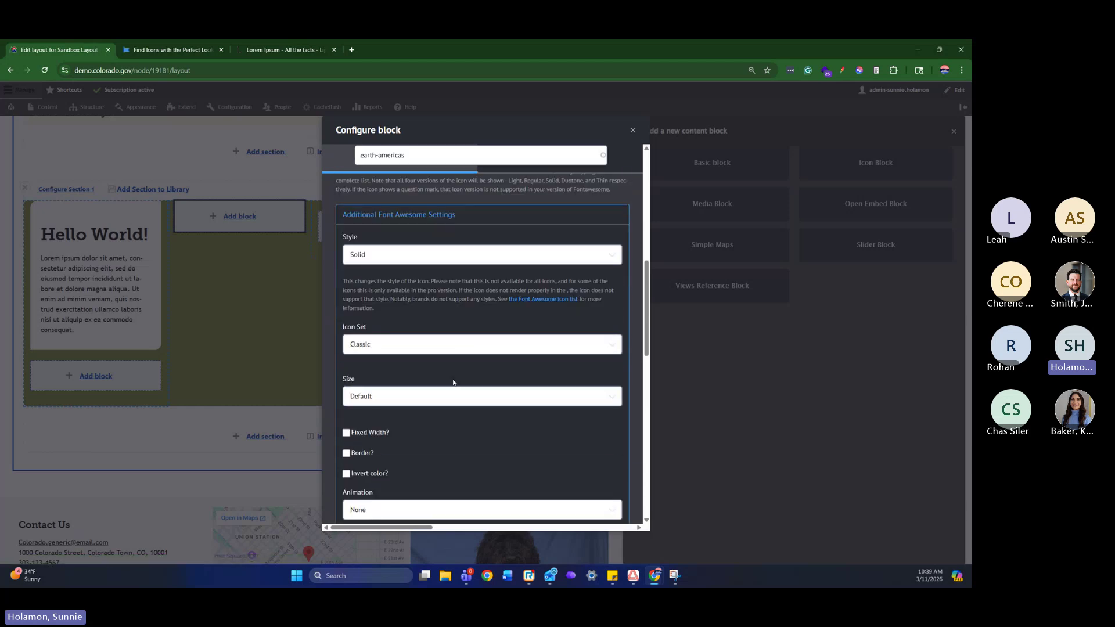
{"action": "scroll", "coordinate": [453, 319], "scroll_direction": "down", "scroll_amount": 4}
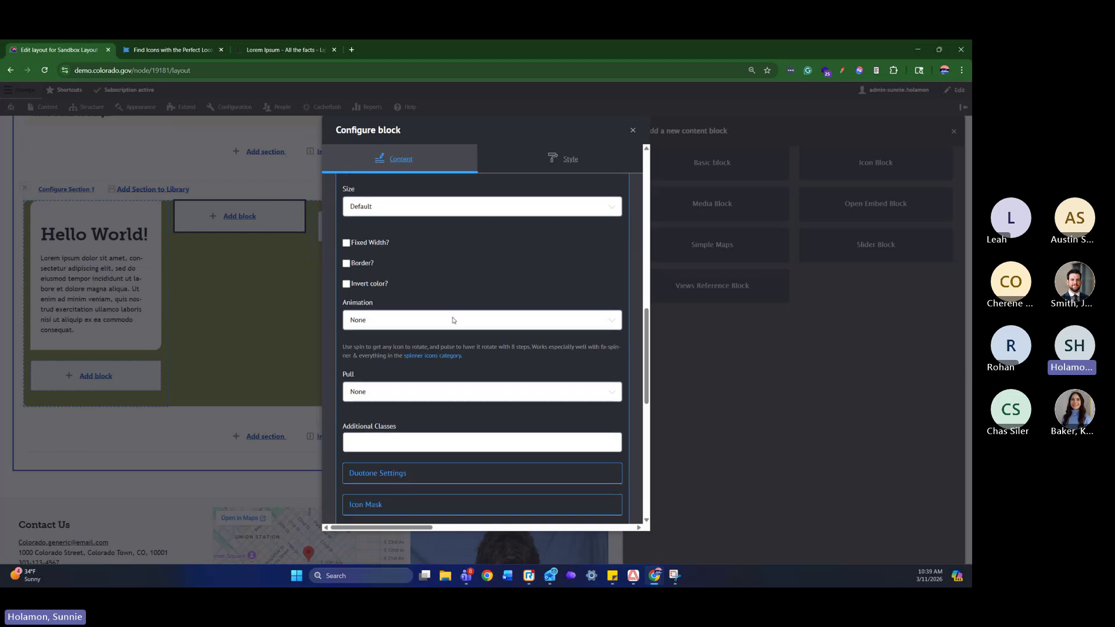
{"action": "scroll", "coordinate": [453, 319], "scroll_direction": "down", "scroll_amount": 3}
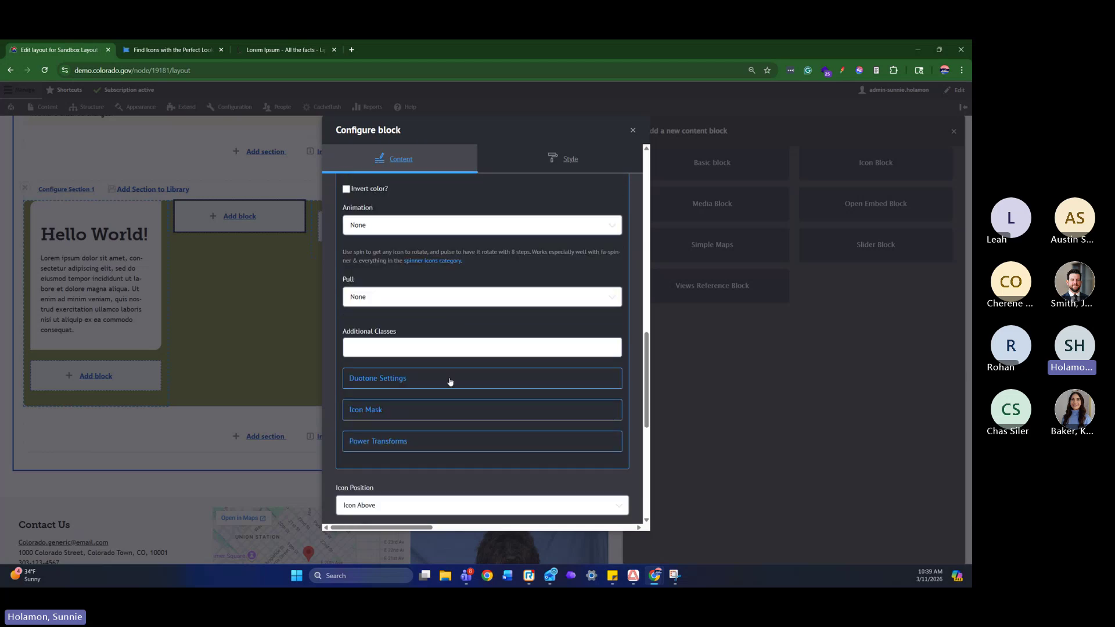
{"action": "scroll", "coordinate": [439, 404], "scroll_direction": "down", "scroll_amount": 2}
{"action": "scroll", "coordinate": [439, 404], "scroll_direction": "down", "scroll_amount": 1}
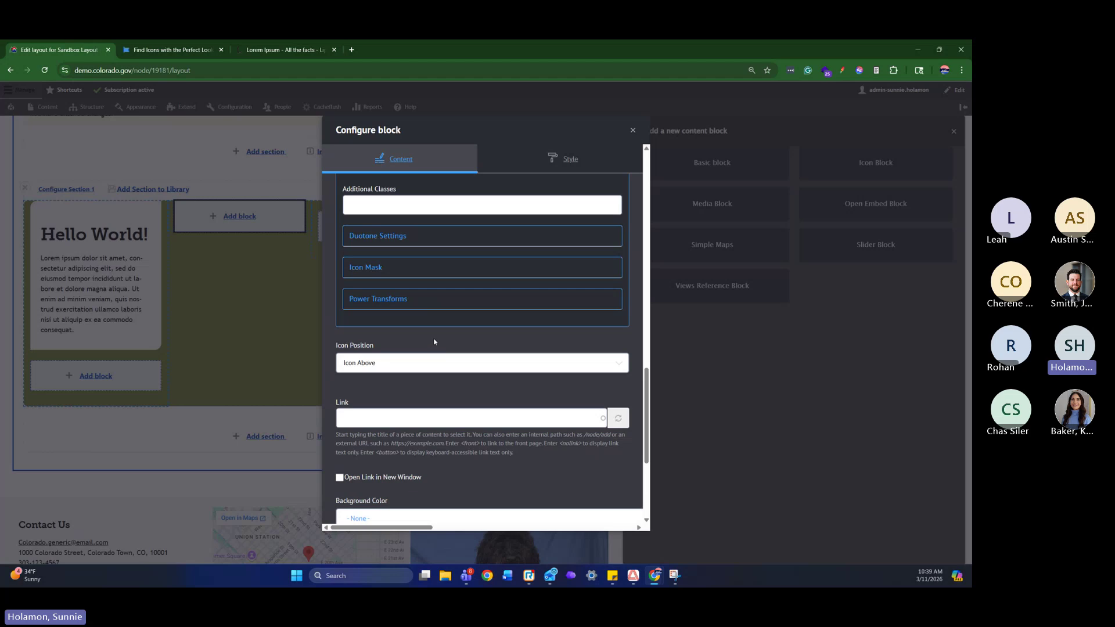
{"action": "scroll", "coordinate": [434, 342], "scroll_direction": "down", "scroll_amount": 1}
{"action": "left_click", "coordinate": [494, 316]}
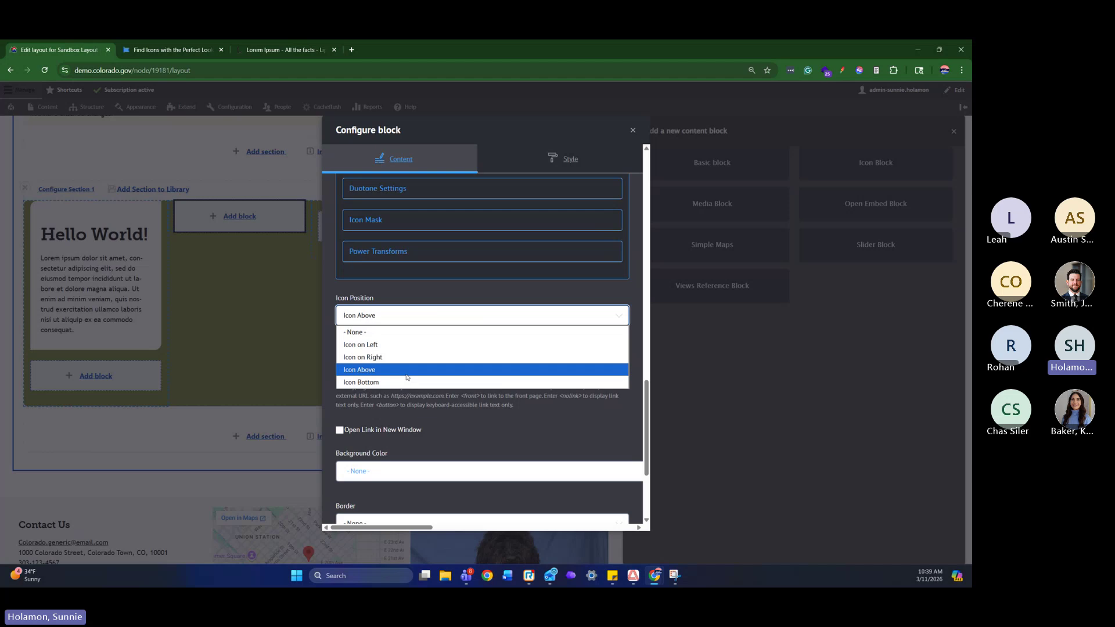
{"action": "left_click", "coordinate": [388, 282]}
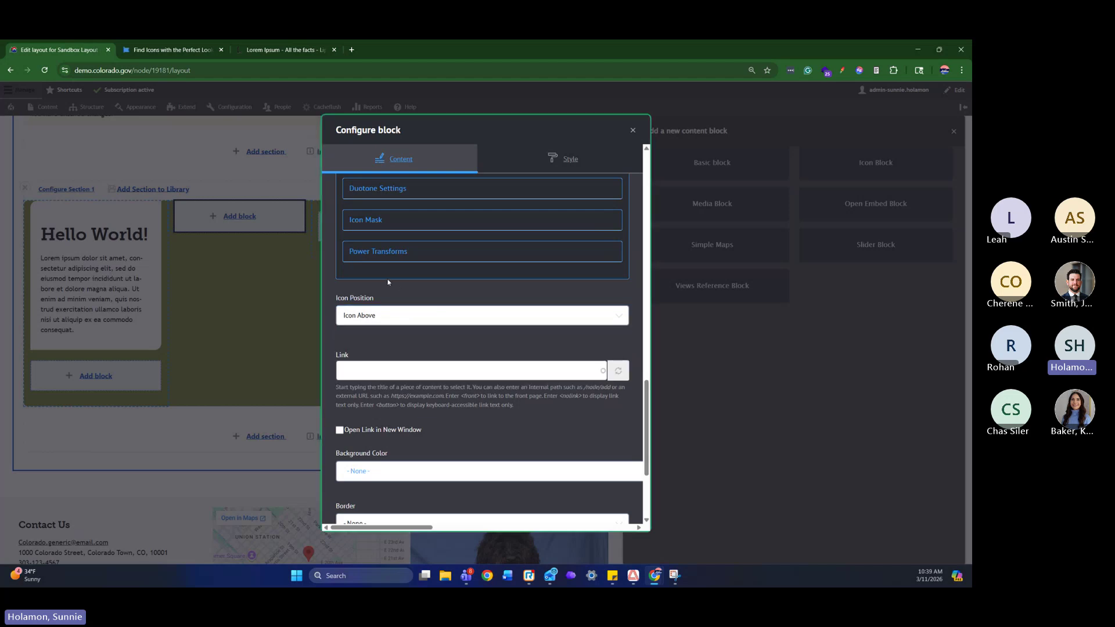
{"action": "scroll", "coordinate": [511, 343], "scroll_direction": "down", "scroll_amount": 1}
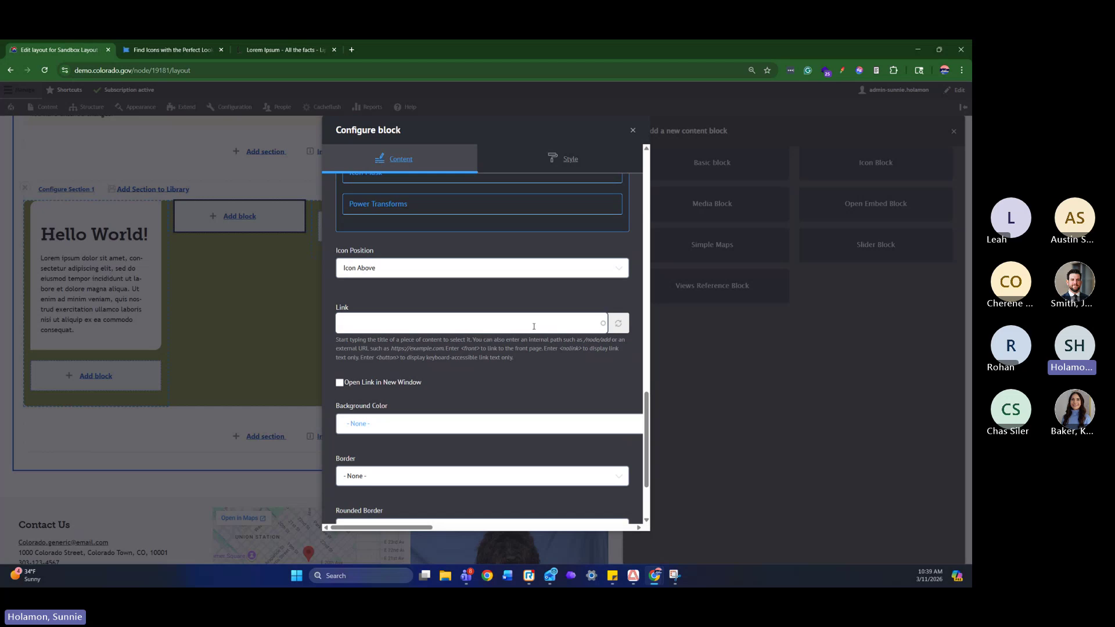
Link the Icon Block to the Home (9999) page via the Link field's autocomplete
{"action": "left_click", "coordinate": [533, 327]}
{"action": "type", "text": "home"}
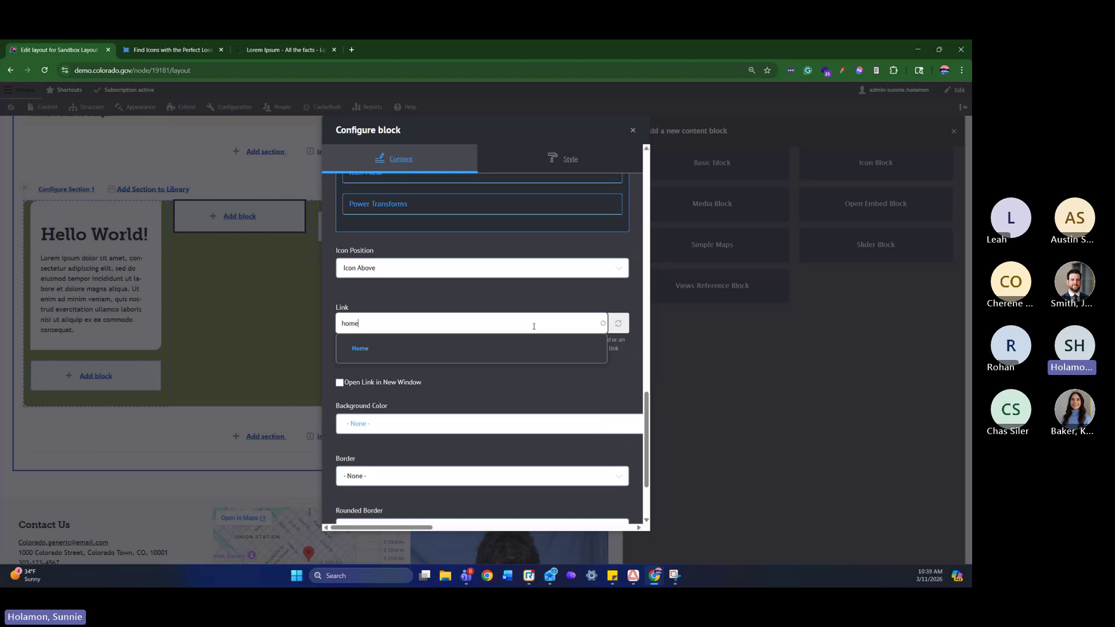
{"action": "key", "text": "BackSpace"}
{"action": "key", "text": "BackSpace"}
{"action": "key", "text": "BackSpace"}
{"action": "type", "text": "joe"}
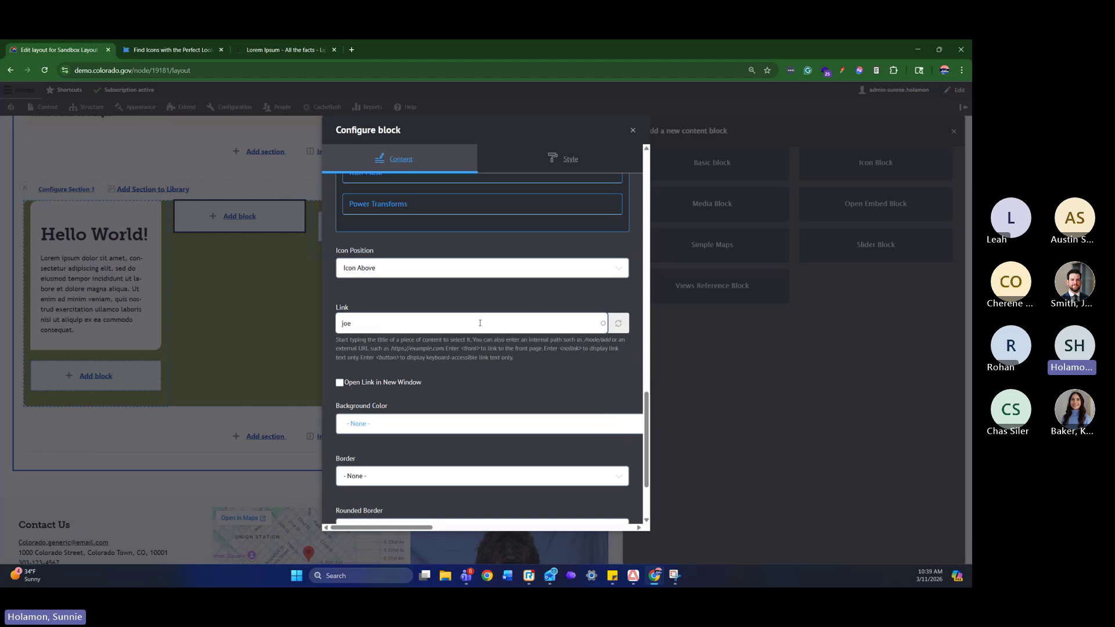
{"action": "key", "text": "BackSpace"}
{"action": "key", "text": "BackSpace"}
{"action": "key", "text": "BackSpace"}
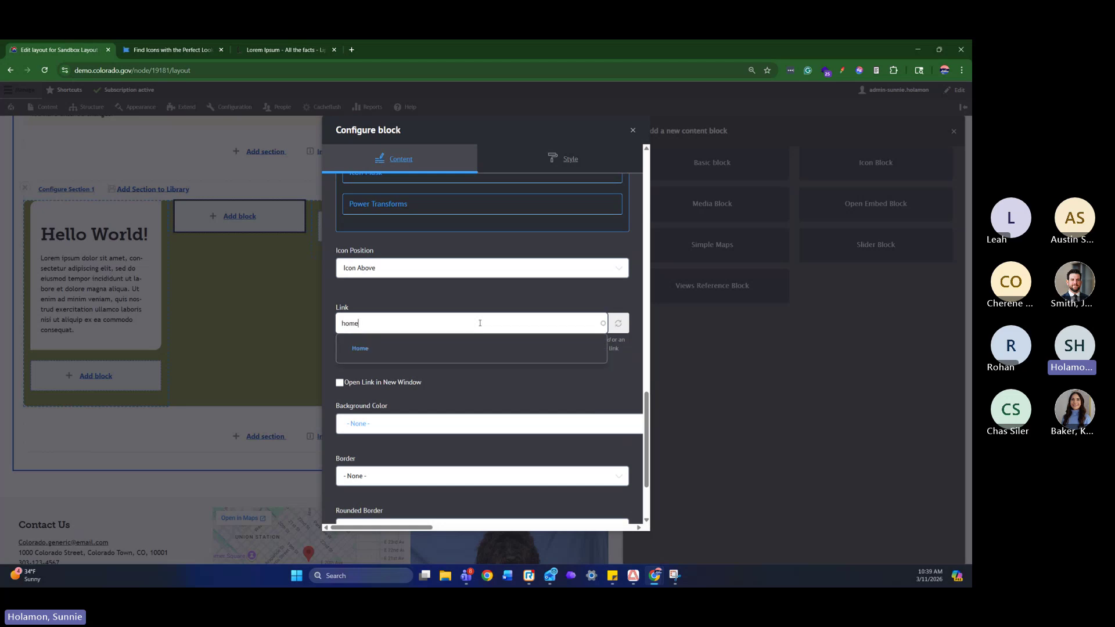
{"action": "left_click", "coordinate": [467, 345]}
{"action": "scroll", "coordinate": [504, 367], "scroll_direction": "up", "scroll_amount": 3}
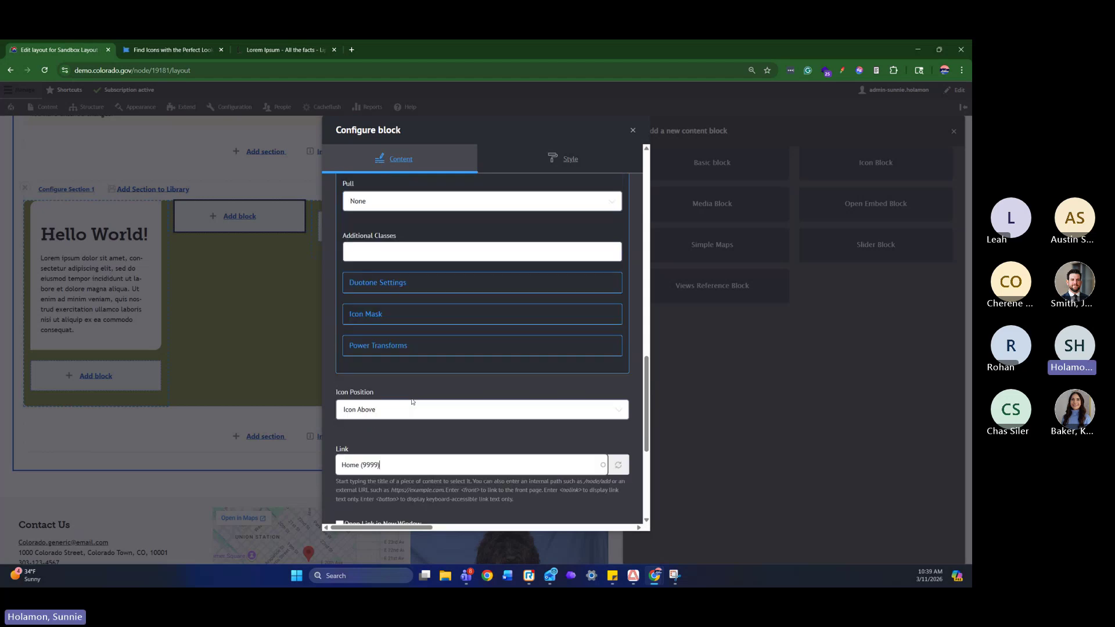
{"action": "scroll", "coordinate": [421, 433], "scroll_direction": "down", "scroll_amount": 1}
{"action": "scroll", "coordinate": [422, 433], "scroll_direction": "down", "scroll_amount": 1}
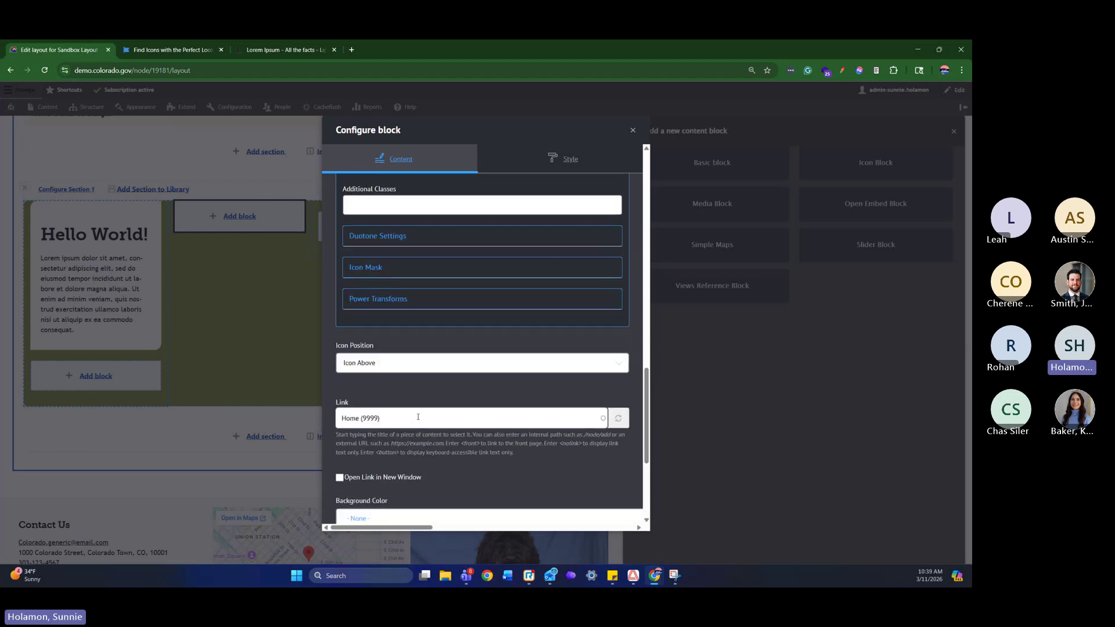
{"action": "left_click_drag", "start_coordinate": [392, 423], "coordinate": [361, 425]}
{"action": "left_click", "coordinate": [421, 415]}
Bring up the Background Color dropdown's list of colour options
{"action": "scroll", "coordinate": [519, 376], "scroll_direction": "down", "scroll_amount": 1}
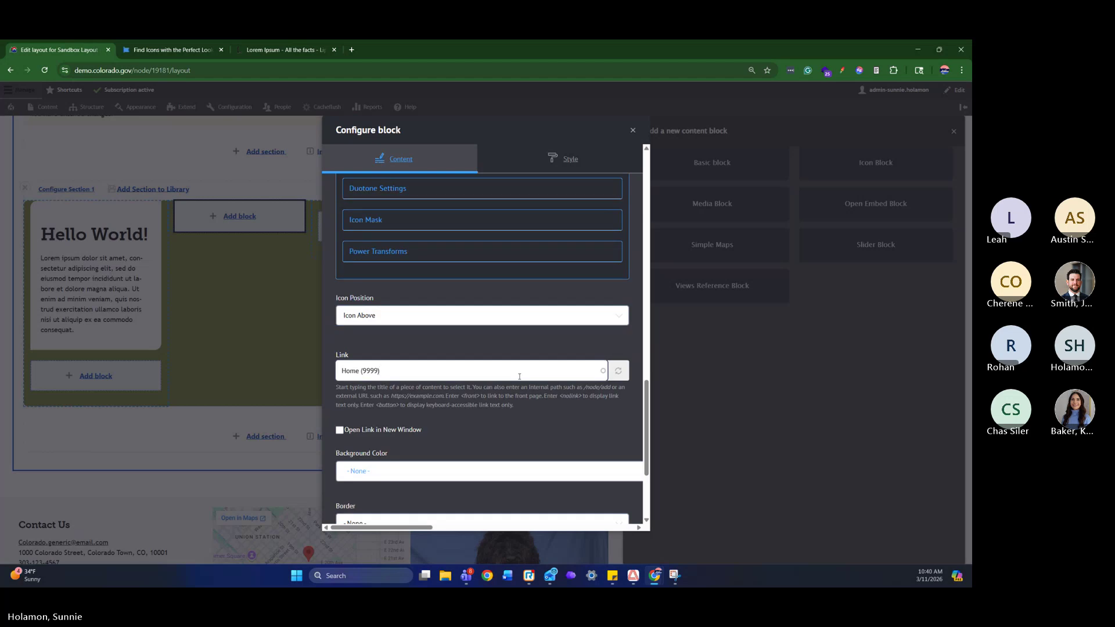
{"action": "scroll", "coordinate": [519, 376], "scroll_direction": "down", "scroll_amount": 2}
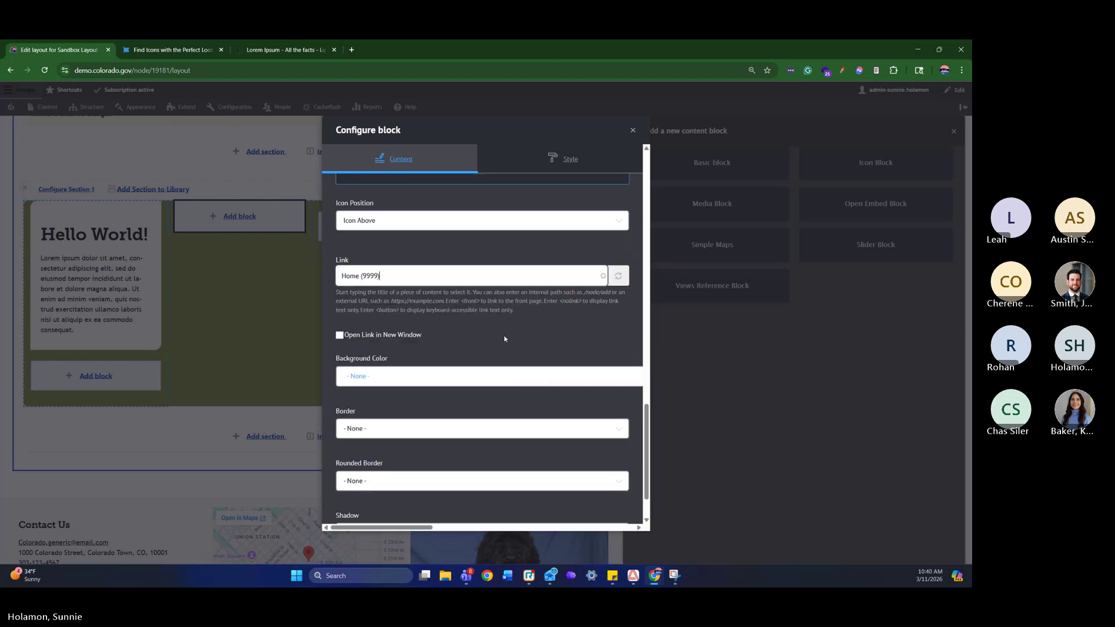
{"action": "scroll", "coordinate": [493, 368], "scroll_direction": "down", "scroll_amount": 1}
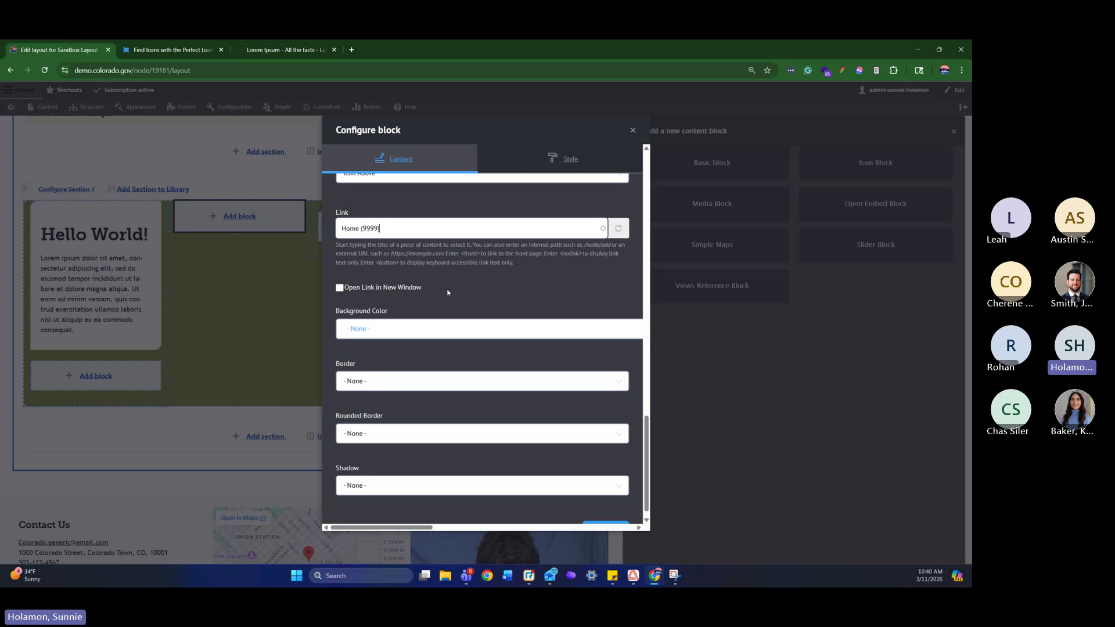
{"action": "left_click", "coordinate": [489, 335]}
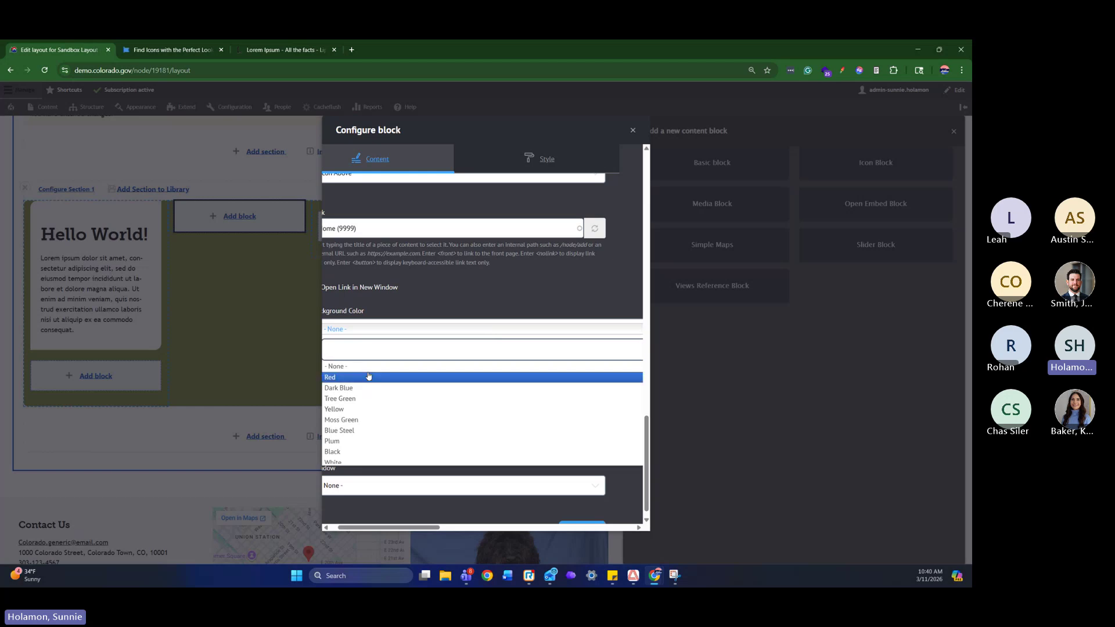
Set the Icon Card block's Background Color to Ice
{"action": "left_click", "coordinate": [475, 282]}
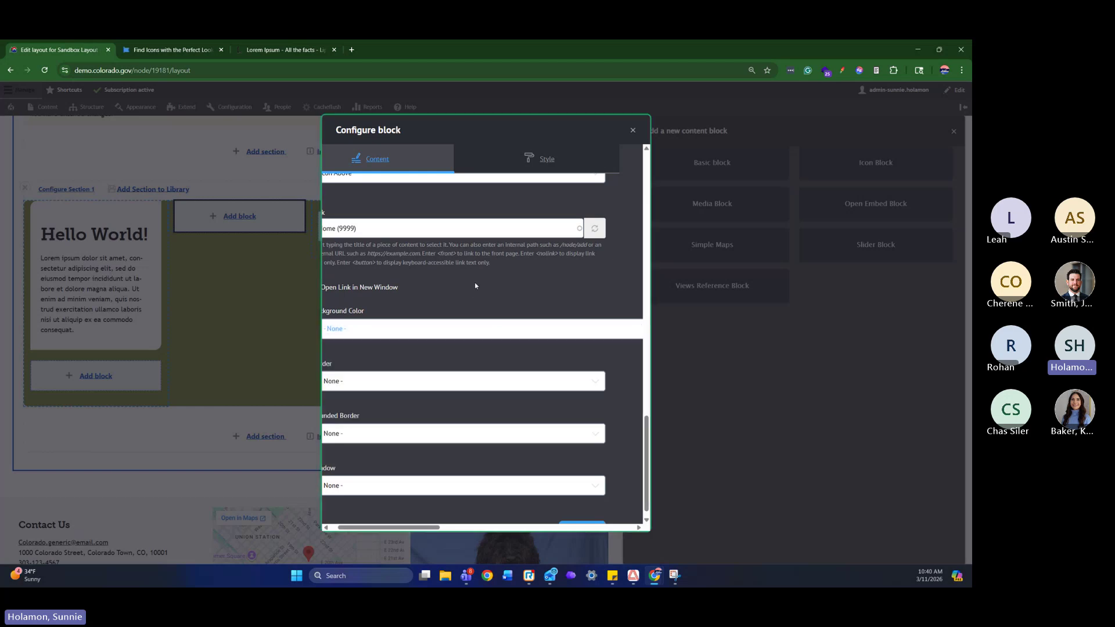
{"action": "left_click", "coordinate": [444, 340]}
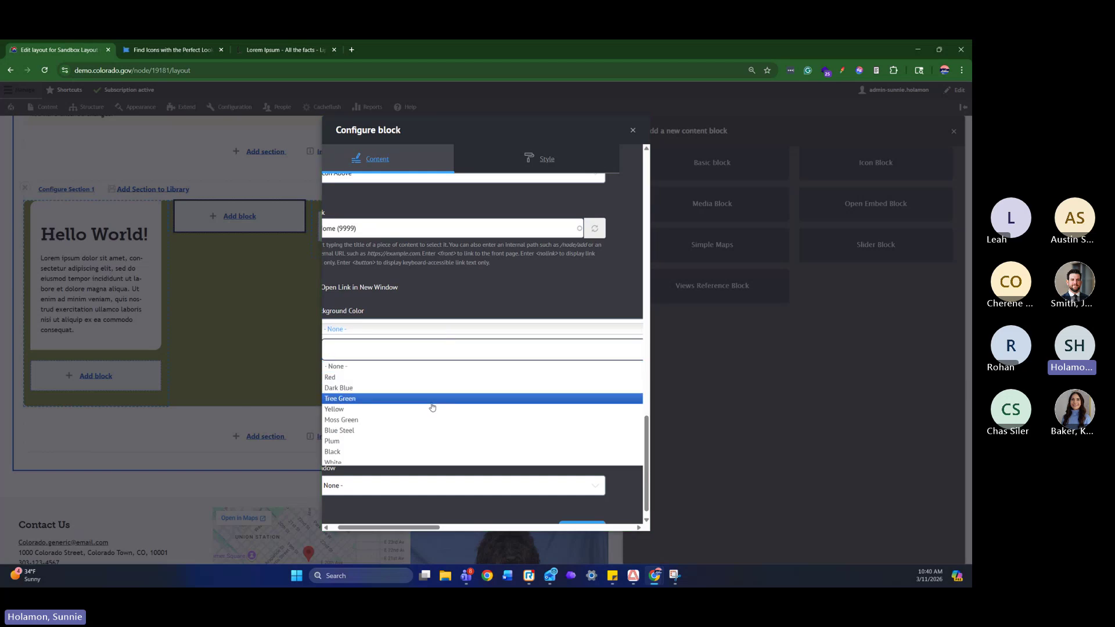
{"action": "scroll", "coordinate": [418, 395], "scroll_direction": "down", "scroll_amount": 5}
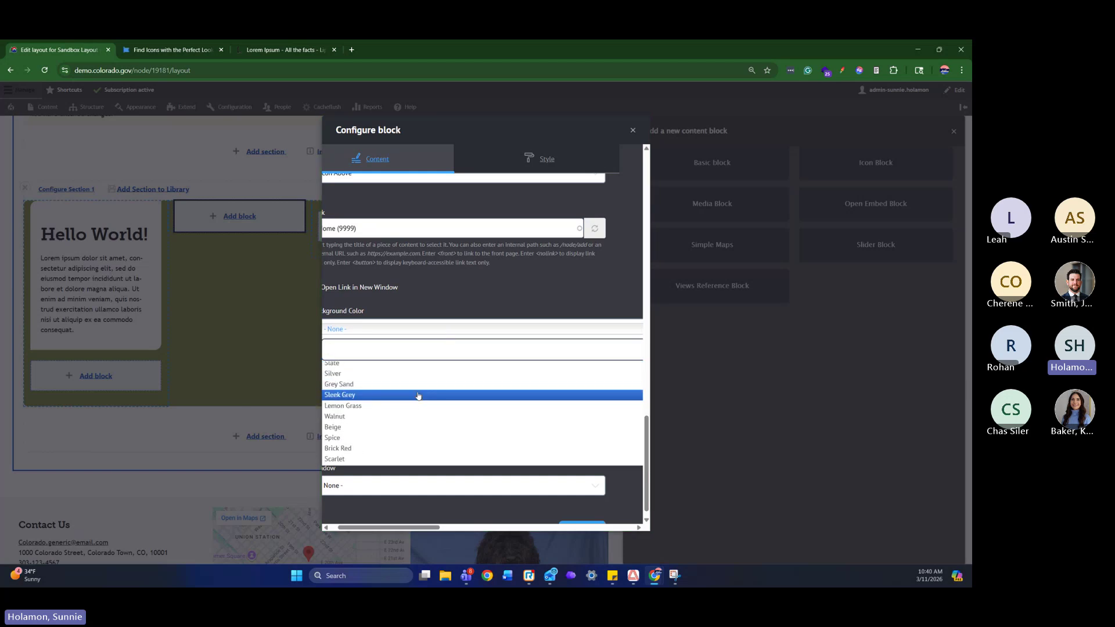
{"action": "scroll", "coordinate": [419, 395], "scroll_direction": "down", "scroll_amount": 3}
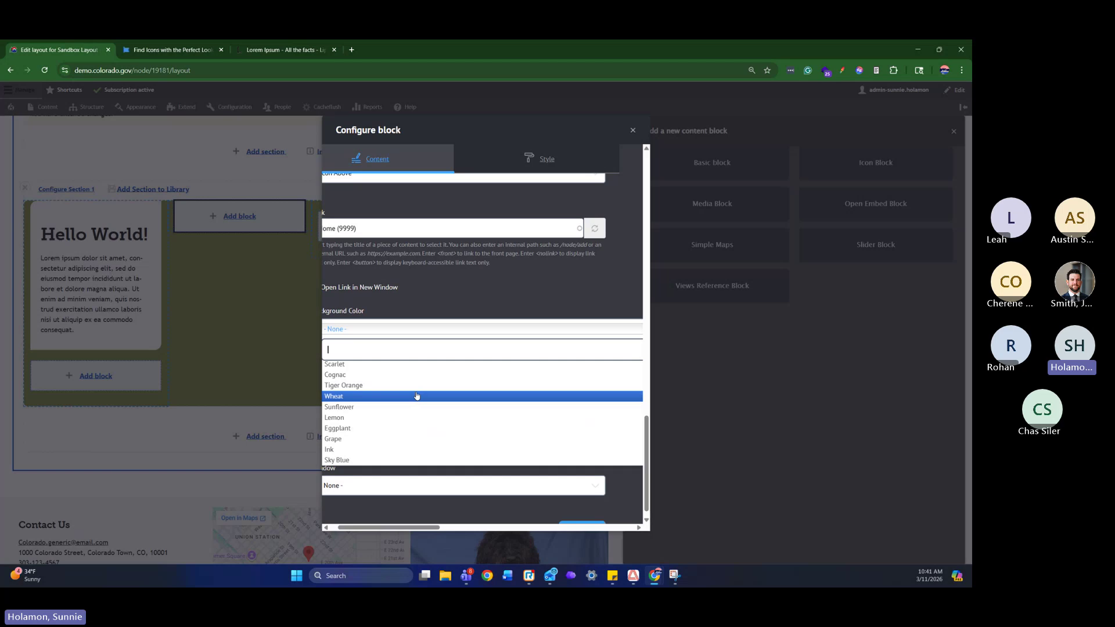
{"action": "scroll", "coordinate": [416, 396], "scroll_direction": "up", "scroll_amount": 5}
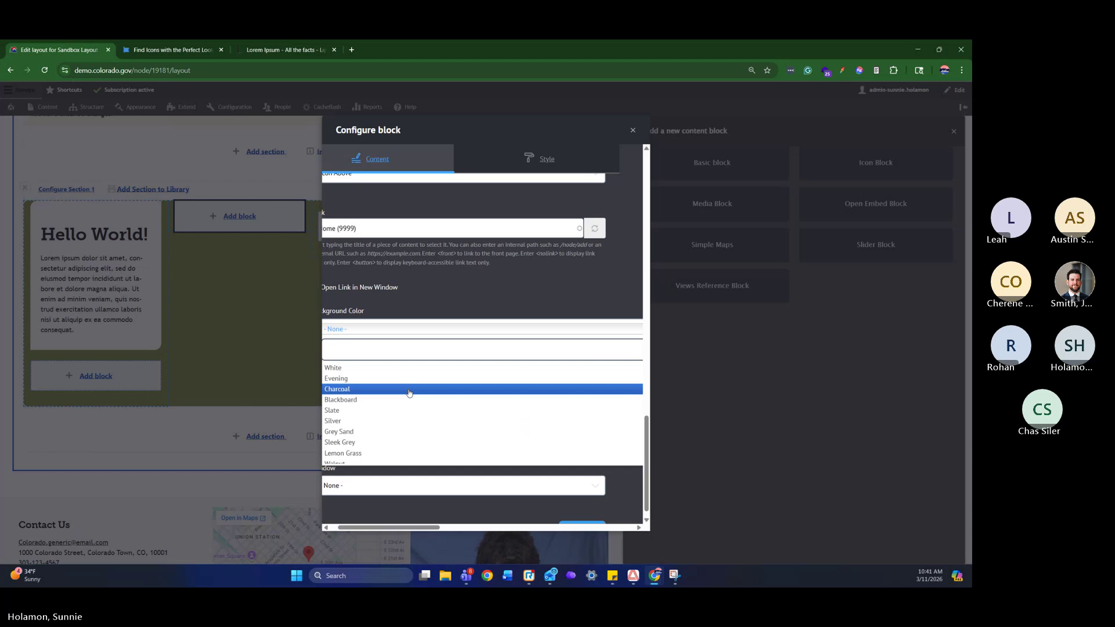
{"action": "scroll", "coordinate": [412, 407], "scroll_direction": "down", "scroll_amount": 5}
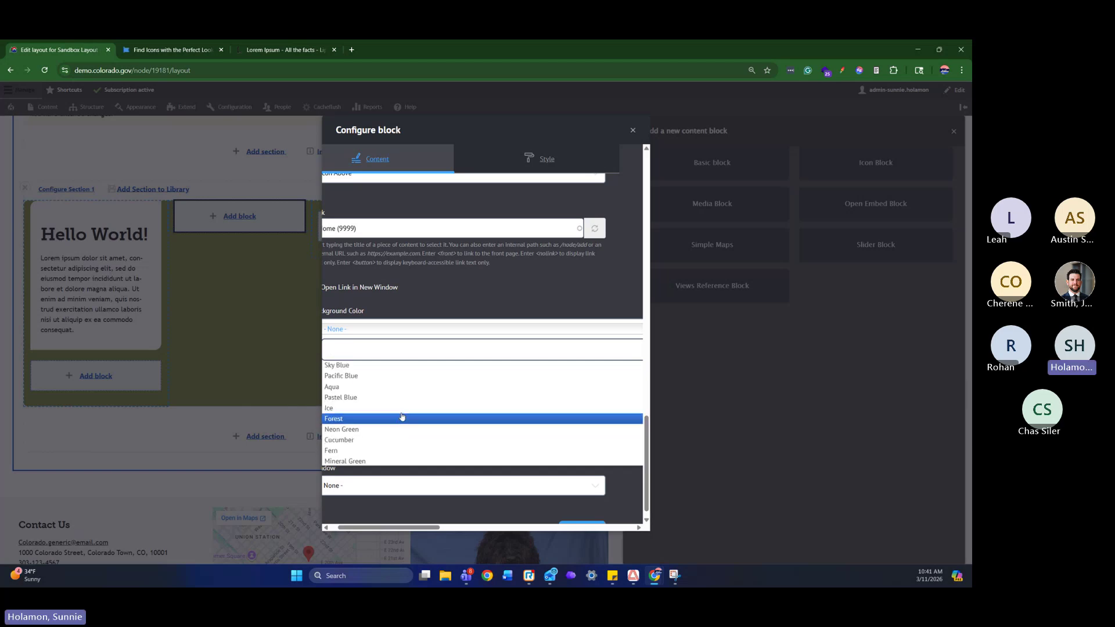
{"action": "left_click", "coordinate": [400, 408]}
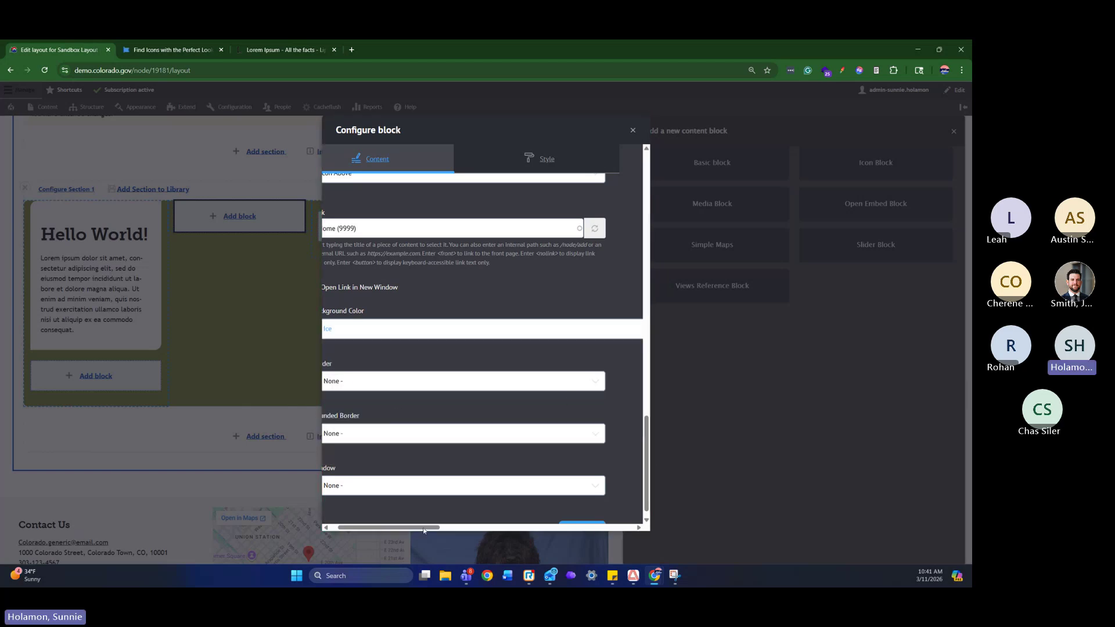
{"action": "left_click_drag", "start_coordinate": [423, 530], "coordinate": [417, 529]}
Keep Border, Rounded Border and Shadow at None, then show the Style tab's background palette
{"action": "left_click", "coordinate": [513, 383]}
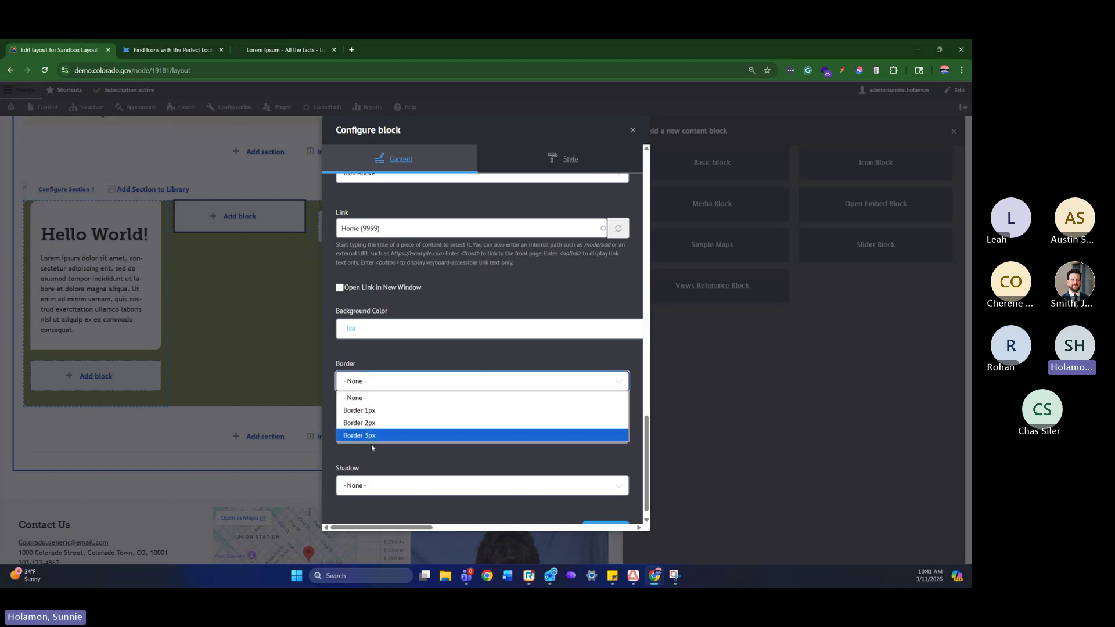
{"action": "left_click", "coordinate": [435, 377]}
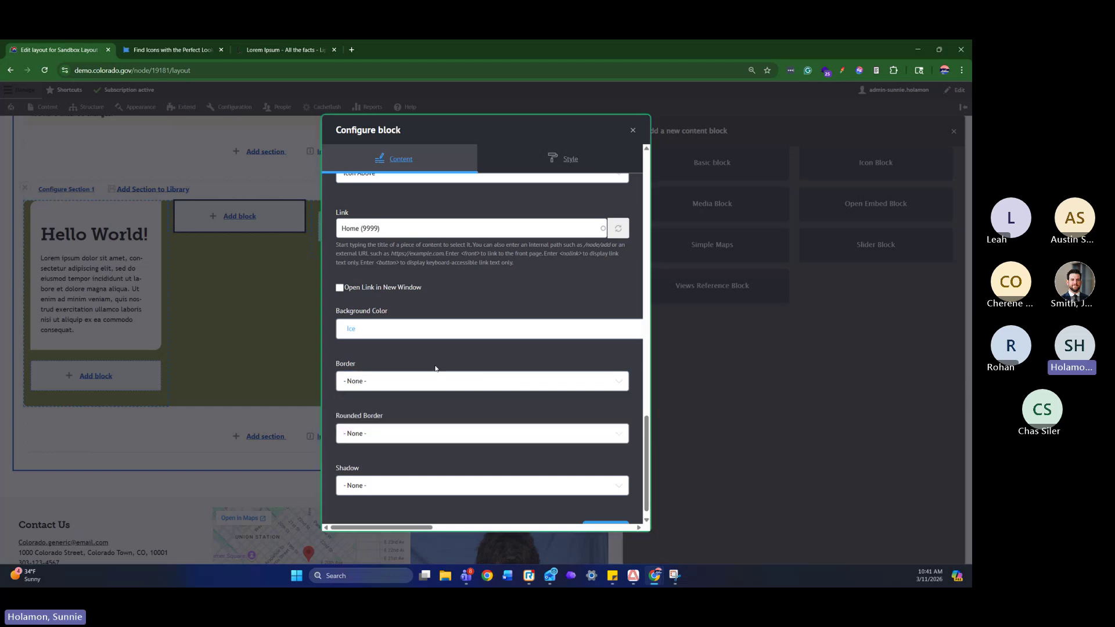
{"action": "left_click", "coordinate": [438, 425]}
{"action": "left_click", "coordinate": [435, 436]}
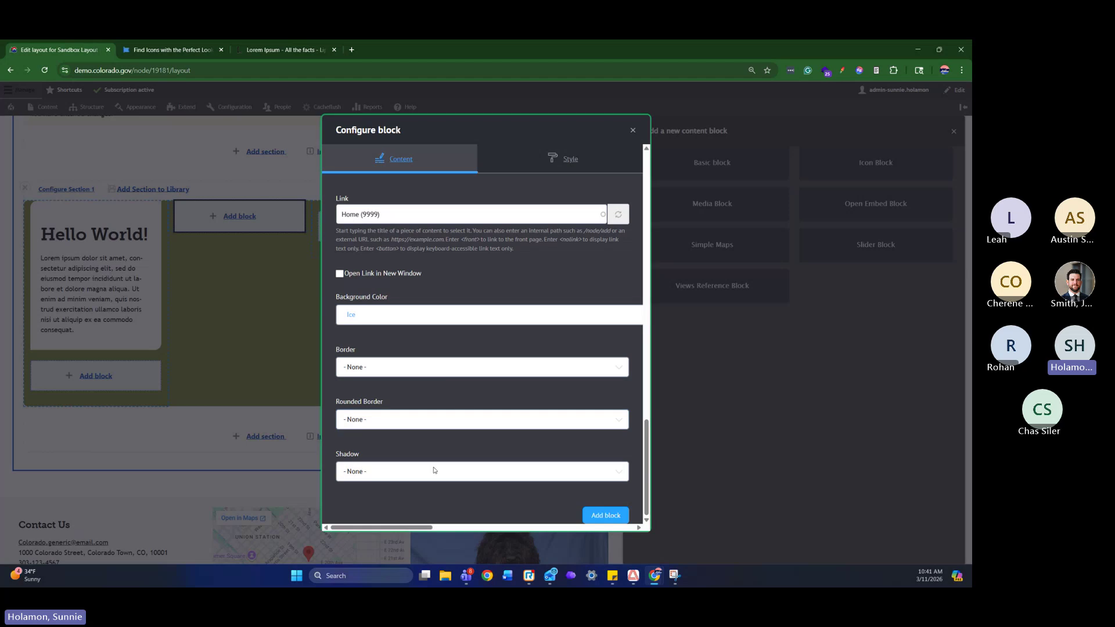
{"action": "left_click", "coordinate": [435, 470]}
{"action": "left_click", "coordinate": [446, 335]}
{"action": "left_click", "coordinate": [571, 162]}
{"action": "left_click", "coordinate": [440, 187]}
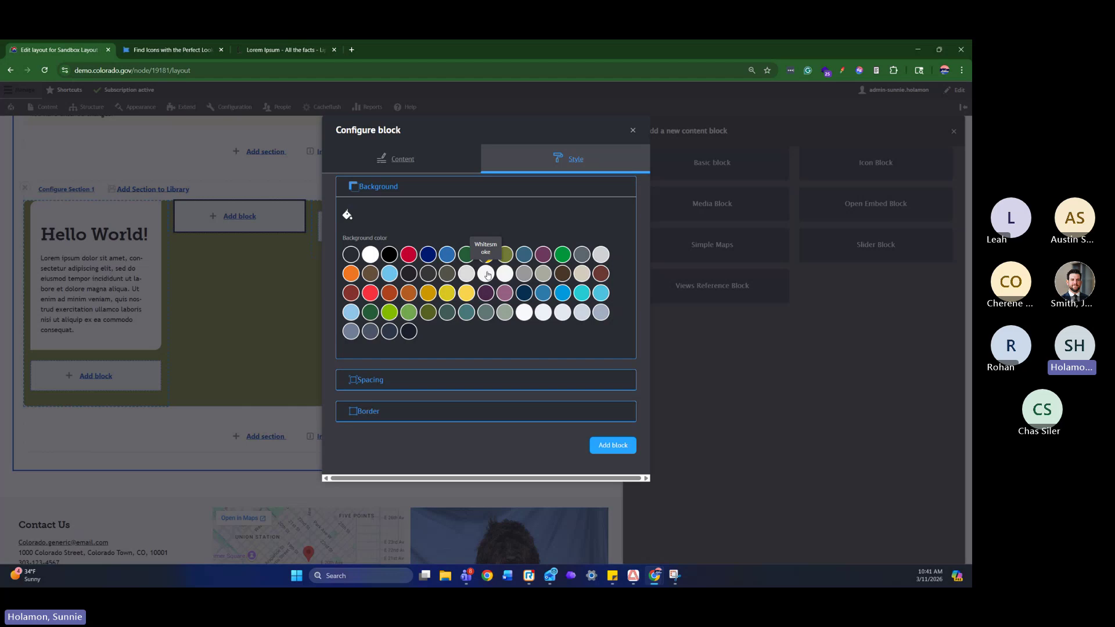
Return to the Icon Card's content settings and scroll to the bottom of the form to add it
{"action": "left_click", "coordinate": [450, 164]}
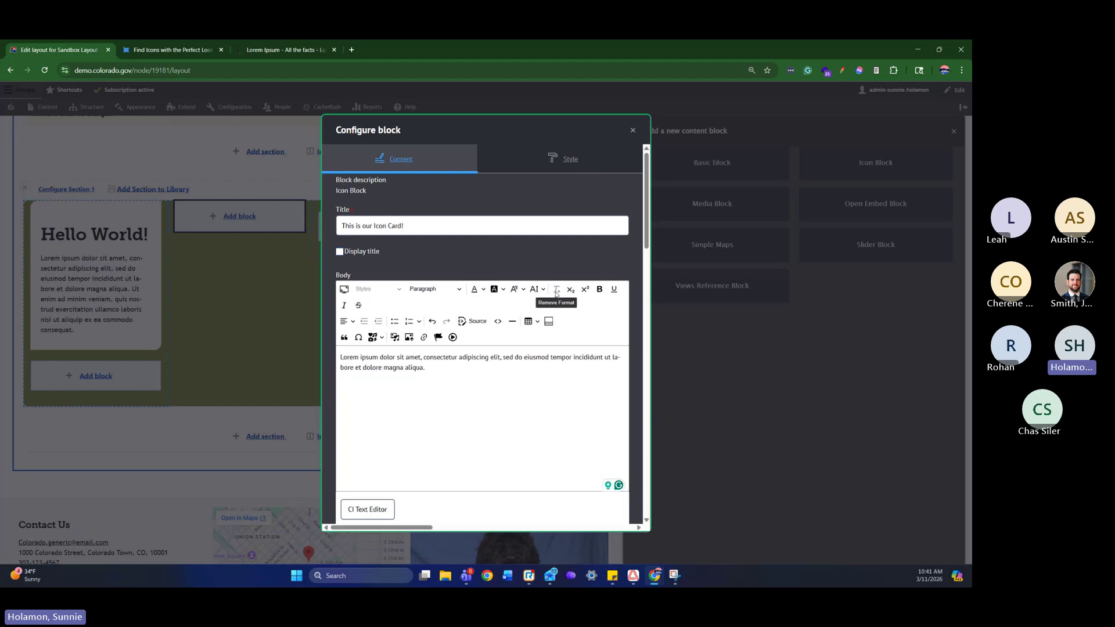
{"action": "scroll", "coordinate": [555, 295], "scroll_direction": "down", "scroll_amount": 10}
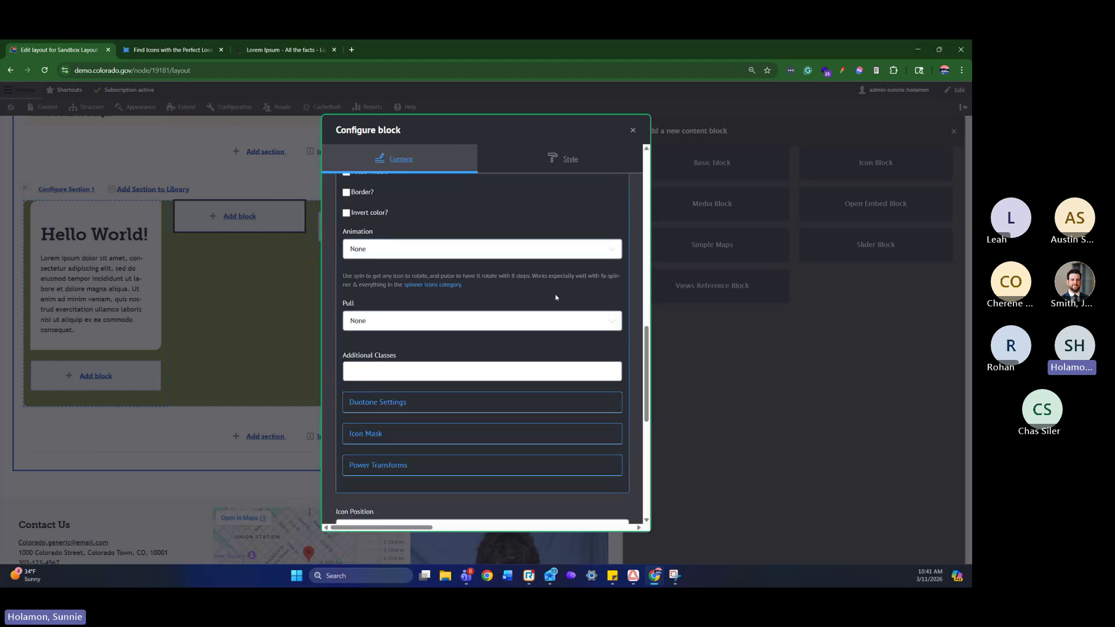
{"action": "scroll", "coordinate": [555, 298], "scroll_direction": "down", "scroll_amount": 5}
{"action": "scroll", "coordinate": [571, 315], "scroll_direction": "down", "scroll_amount": 2}
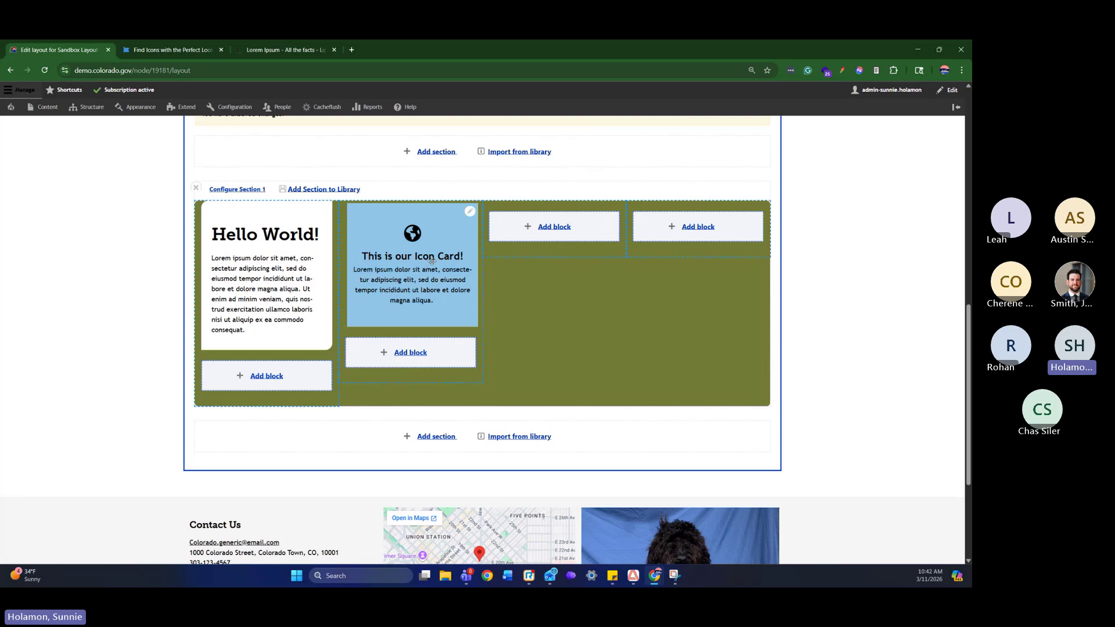
Drag the blocks so Icon Card tops column 1 and Hello World sits in column 2
{"action": "left_click_drag", "start_coordinate": [430, 259], "coordinate": [273, 261]}
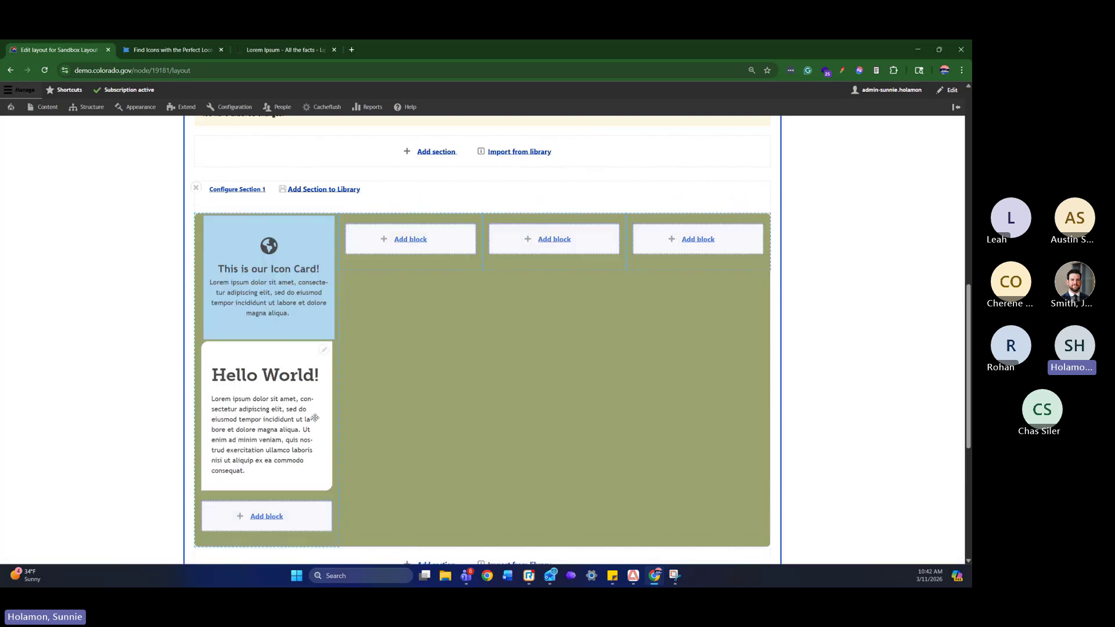
{"action": "left_click_drag", "start_coordinate": [291, 406], "coordinate": [406, 273]}
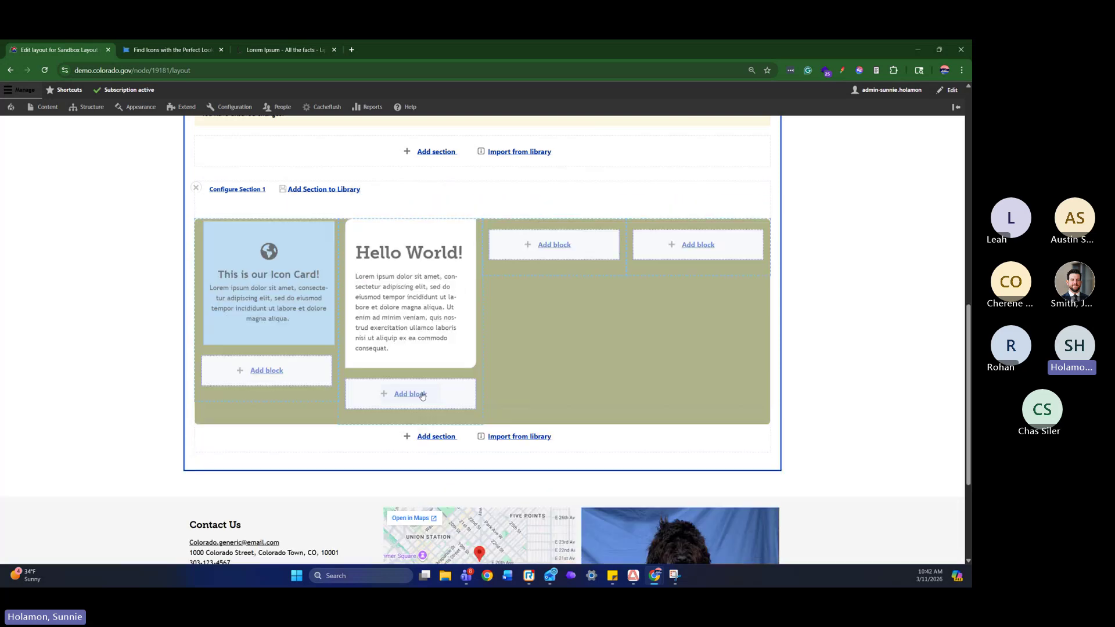
{"action": "left_click_drag", "start_coordinate": [425, 340], "coordinate": [247, 295]}
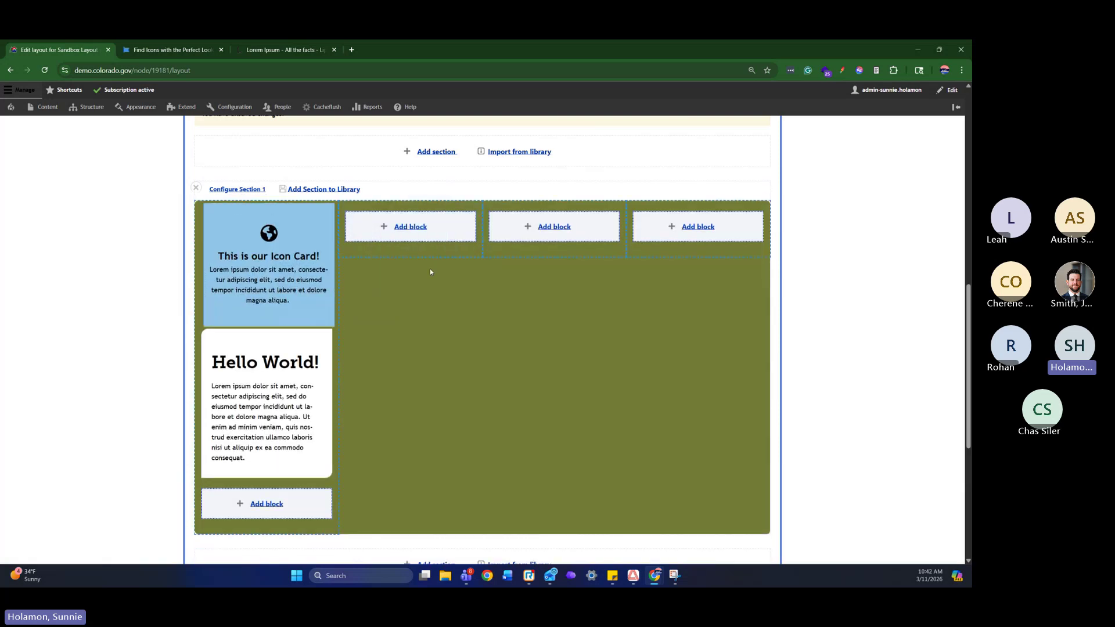
{"action": "left_click_drag", "start_coordinate": [313, 265], "coordinate": [435, 268]}
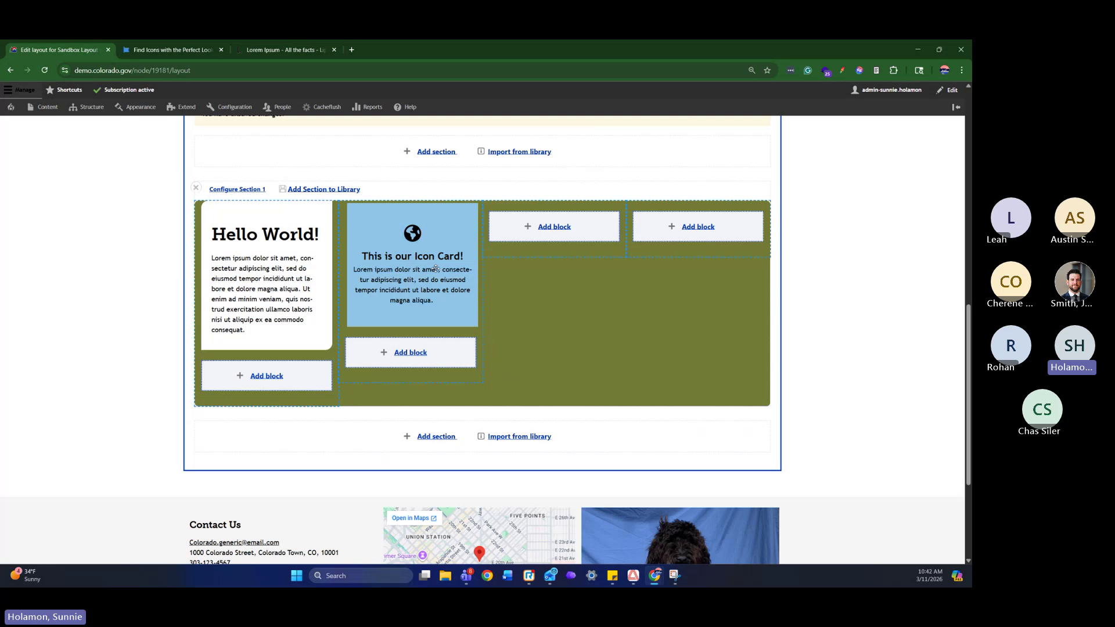
{"action": "left_click_drag", "start_coordinate": [435, 267], "coordinate": [245, 288]}
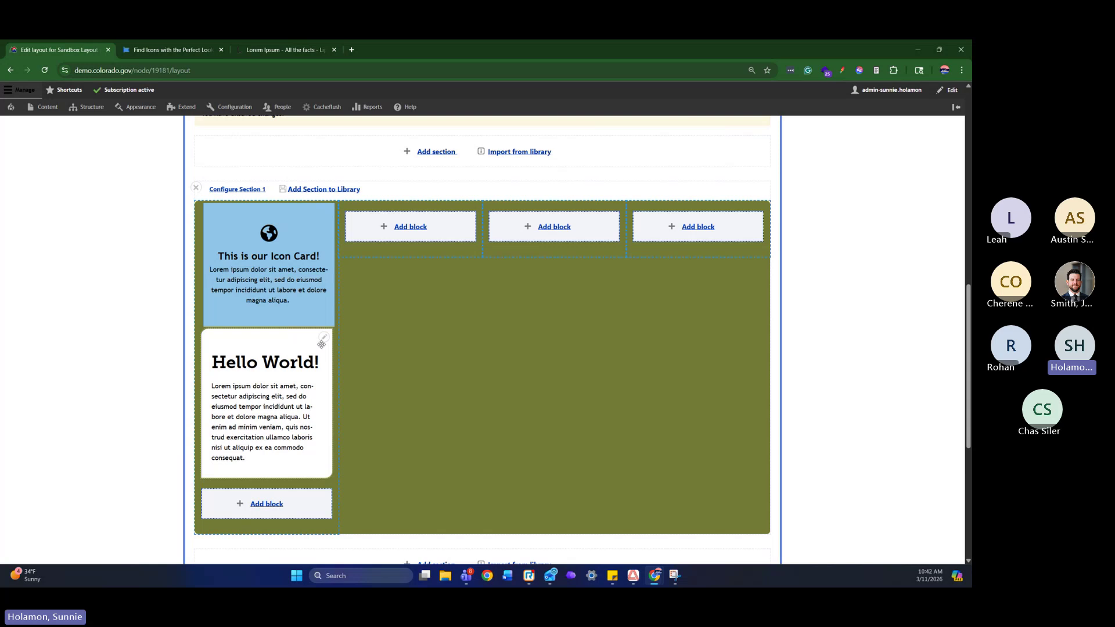
{"action": "left_click_drag", "start_coordinate": [321, 344], "coordinate": [406, 252]}
Create a Views Reference content block in column 3 titled 'Recent Activity'
{"action": "left_click", "coordinate": [575, 238]}
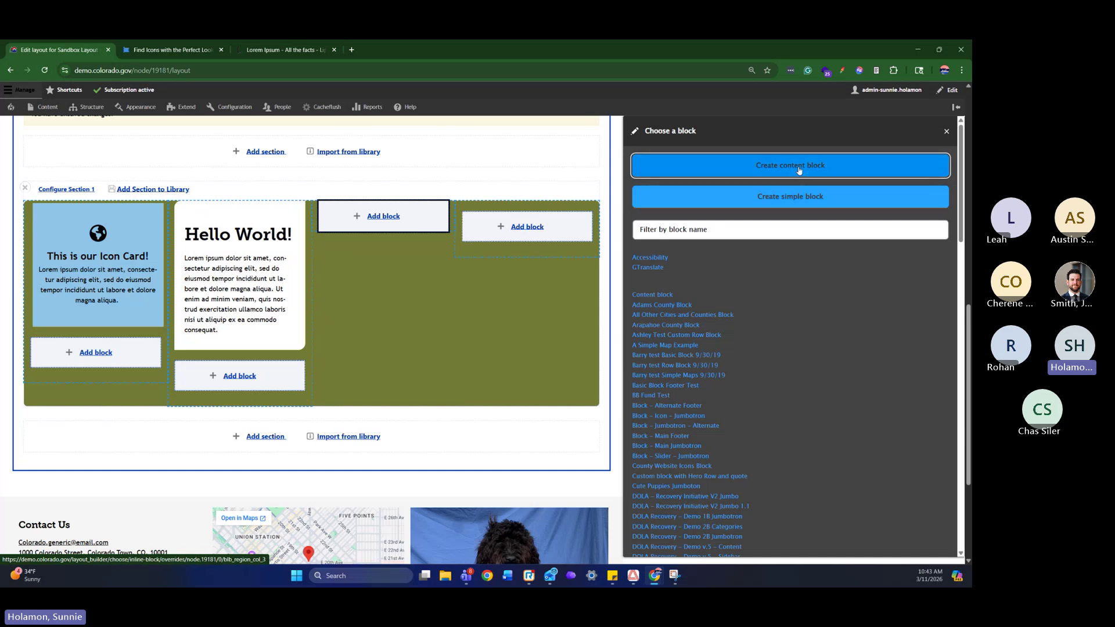
{"action": "left_click", "coordinate": [799, 170]}
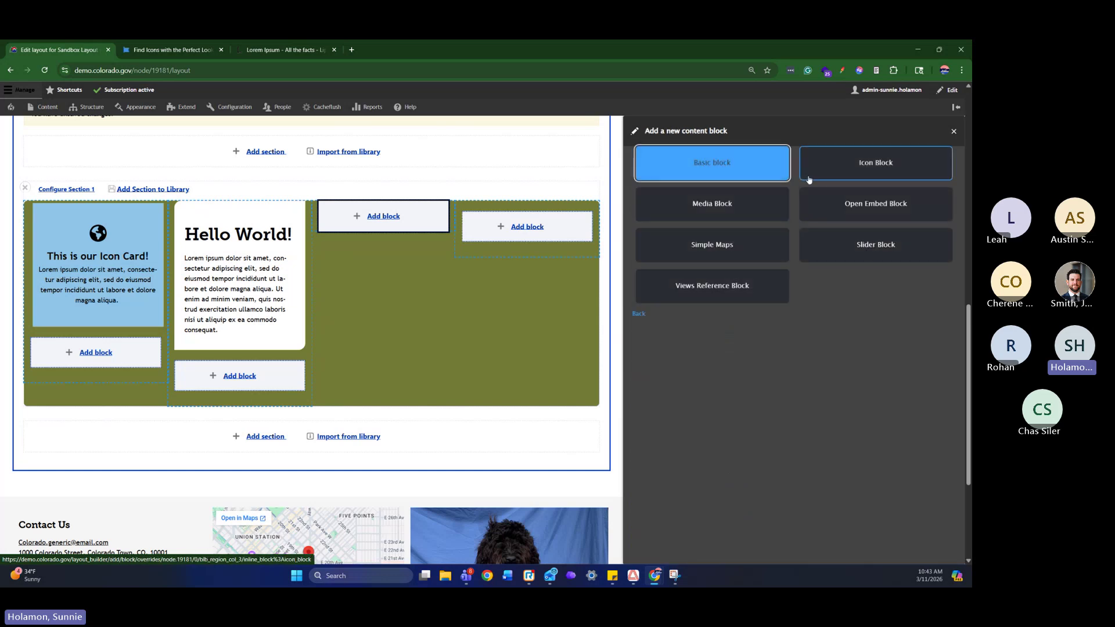
{"action": "left_click", "coordinate": [725, 290]}
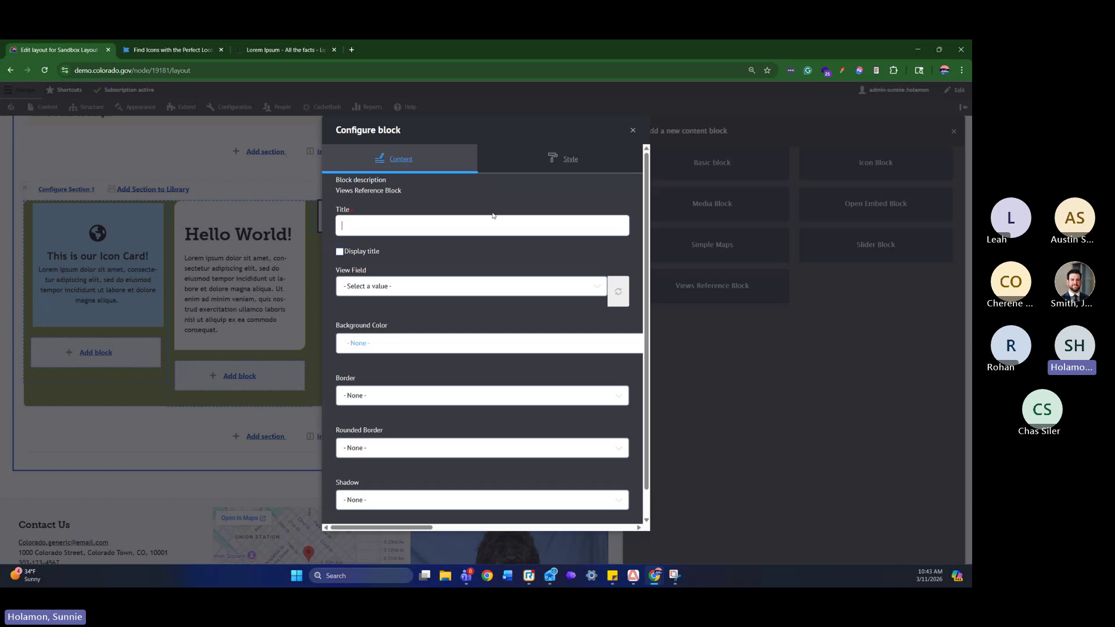
{"action": "type", "text": "ecent Activity"}
{"action": "scroll", "coordinate": [511, 248], "scroll_direction": "down", "scroll_amount": 1}
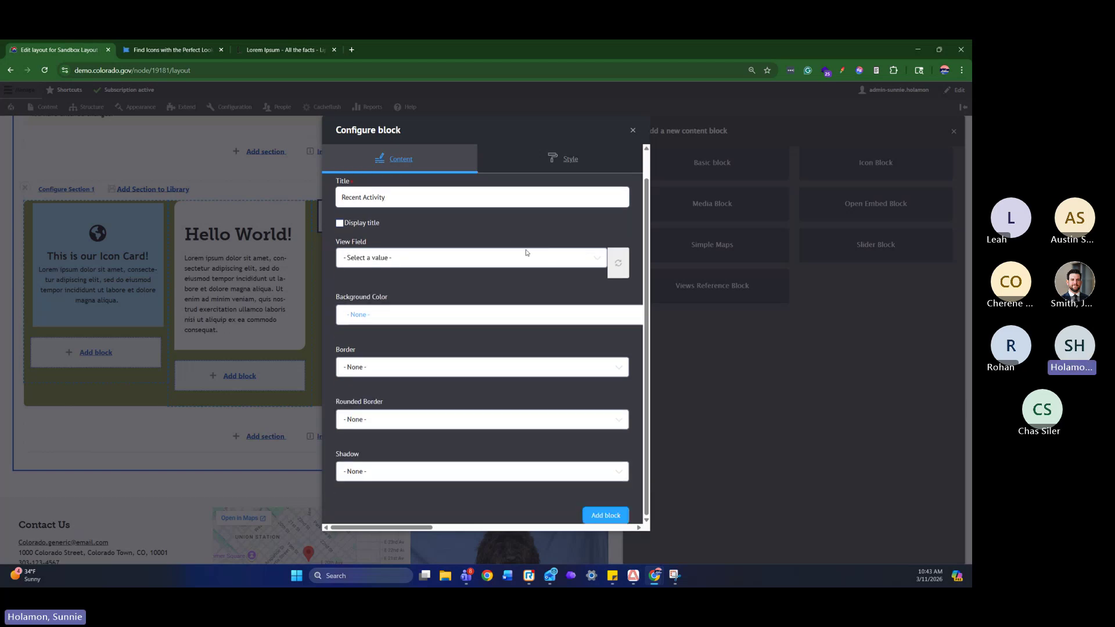
Reference the Recent Articles view with the Press Release display
{"action": "left_click", "coordinate": [553, 259]}
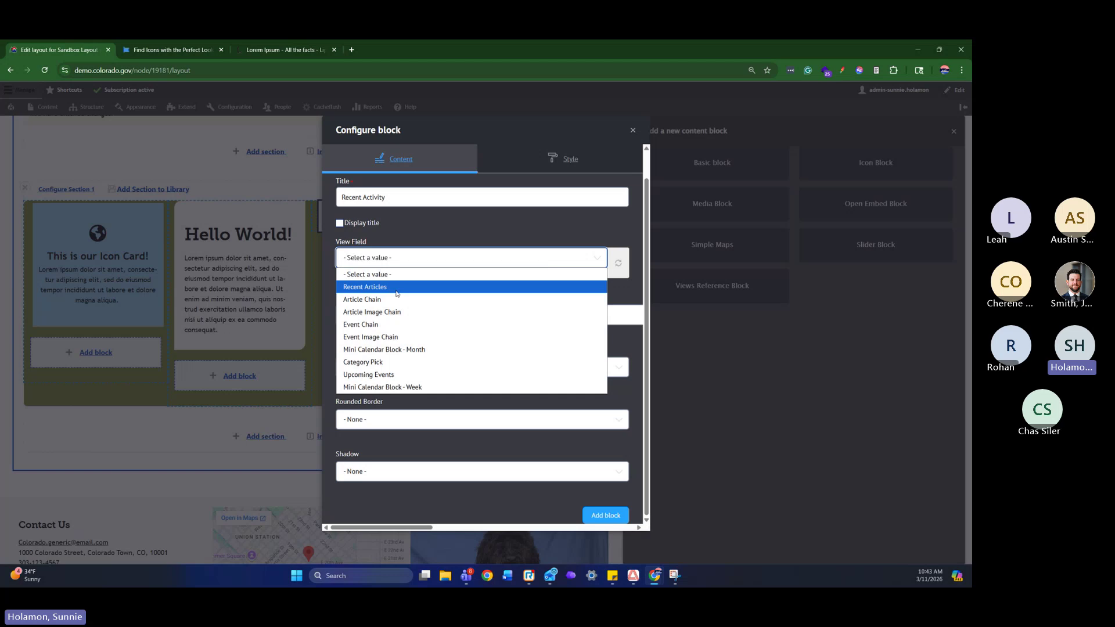
{"action": "left_click", "coordinate": [397, 293]}
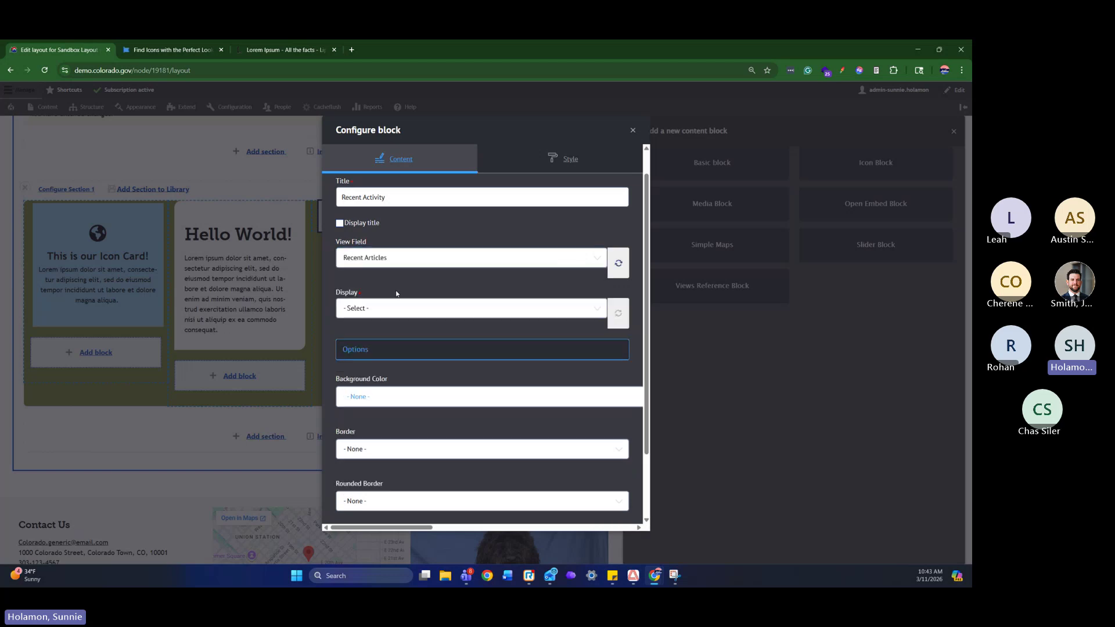
{"action": "left_click", "coordinate": [431, 302]}
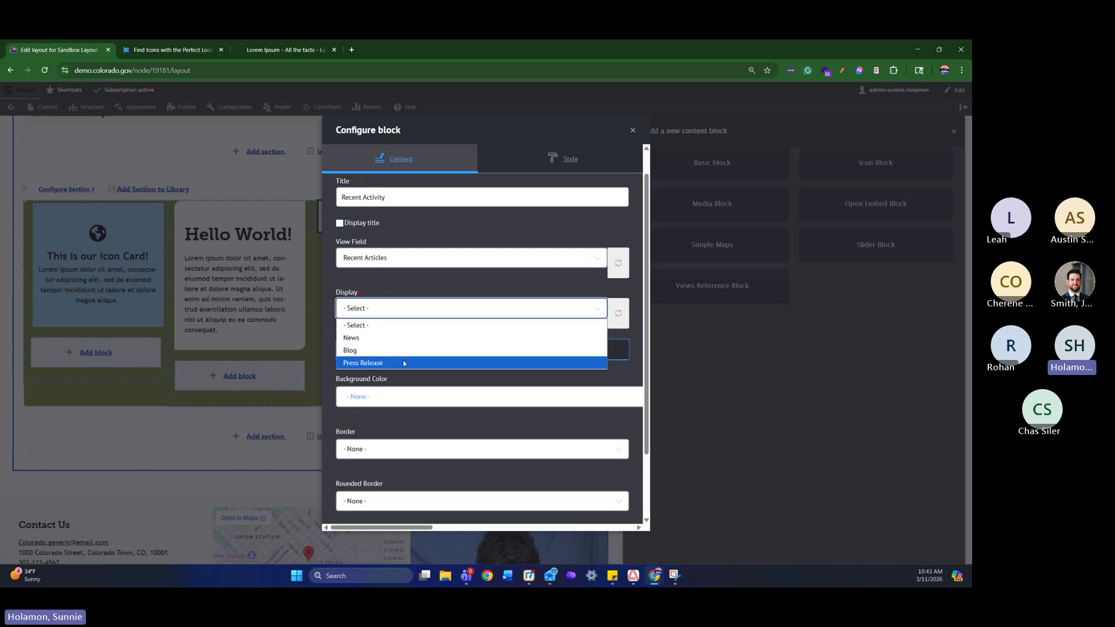
{"action": "left_click", "coordinate": [404, 363]}
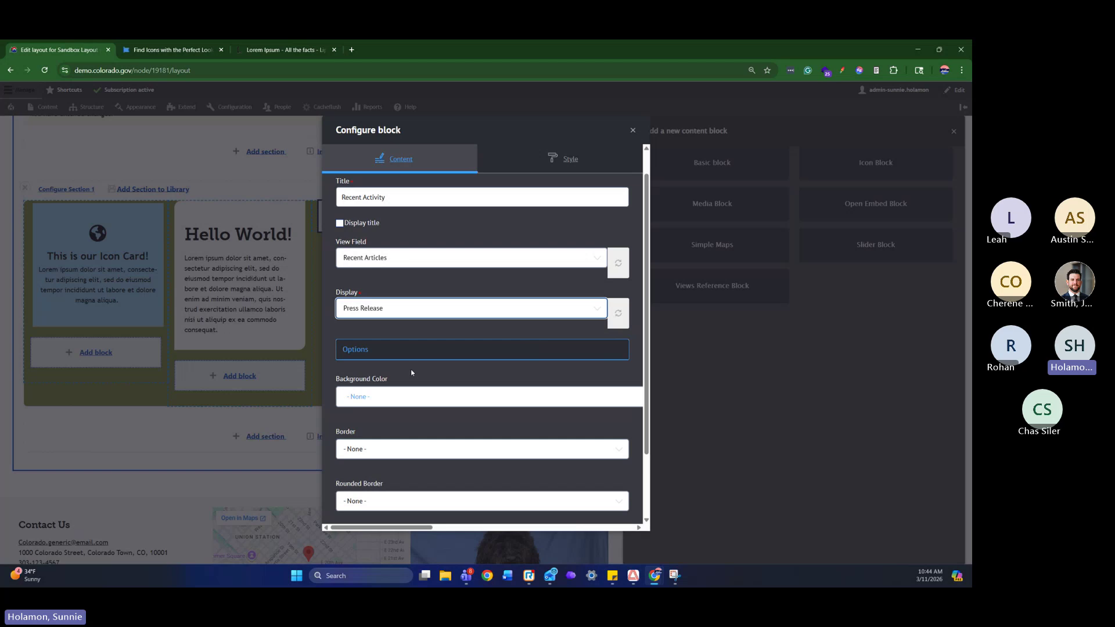
{"action": "scroll", "coordinate": [412, 354], "scroll_direction": "down", "scroll_amount": 2}
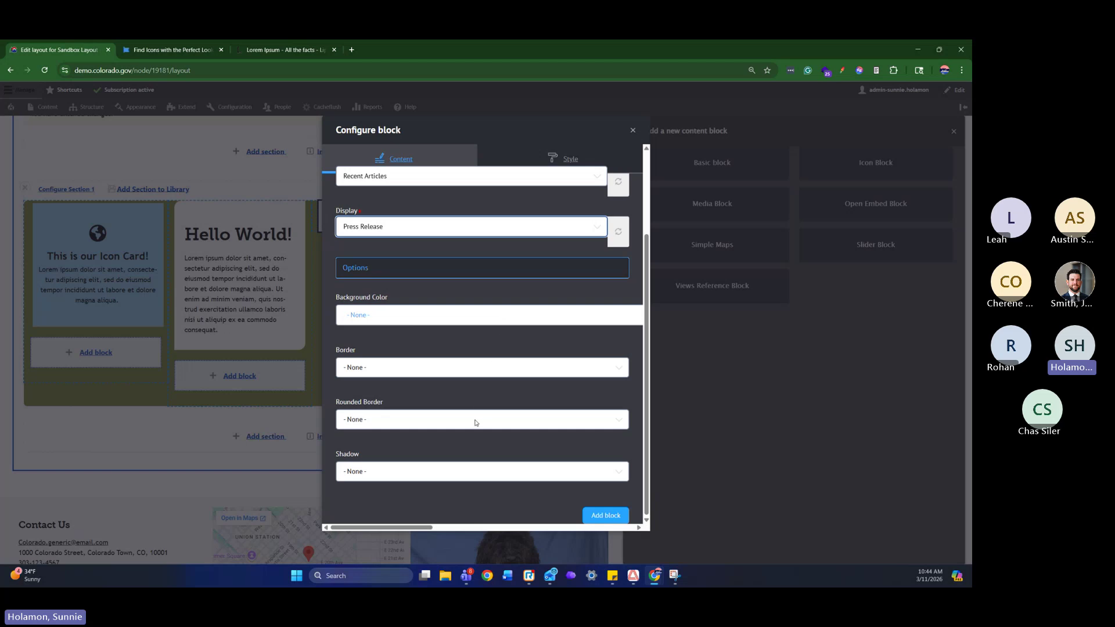
{"action": "scroll", "coordinate": [513, 334], "scroll_direction": "up", "scroll_amount": 2}
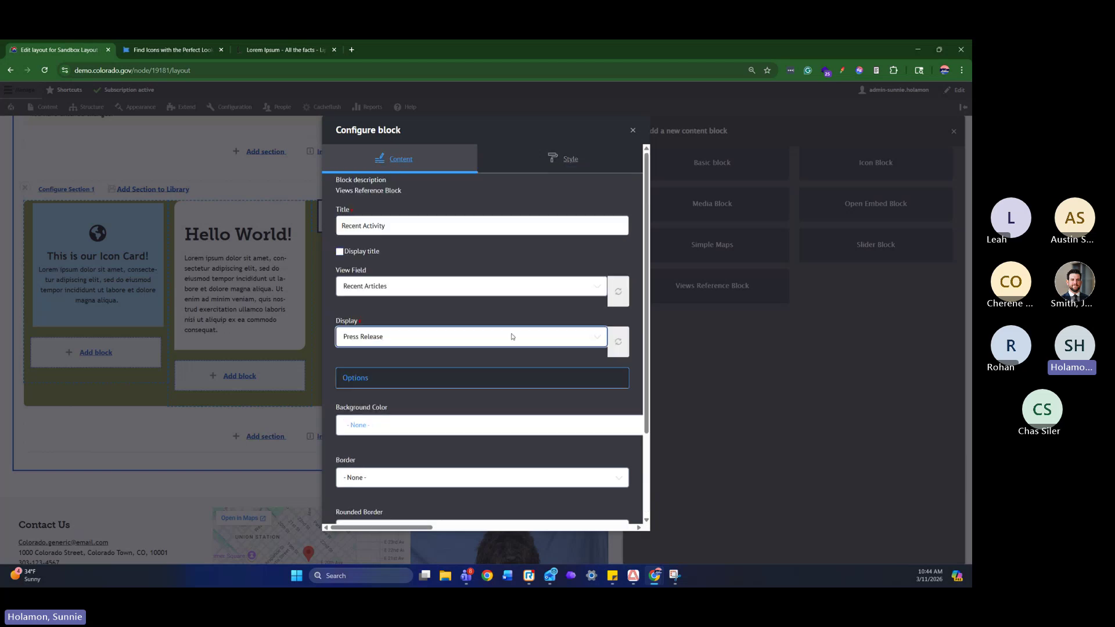
{"action": "scroll", "coordinate": [597, 473], "scroll_direction": "down", "scroll_amount": 2}
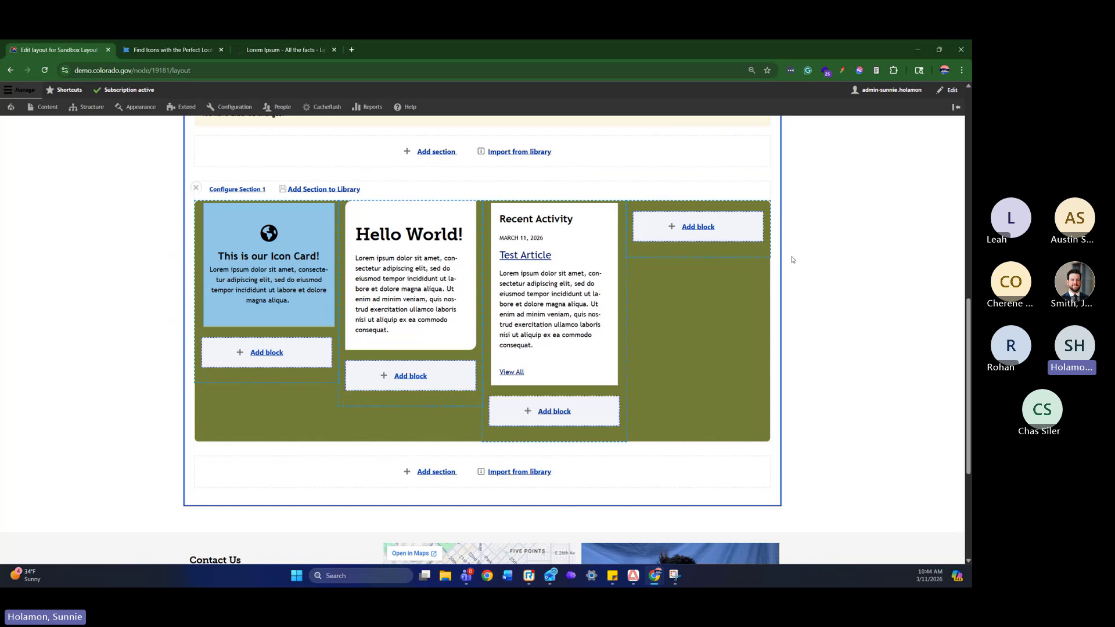
Create a Views Reference block in column 4 titled 'Upcoming Events'
{"action": "left_click", "coordinate": [707, 232]}
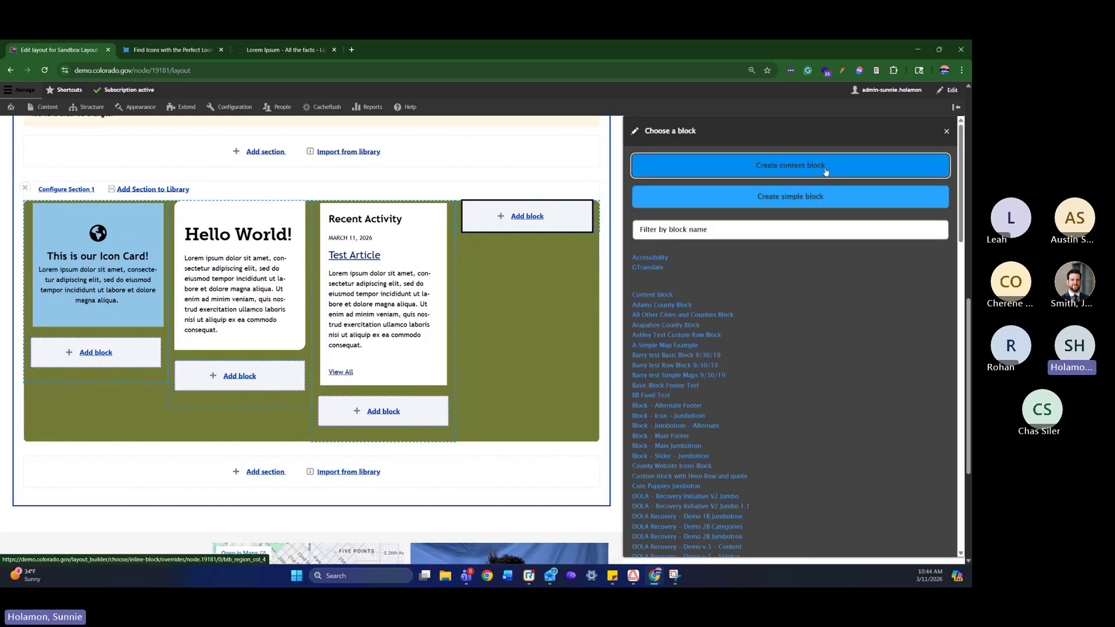
{"action": "left_click", "coordinate": [825, 168]}
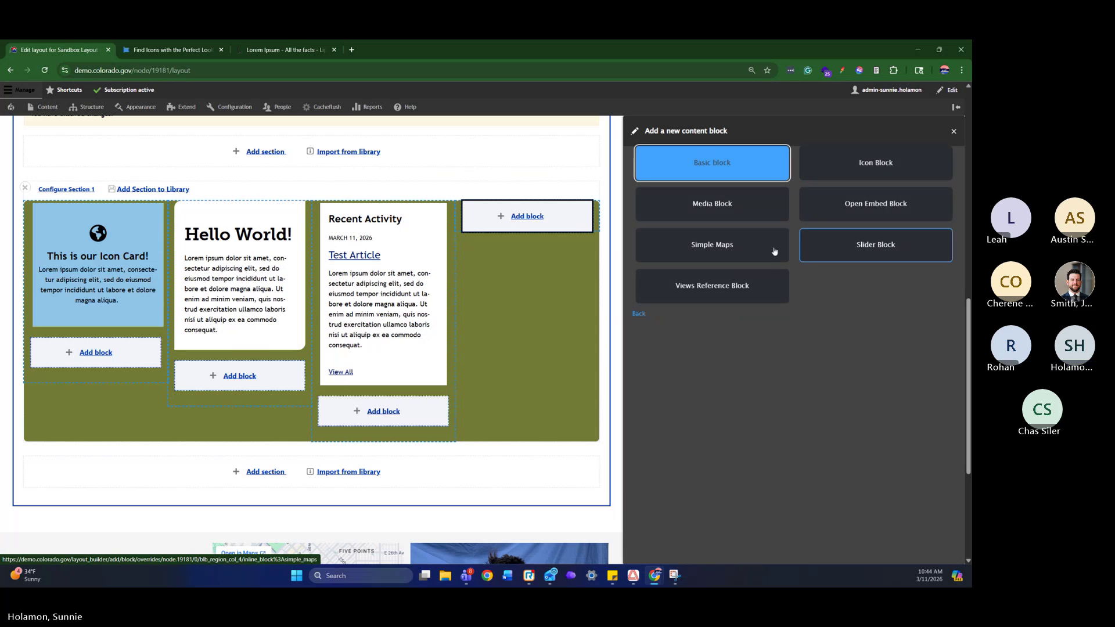
{"action": "left_click", "coordinate": [733, 291]}
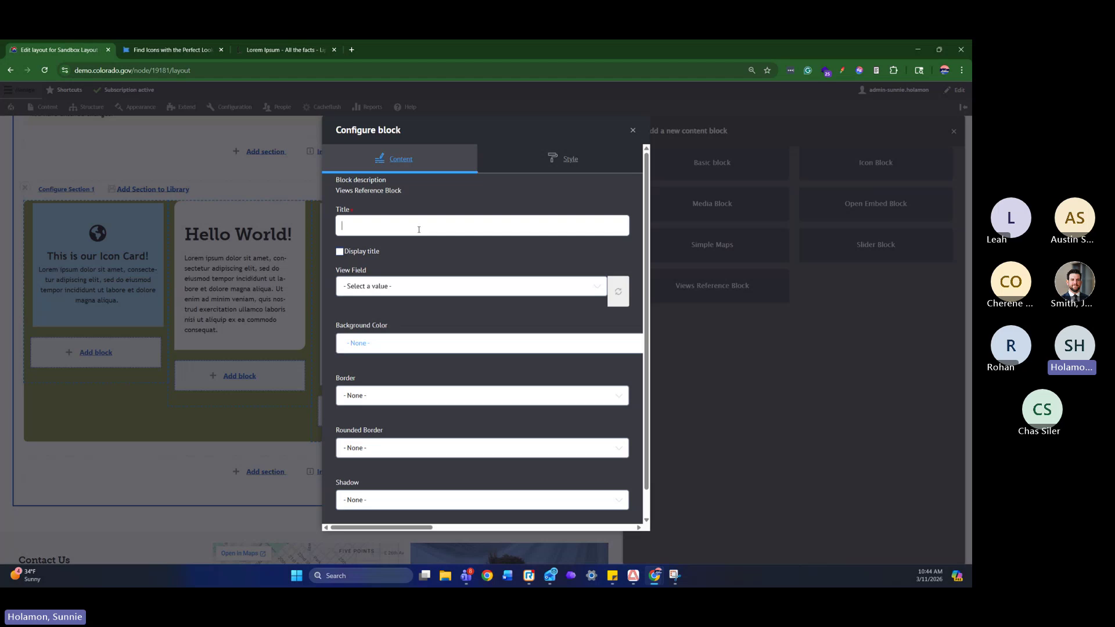
{"action": "type", "text": "Upcoming events"}
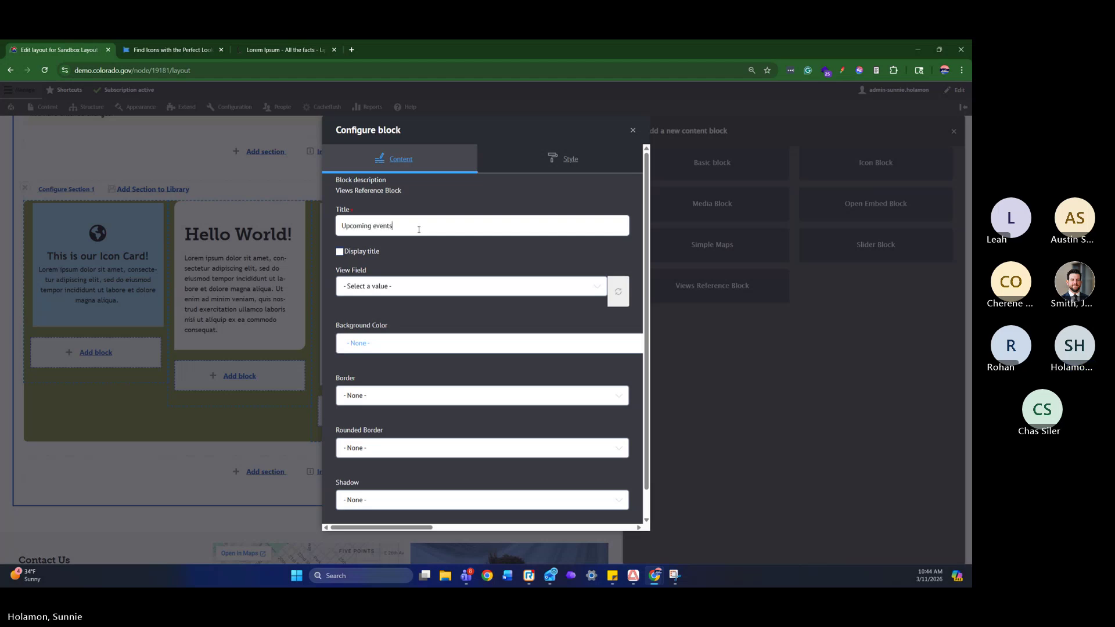
{"action": "key", "text": "BackSpace"}
{"action": "key", "text": "BackSpace"}
{"action": "key", "text": "BackSpace"}
{"action": "key", "text": "BackSpace"}
{"action": "key", "text": "BackSpace"}
{"action": "type", "text": "Events"}
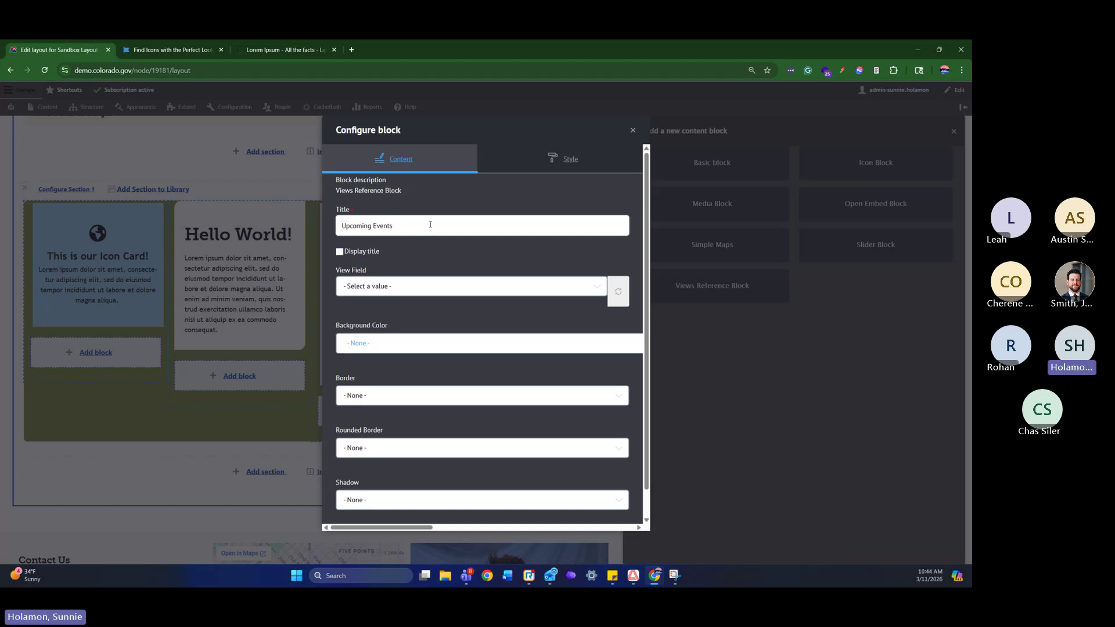
{"action": "scroll", "coordinate": [447, 273], "scroll_direction": "down", "scroll_amount": 1}
Reference the Mini Calendar Block - Month view with Block display and add it to the layout
{"action": "left_click", "coordinate": [493, 257]}
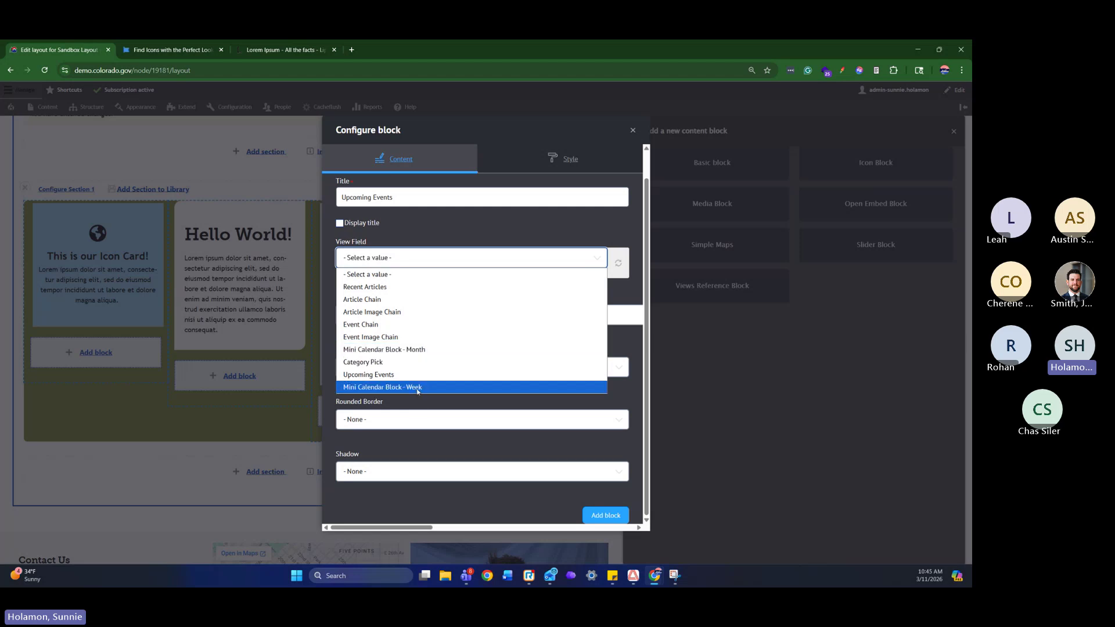
{"action": "left_click", "coordinate": [426, 350]}
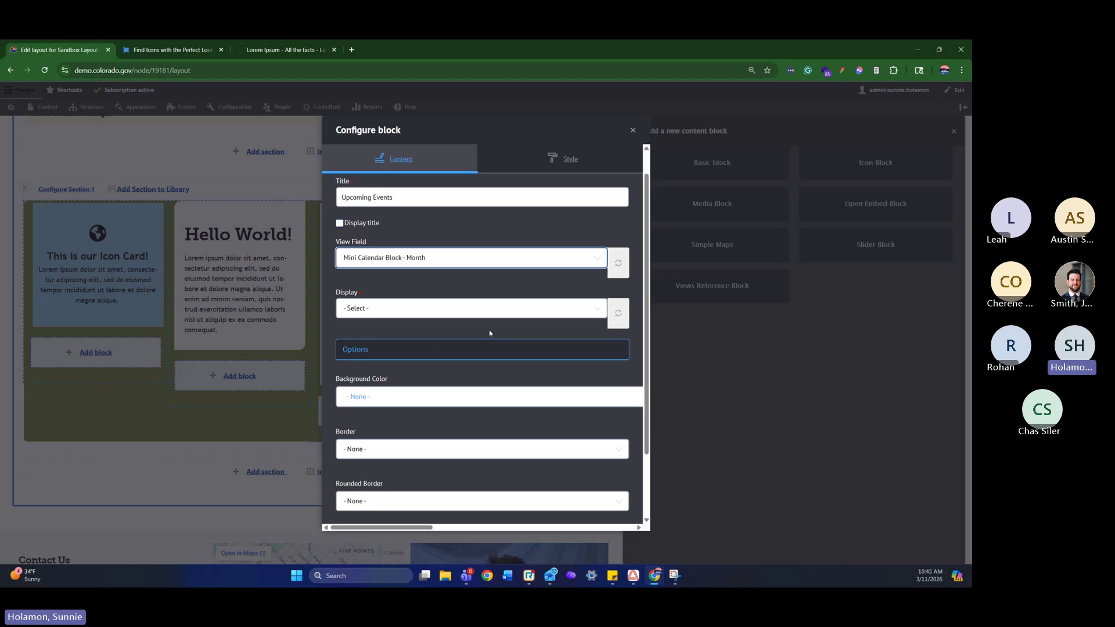
{"action": "left_click", "coordinate": [495, 314]}
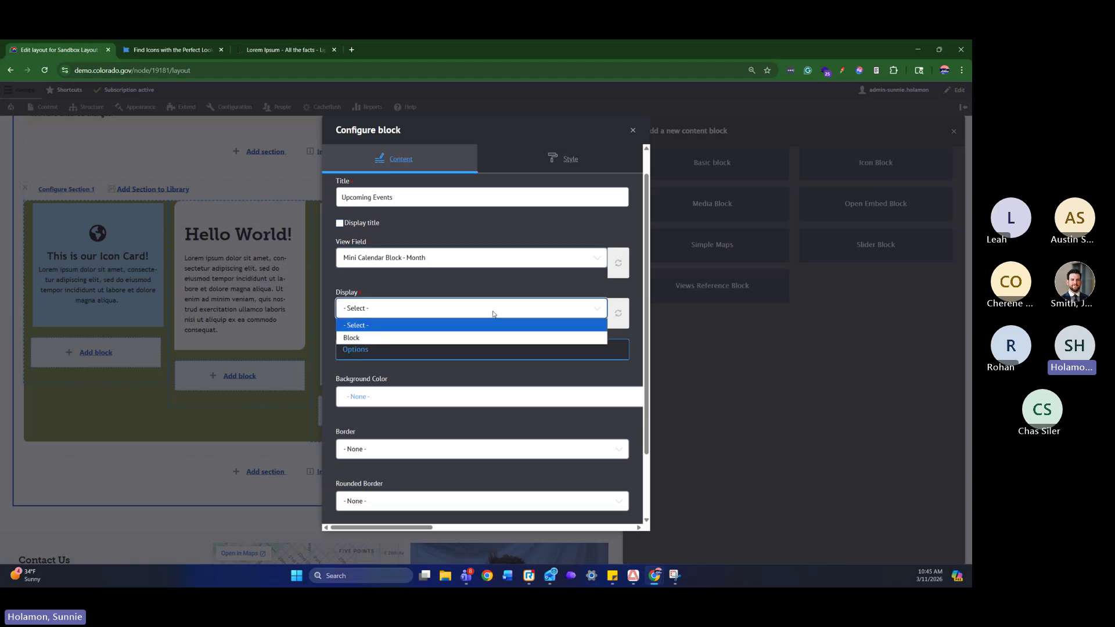
{"action": "left_click", "coordinate": [375, 338]}
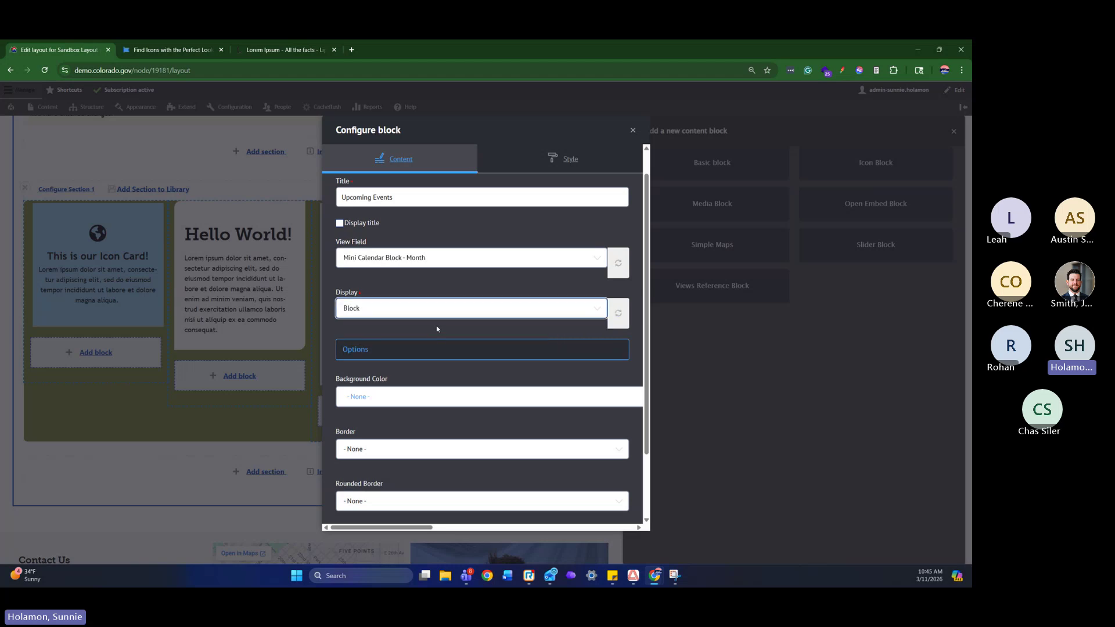
{"action": "scroll", "coordinate": [444, 333], "scroll_direction": "down", "scroll_amount": 2}
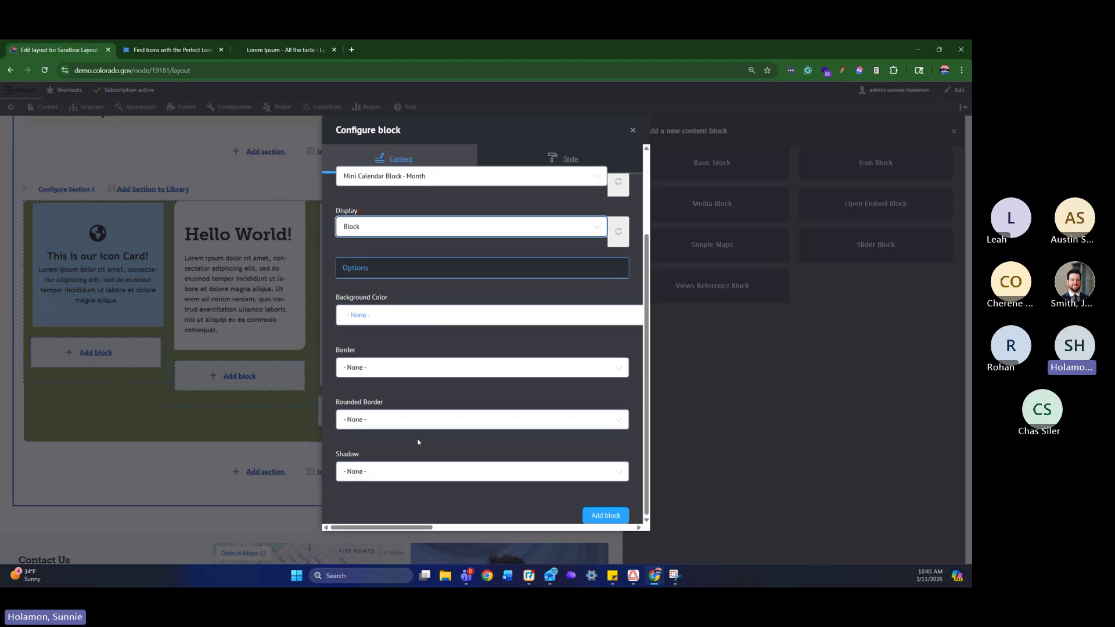
{"action": "left_click", "coordinate": [605, 516]}
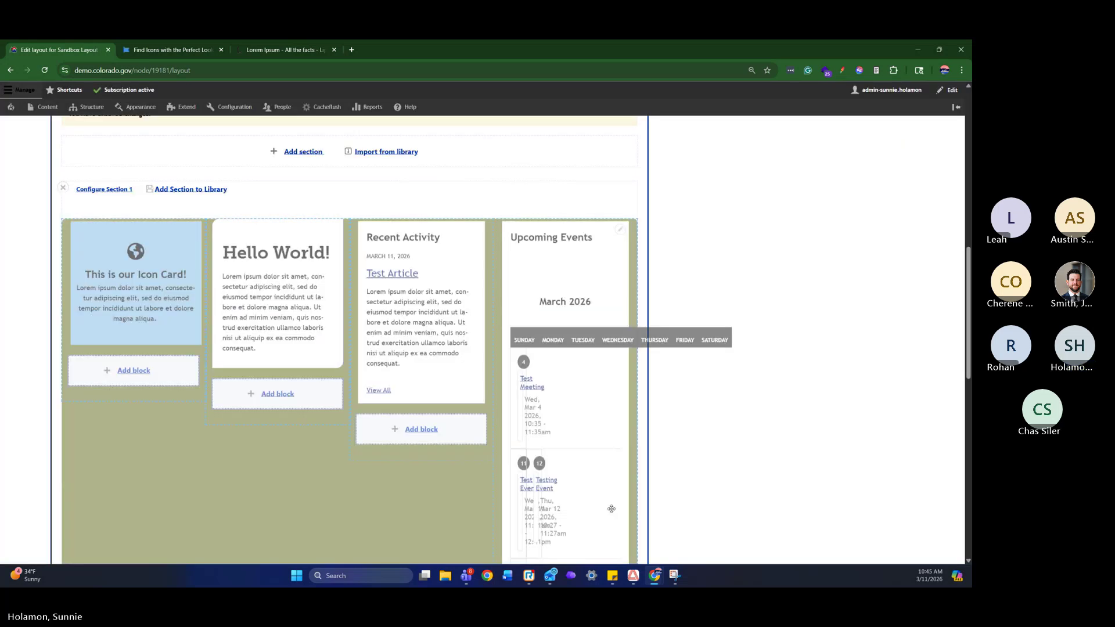
Drag the Upcoming Events calendar under Recent Activity, then back into the fourth column
{"action": "scroll", "coordinate": [858, 381], "scroll_direction": "down", "scroll_amount": 8}
{"action": "scroll", "coordinate": [831, 376], "scroll_direction": "up", "scroll_amount": 10}
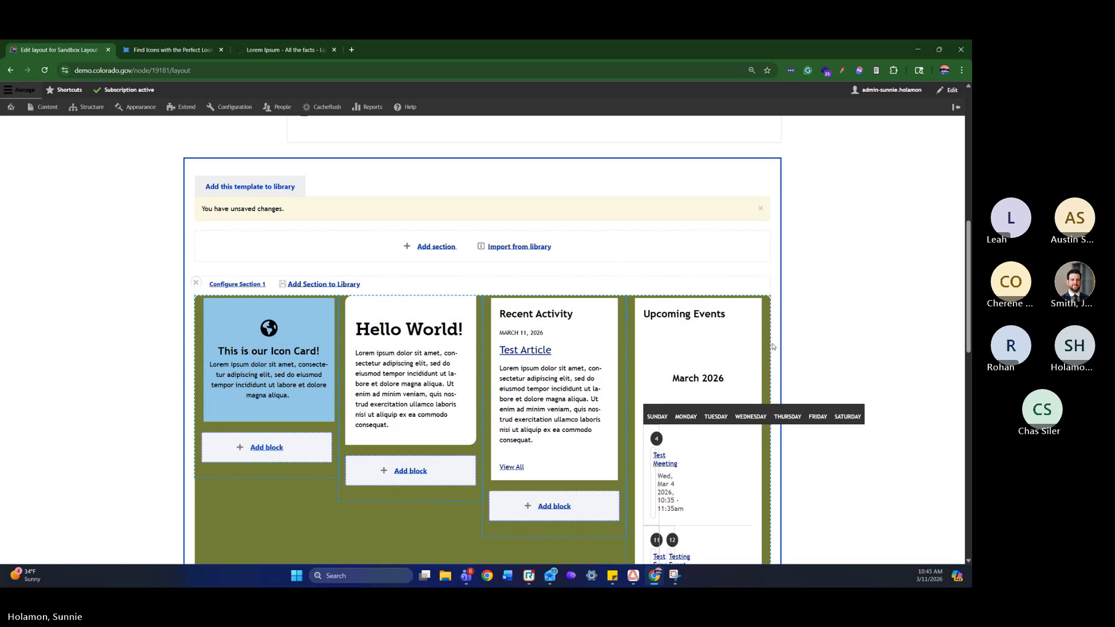
{"action": "scroll", "coordinate": [773, 346], "scroll_direction": "down", "scroll_amount": 2}
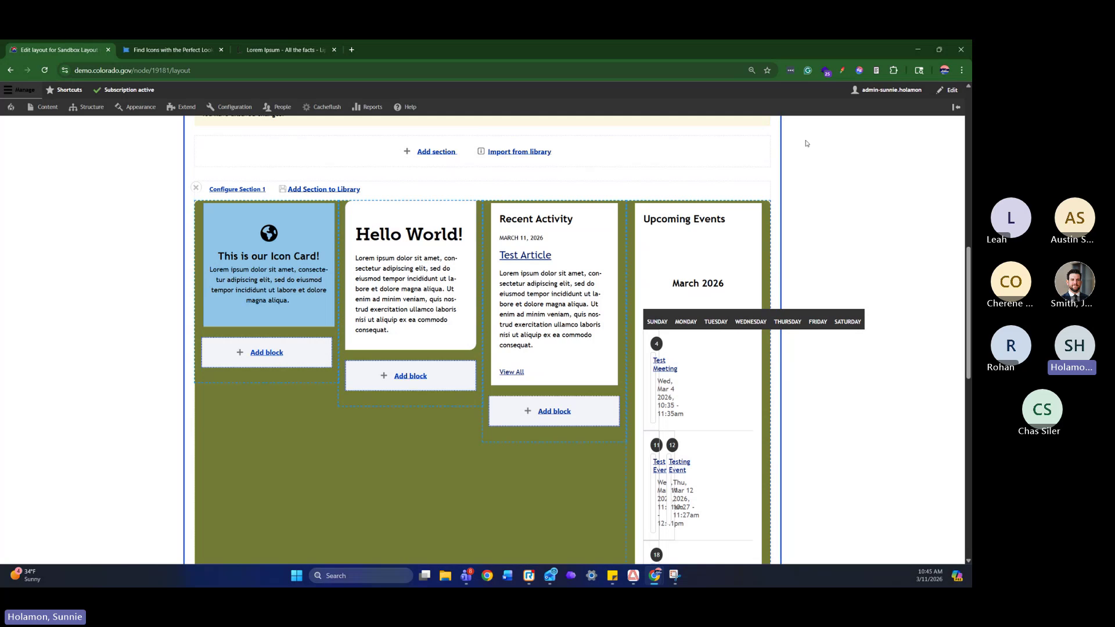
{"action": "left_click_drag", "start_coordinate": [693, 224], "coordinate": [555, 421]}
{"action": "scroll", "coordinate": [748, 374], "scroll_direction": "down", "scroll_amount": 4}
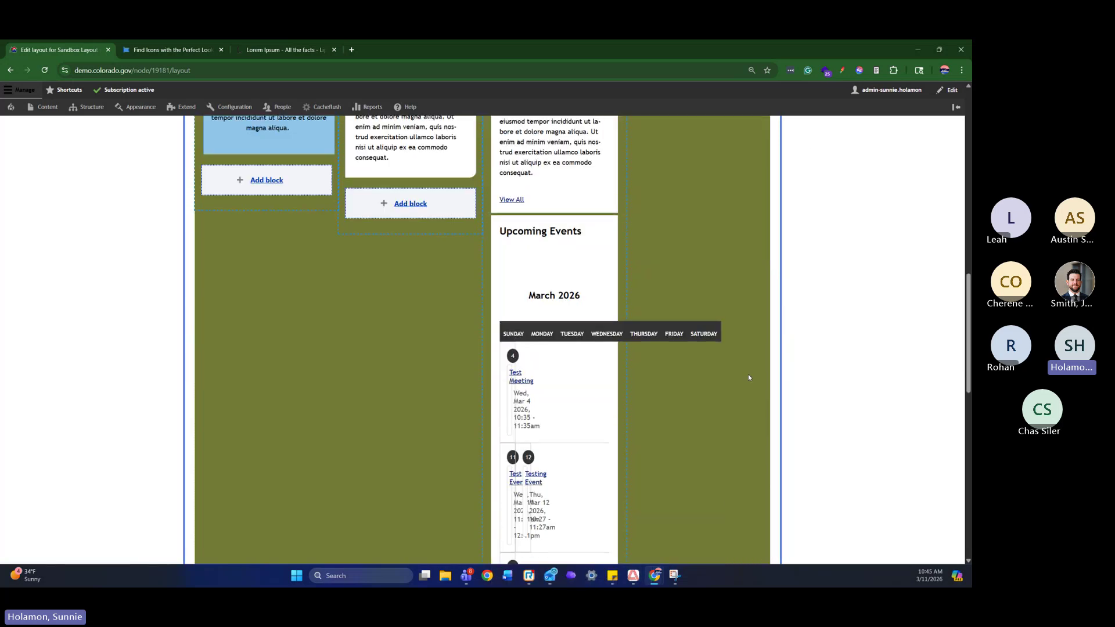
{"action": "scroll", "coordinate": [747, 374], "scroll_direction": "up", "scroll_amount": 5}
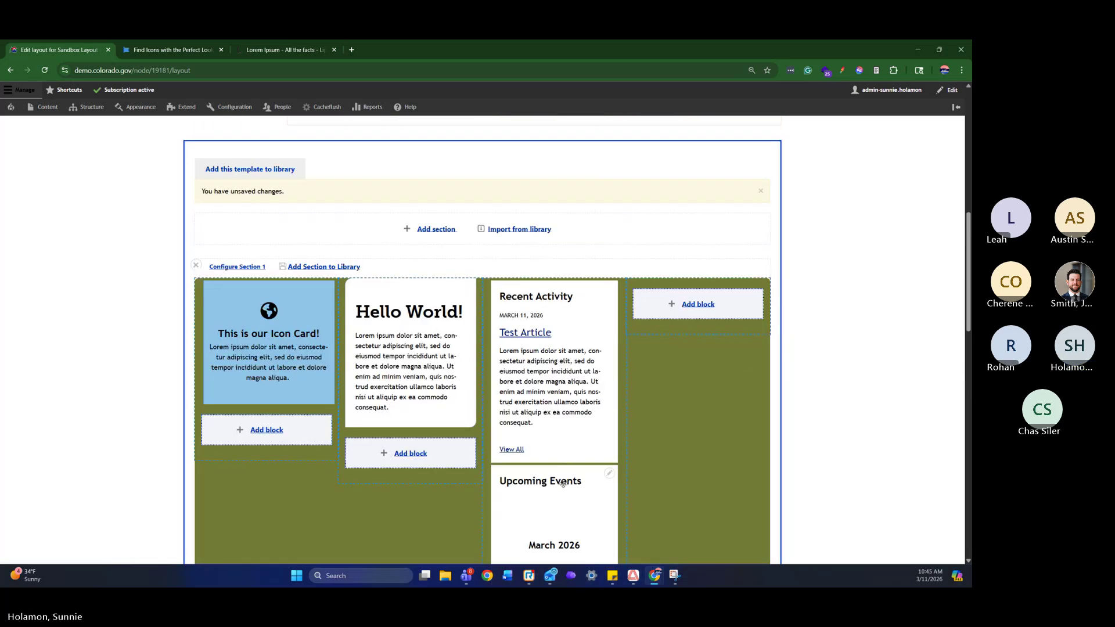
{"action": "left_click_drag", "start_coordinate": [564, 476], "coordinate": [742, 268]}
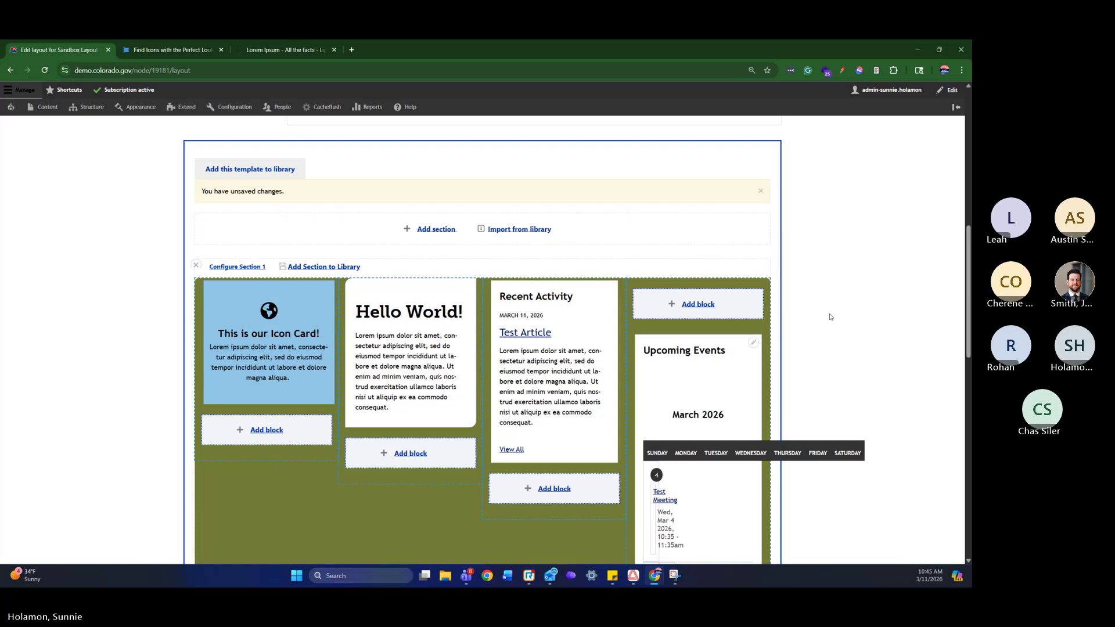
{"action": "scroll", "coordinate": [836, 331], "scroll_direction": "down", "scroll_amount": 10}
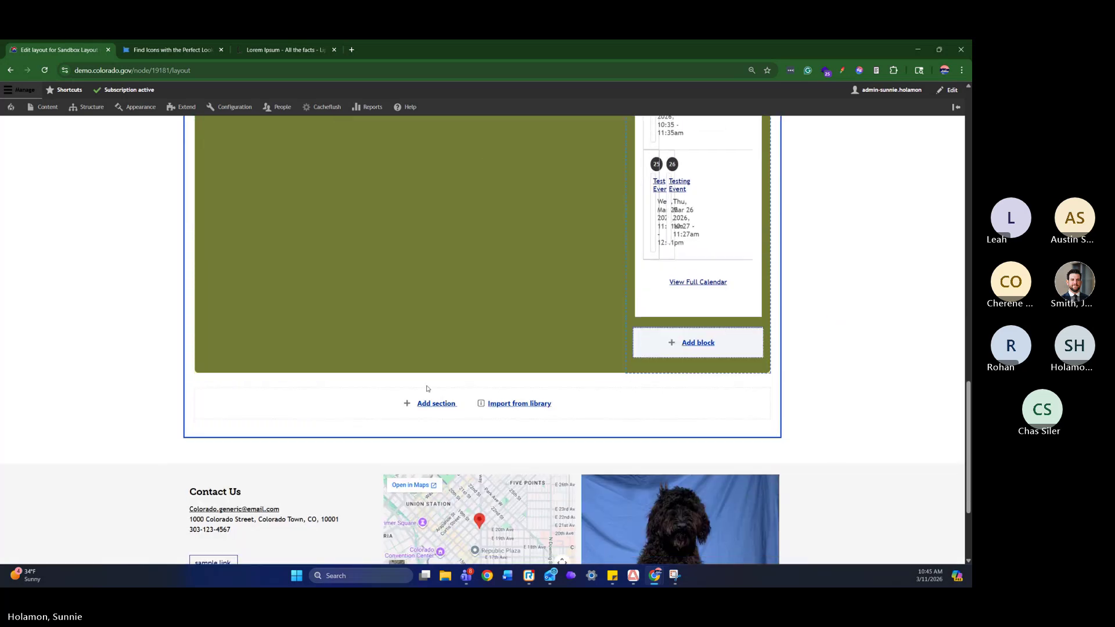
{"action": "left_click", "coordinate": [435, 409]}
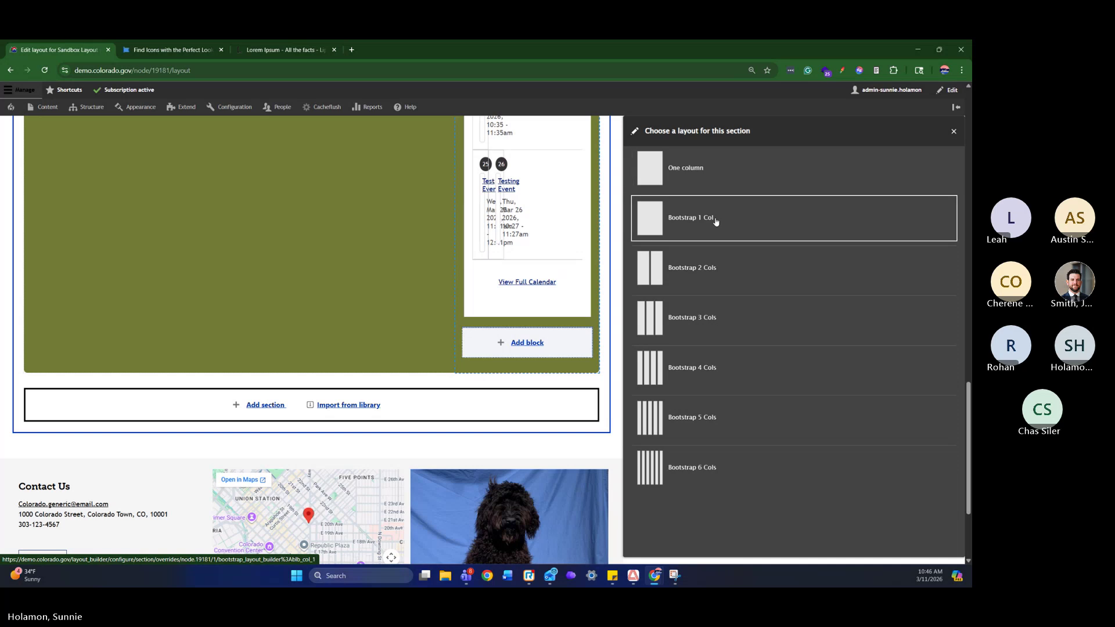
{"action": "left_click", "coordinate": [725, 279]}
{"action": "left_click", "coordinate": [795, 337]}
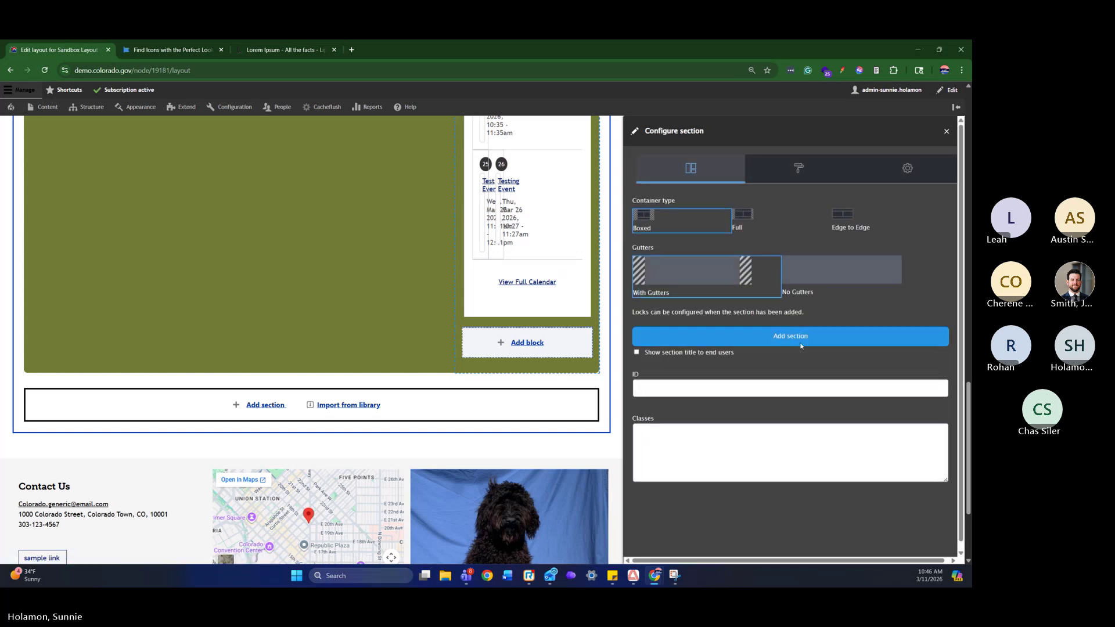
{"action": "scroll", "coordinate": [575, 385], "scroll_direction": "up", "scroll_amount": 5}
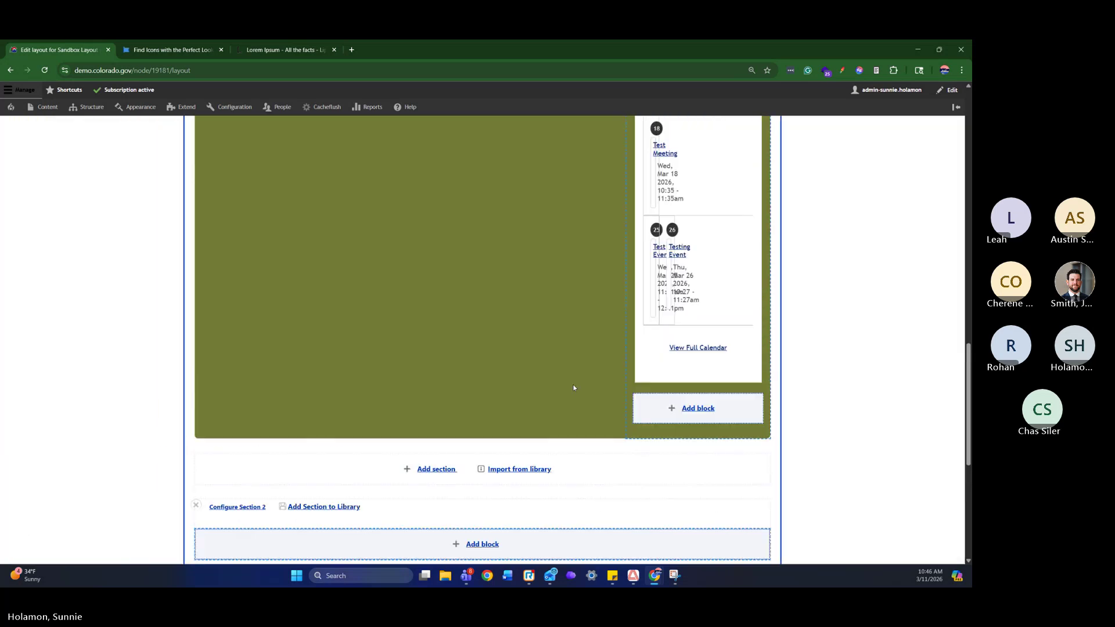
{"action": "scroll", "coordinate": [612, 357], "scroll_direction": "down", "scroll_amount": 1}
{"action": "scroll", "coordinate": [723, 297], "scroll_direction": "down", "scroll_amount": 3}
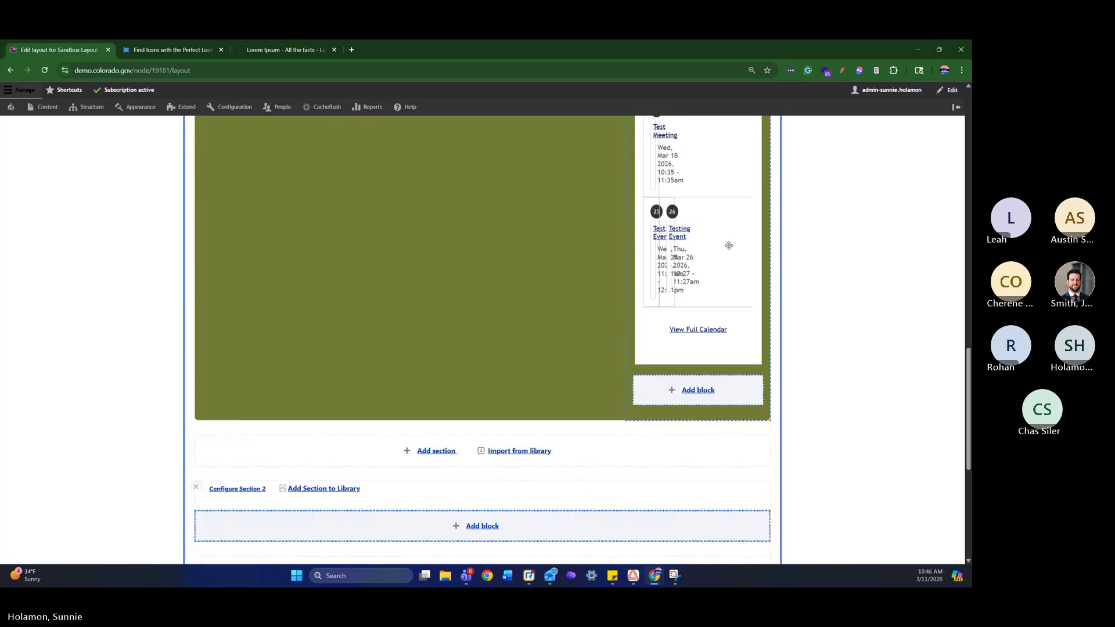
{"action": "scroll", "coordinate": [726, 261], "scroll_direction": "up", "scroll_amount": 10}
{"action": "scroll", "coordinate": [585, 504], "scroll_direction": "down", "scroll_amount": 15}
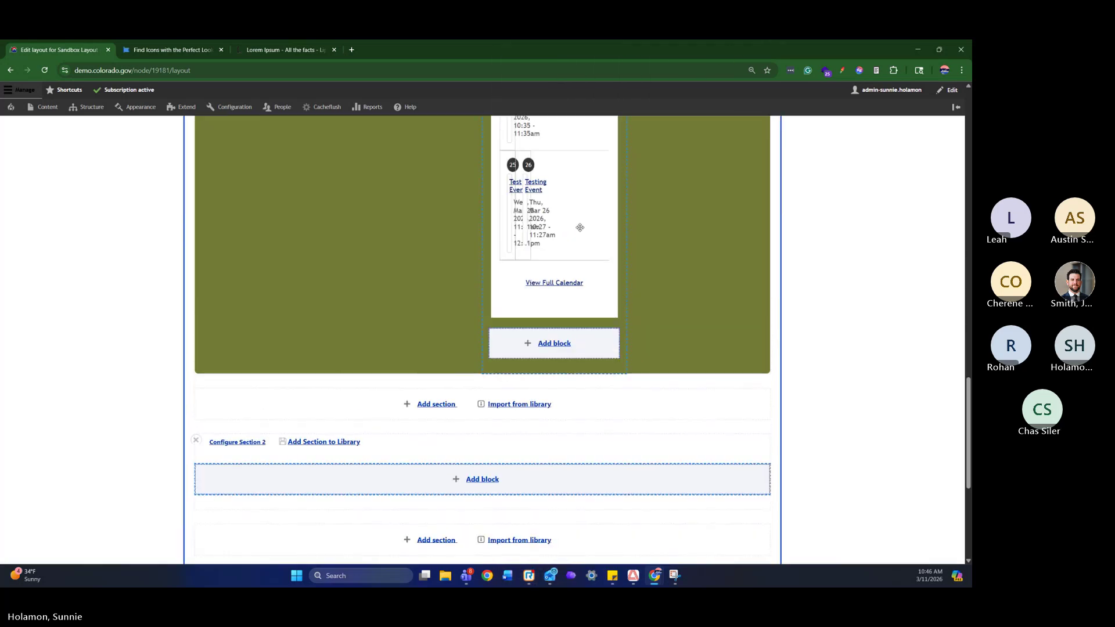
{"action": "left_click_drag", "start_coordinate": [580, 229], "coordinate": [564, 522]}
{"action": "scroll", "coordinate": [696, 459], "scroll_direction": "up", "scroll_amount": 3}
{"action": "scroll", "coordinate": [696, 458], "scroll_direction": "down", "scroll_amount": 10}
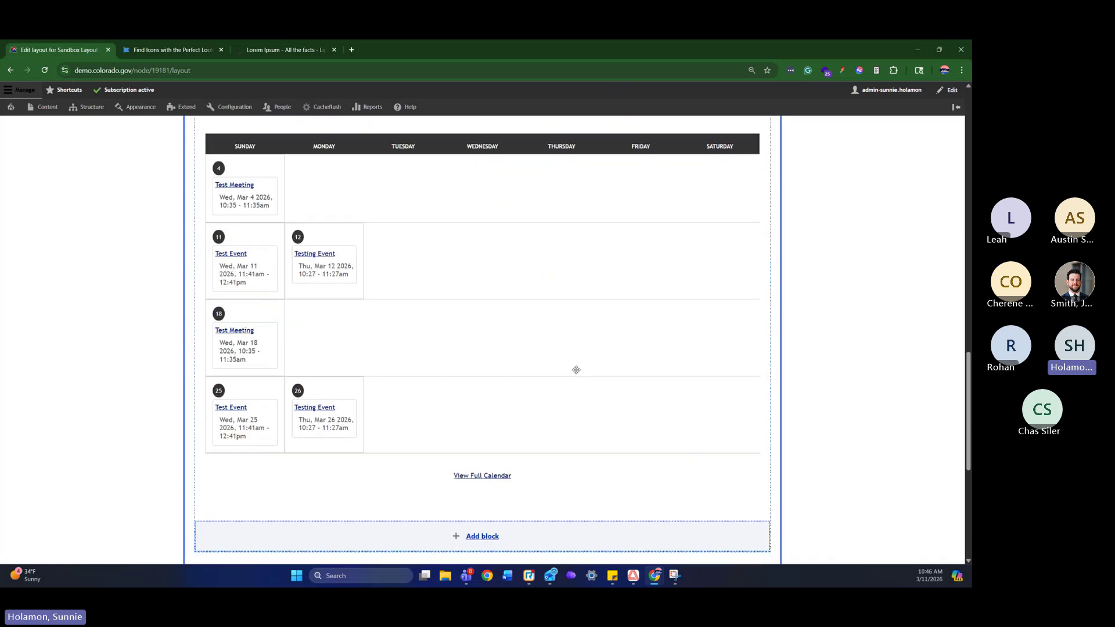
{"action": "scroll", "coordinate": [575, 368], "scroll_direction": "up", "scroll_amount": 3}
{"action": "scroll", "coordinate": [520, 406], "scroll_direction": "up", "scroll_amount": 3}
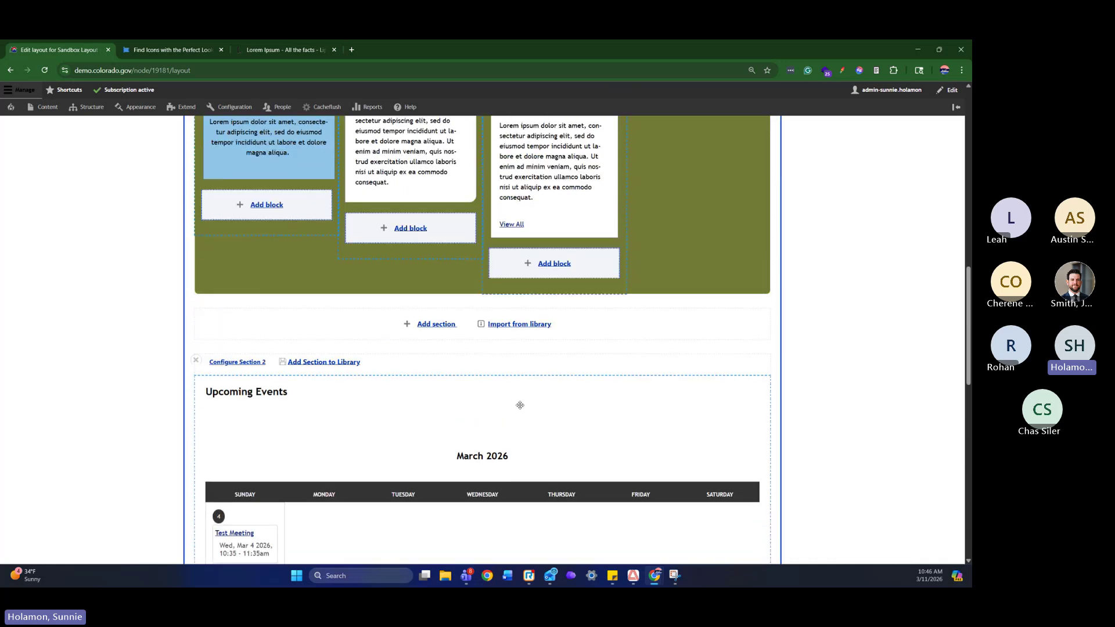
{"action": "scroll", "coordinate": [518, 390], "scroll_direction": "down", "scroll_amount": 4}
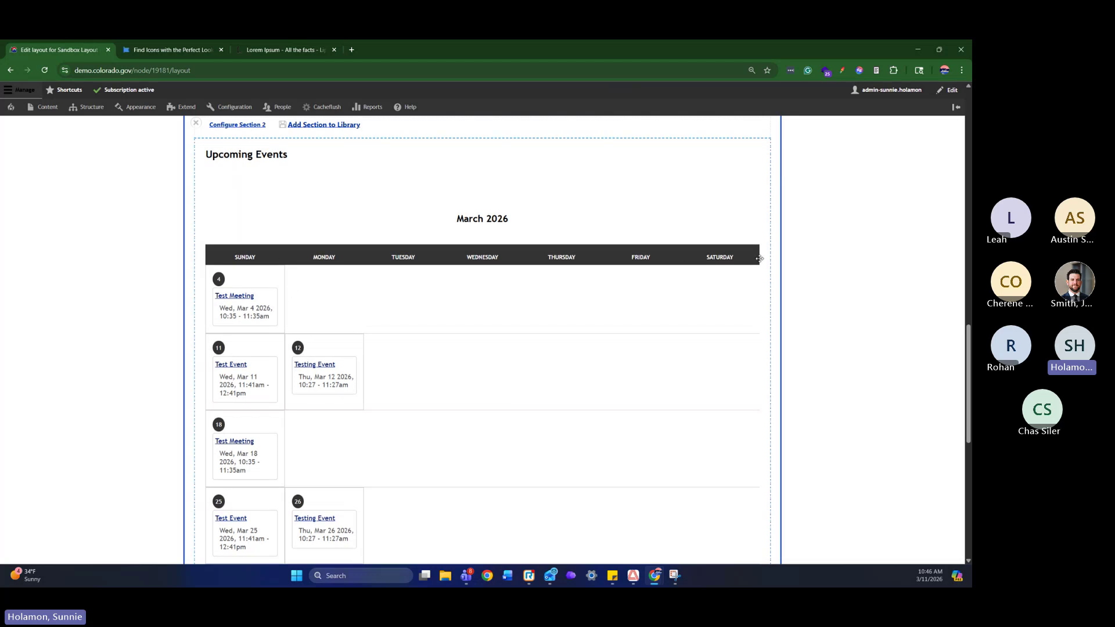
{"action": "scroll", "coordinate": [753, 311], "scroll_direction": "up", "scroll_amount": 10}
{"action": "scroll", "coordinate": [733, 354], "scroll_direction": "down", "scroll_amount": 5}
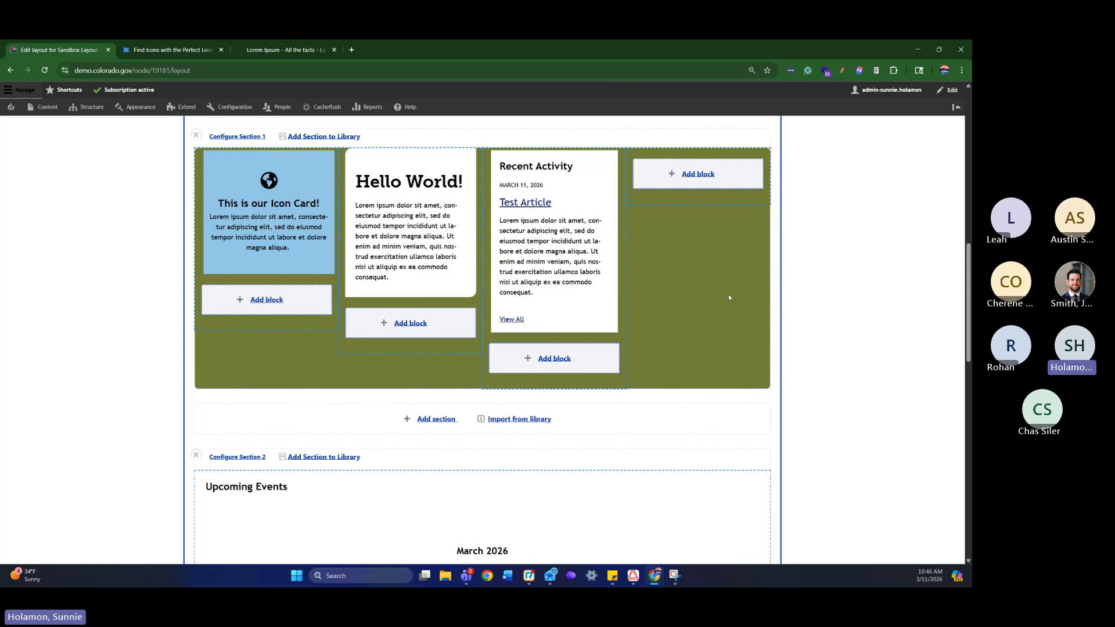
{"action": "scroll", "coordinate": [729, 290], "scroll_direction": "down", "scroll_amount": 8}
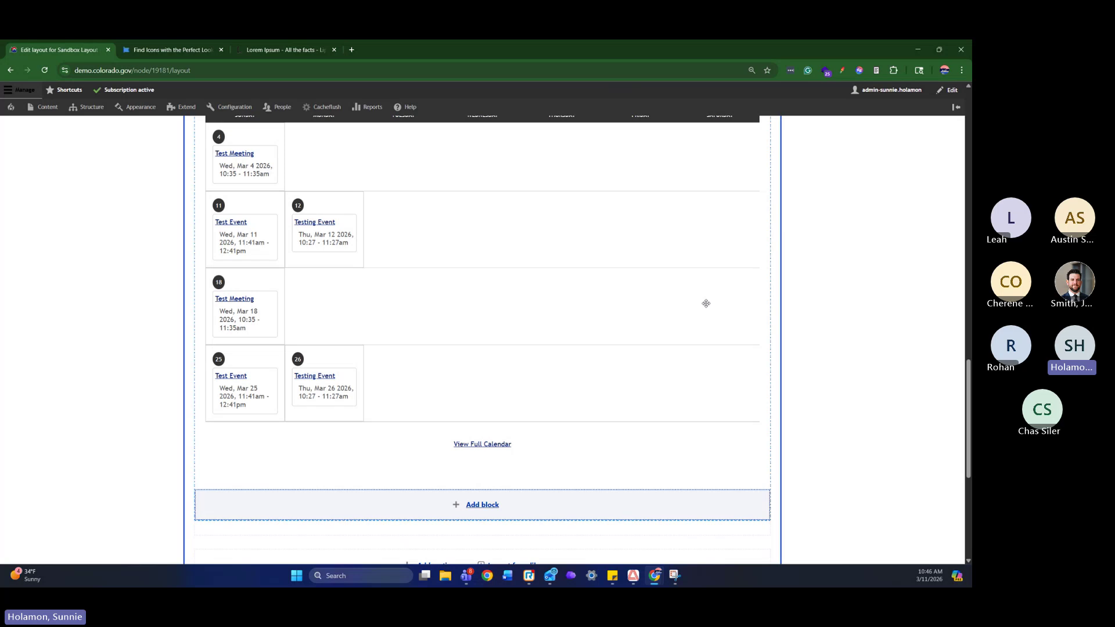
{"action": "scroll", "coordinate": [706, 304], "scroll_direction": "up", "scroll_amount": 1}
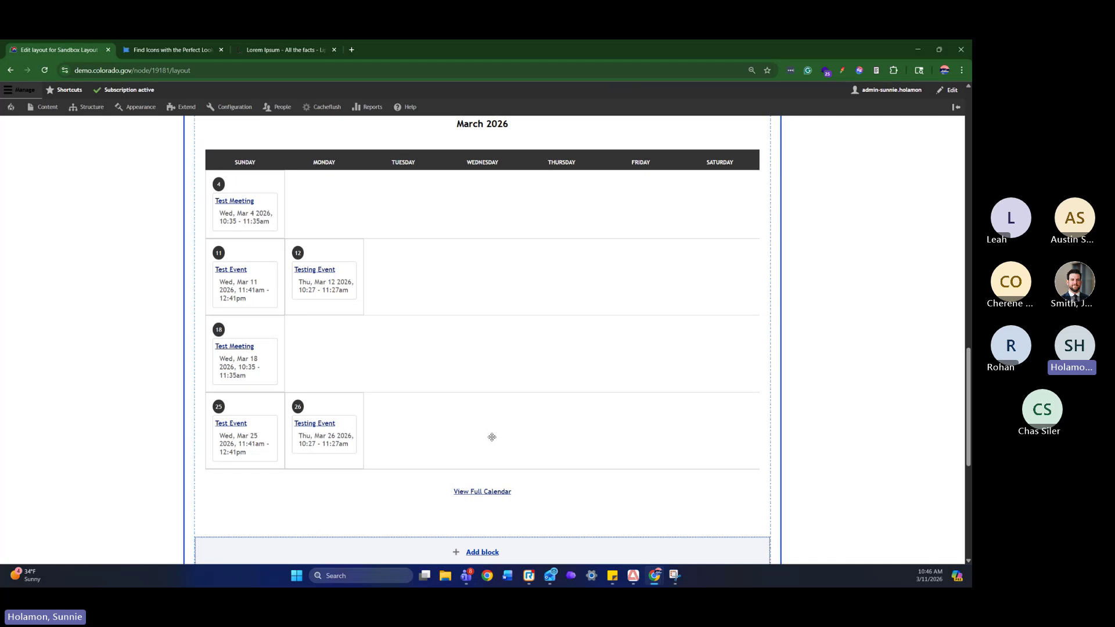
{"action": "scroll", "coordinate": [492, 437], "scroll_direction": "up", "scroll_amount": 2}
{"action": "scroll", "coordinate": [491, 438], "scroll_direction": "up", "scroll_amount": 3}
{"action": "scroll", "coordinate": [491, 434], "scroll_direction": "down", "scroll_amount": 3}
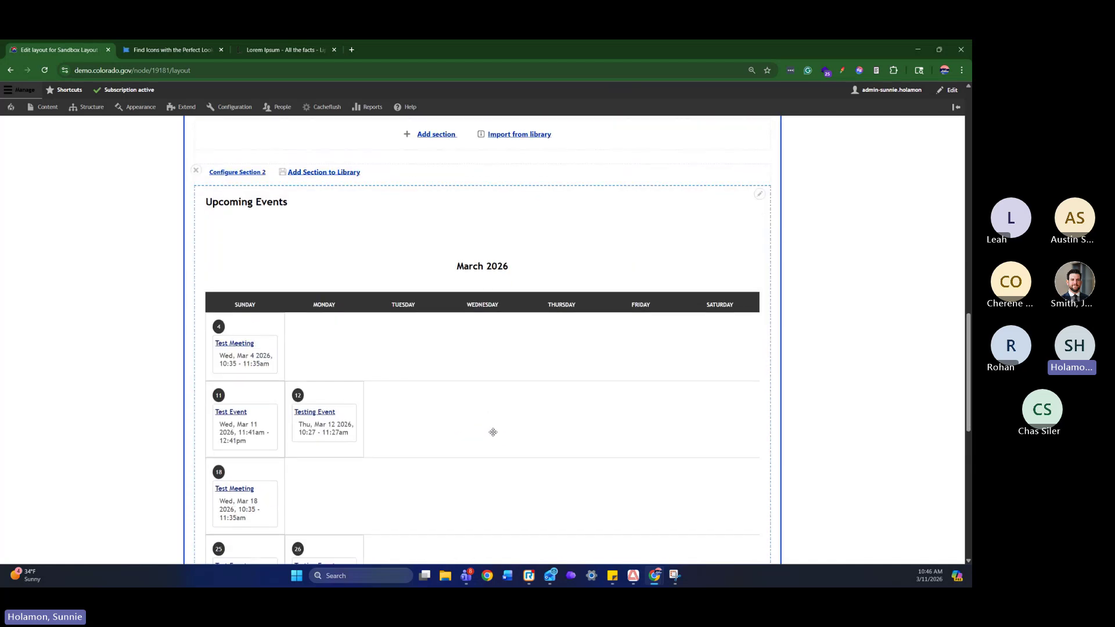
{"action": "scroll", "coordinate": [493, 432], "scroll_direction": "down", "scroll_amount": 2}
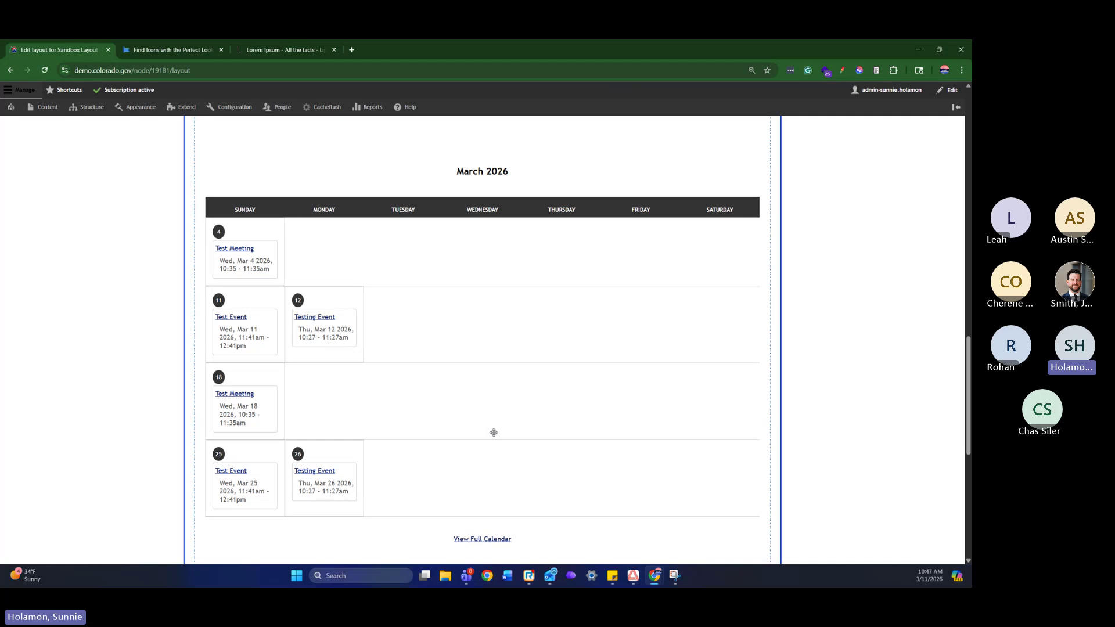
{"action": "scroll", "coordinate": [496, 431], "scroll_direction": "up", "scroll_amount": 10}
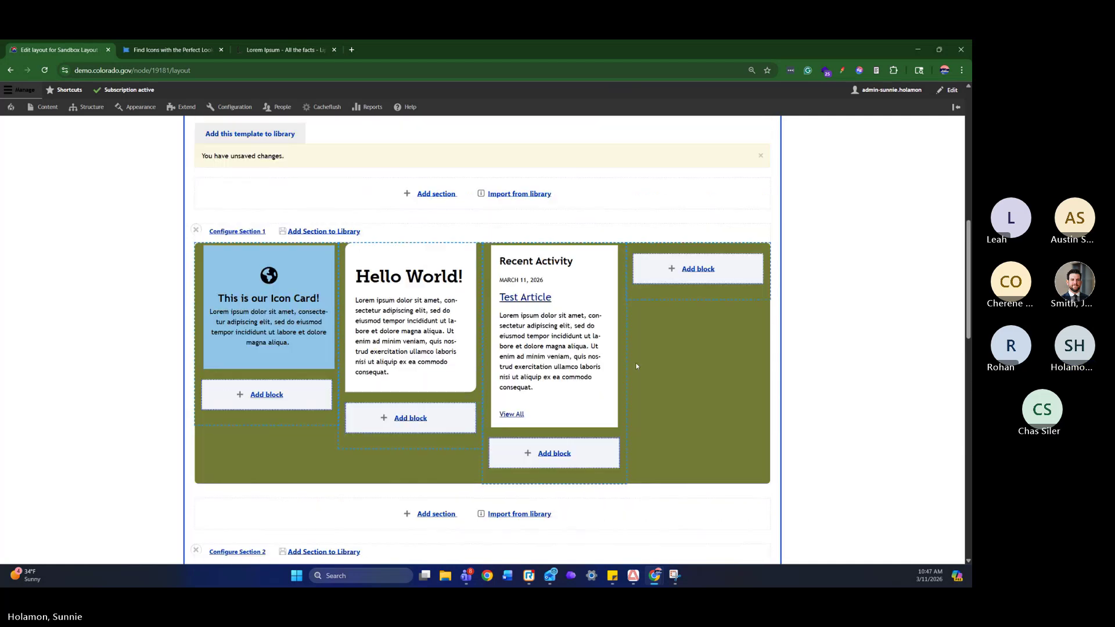
Create a Simple Maps content block for Section 1's fourth column
{"action": "left_click", "coordinate": [700, 269]}
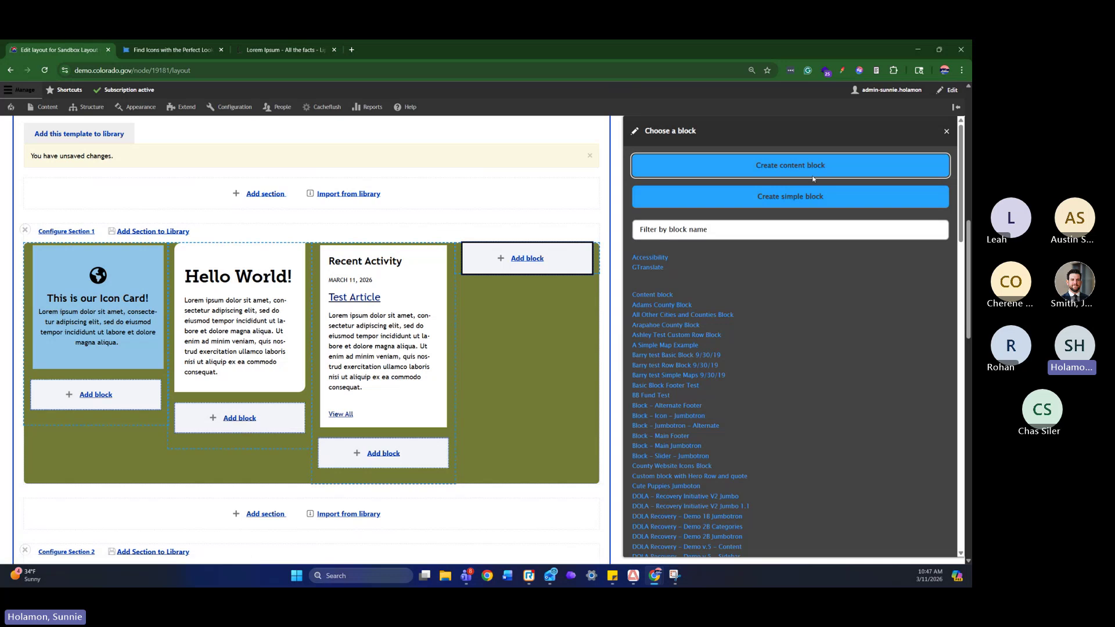
{"action": "left_click", "coordinate": [811, 169]}
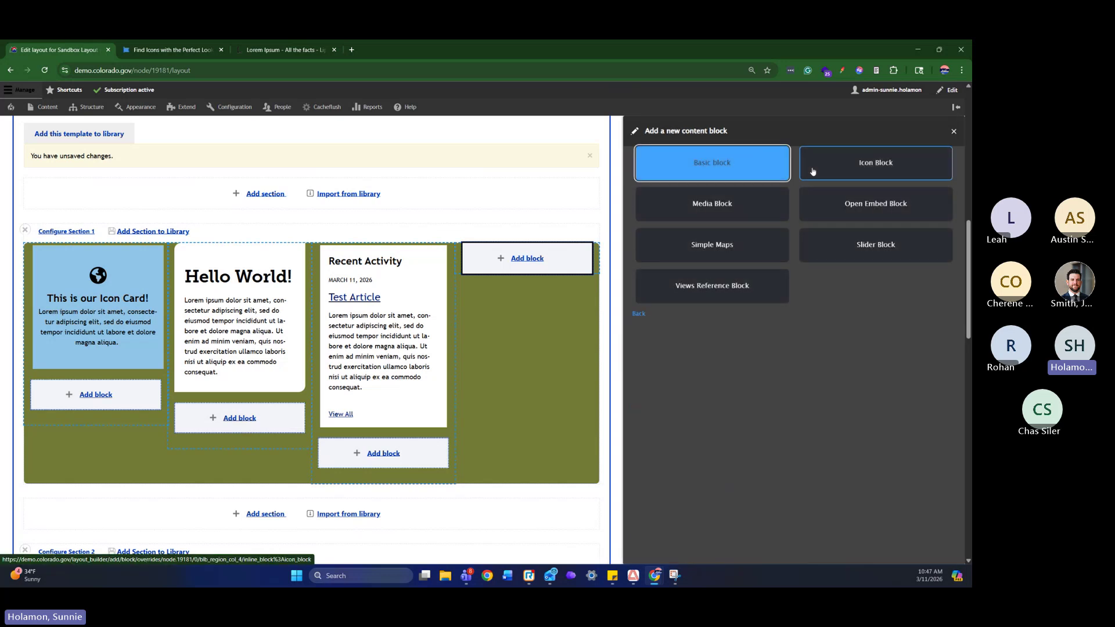
{"action": "left_click", "coordinate": [714, 248]}
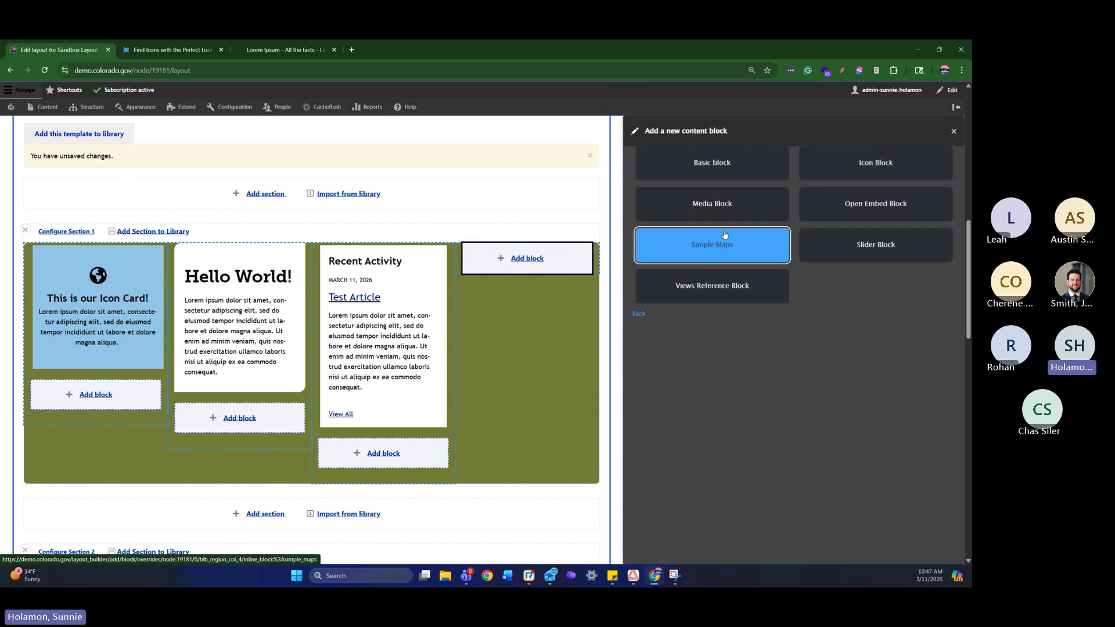
{"action": "left_click", "coordinate": [720, 246]}
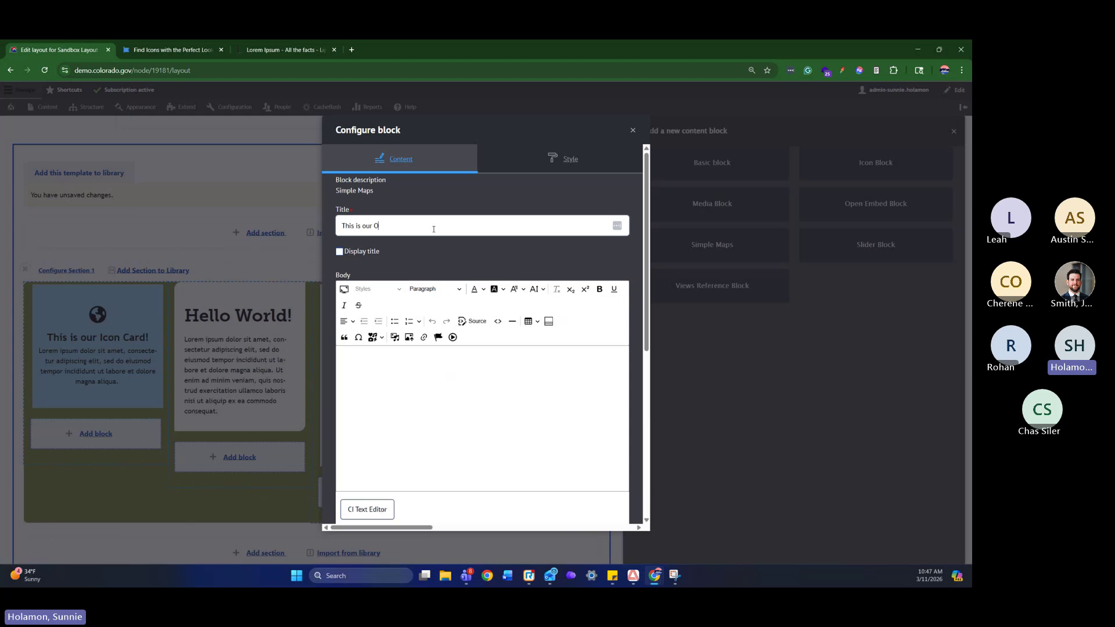
Write the body text 'Come and visit us', fixing the 'isit' typo
{"action": "left_click", "coordinate": [445, 423]}
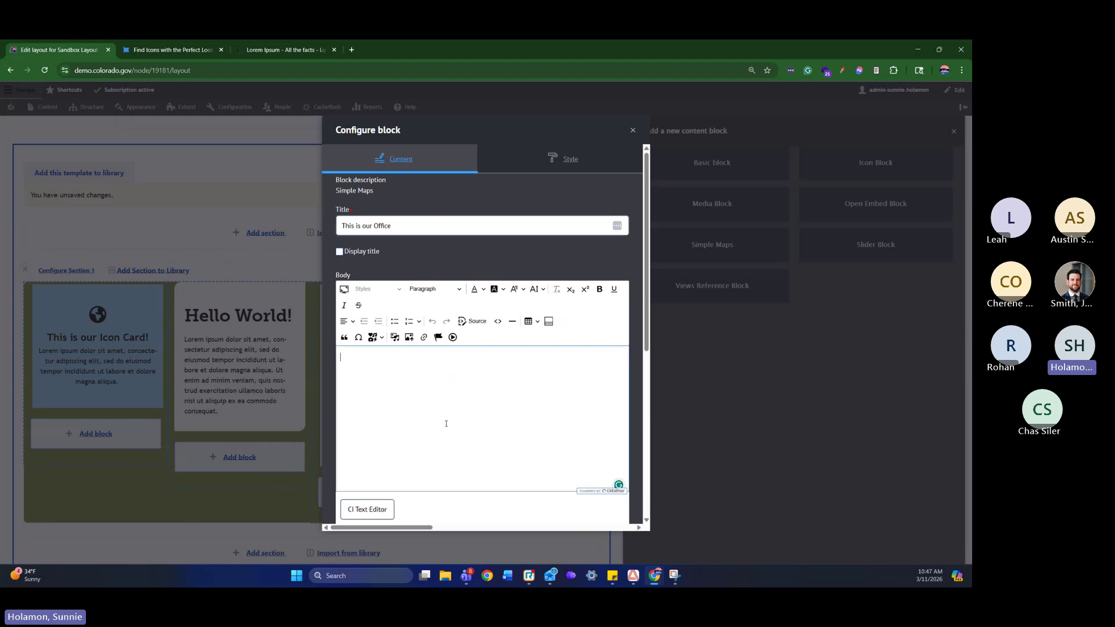
{"action": "type", "text": "Come a"}
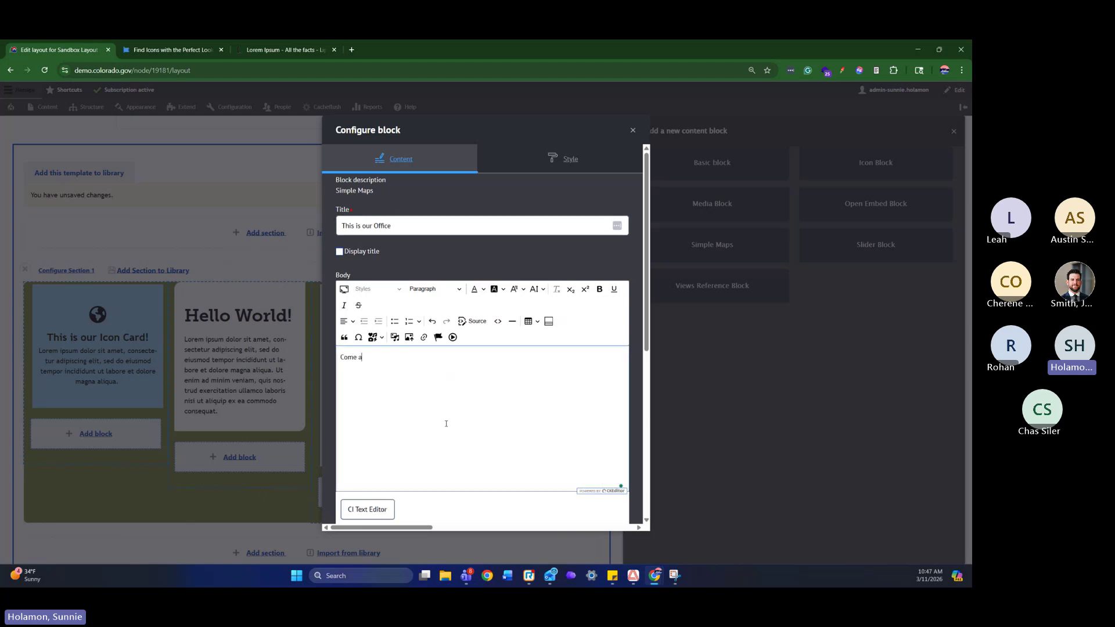
{"action": "type", "text": "nd isit us!"}
{"action": "scroll", "coordinate": [363, 320], "scroll_direction": "down", "scroll_amount": 1}
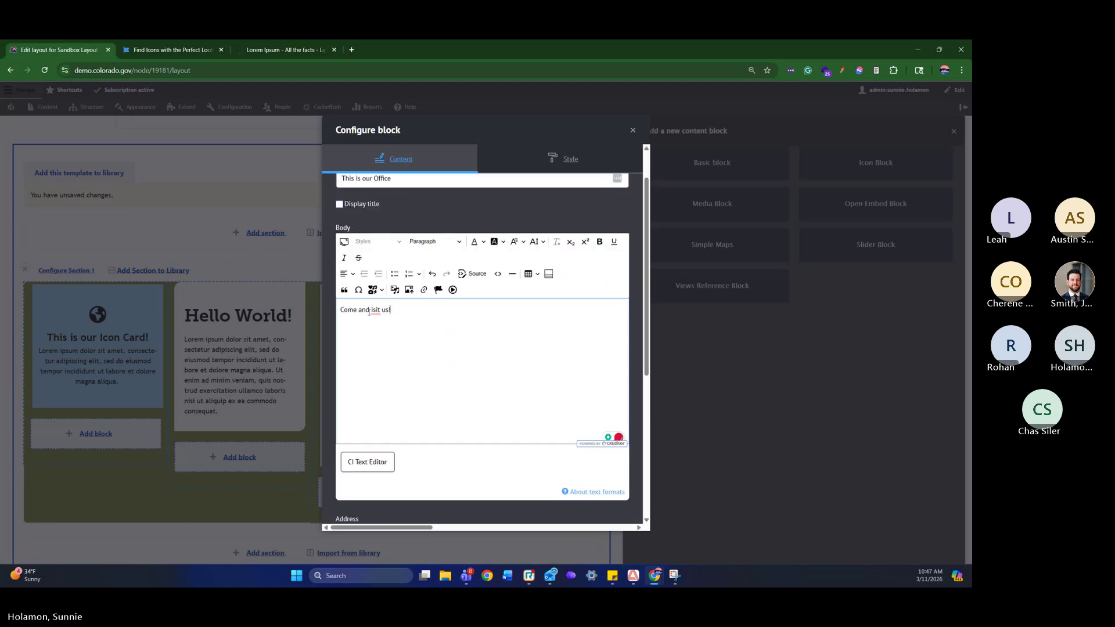
{"action": "right_click", "coordinate": [372, 311]}
{"action": "left_click", "coordinate": [385, 323]}
{"action": "scroll", "coordinate": [529, 346], "scroll_direction": "down", "scroll_amount": 5}
Enter the office's street address for the map and add the block to the layout
{"action": "left_click", "coordinate": [488, 301]}
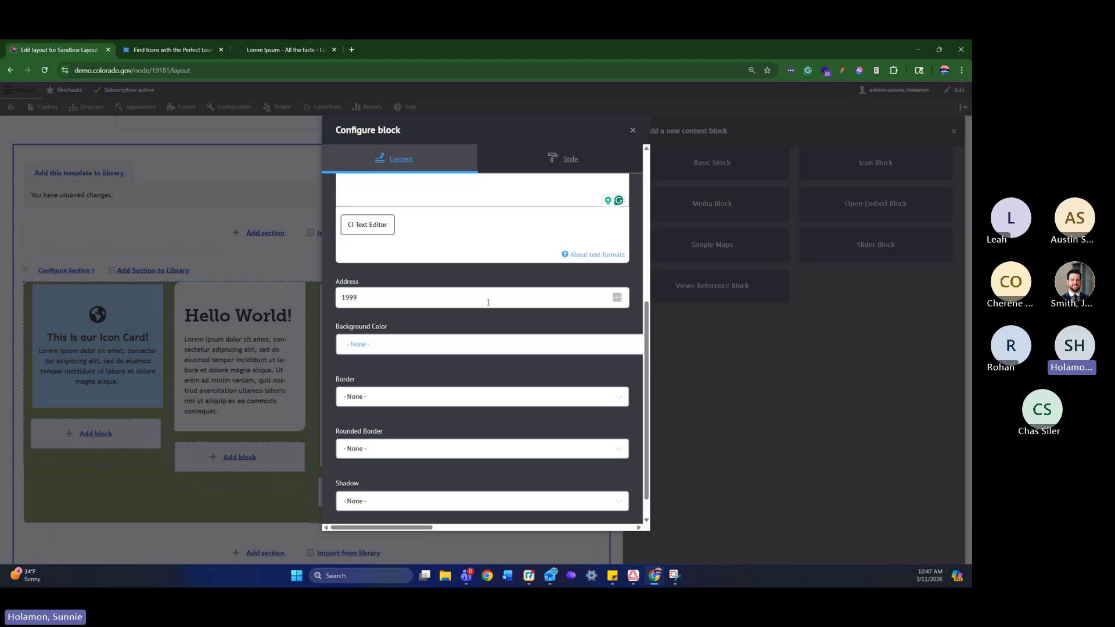
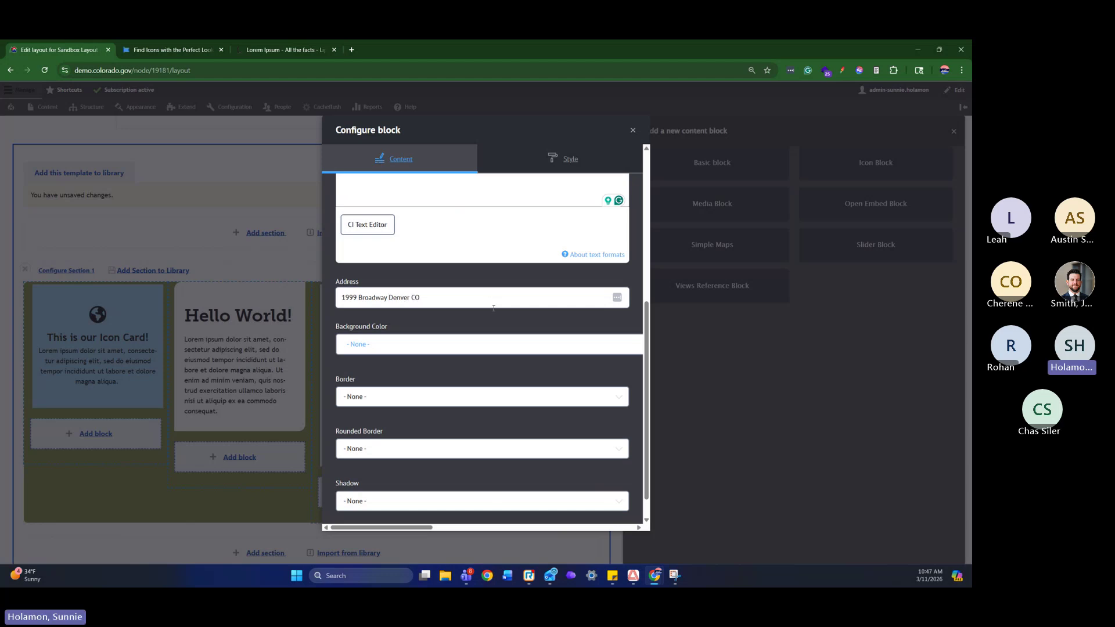
{"action": "scroll", "coordinate": [493, 307], "scroll_direction": "down", "scroll_amount": 1}
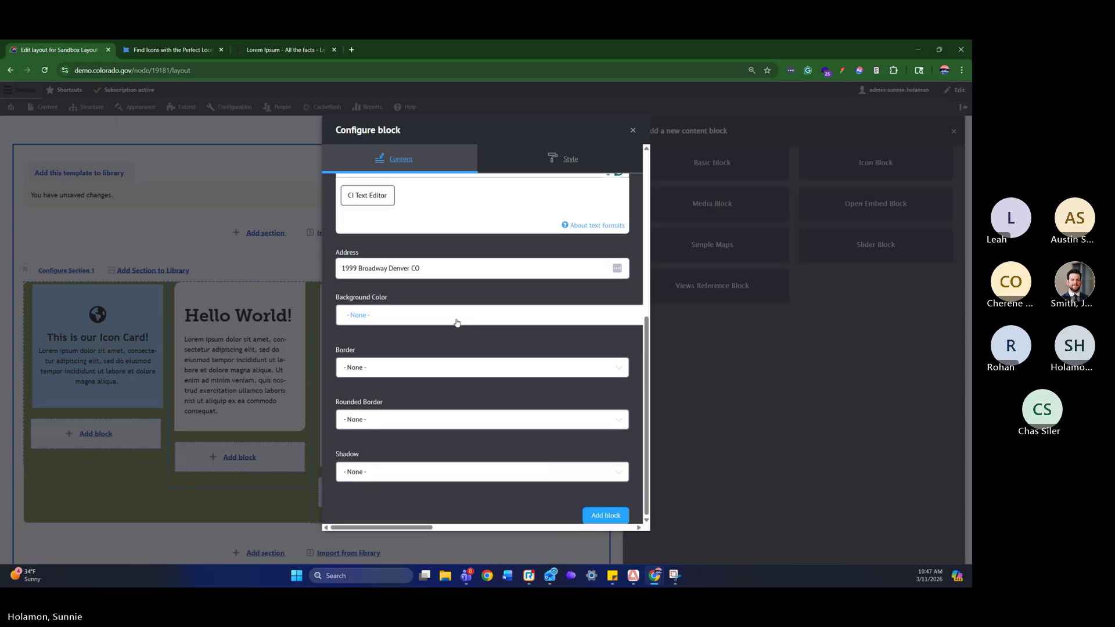
{"action": "left_click", "coordinate": [611, 519]}
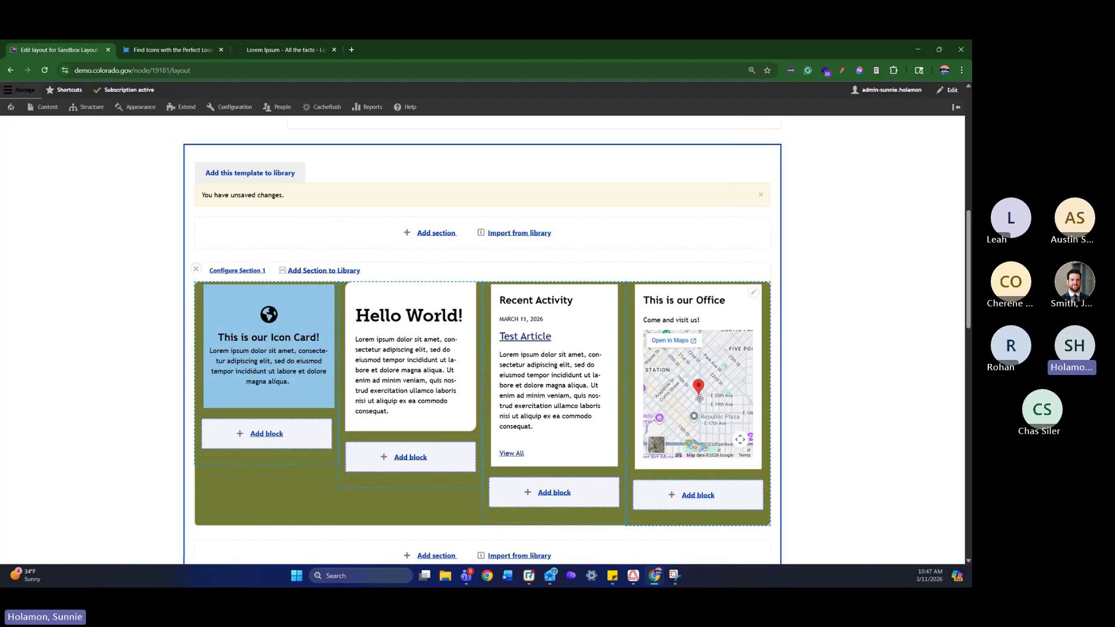
Save the Sandbox Layout page's new layout
{"action": "scroll", "coordinate": [812, 418], "scroll_direction": "down", "scroll_amount": 5}
{"action": "scroll", "coordinate": [812, 418], "scroll_direction": "down", "scroll_amount": 10}
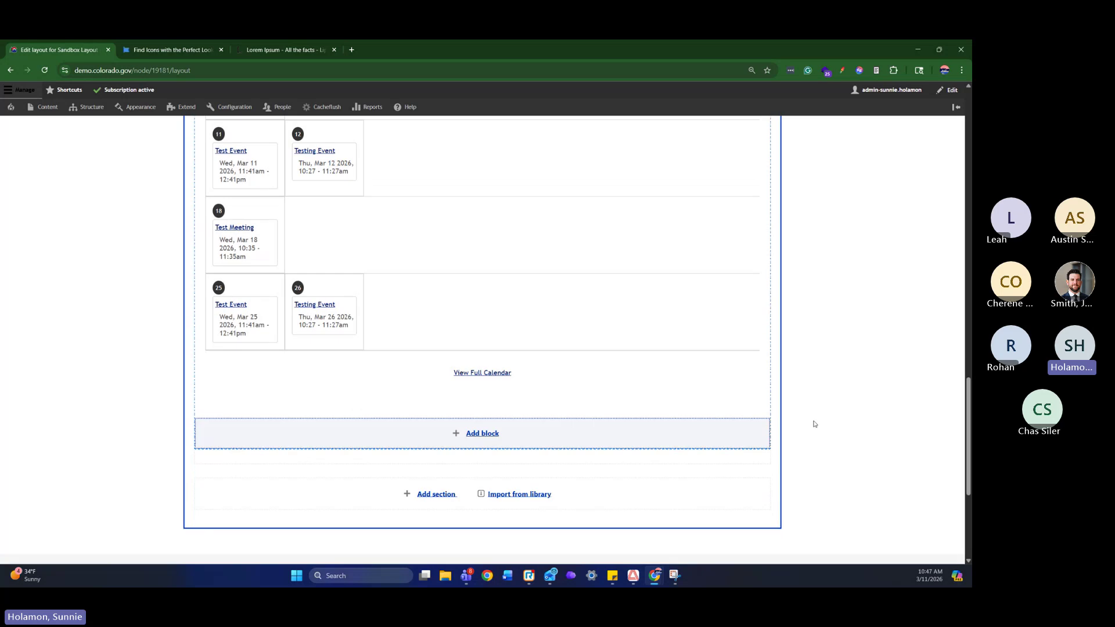
{"action": "scroll", "coordinate": [813, 426], "scroll_direction": "up", "scroll_amount": 5}
{"action": "scroll", "coordinate": [812, 427], "scroll_direction": "up", "scroll_amount": 15}
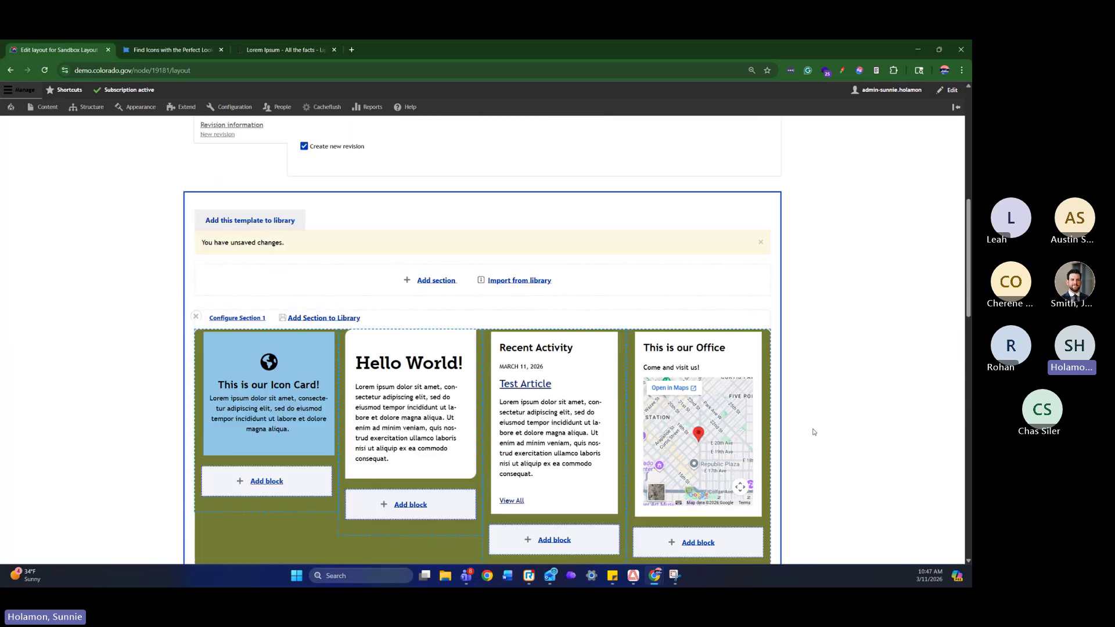
{"action": "left_click", "coordinate": [233, 285]}
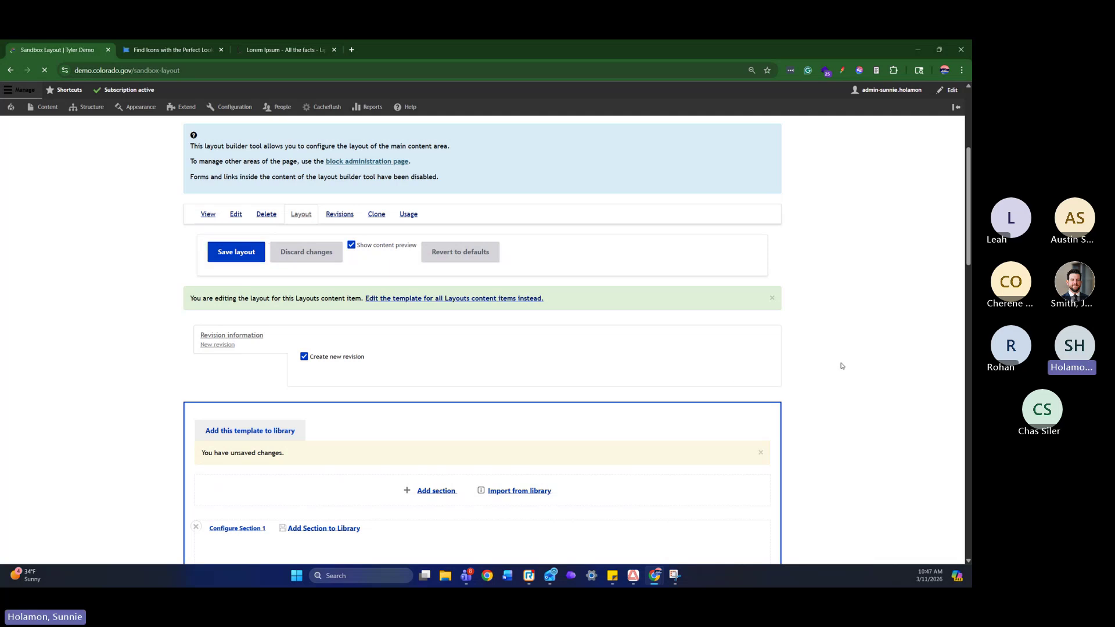
Review the live page, open the site home page in a new tab, then return to Sandbox Layout
{"action": "scroll", "coordinate": [850, 364], "scroll_direction": "down", "scroll_amount": 5}
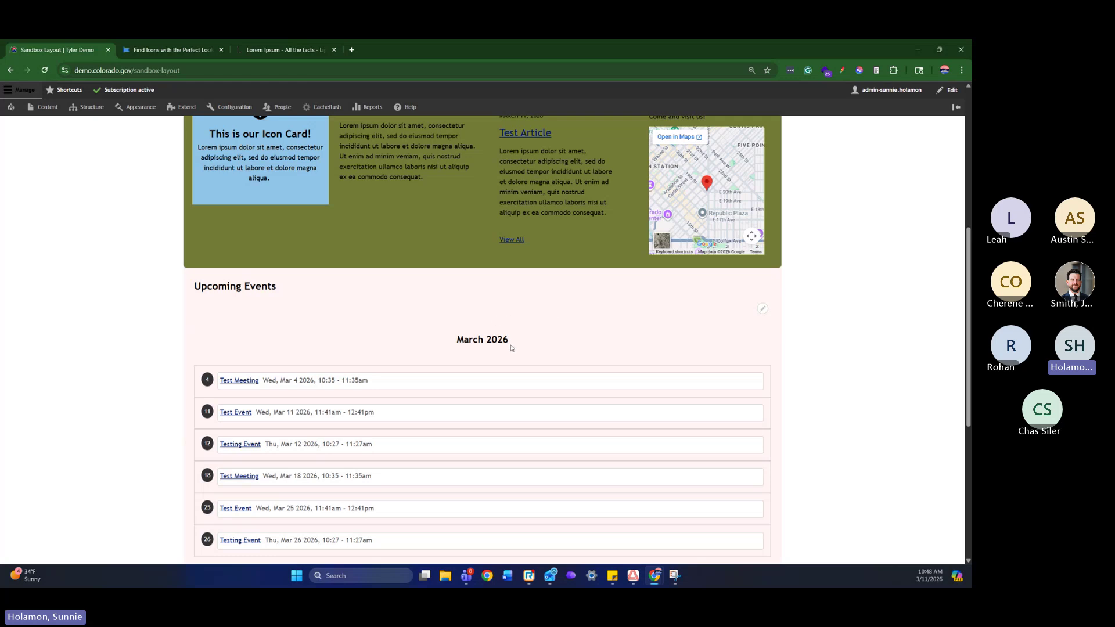
{"action": "scroll", "coordinate": [512, 347], "scroll_direction": "down", "scroll_amount": 4}
{"action": "scroll", "coordinate": [249, 256], "scroll_direction": "up", "scroll_amount": 2}
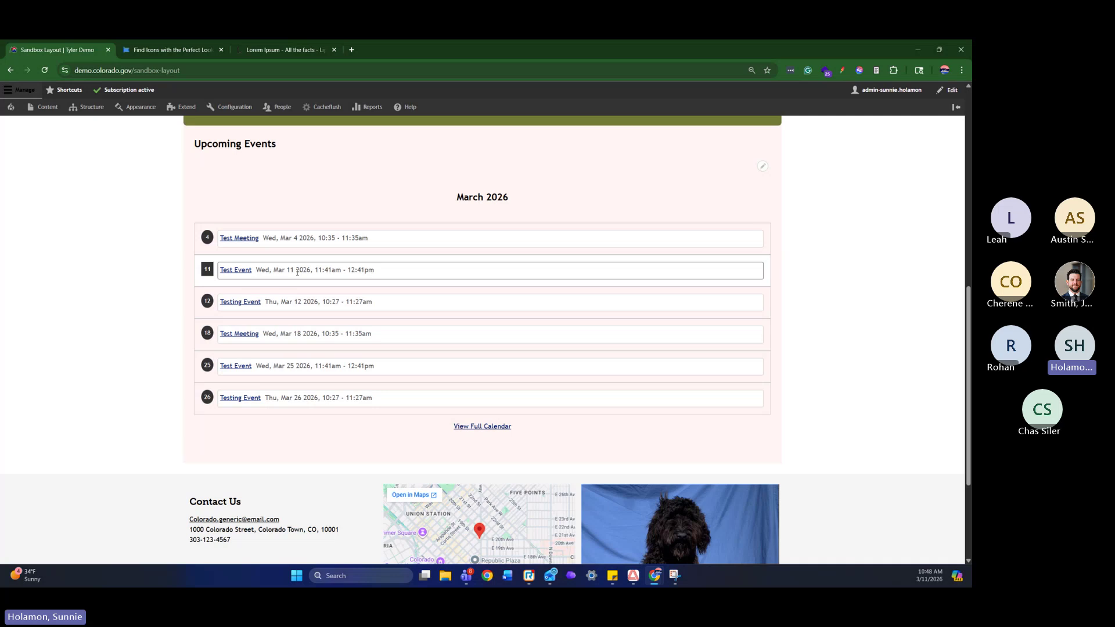
{"action": "scroll", "coordinate": [776, 265], "scroll_direction": "up", "scroll_amount": 3}
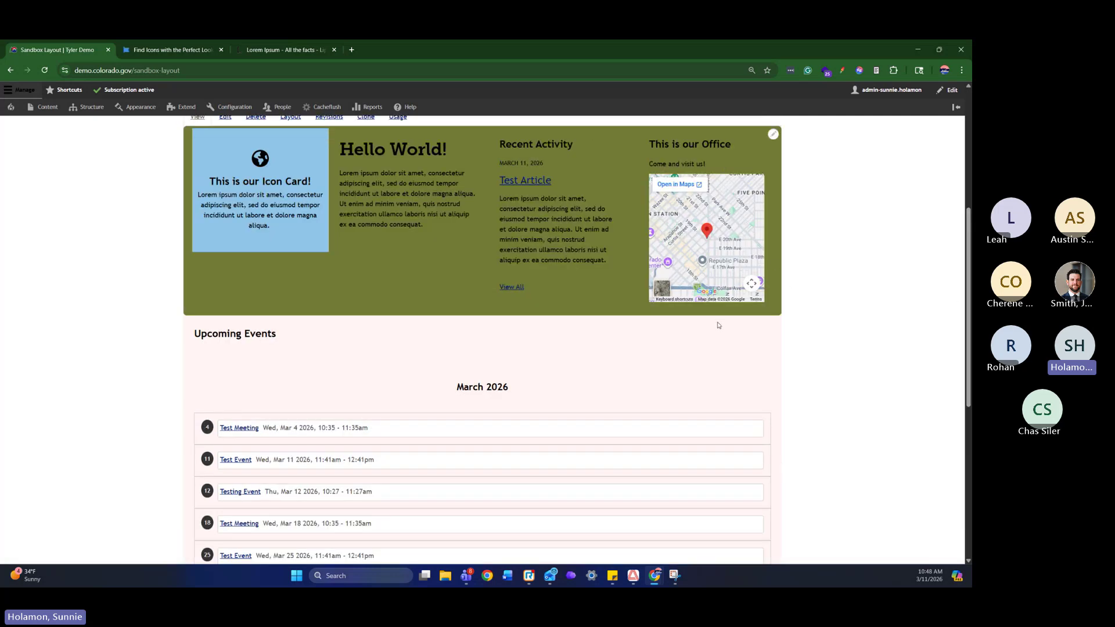
{"action": "scroll", "coordinate": [671, 344], "scroll_direction": "down", "scroll_amount": 3}
{"action": "scroll", "coordinate": [372, 349], "scroll_direction": "up", "scroll_amount": 3}
{"action": "scroll", "coordinate": [371, 349], "scroll_direction": "down", "scroll_amount": 2}
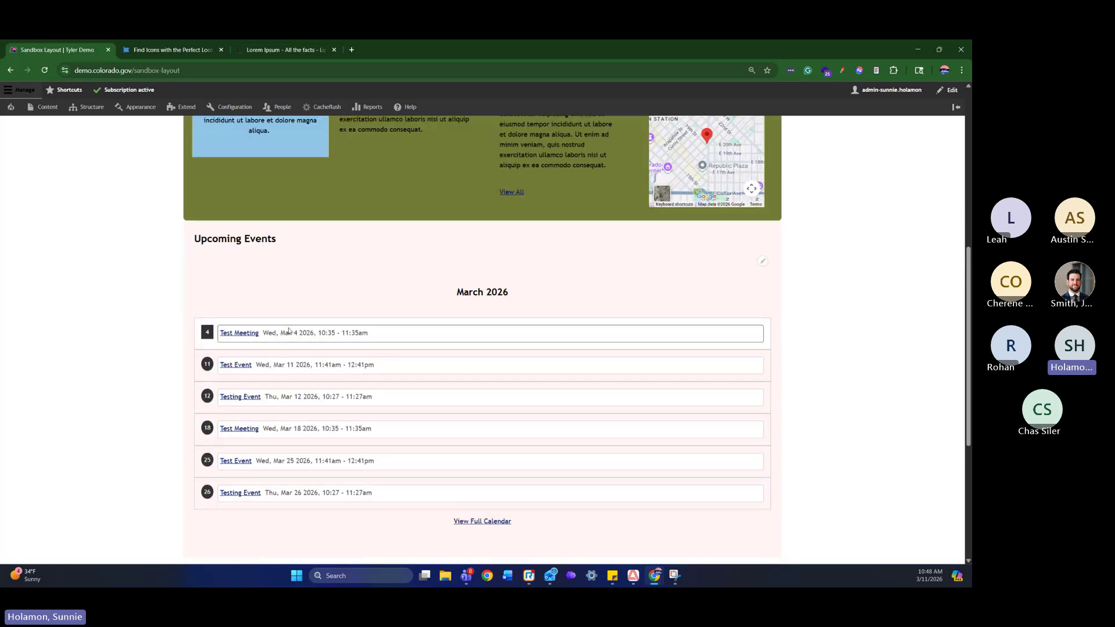
{"action": "scroll", "coordinate": [655, 433], "scroll_direction": "up", "scroll_amount": 3}
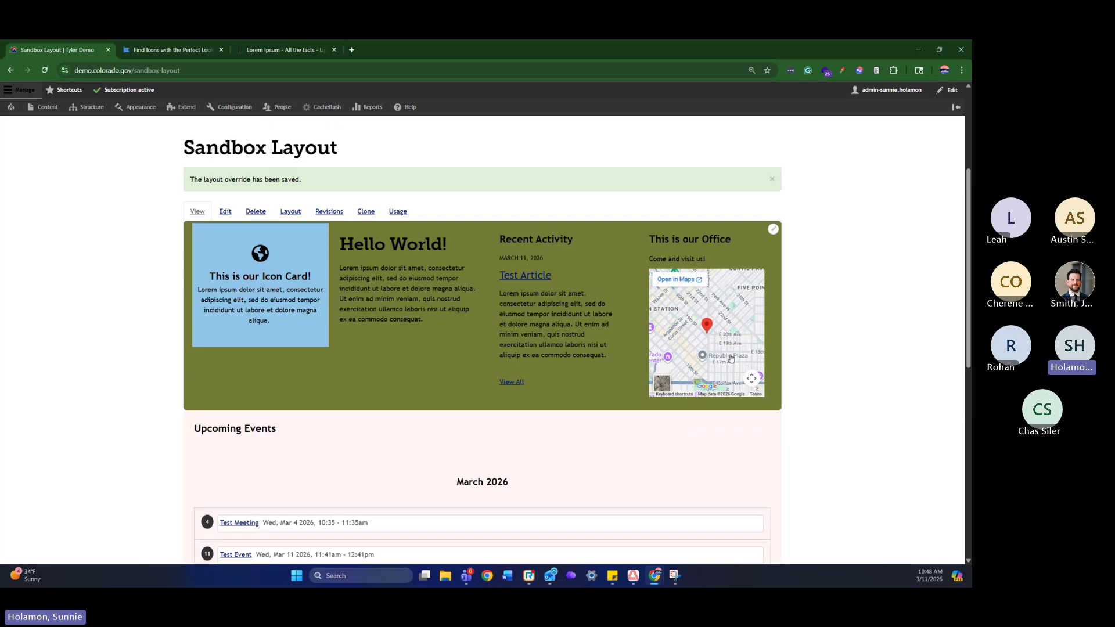
{"action": "scroll", "coordinate": [708, 453], "scroll_direction": "up", "scroll_amount": 2}
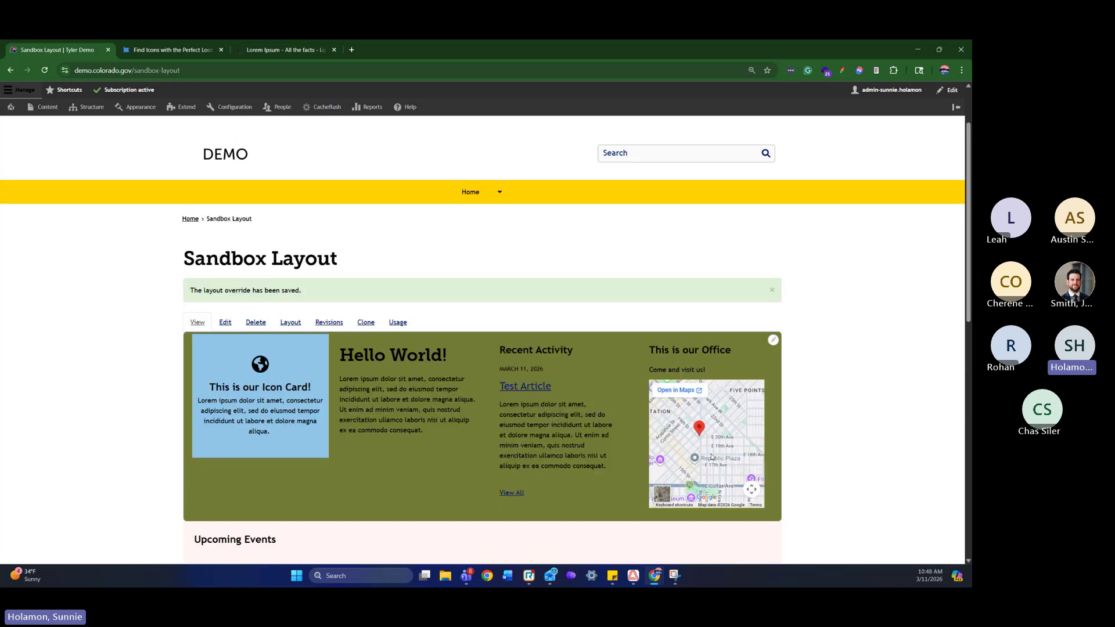
{"action": "scroll", "coordinate": [710, 456], "scroll_direction": "down", "scroll_amount": 7}
{"action": "scroll", "coordinate": [711, 452], "scroll_direction": "up", "scroll_amount": 7}
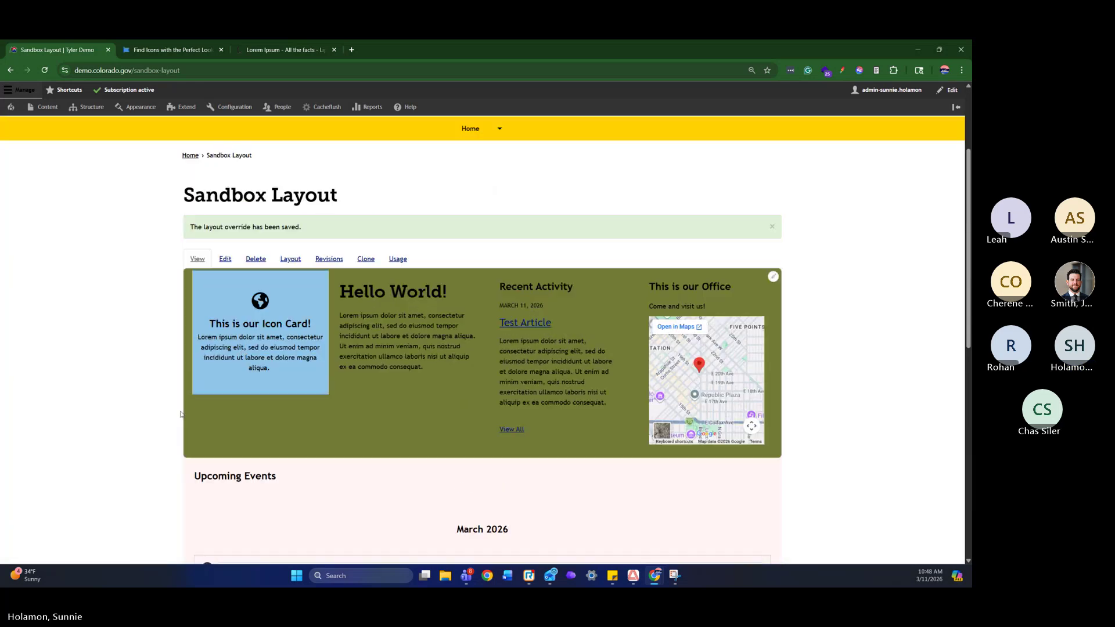
{"action": "left_click", "coordinate": [253, 335]}
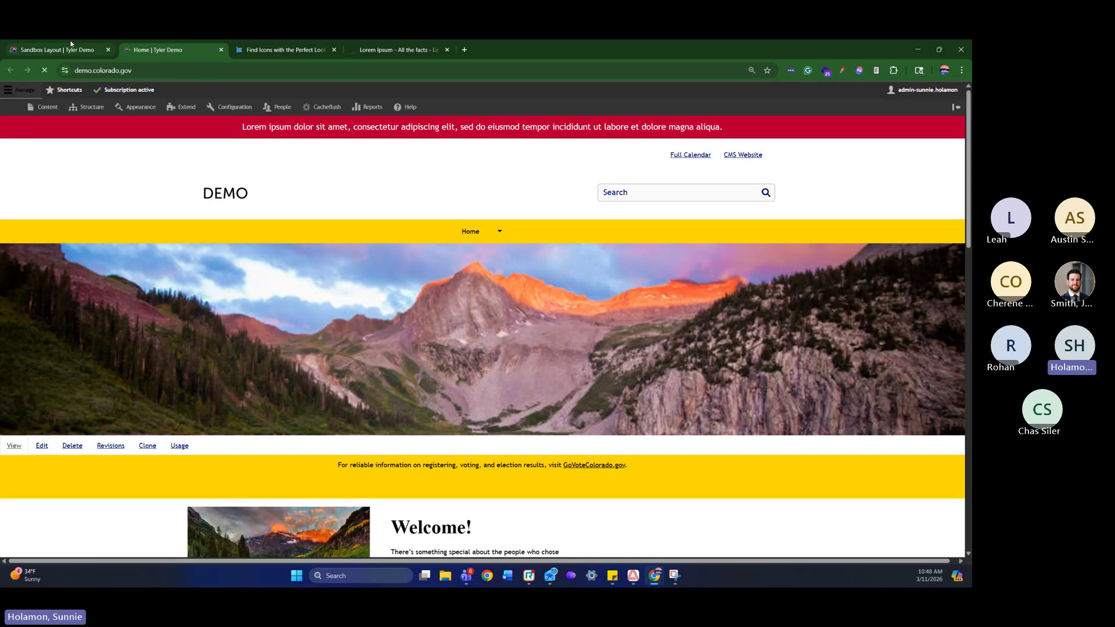
{"action": "left_click", "coordinate": [58, 49]}
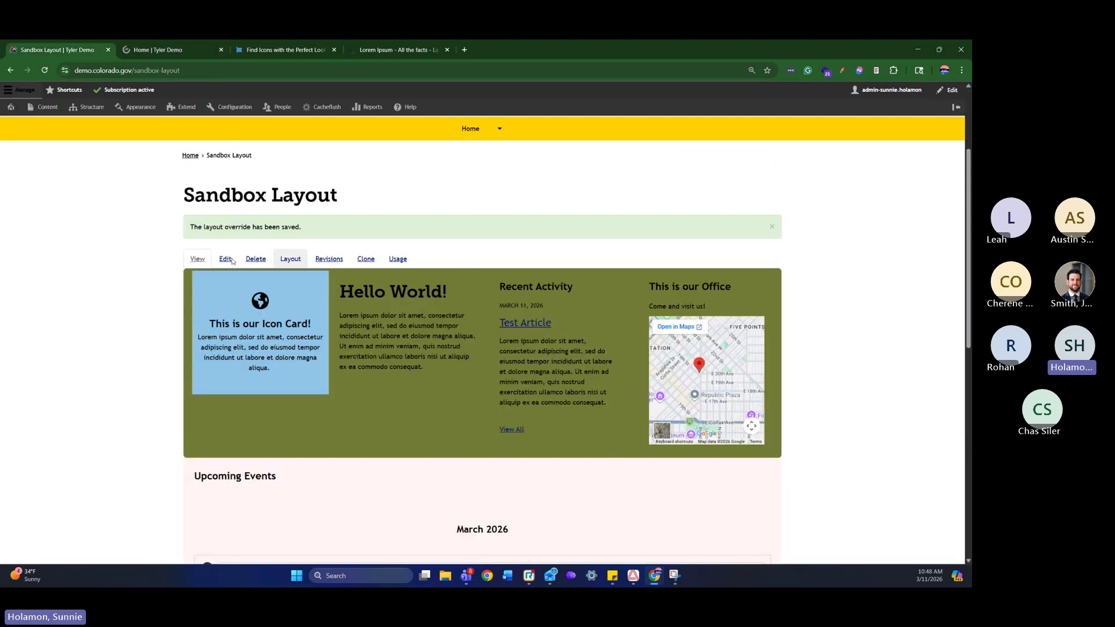
Reopen the layout editor and add a Bootstrap 2 Cols section below Section 1
{"action": "left_click", "coordinate": [291, 262]}
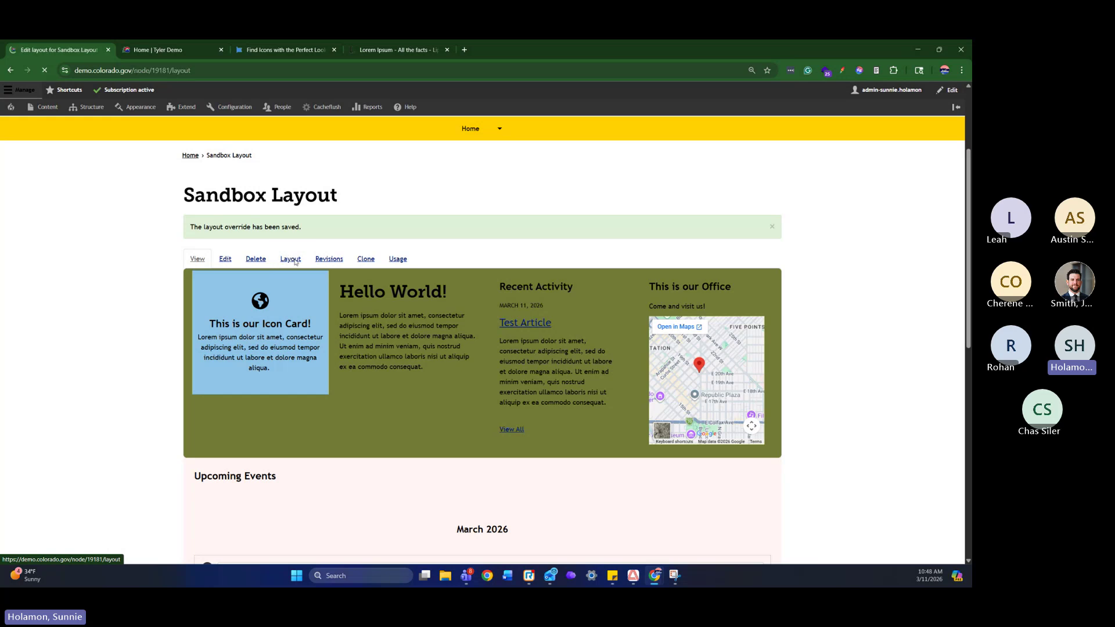
{"action": "scroll", "coordinate": [809, 375], "scroll_direction": "down", "scroll_amount": 15}
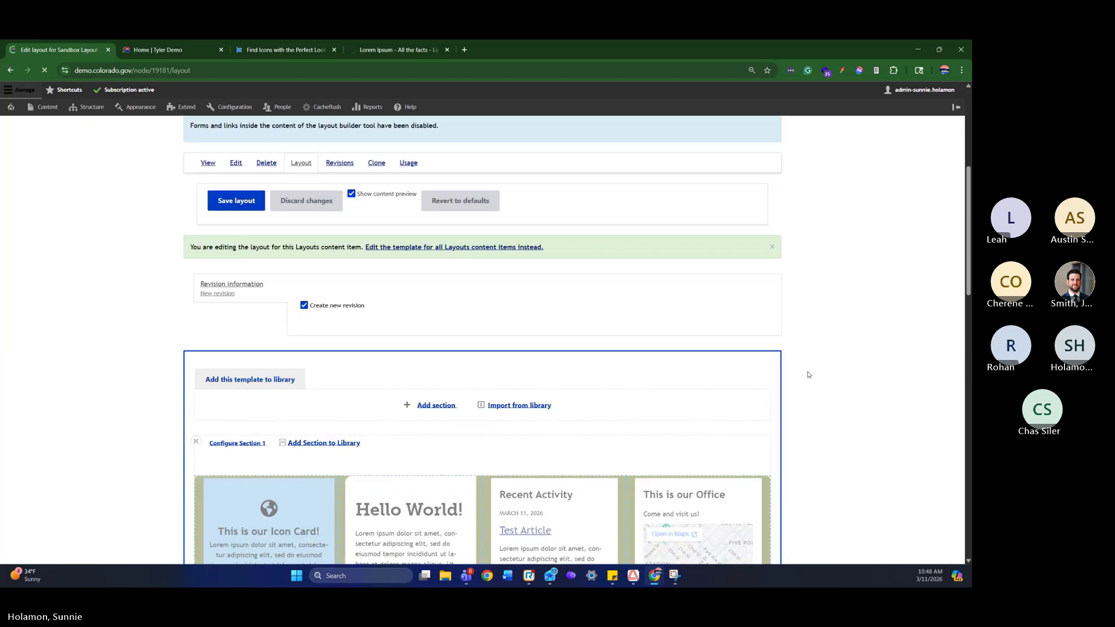
{"action": "scroll", "coordinate": [808, 374], "scroll_direction": "up", "scroll_amount": 3}
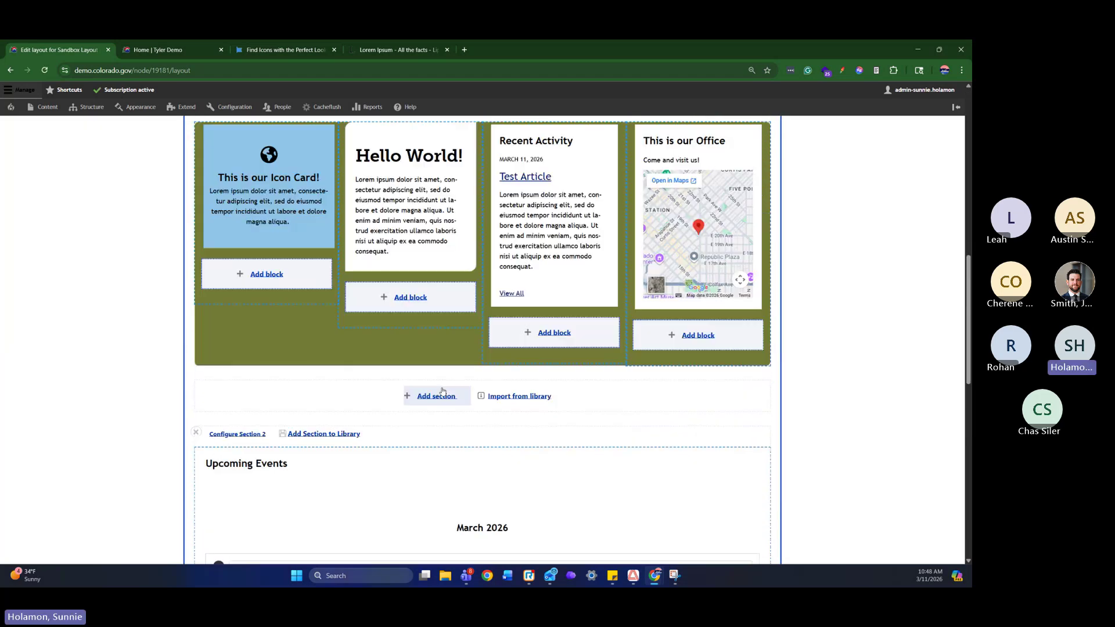
{"action": "left_click", "coordinate": [441, 397]}
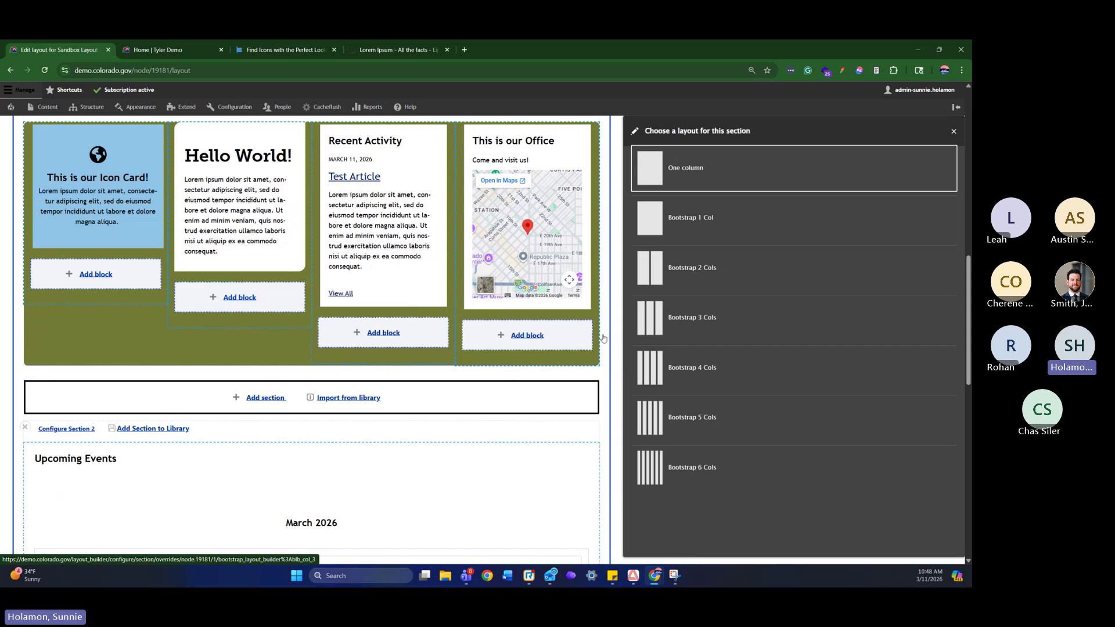
{"action": "left_click", "coordinate": [745, 278]}
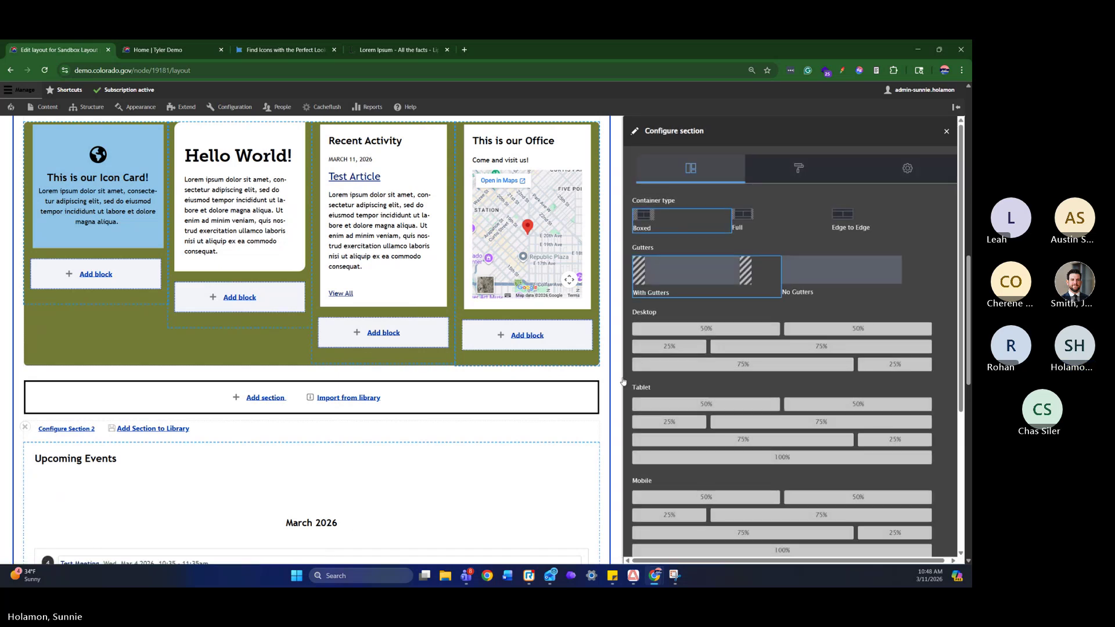
Set the new section to Desktop 50%/50% and move Upcoming Events into Section 1's fourth column
{"action": "left_click", "coordinate": [830, 336]}
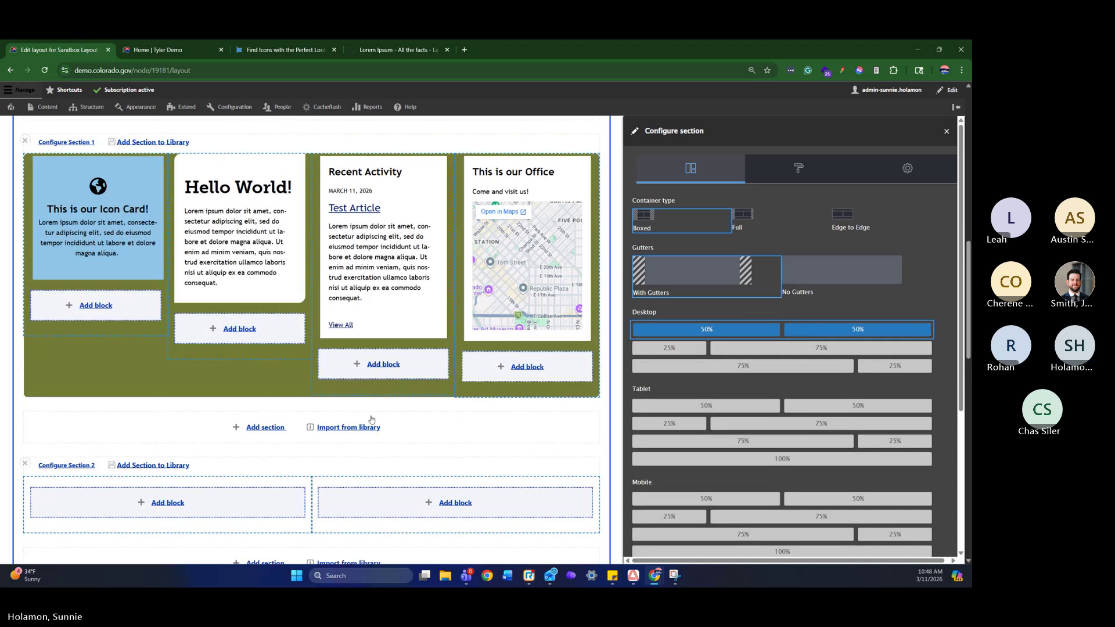
{"action": "scroll", "coordinate": [391, 401], "scroll_direction": "down", "scroll_amount": 1}
{"action": "scroll", "coordinate": [391, 411], "scroll_direction": "down", "scroll_amount": 2}
{"action": "left_click_drag", "start_coordinate": [366, 442], "coordinate": [183, 286]}
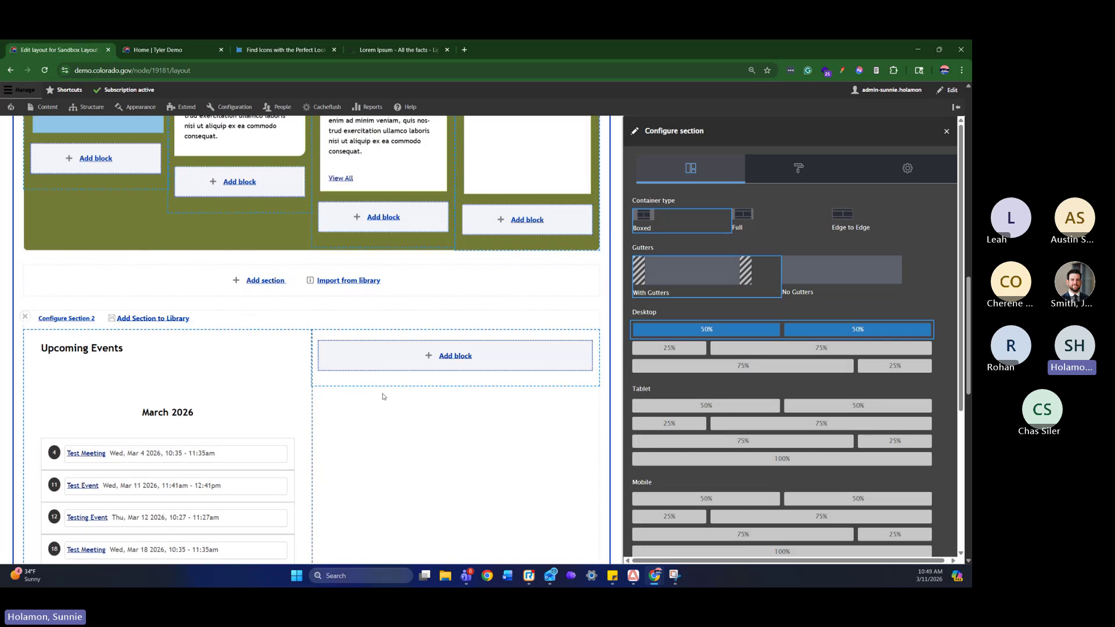
{"action": "scroll", "coordinate": [383, 395], "scroll_direction": "down", "scroll_amount": 4}
{"action": "scroll", "coordinate": [192, 340], "scroll_direction": "up", "scroll_amount": 1}
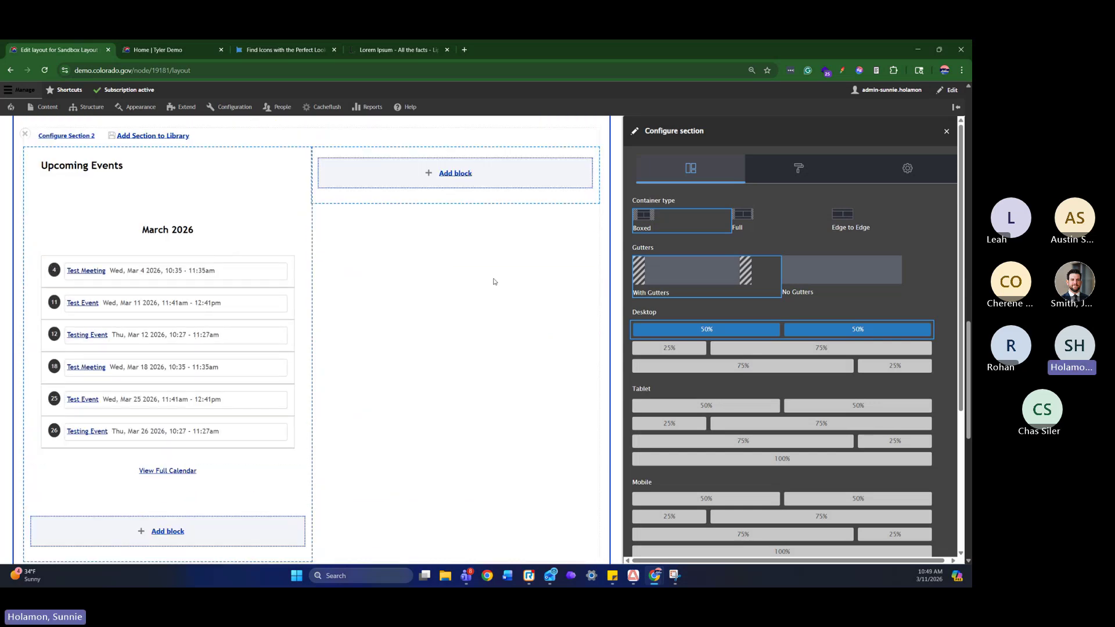
{"action": "scroll", "coordinate": [493, 281], "scroll_direction": "up", "scroll_amount": 4}
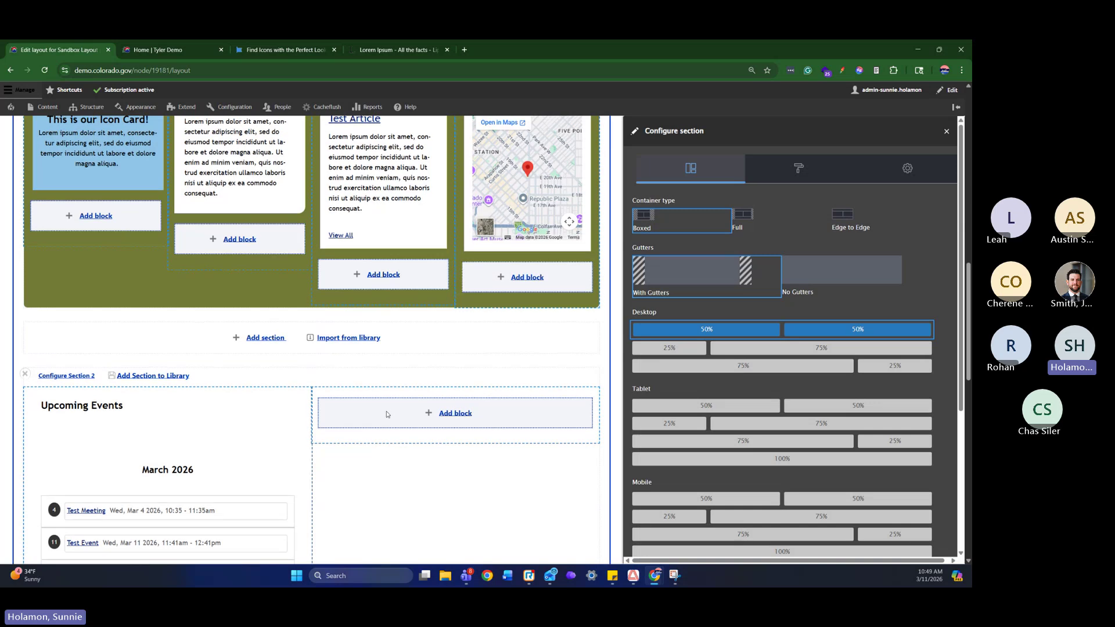
{"action": "scroll", "coordinate": [391, 403], "scroll_direction": "up", "scroll_amount": 3}
{"action": "scroll", "coordinate": [209, 530], "scroll_direction": "down", "scroll_amount": 1}
{"action": "left_click_drag", "start_coordinate": [209, 530], "coordinate": [549, 273]}
Move the 'This is our Office' map block into Section 2's left column
{"action": "scroll", "coordinate": [549, 273], "scroll_direction": "down", "scroll_amount": 3}
{"action": "scroll", "coordinate": [550, 273], "scroll_direction": "up", "scroll_amount": 4}
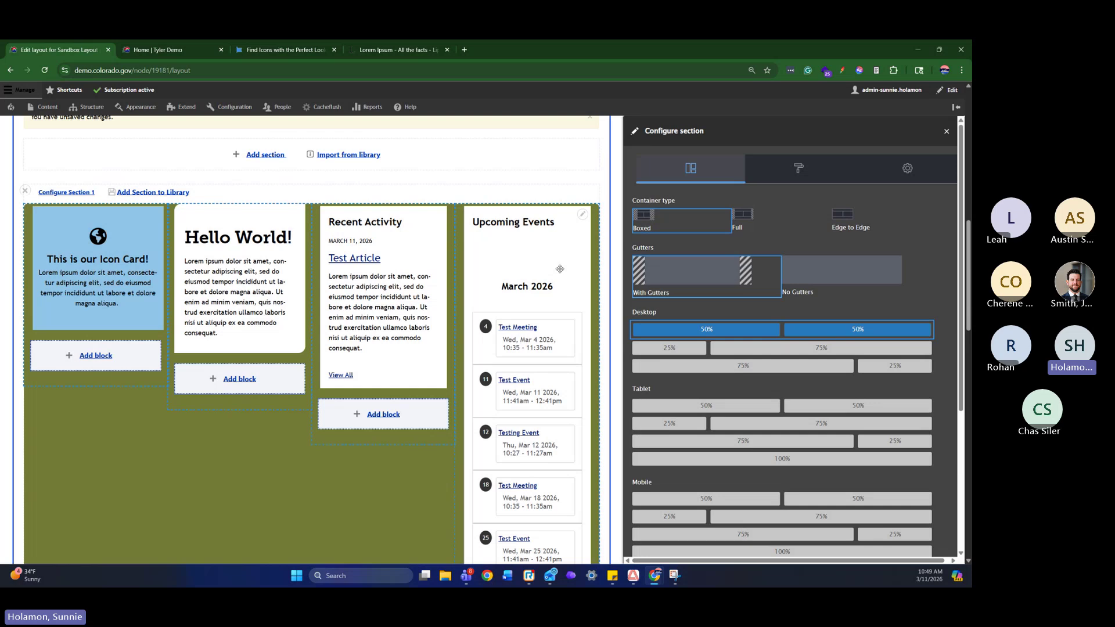
{"action": "scroll", "coordinate": [559, 268], "scroll_direction": "down", "scroll_amount": 5}
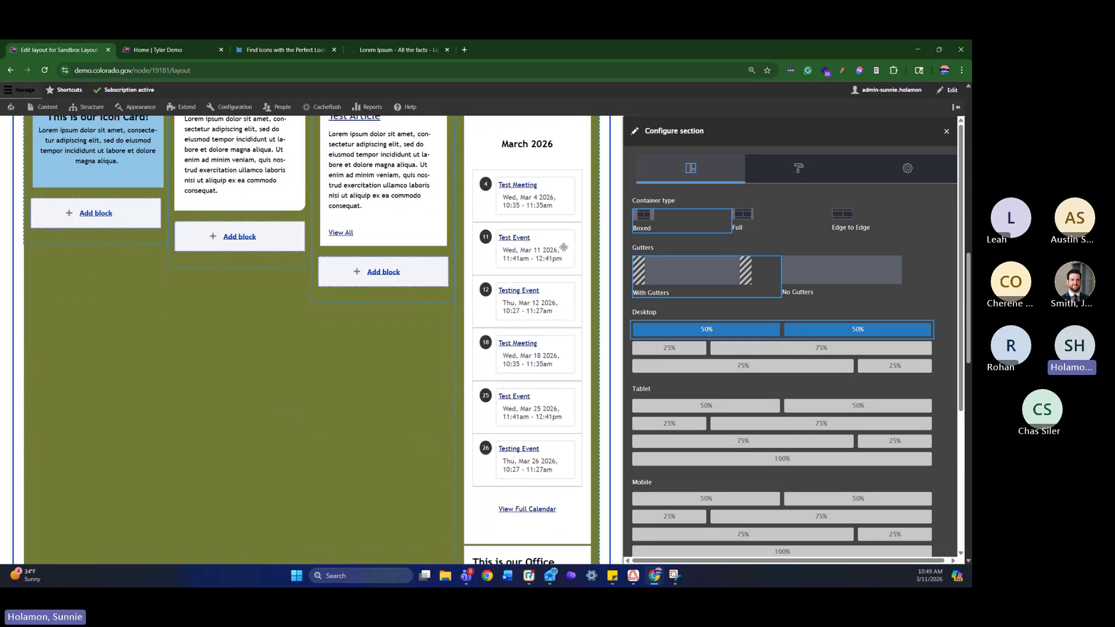
{"action": "scroll", "coordinate": [535, 196], "scroll_direction": "down", "scroll_amount": 4}
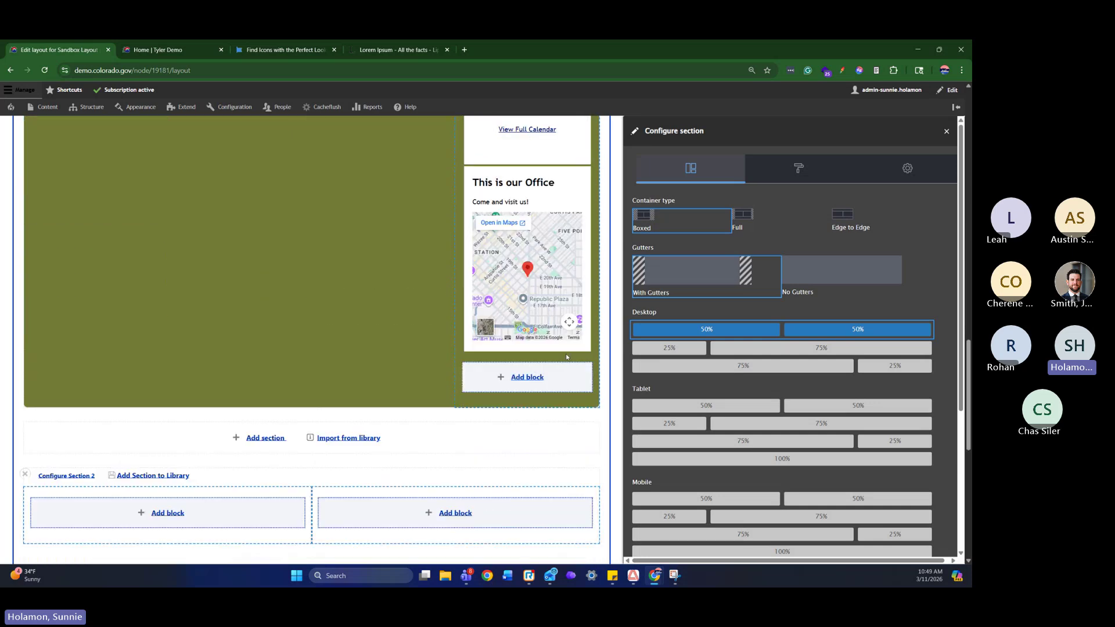
{"action": "left_click_drag", "start_coordinate": [534, 197], "coordinate": [244, 317]}
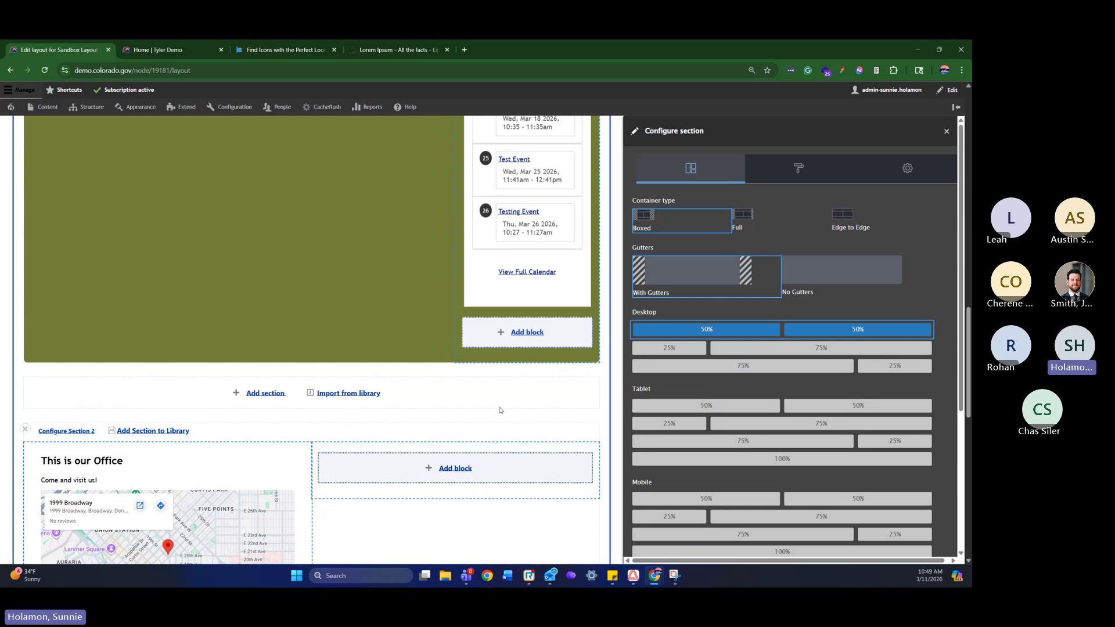
{"action": "scroll", "coordinate": [501, 410], "scroll_direction": "up", "scroll_amount": 10}
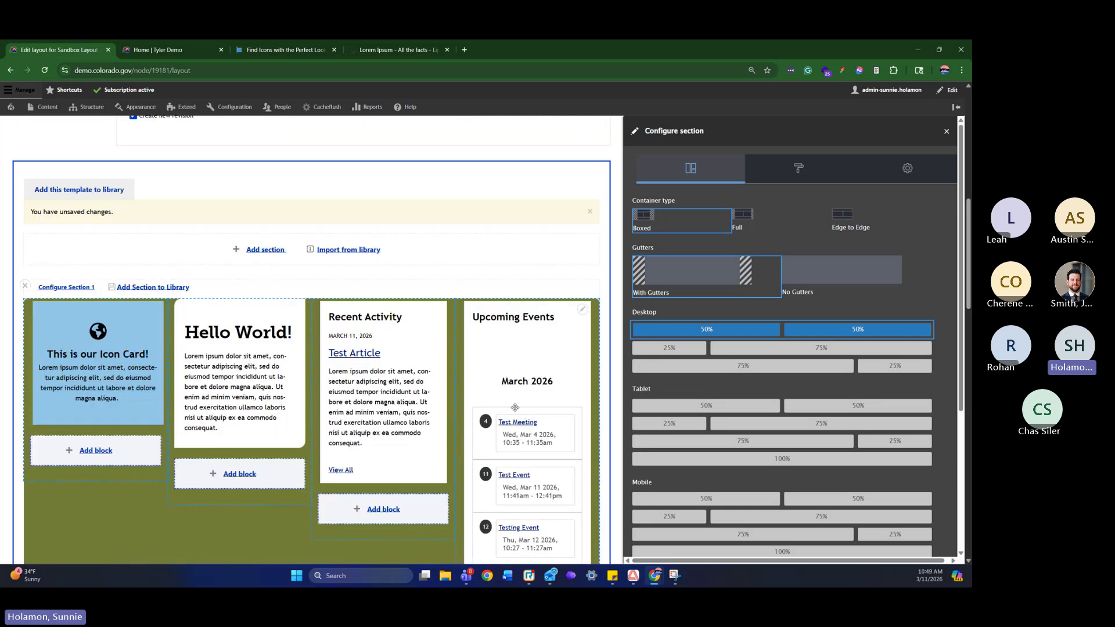
{"action": "scroll", "coordinate": [735, 318], "scroll_direction": "down", "scroll_amount": 1}
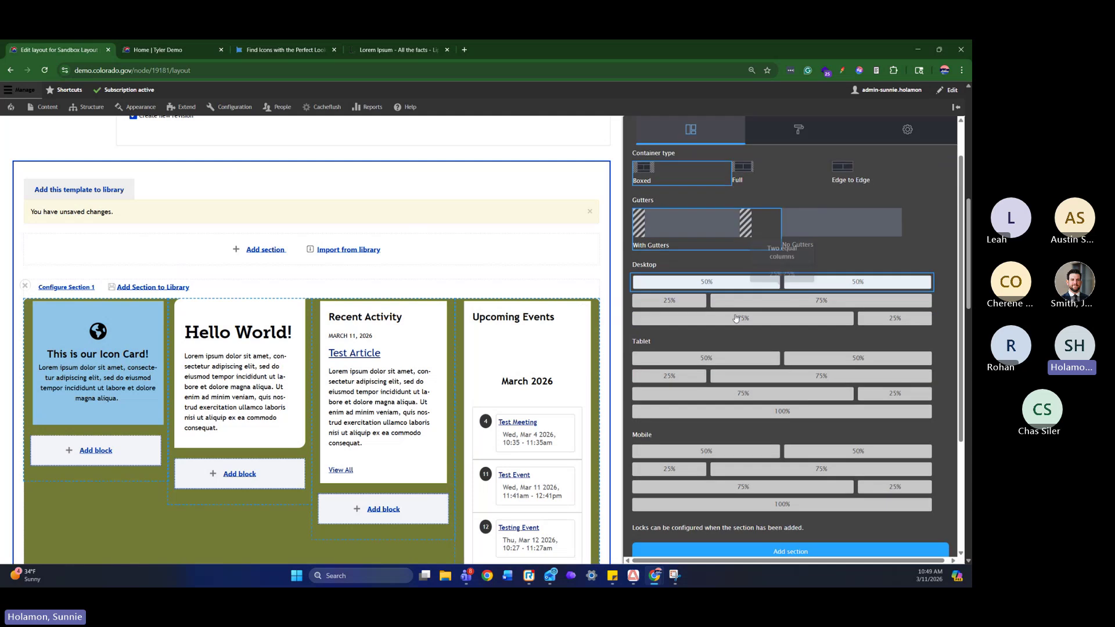
{"action": "scroll", "coordinate": [93, 441], "scroll_direction": "down", "scroll_amount": 1}
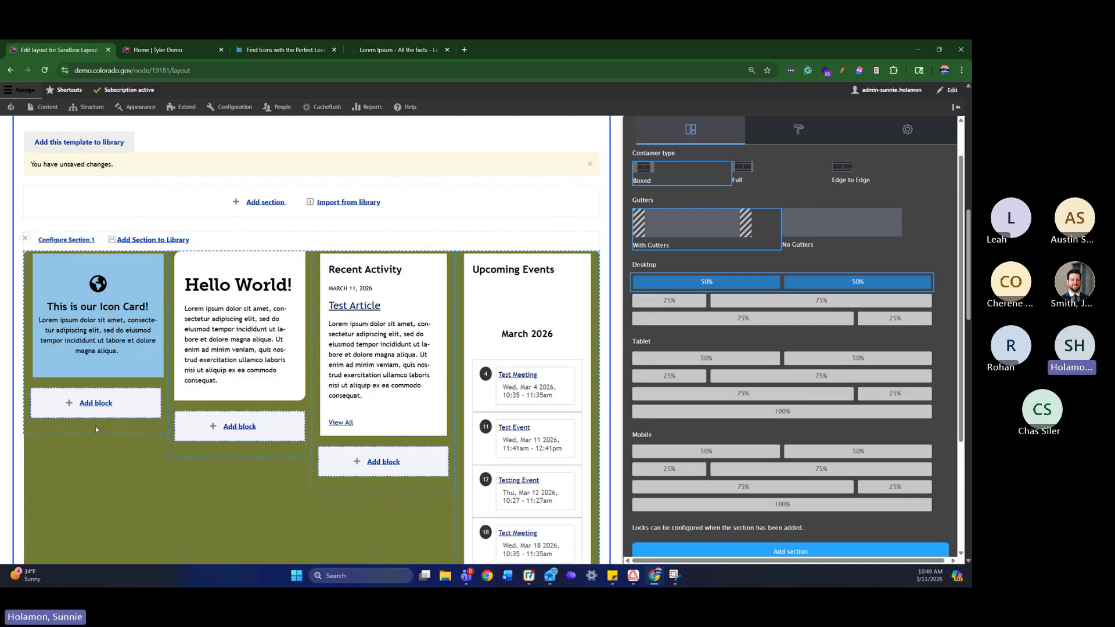
Add a new content block to the first column, opening and closing Open Embed Block unused
{"action": "left_click", "coordinate": [110, 402]}
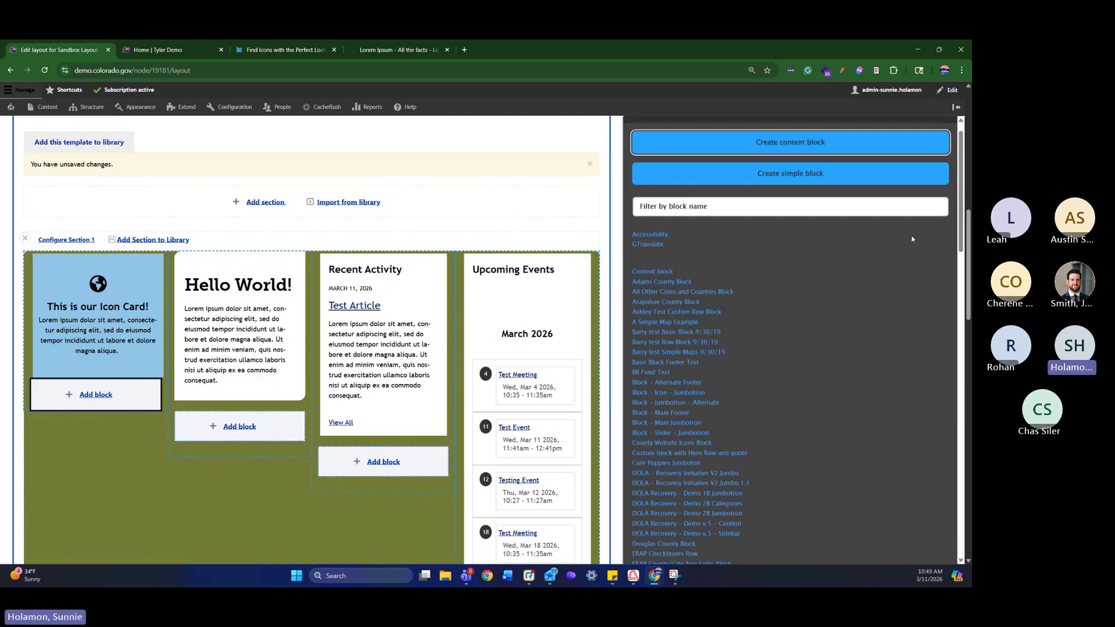
{"action": "left_click", "coordinate": [847, 163]}
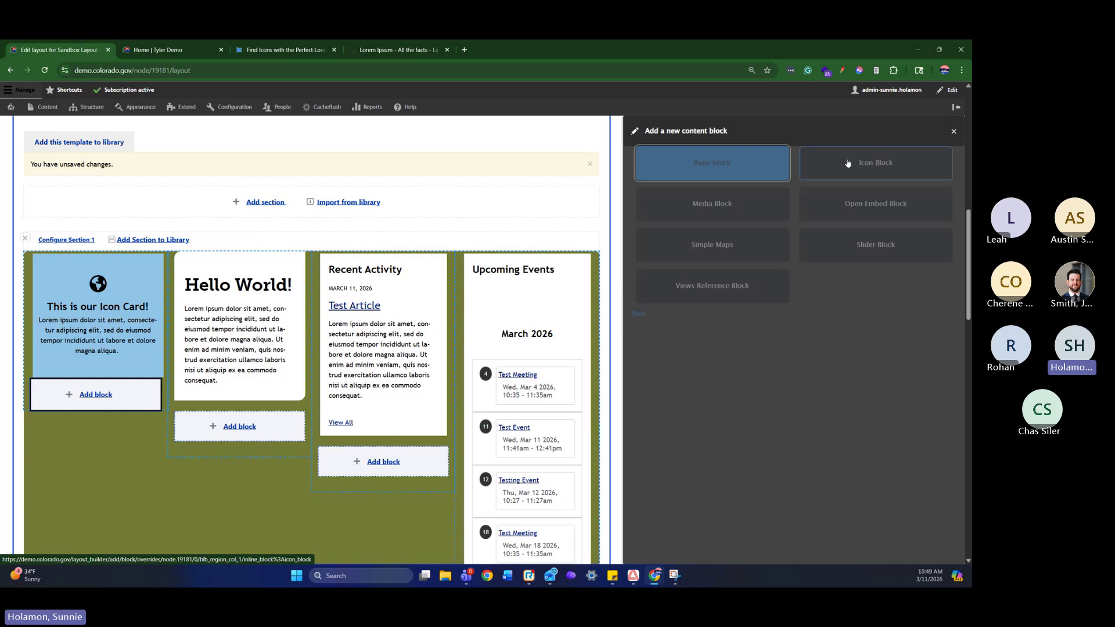
{"action": "left_click", "coordinate": [886, 208]}
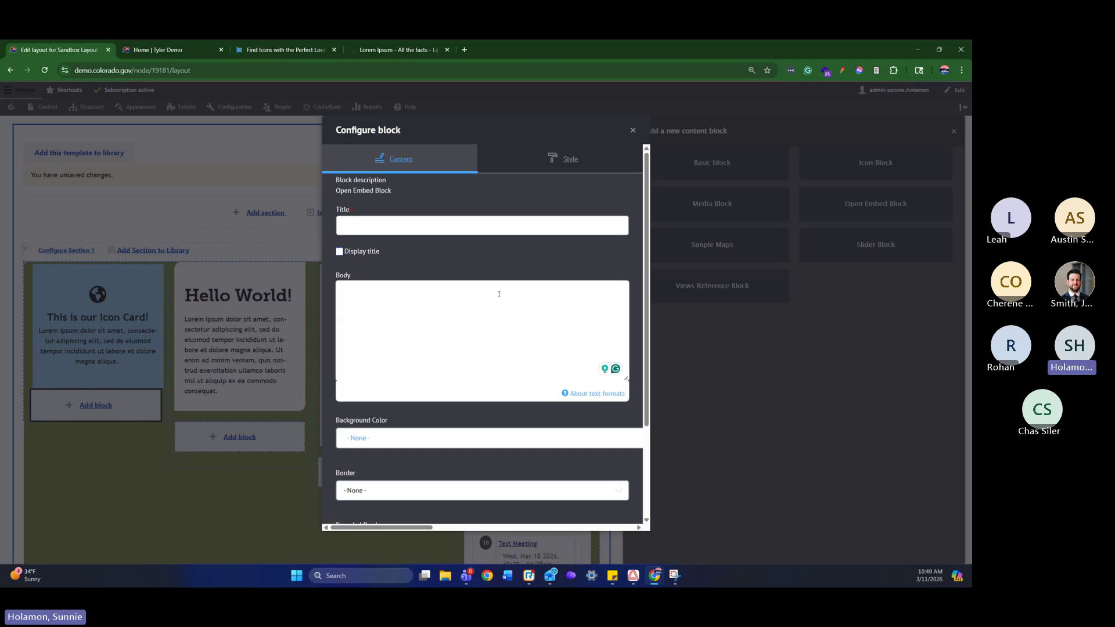
{"action": "left_click", "coordinate": [633, 130]}
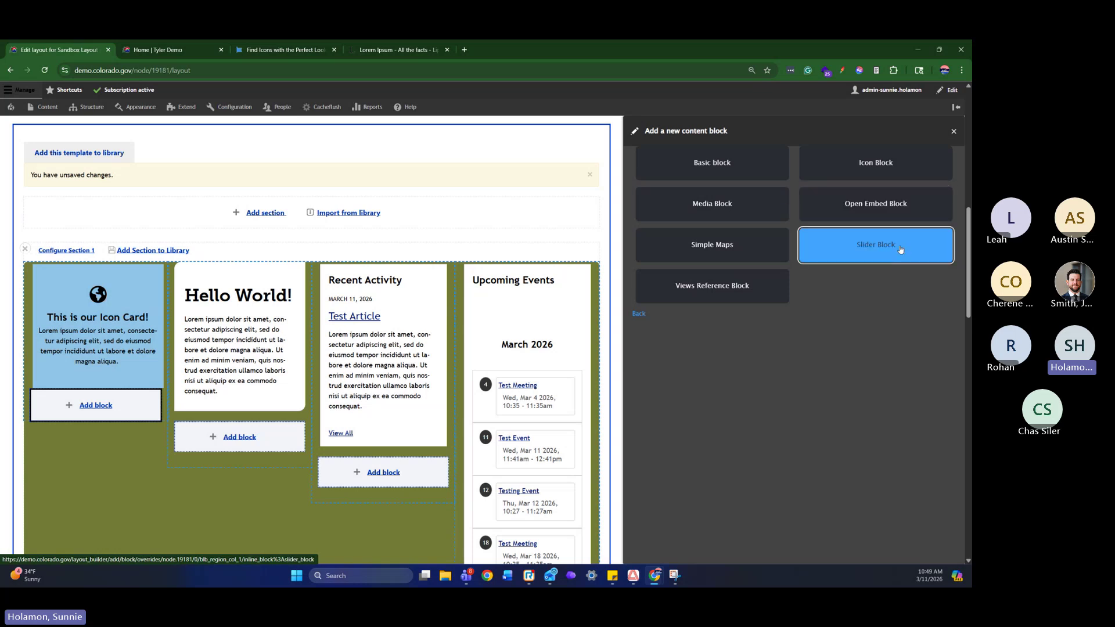
{"action": "left_click", "coordinate": [900, 250]}
{"action": "scroll", "coordinate": [515, 312], "scroll_direction": "down", "scroll_amount": 4}
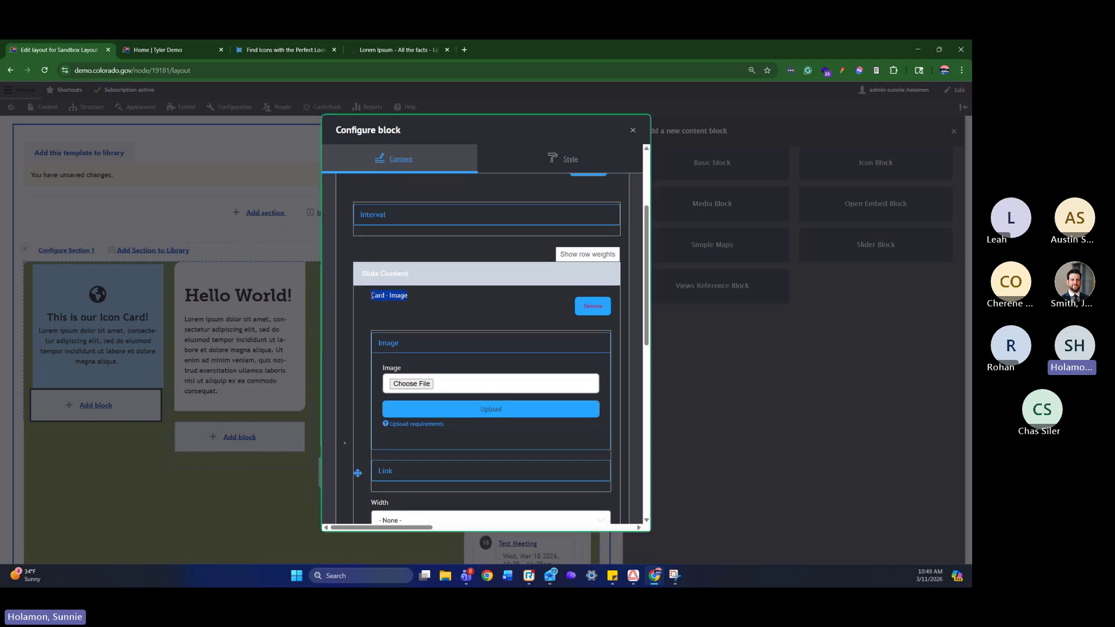
{"action": "left_click", "coordinate": [602, 308]}
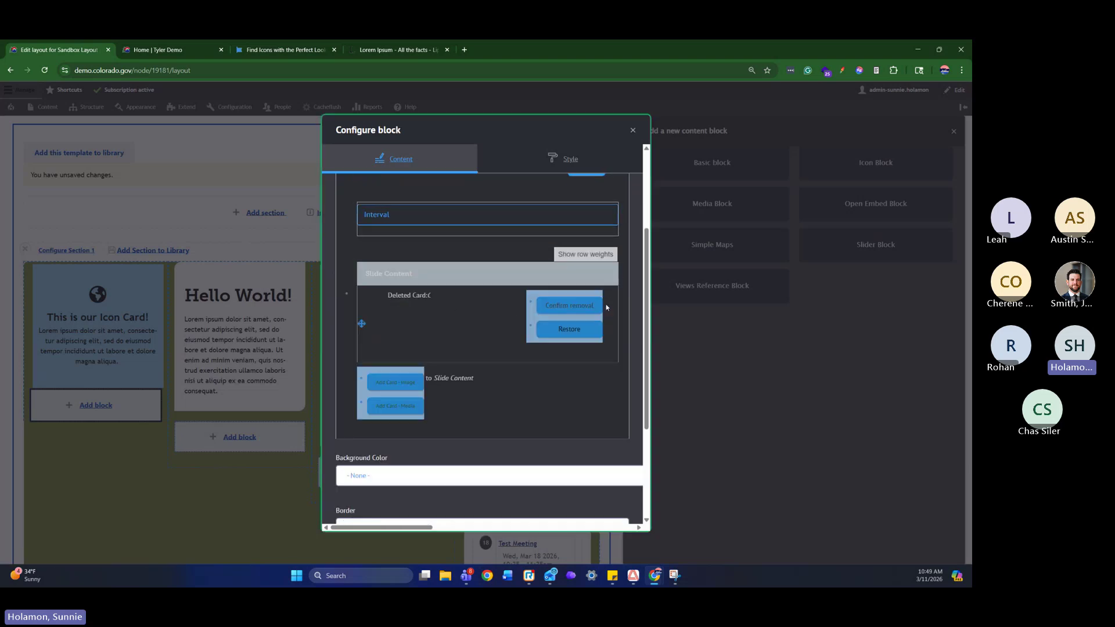
{"action": "scroll", "coordinate": [603, 325], "scroll_direction": "down", "scroll_amount": 2}
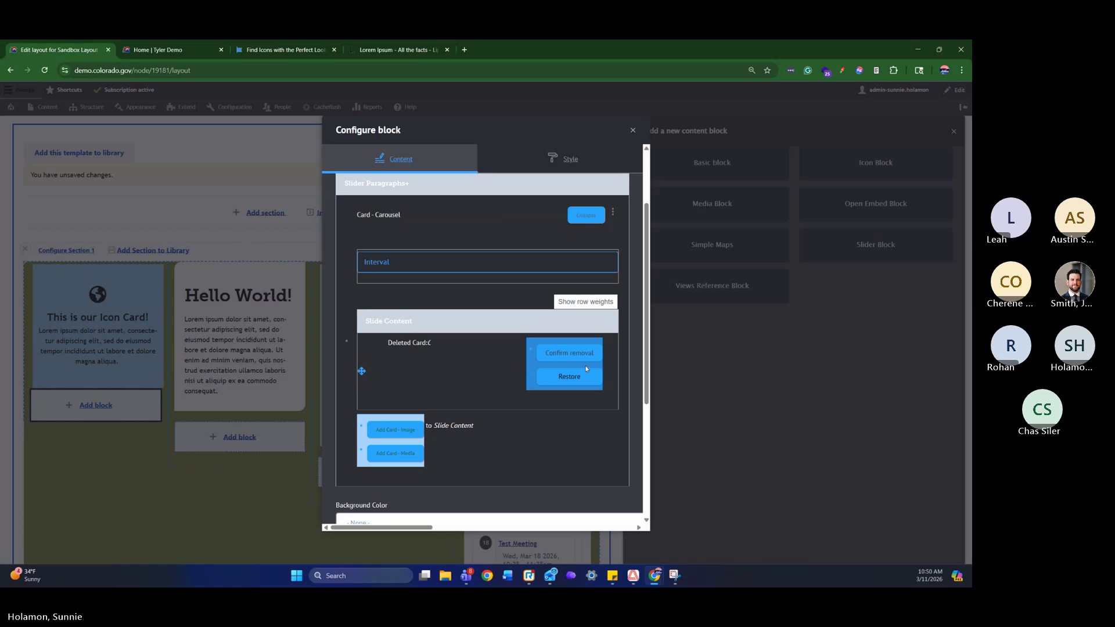
{"action": "left_click", "coordinate": [579, 356]}
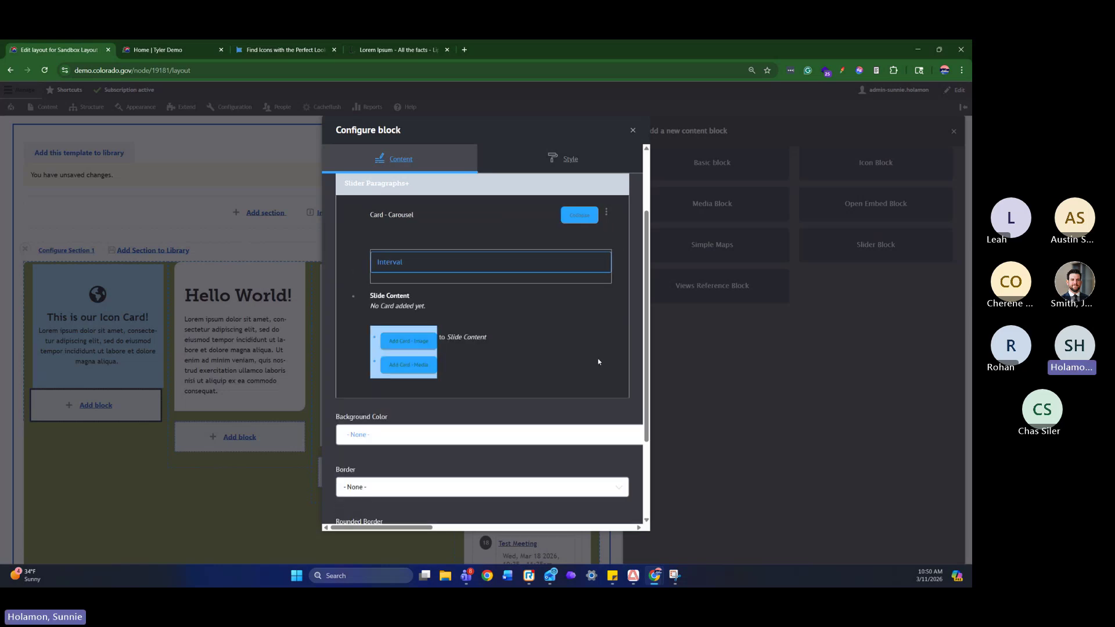
{"action": "left_click", "coordinate": [428, 375]}
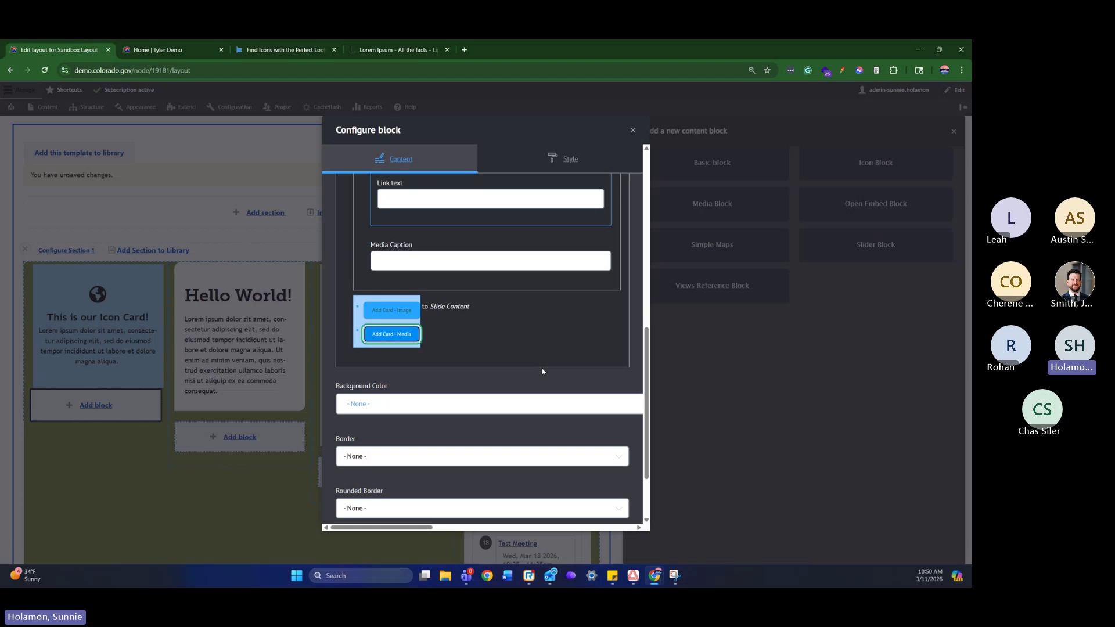
{"action": "scroll", "coordinate": [542, 368], "scroll_direction": "up", "scroll_amount": 3}
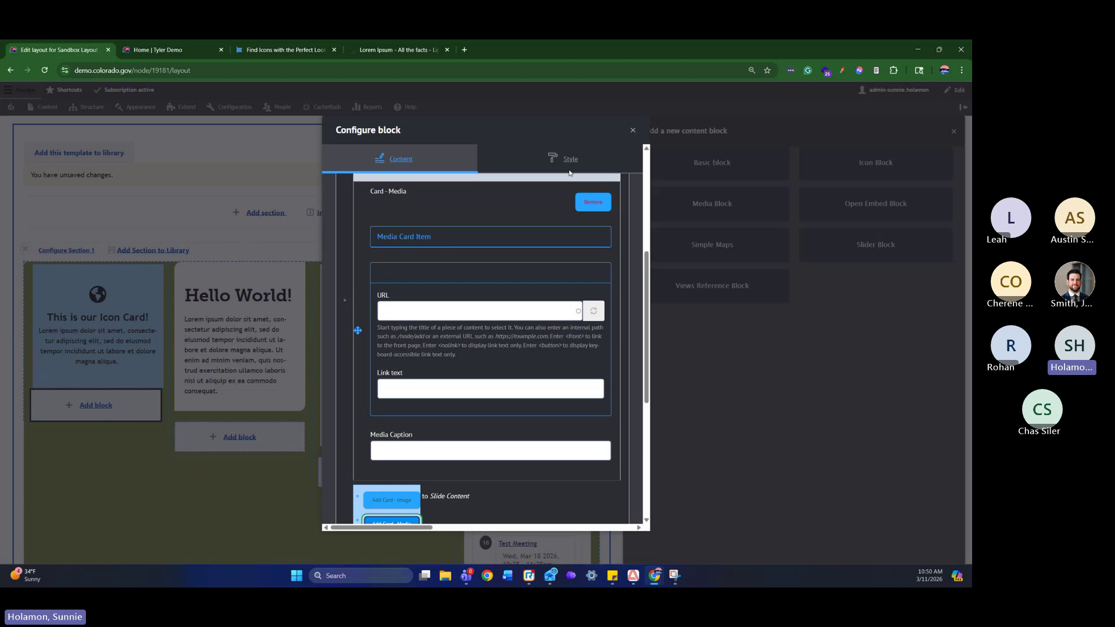
{"action": "scroll", "coordinate": [476, 395], "scroll_direction": "down", "scroll_amount": 3}
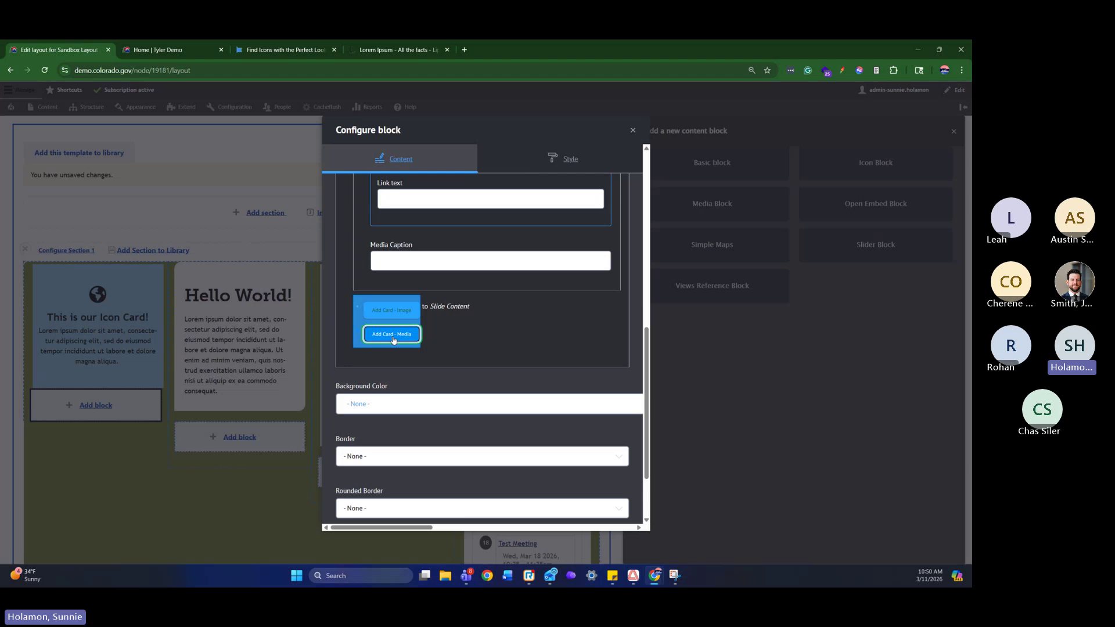
{"action": "left_click", "coordinate": [393, 337]}
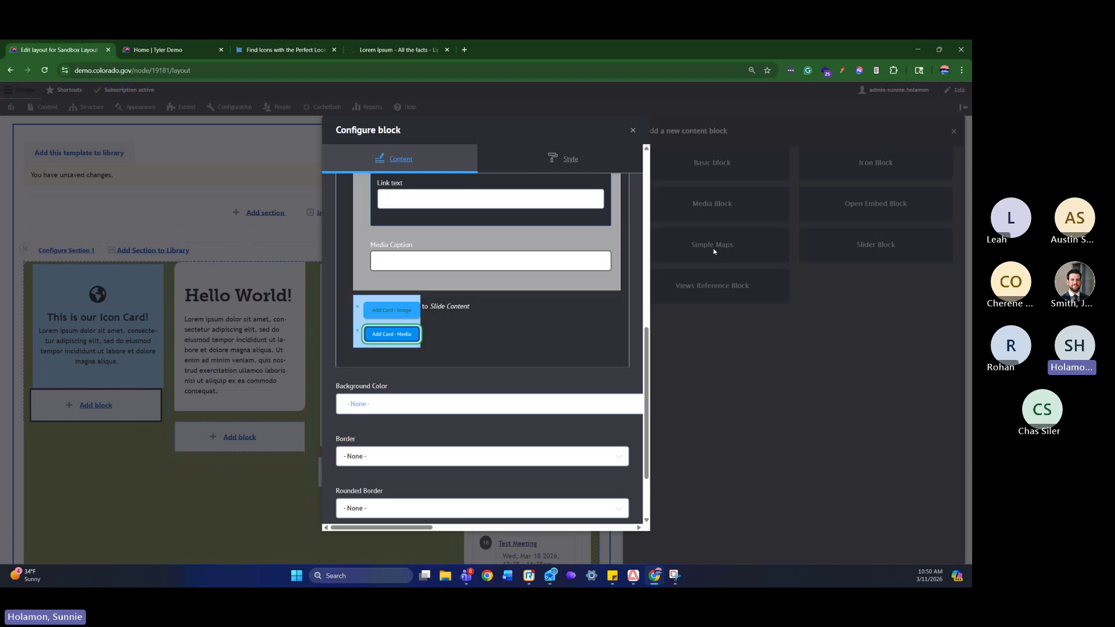
{"action": "left_click", "coordinate": [632, 130]}
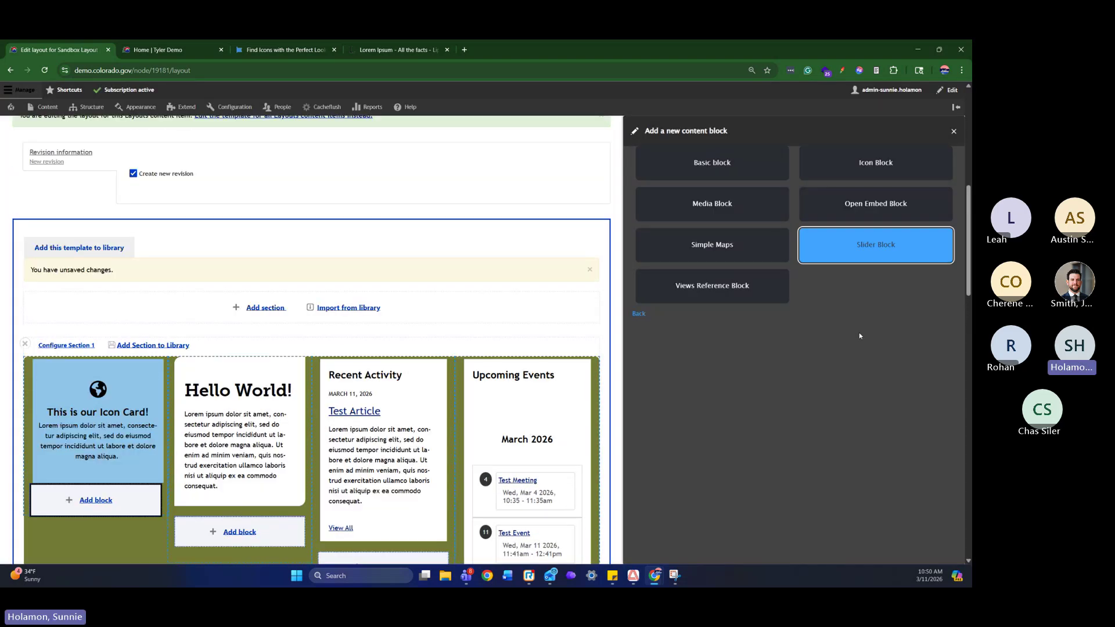
Start a Media Block and insert the Cannoli dog image from the media library
{"action": "left_click", "coordinate": [744, 212]}
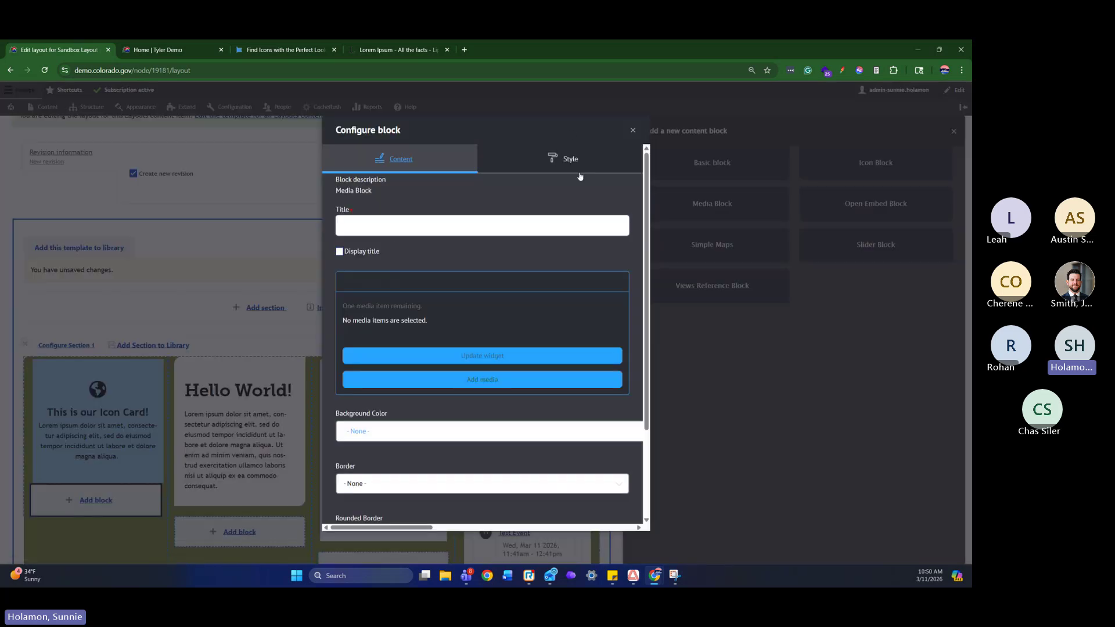
{"action": "scroll", "coordinate": [522, 230], "scroll_direction": "down", "scroll_amount": 2}
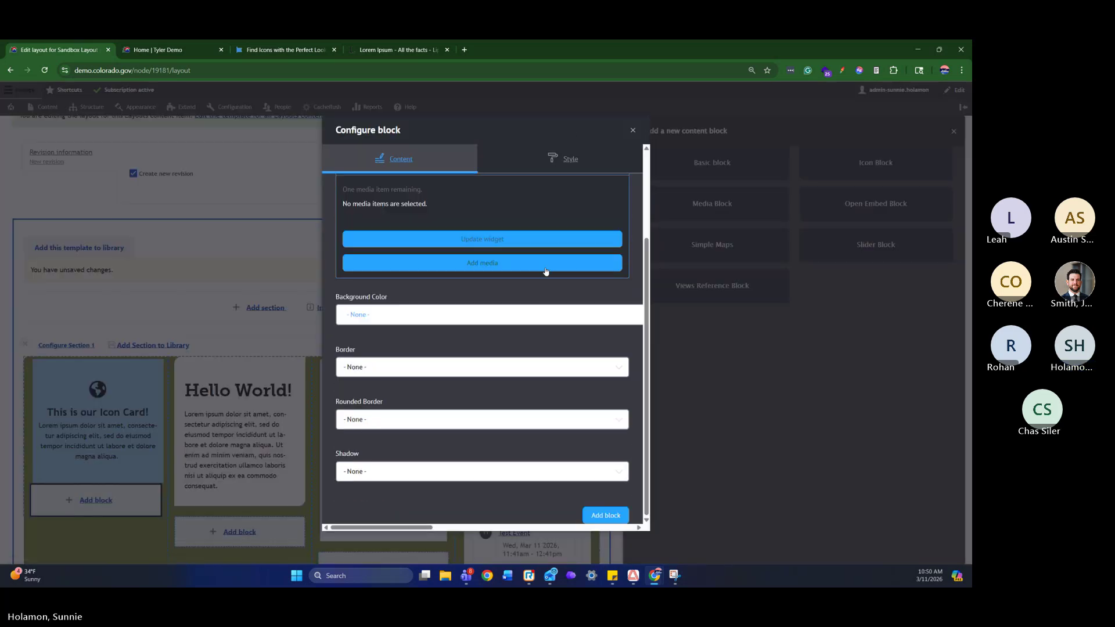
{"action": "scroll", "coordinate": [545, 269], "scroll_direction": "up", "scroll_amount": 1}
{"action": "left_click", "coordinate": [489, 316]}
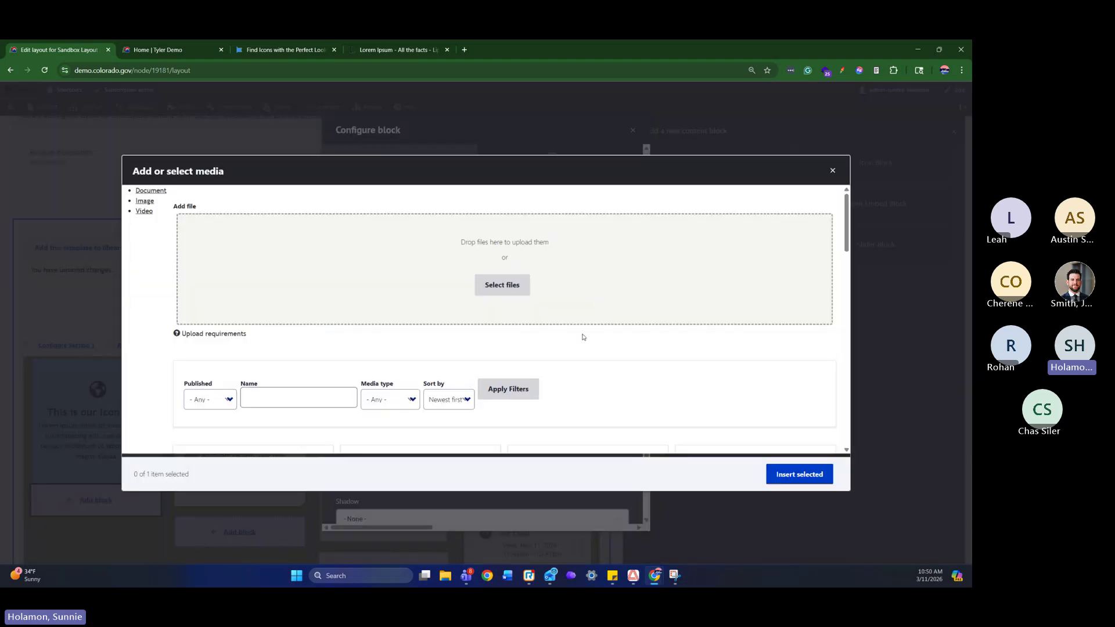
{"action": "scroll", "coordinate": [575, 342], "scroll_direction": "down", "scroll_amount": 3}
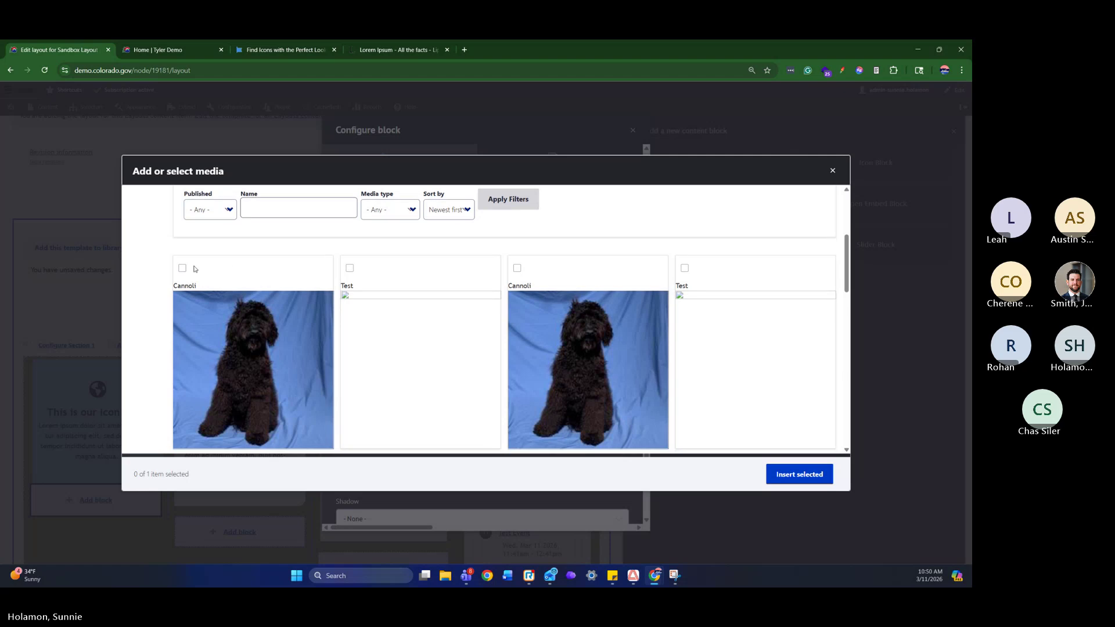
{"action": "left_click", "coordinate": [182, 267]}
{"action": "left_click", "coordinate": [795, 475]}
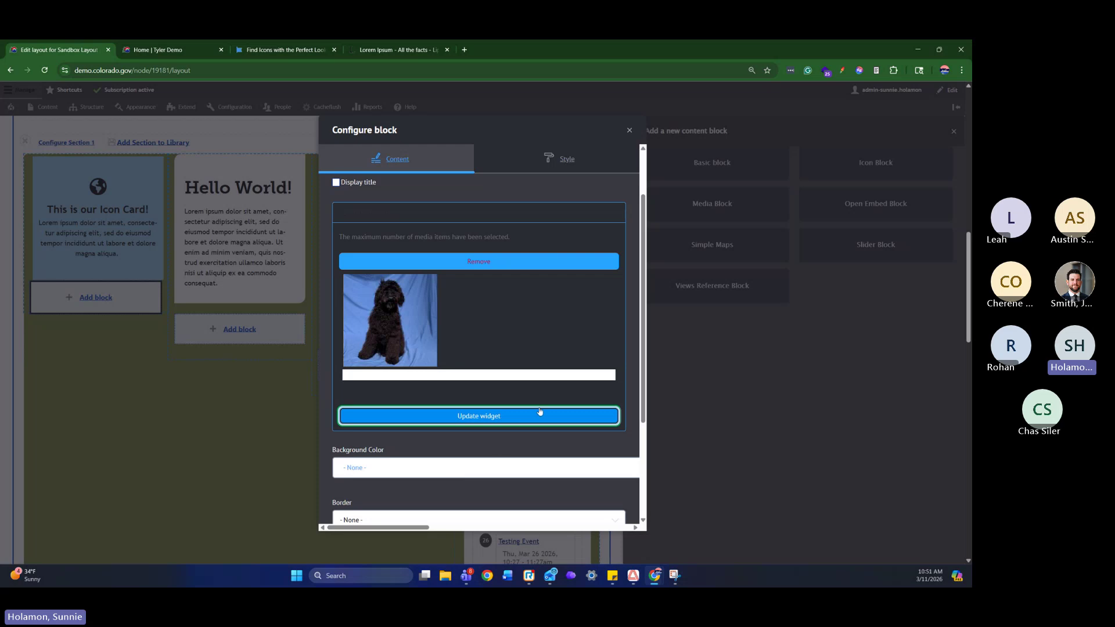
Title the block 'This is Cannoli' and add it beneath the Icon Card
{"action": "scroll", "coordinate": [540, 415], "scroll_direction": "up", "scroll_amount": 2}
{"action": "left_click", "coordinate": [444, 221]}
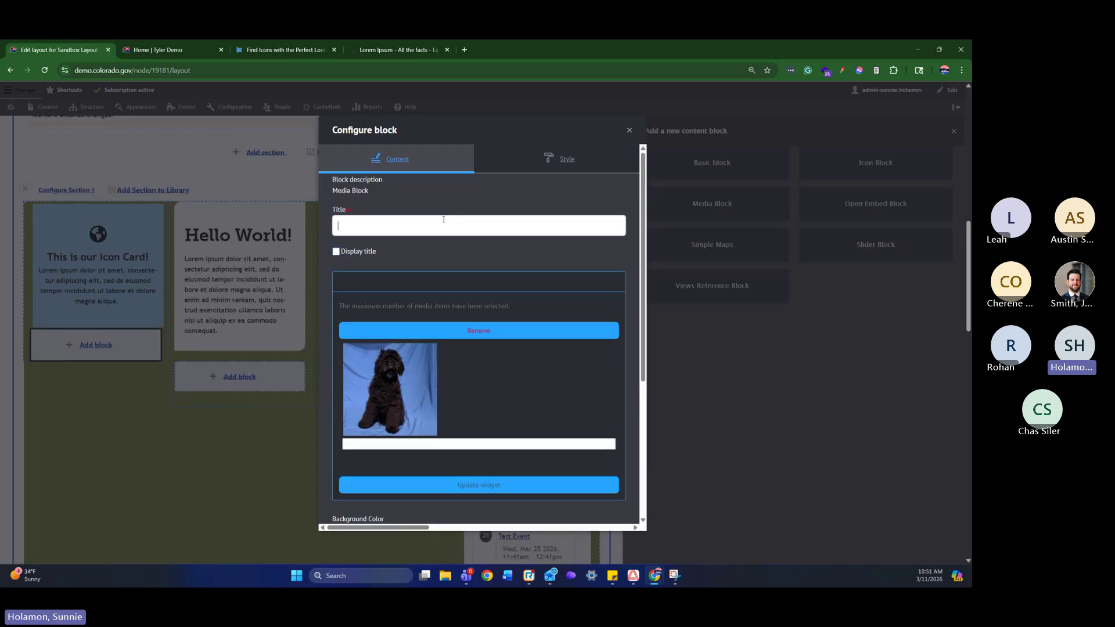
{"action": "type", "text": "This is Cannoli"}
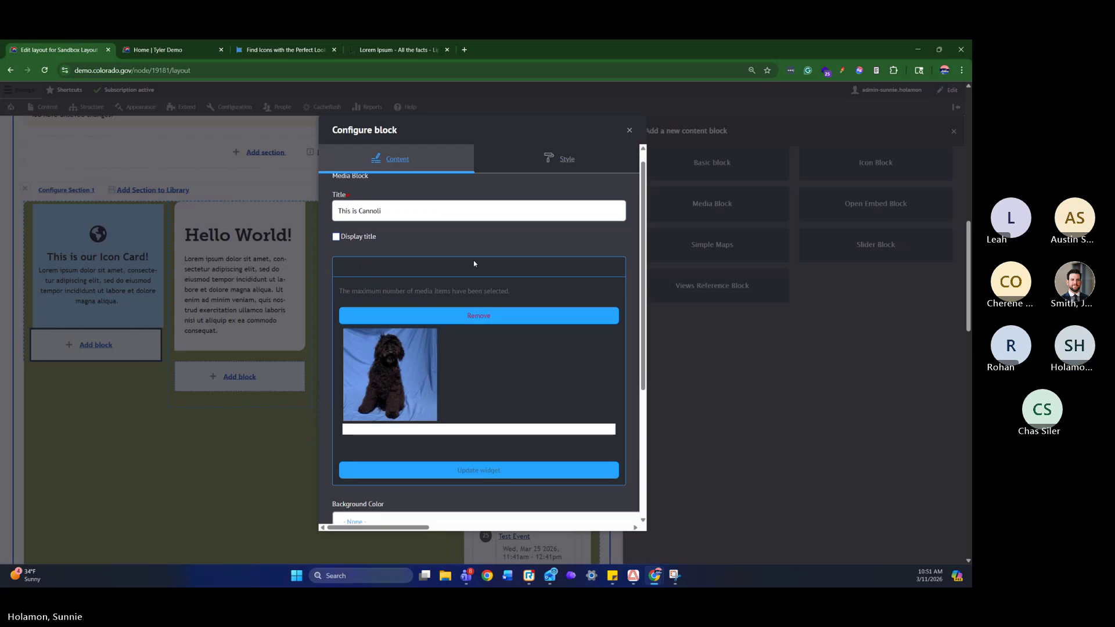
{"action": "scroll", "coordinate": [473, 263], "scroll_direction": "down", "scroll_amount": 4}
{"action": "left_click", "coordinate": [613, 516]}
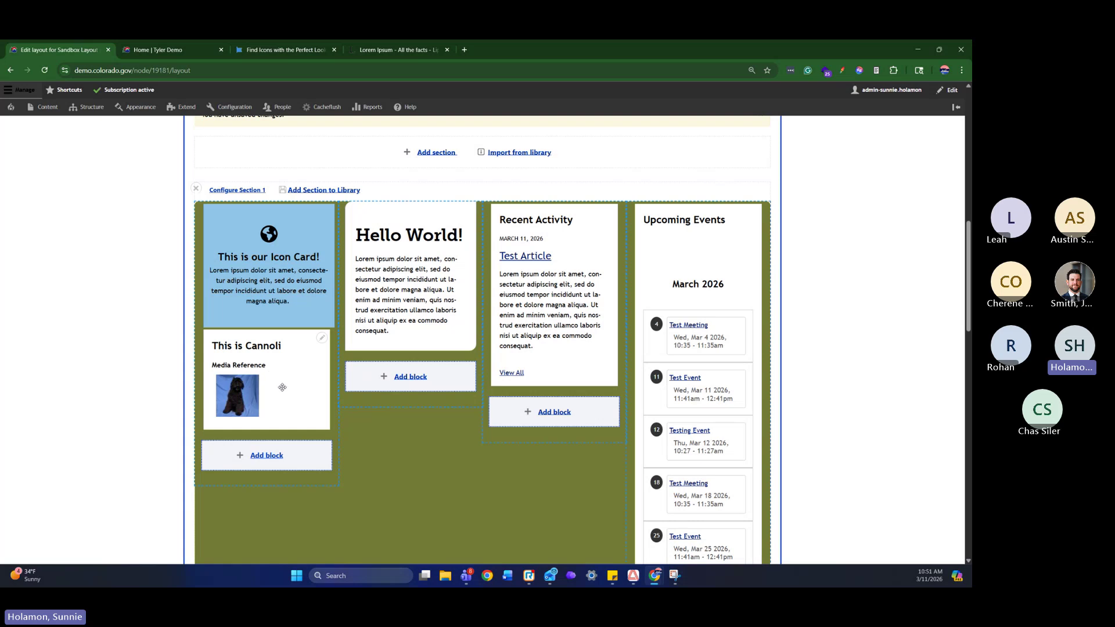
Save the Sandbox Layout page's layout so the Cannoli block goes live
{"action": "scroll", "coordinate": [455, 432], "scroll_direction": "down", "scroll_amount": 5}
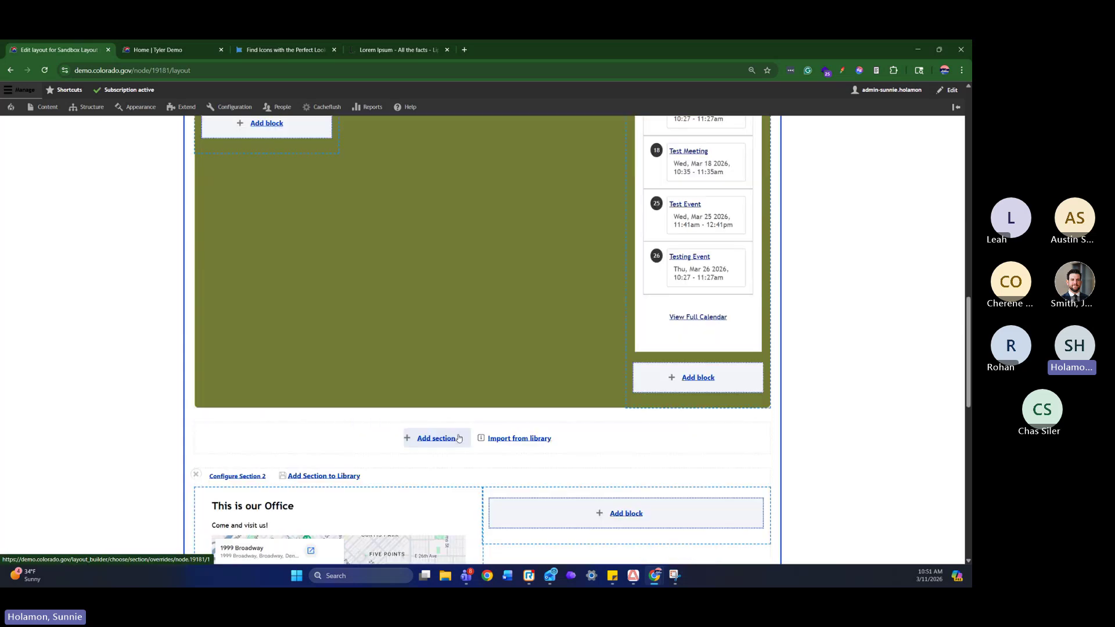
{"action": "scroll", "coordinate": [462, 439], "scroll_direction": "down", "scroll_amount": 3}
{"action": "scroll", "coordinate": [469, 434], "scroll_direction": "up", "scroll_amount": 10}
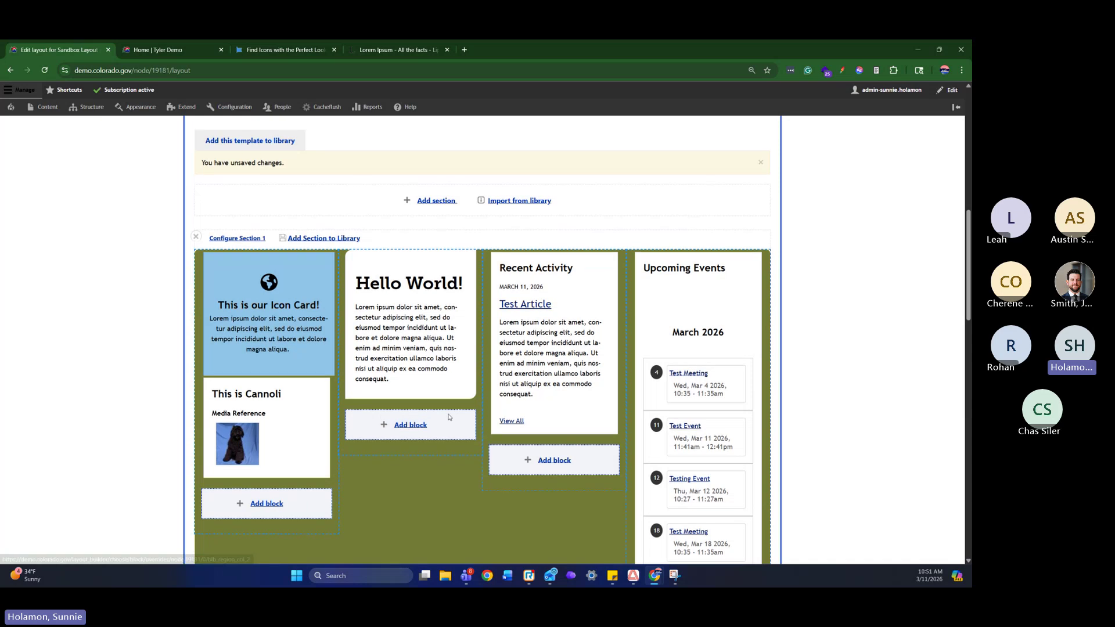
{"action": "scroll", "coordinate": [225, 266], "scroll_direction": "up", "scroll_amount": 5}
{"action": "left_click", "coordinate": [235, 247]}
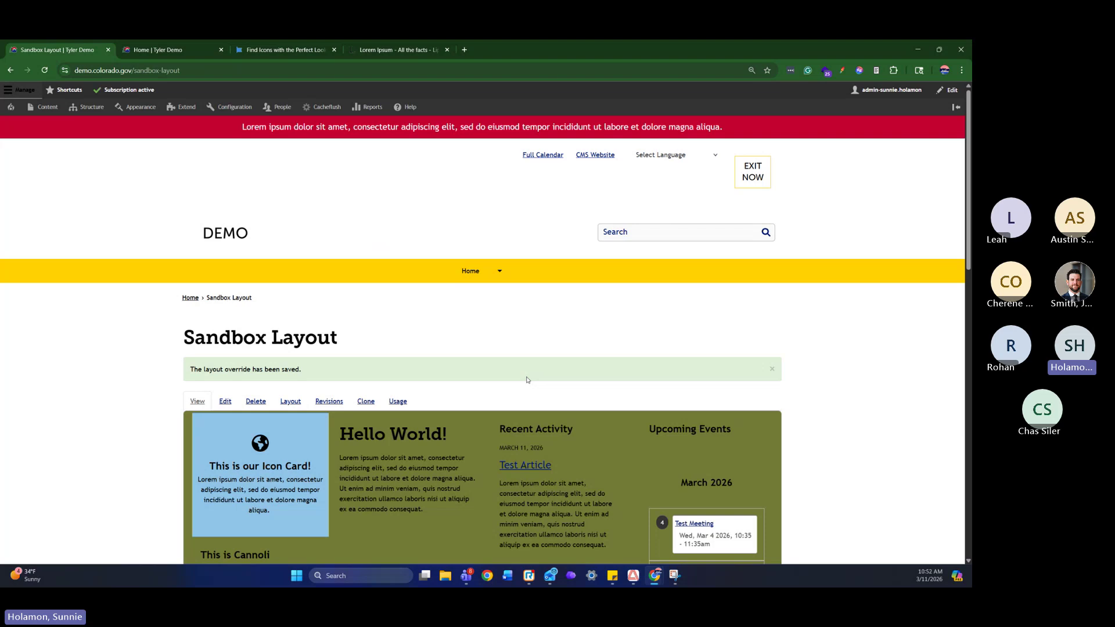
Open the Main Footer block's edit form and expand its Row – Equal Columns entry
{"action": "scroll", "coordinate": [757, 343], "scroll_direction": "down", "scroll_amount": 20}
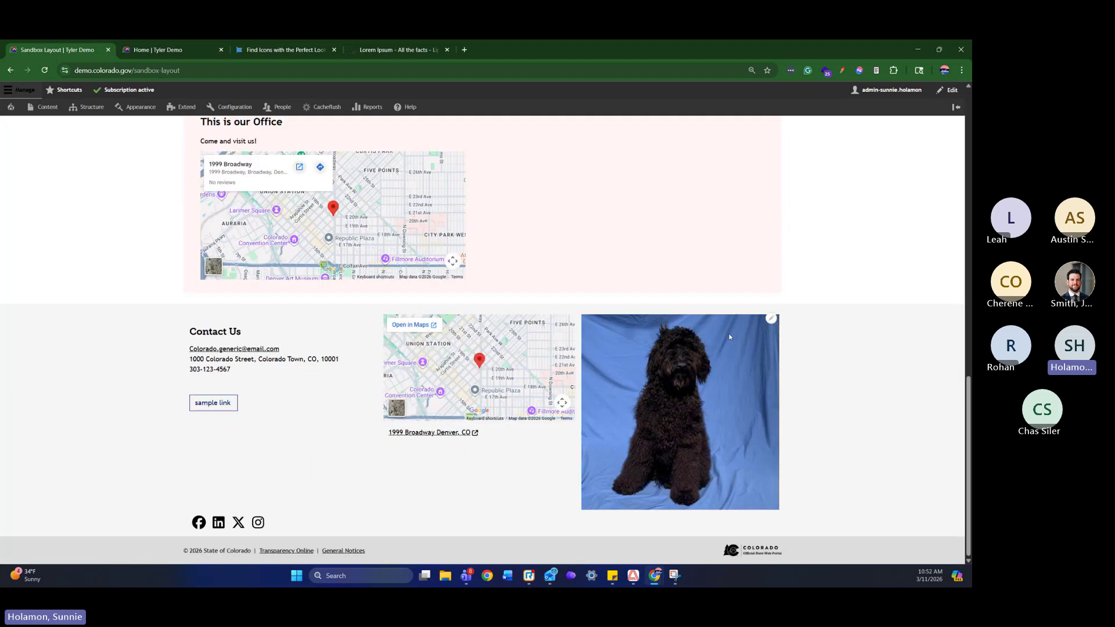
{"action": "left_click", "coordinate": [771, 321]}
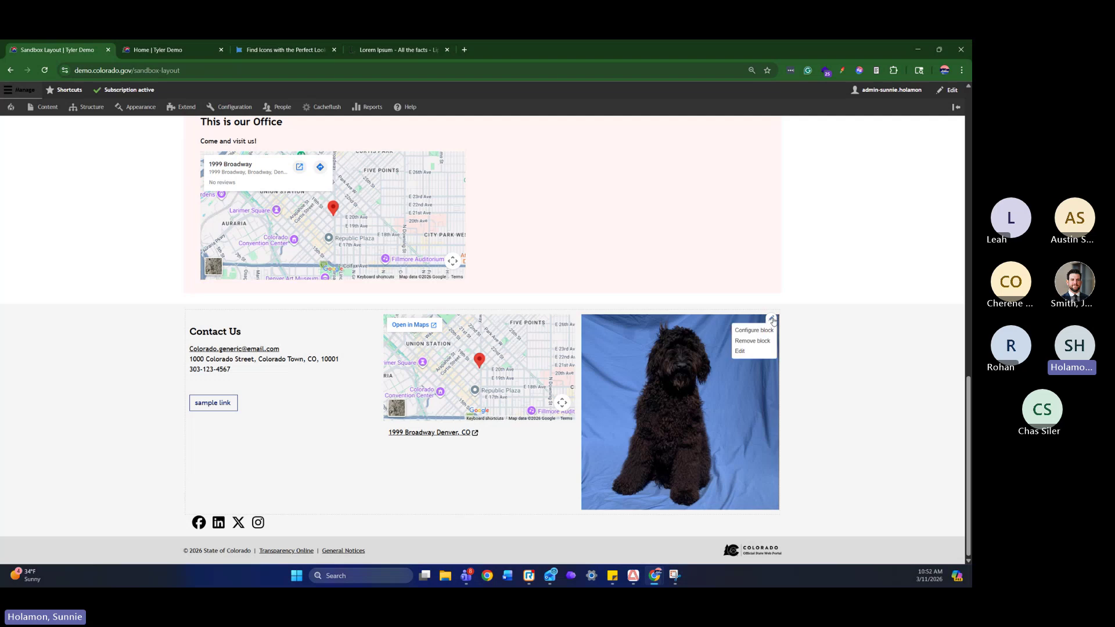
{"action": "left_click", "coordinate": [758, 350]}
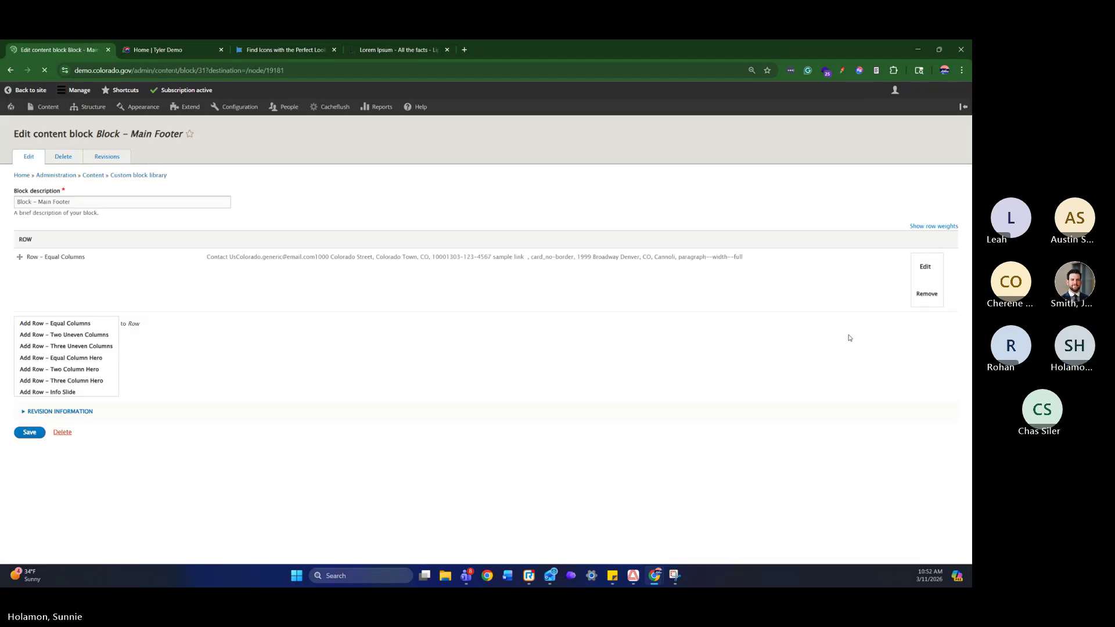
{"action": "left_click_drag", "start_coordinate": [86, 258], "coordinate": [27, 261]}
{"action": "left_click", "coordinate": [922, 263]}
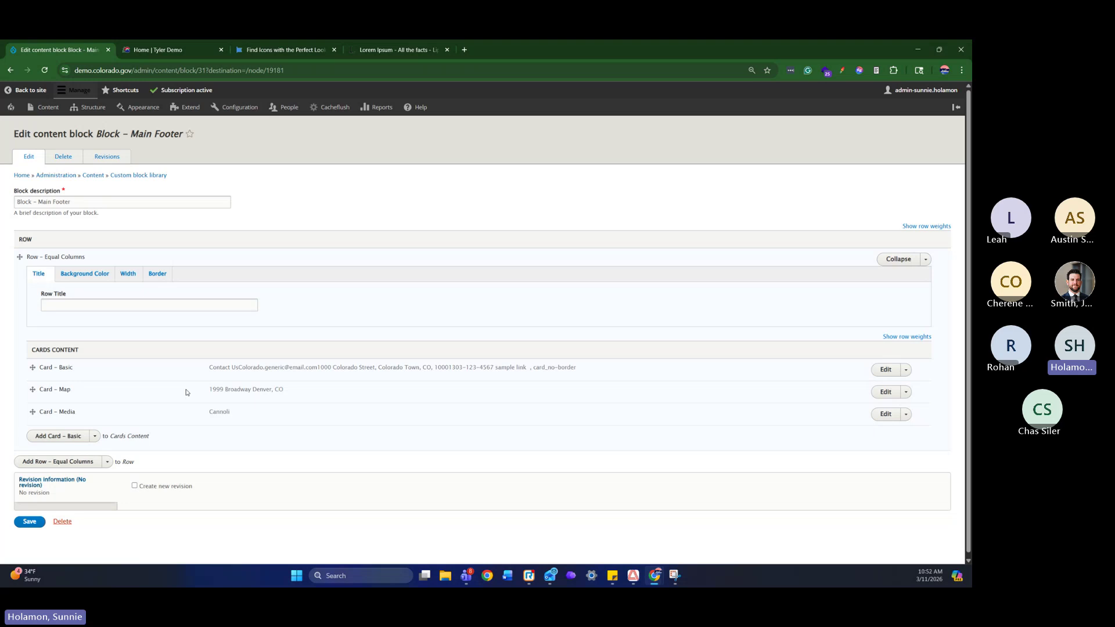
Highlight the Card – Basic, Card – Map and Card – Media entries, then return to Sandbox Layout
{"action": "triple_click", "coordinate": [57, 371]}
{"action": "triple_click", "coordinate": [55, 390]}
{"action": "triple_click", "coordinate": [57, 411]}
{"action": "left_click", "coordinate": [178, 408]}
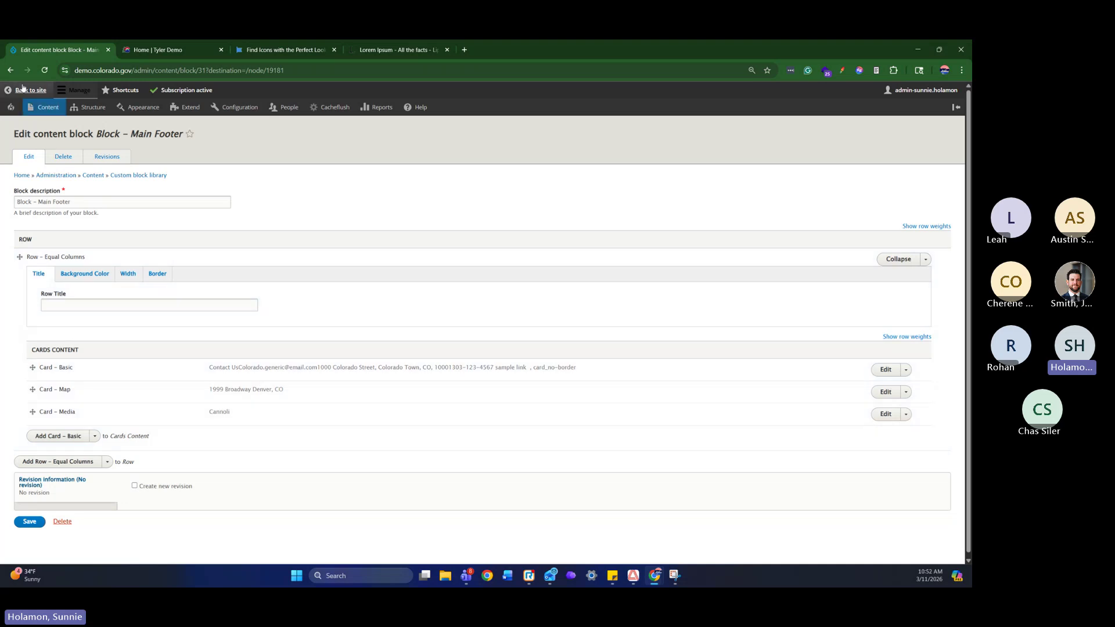
{"action": "left_click", "coordinate": [11, 70]}
{"action": "scroll", "coordinate": [772, 273], "scroll_direction": "down", "scroll_amount": 15}
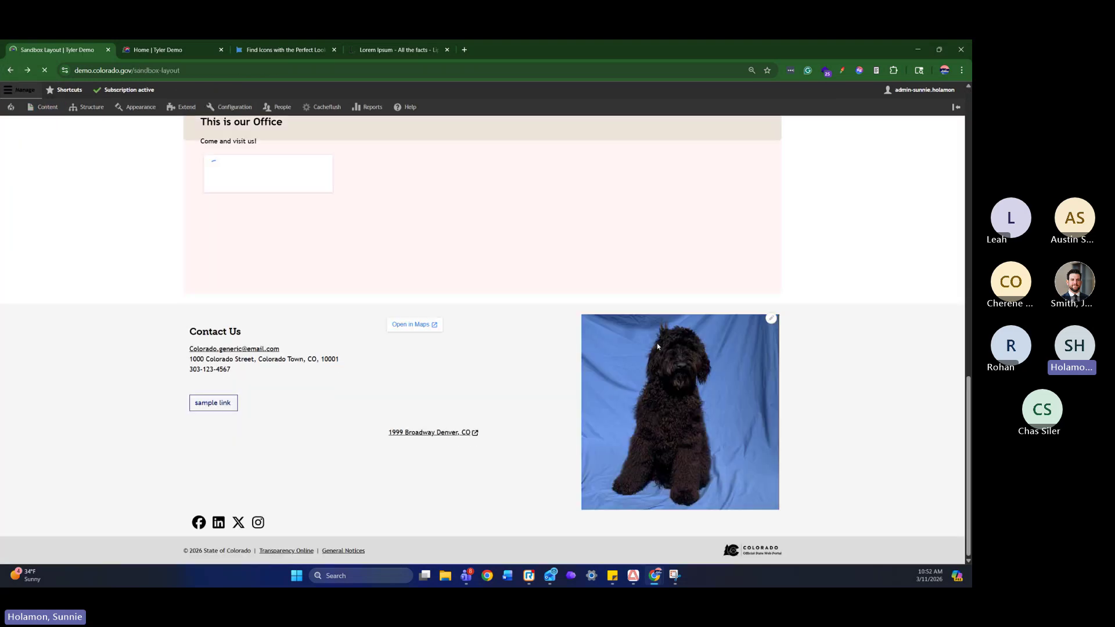
{"action": "scroll", "coordinate": [867, 385], "scroll_direction": "up", "scroll_amount": 12}
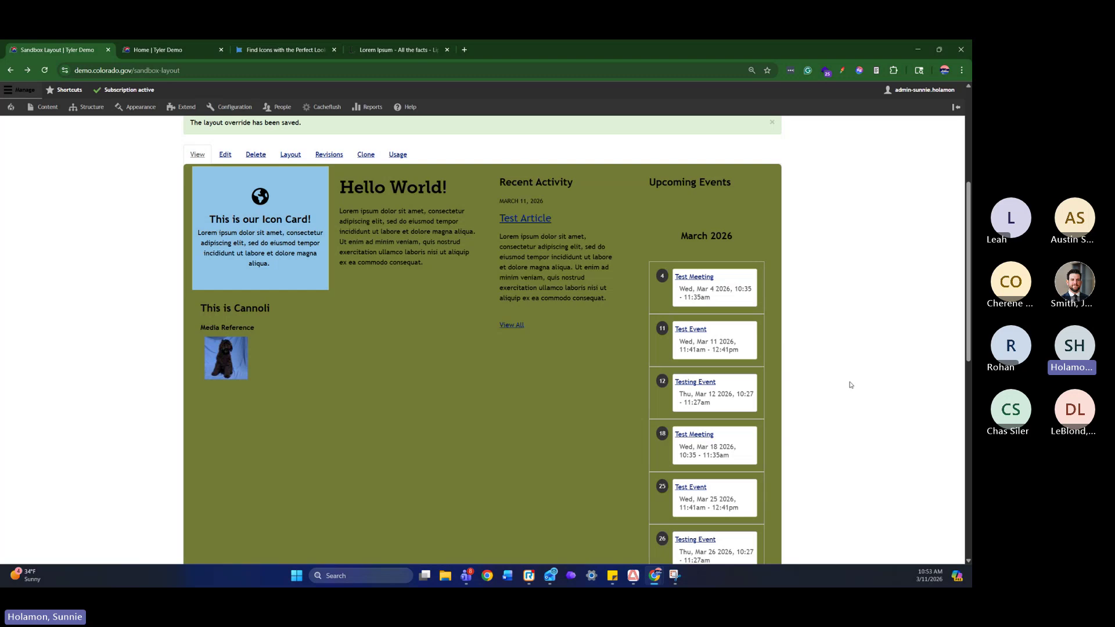
{"action": "scroll", "coordinate": [850, 384], "scroll_direction": "up", "scroll_amount": 3}
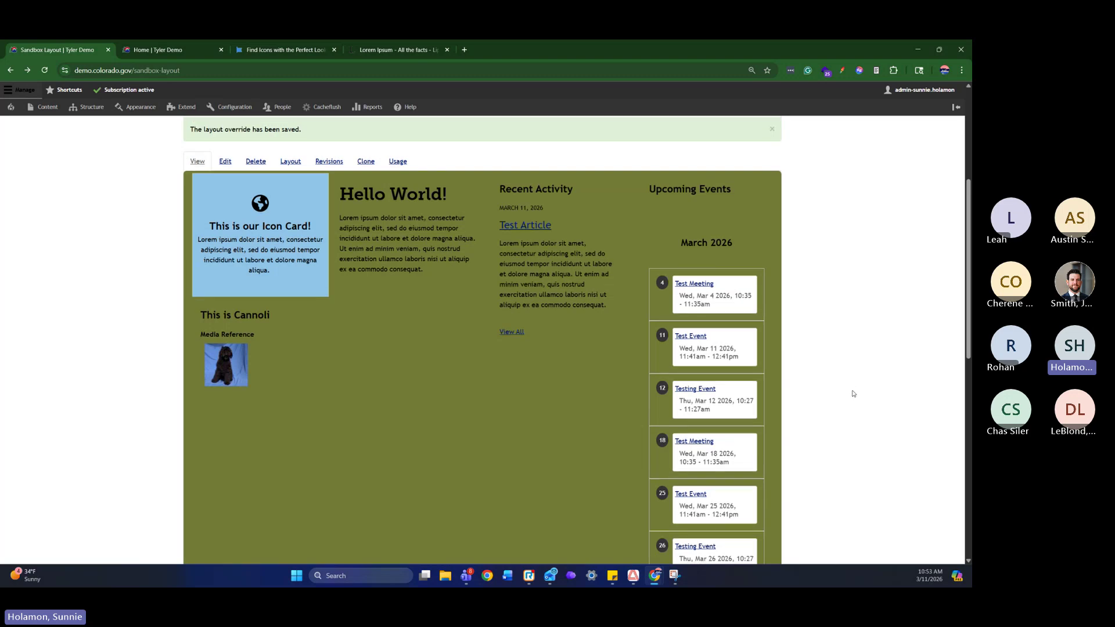
{"action": "scroll", "coordinate": [853, 393], "scroll_direction": "down", "scroll_amount": 10}
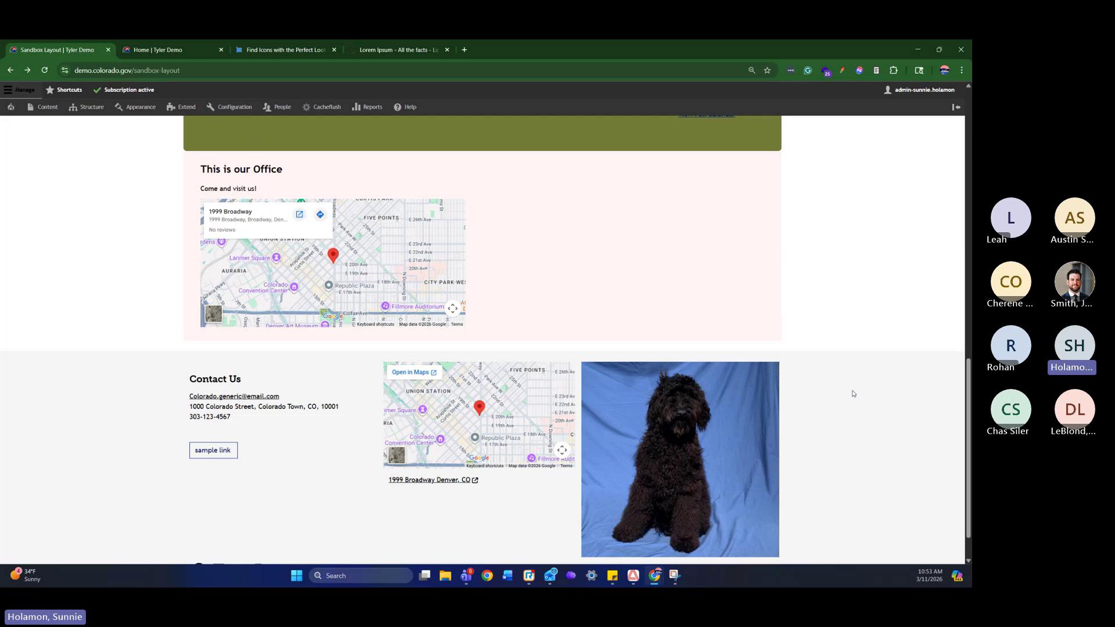
{"action": "scroll", "coordinate": [853, 393], "scroll_direction": "up", "scroll_amount": 2}
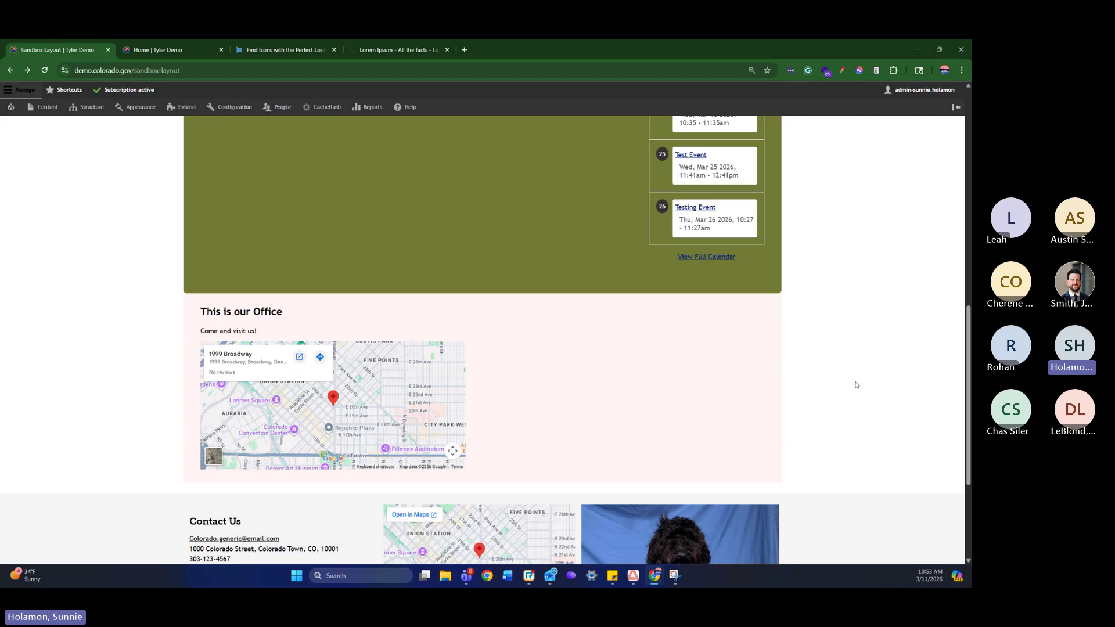
{"action": "scroll", "coordinate": [857, 383], "scroll_direction": "up", "scroll_amount": 10}
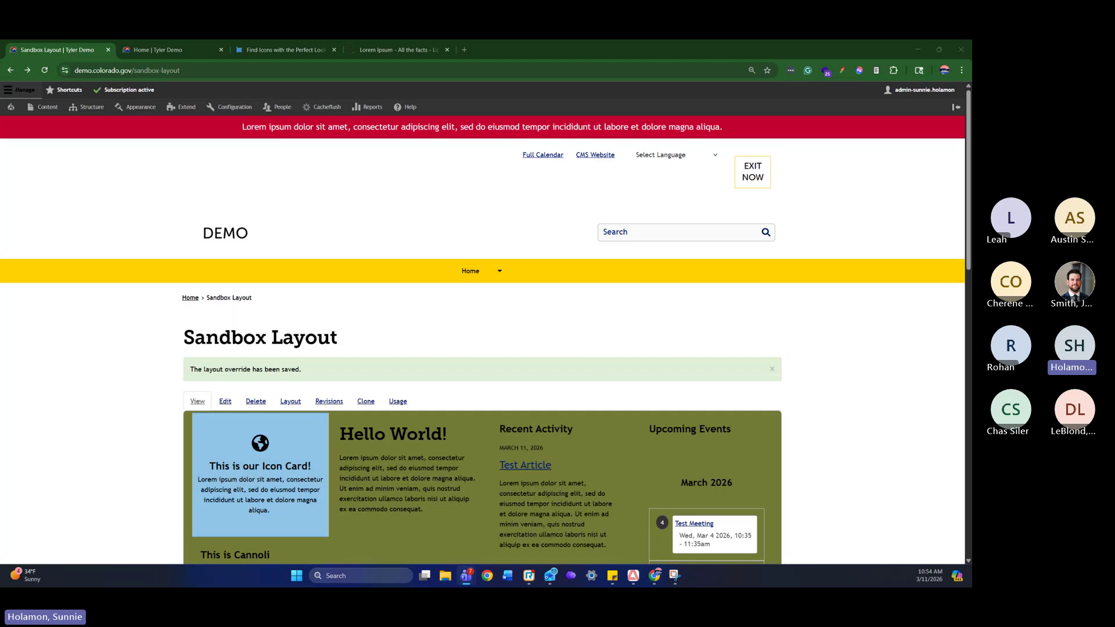
Load cms.colorado.gov in the Home tab and open Drupal 10 Training and Support
{"action": "left_click", "coordinate": [169, 49]}
{"action": "left_click", "coordinate": [188, 70]}
{"action": "type", "text": "cms.colorado.gov"}
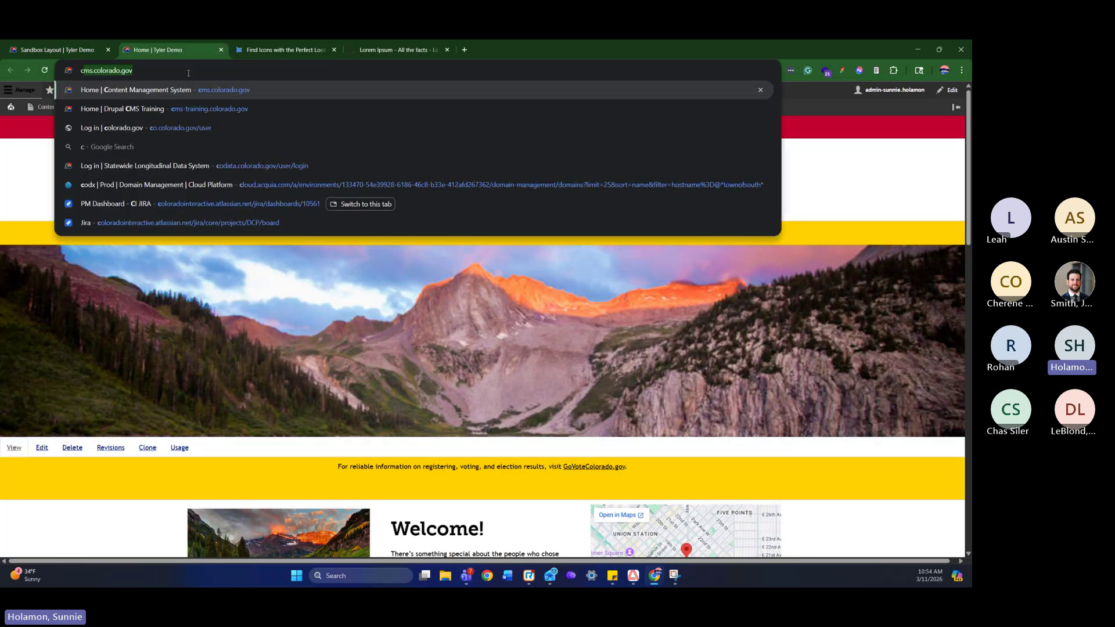
{"action": "key", "text": "Return"}
{"action": "scroll", "coordinate": [772, 415], "scroll_direction": "down", "scroll_amount": 2}
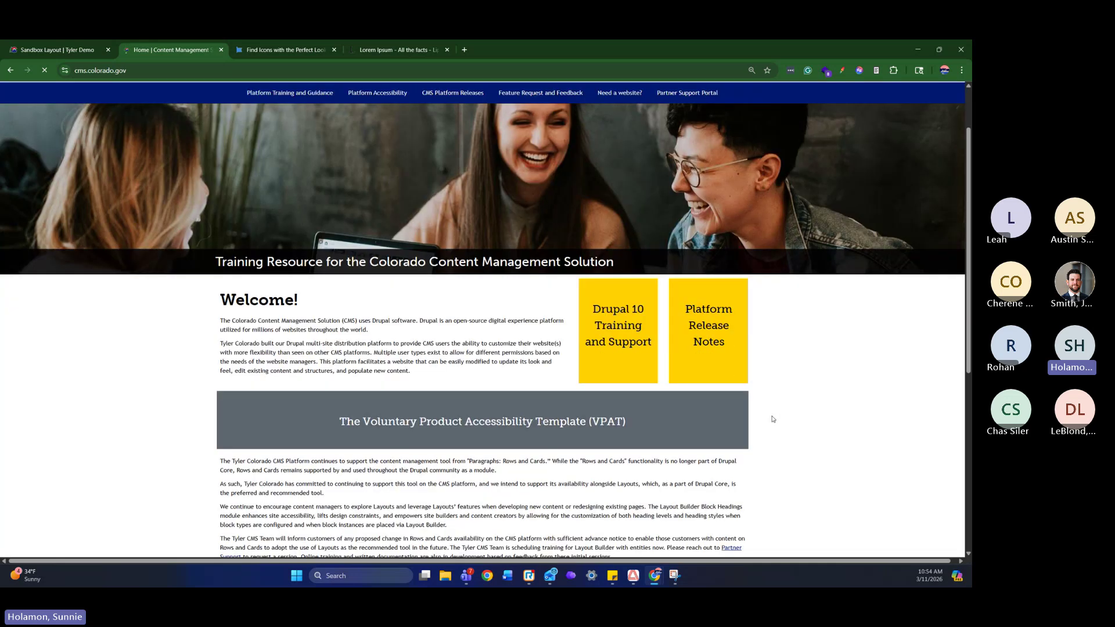
{"action": "left_click", "coordinate": [625, 317]}
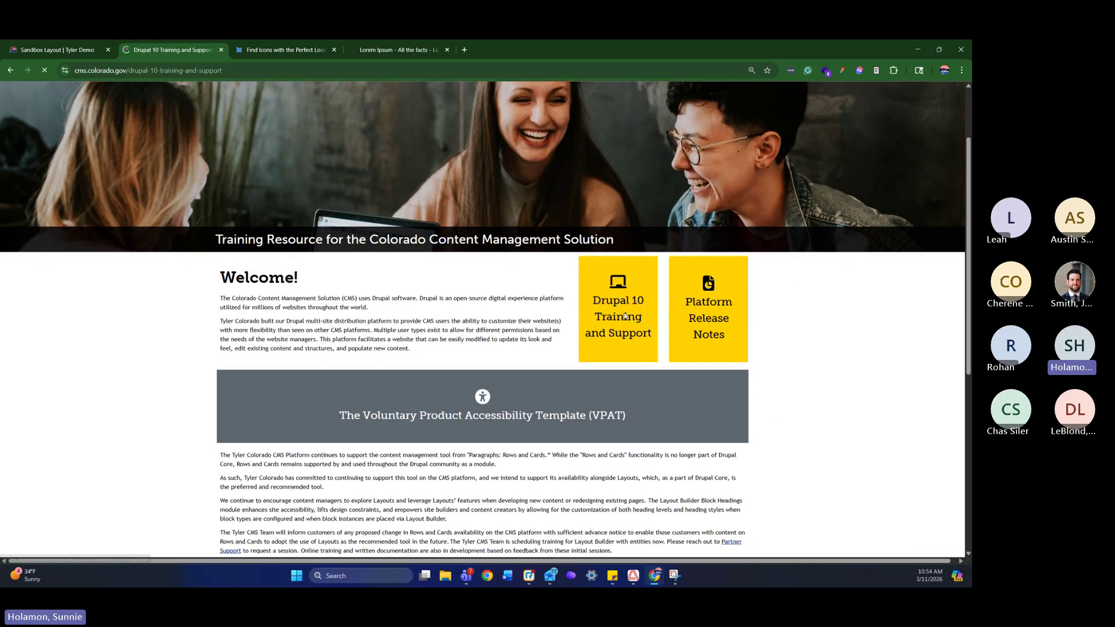
Copy the Drupal 10 Training and Support page's web address and switch to Teams
{"action": "scroll", "coordinate": [804, 347], "scroll_direction": "down", "scroll_amount": 3}
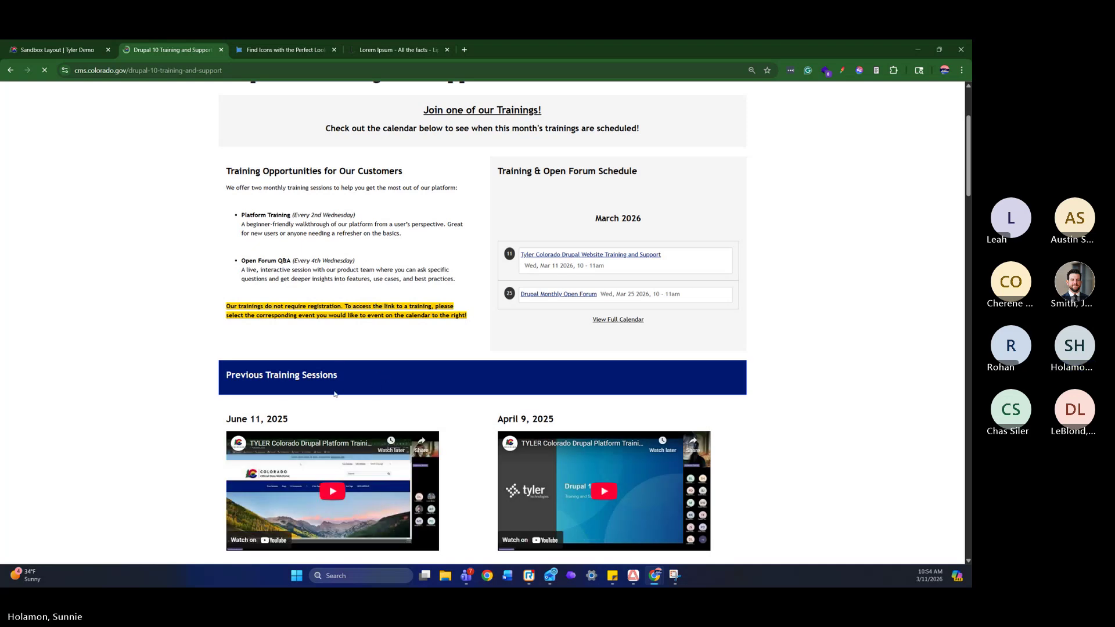
{"action": "scroll", "coordinate": [382, 376], "scroll_direction": "up", "scroll_amount": 3}
{"action": "left_click", "coordinate": [156, 70]}
{"action": "right_click", "coordinate": [156, 72]}
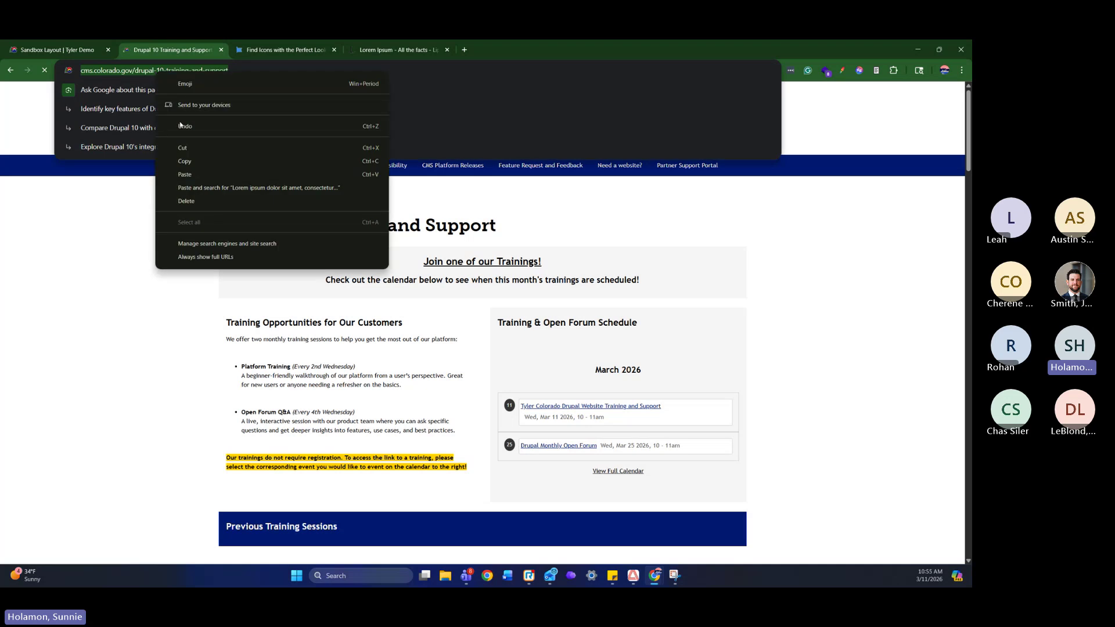
{"action": "left_click", "coordinate": [174, 161]}
{"action": "key", "text": "alt+Tab"}
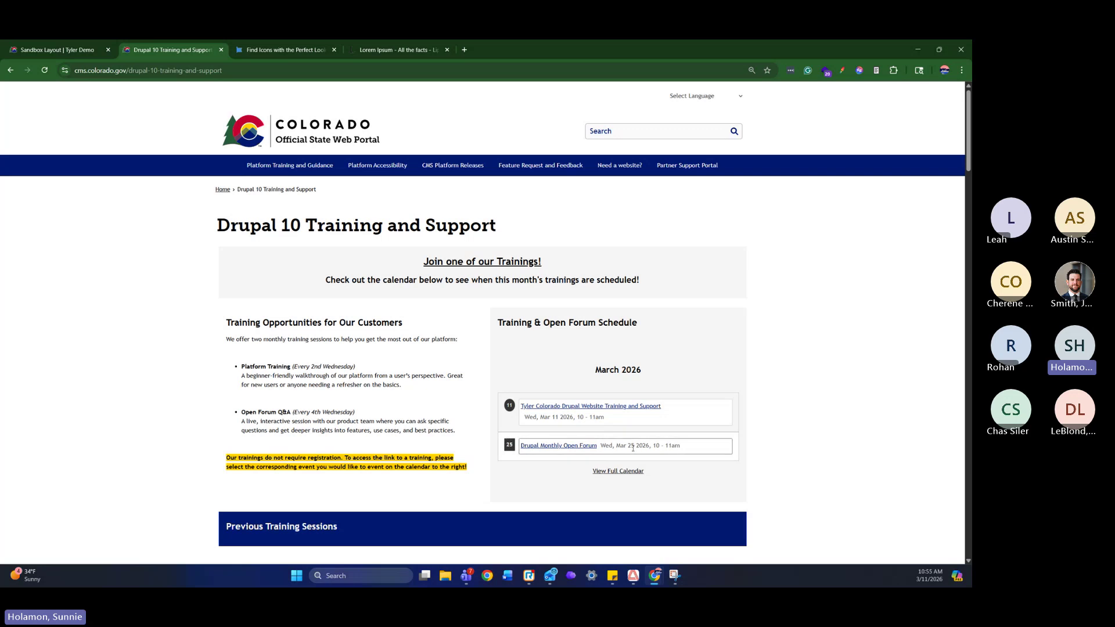
{"action": "double_click", "coordinate": [631, 446]}
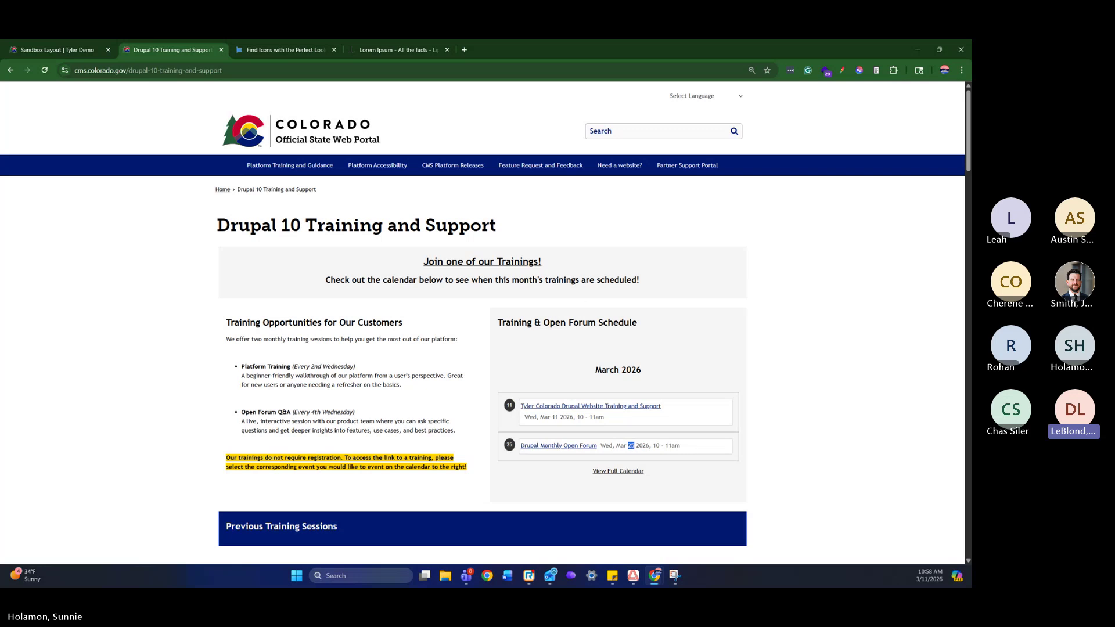
{"action": "key", "text": "alt+Tab"}
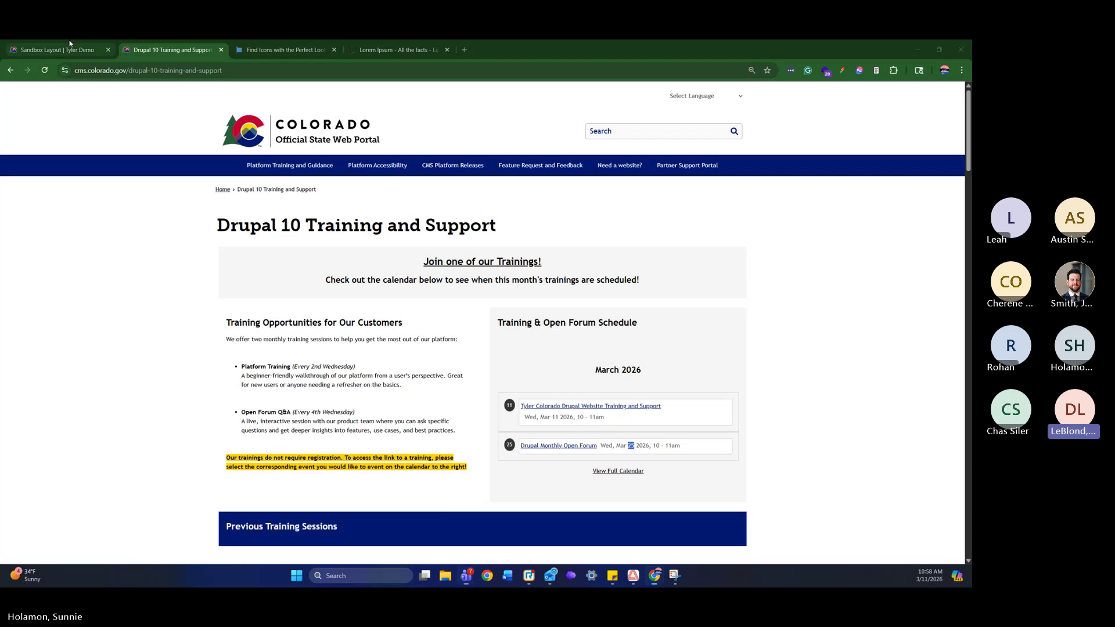
Return to the Sandbox Layout page and open its edit form
{"action": "left_click", "coordinate": [55, 50]}
{"action": "scroll", "coordinate": [758, 369], "scroll_direction": "down", "scroll_amount": 2}
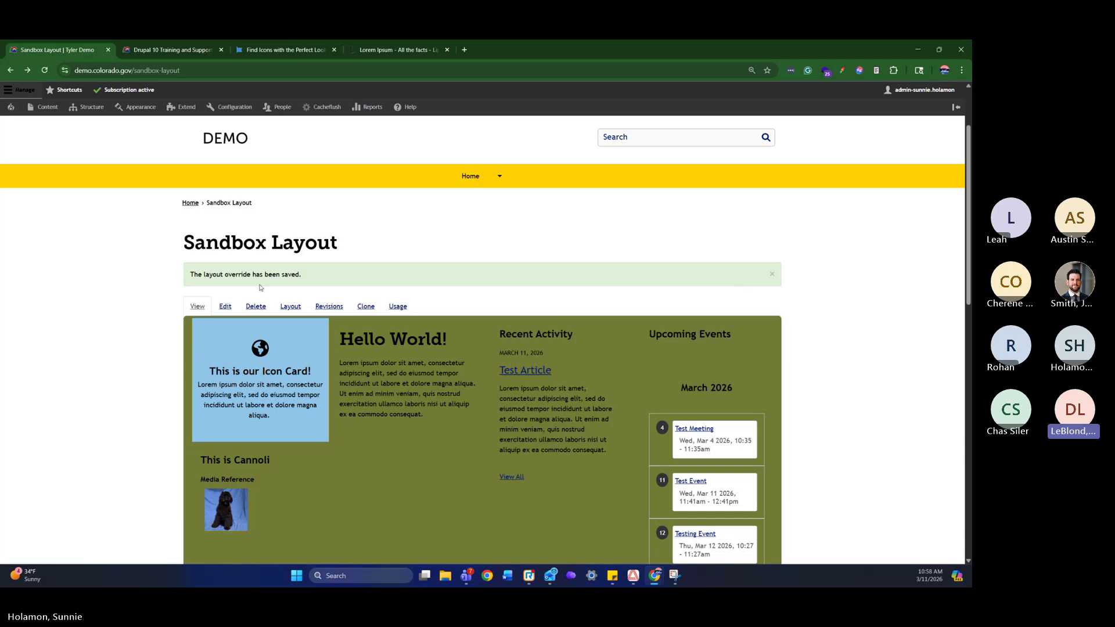
{"action": "left_click", "coordinate": [230, 308]}
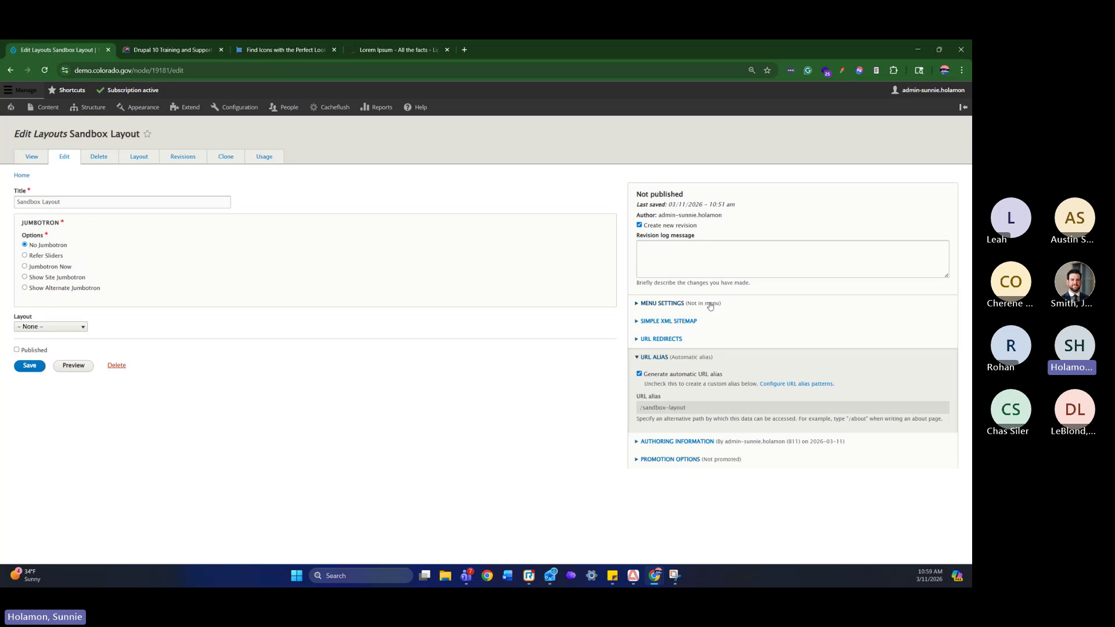
Expand Menu Settings, URL Redirects and Authoring Information, clicking into the Revision log message field
{"action": "left_click", "coordinate": [675, 304]}
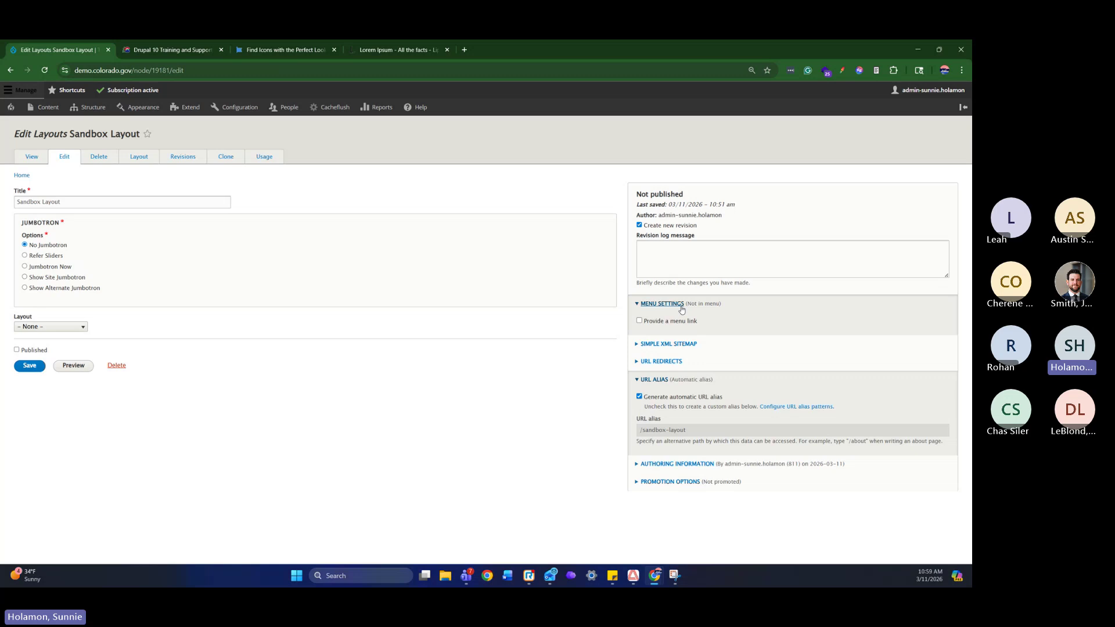
{"action": "left_click", "coordinate": [673, 362]}
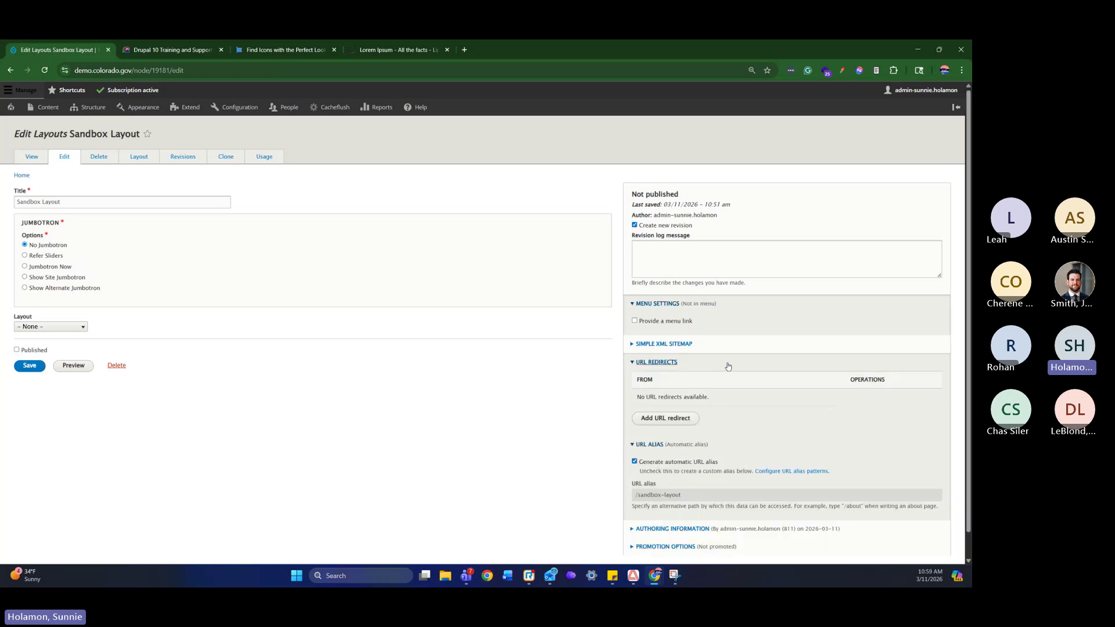
{"action": "scroll", "coordinate": [696, 418], "scroll_direction": "down", "scroll_amount": 1}
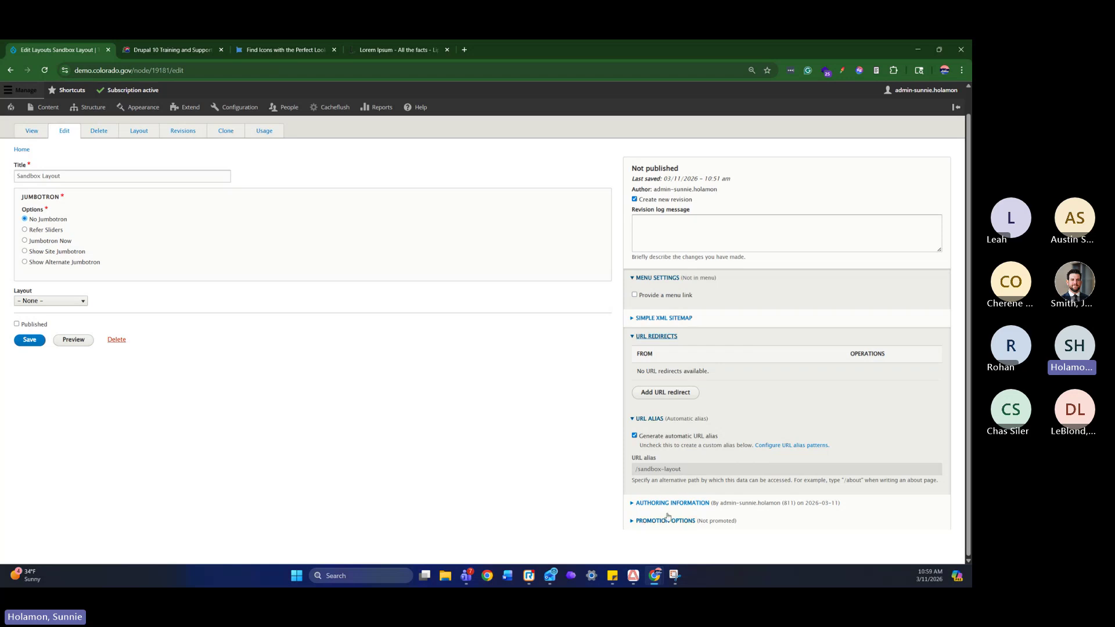
{"action": "scroll", "coordinate": [696, 444], "scroll_direction": "up", "scroll_amount": 1}
{"action": "left_click", "coordinate": [702, 244]}
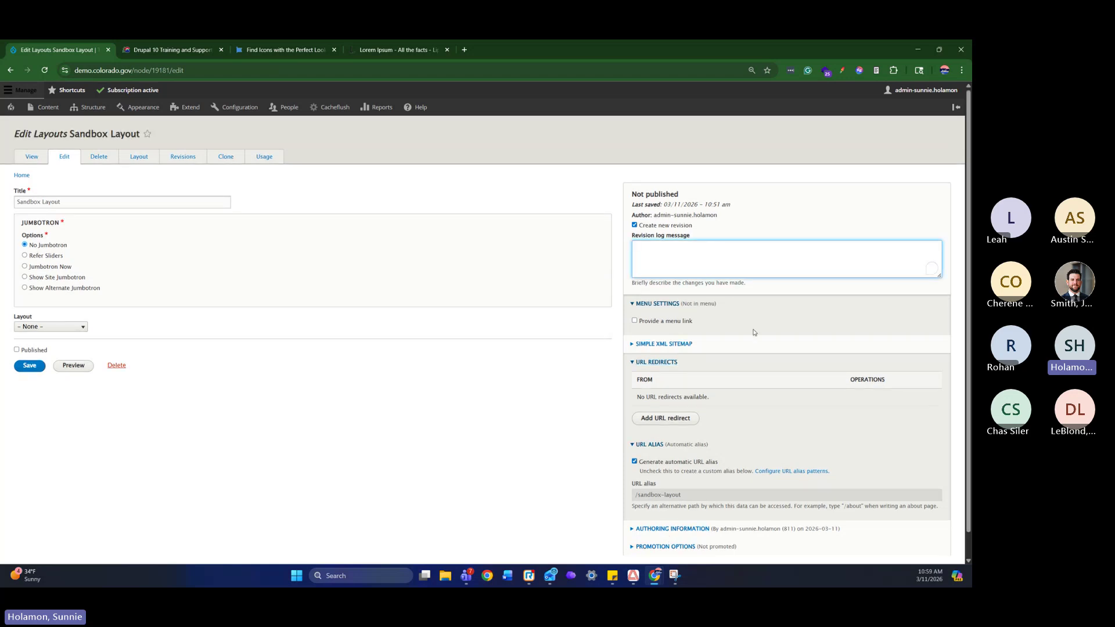
{"action": "scroll", "coordinate": [754, 336], "scroll_direction": "down", "scroll_amount": 1}
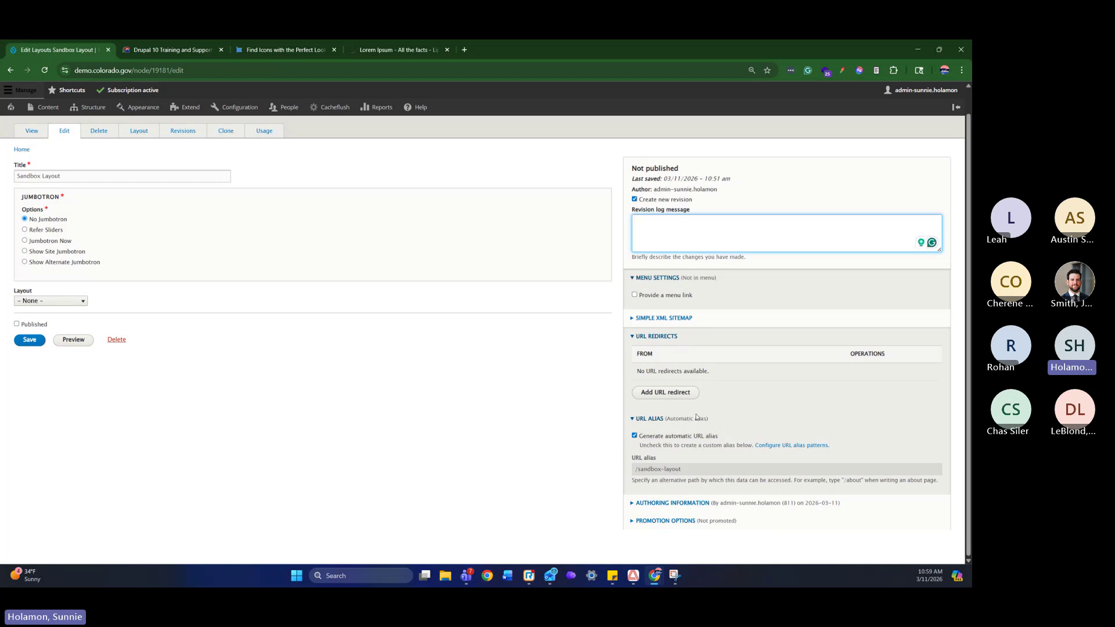
{"action": "left_click", "coordinate": [682, 502]}
{"action": "scroll", "coordinate": [753, 502], "scroll_direction": "down", "scroll_amount": 2}
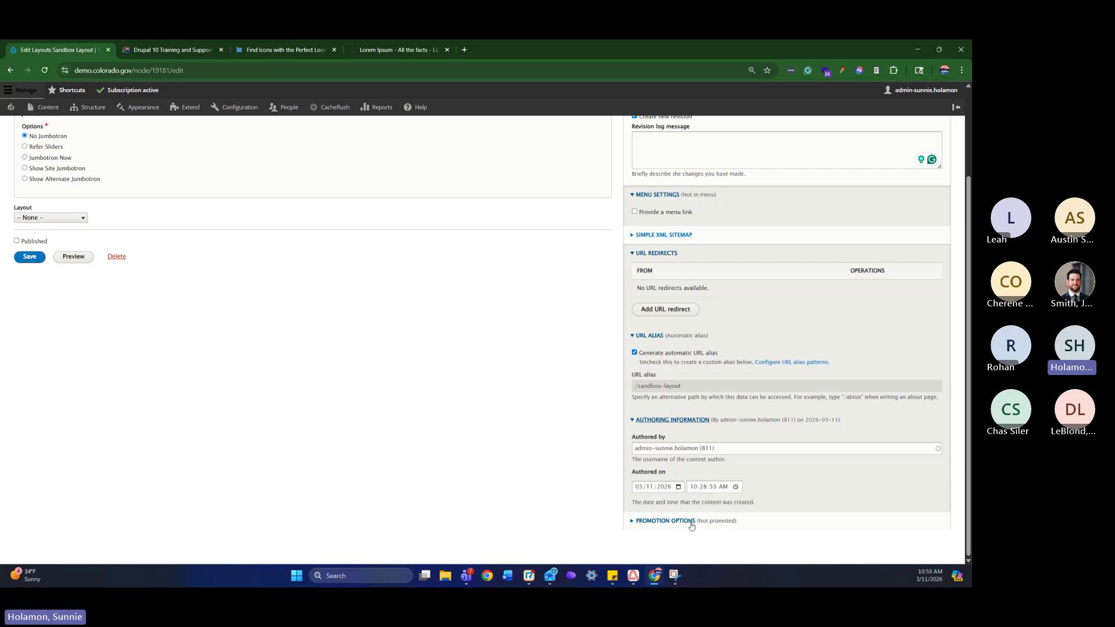
{"action": "scroll", "coordinate": [795, 491], "scroll_direction": "up", "scroll_amount": 2}
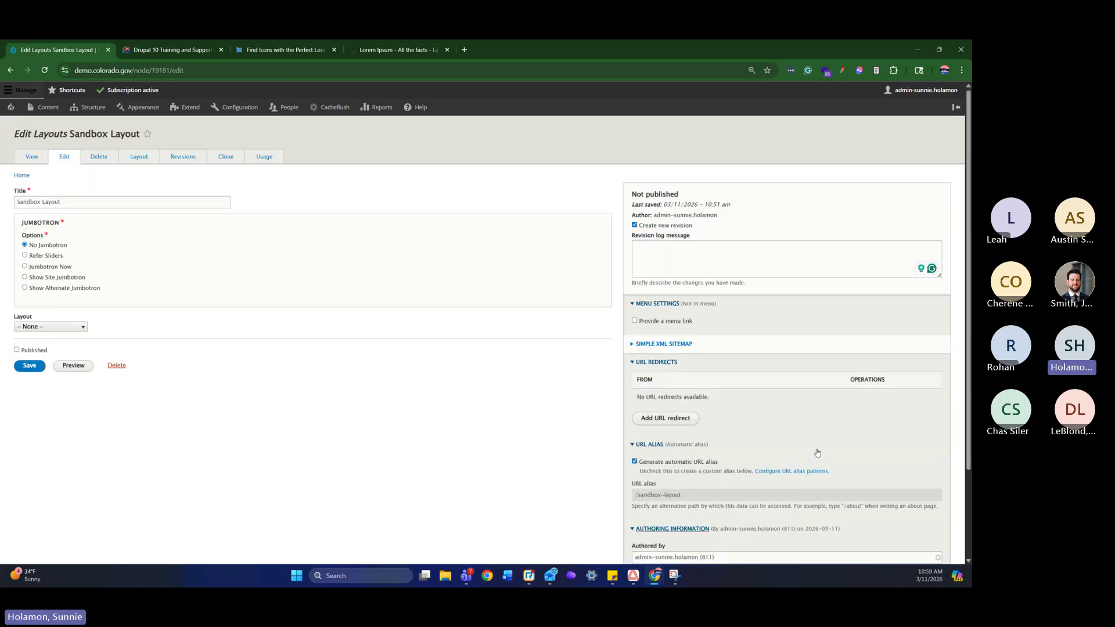